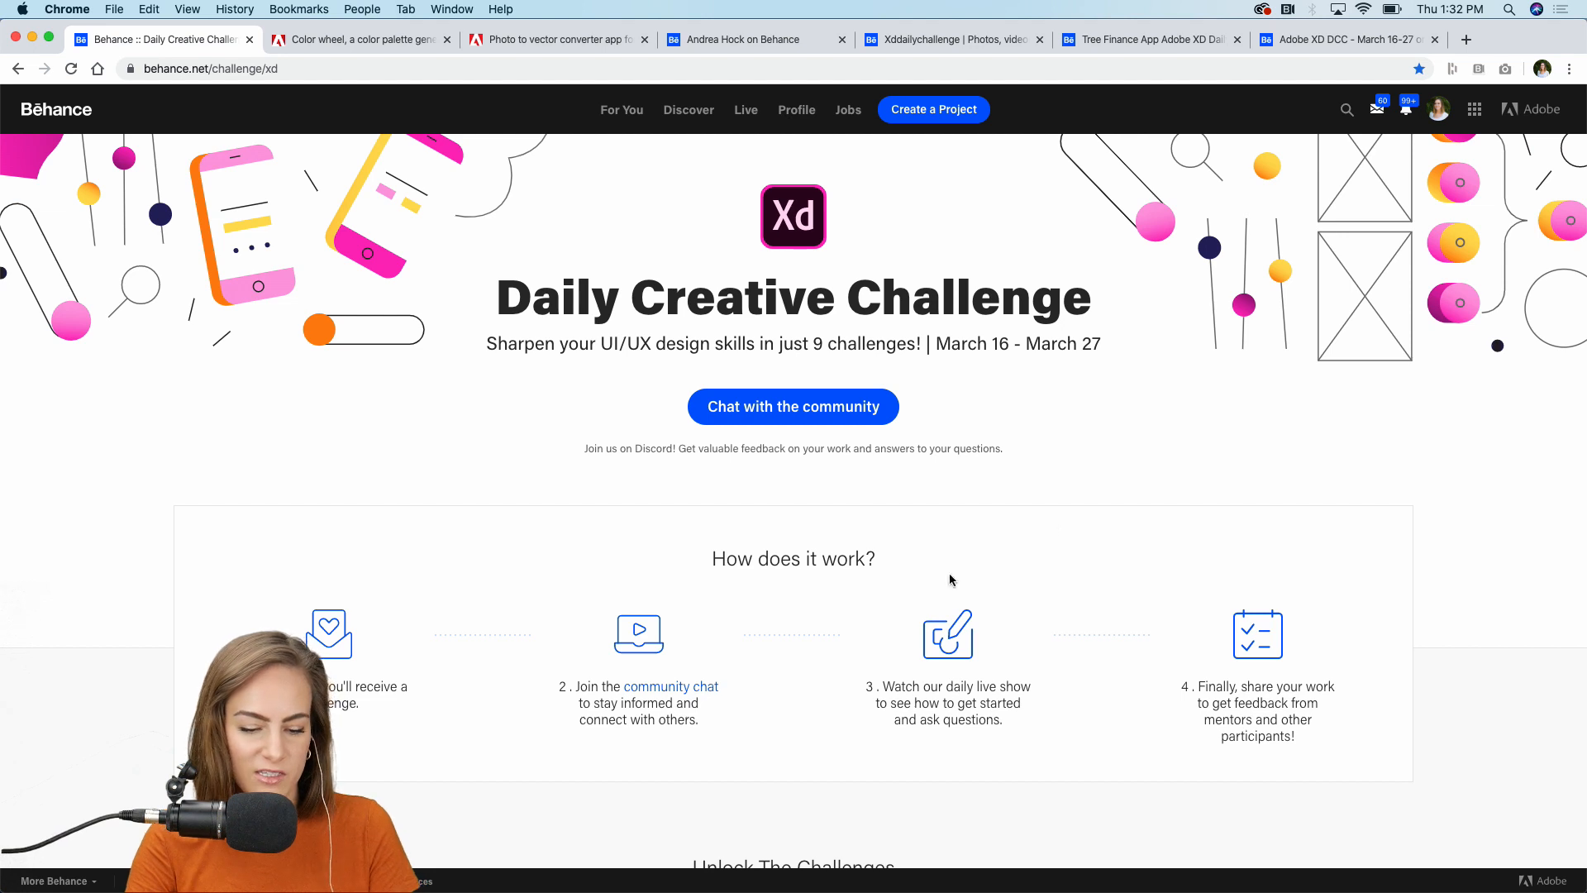
# Step: Open the starter files of the March 19 Asset Panel challenge and download the Challenge 3 folder from Dropbox
pyautogui.scroll(-5, 1056, 523)
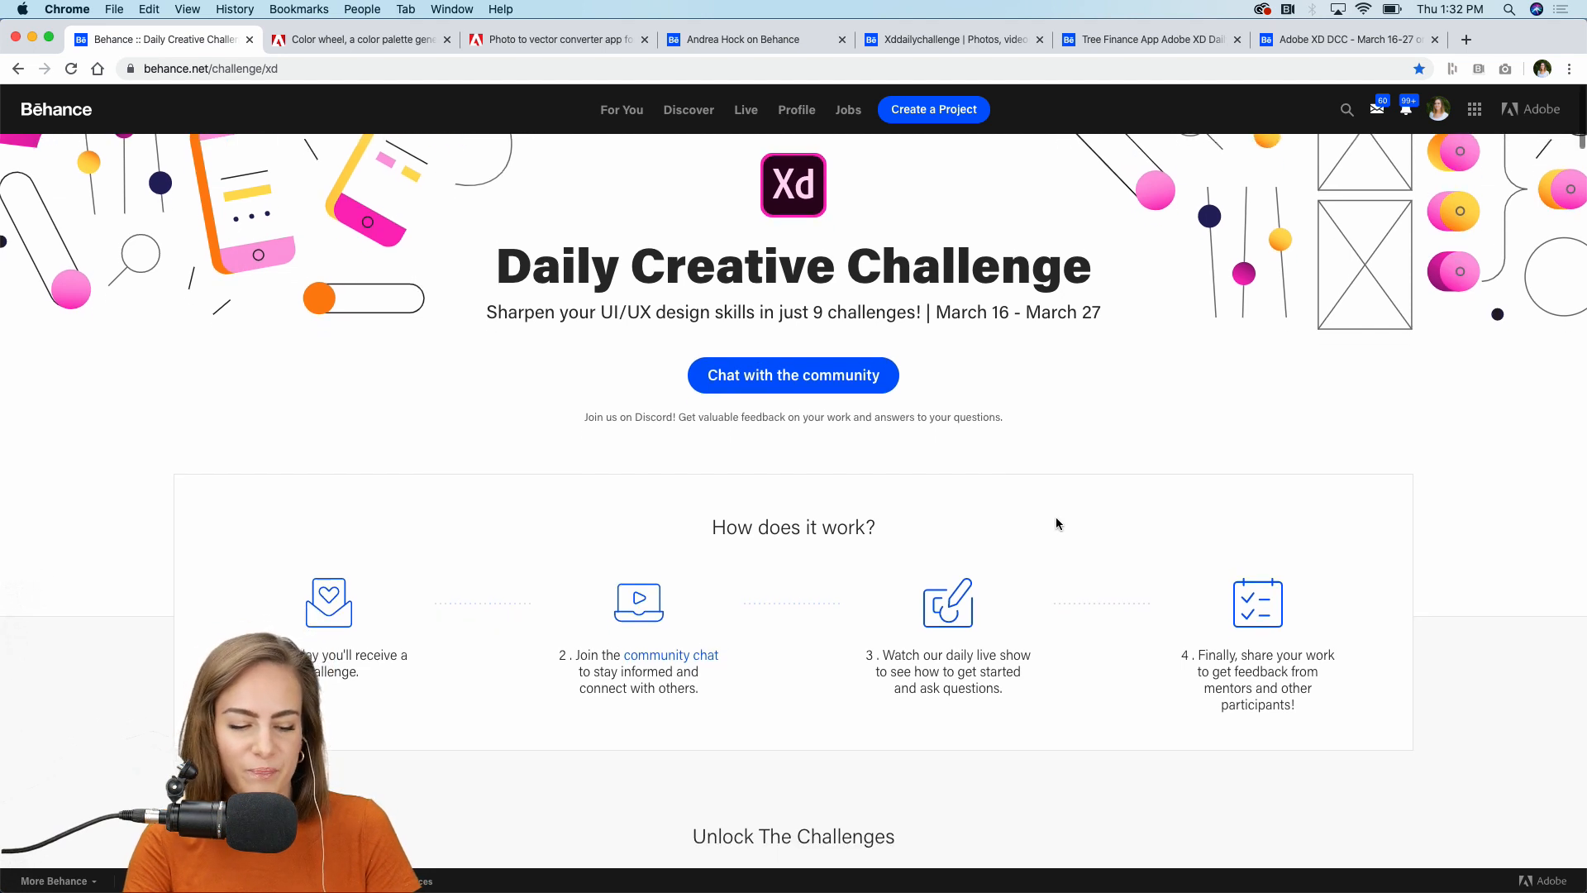
pyautogui.scroll(-2, 1055, 522)
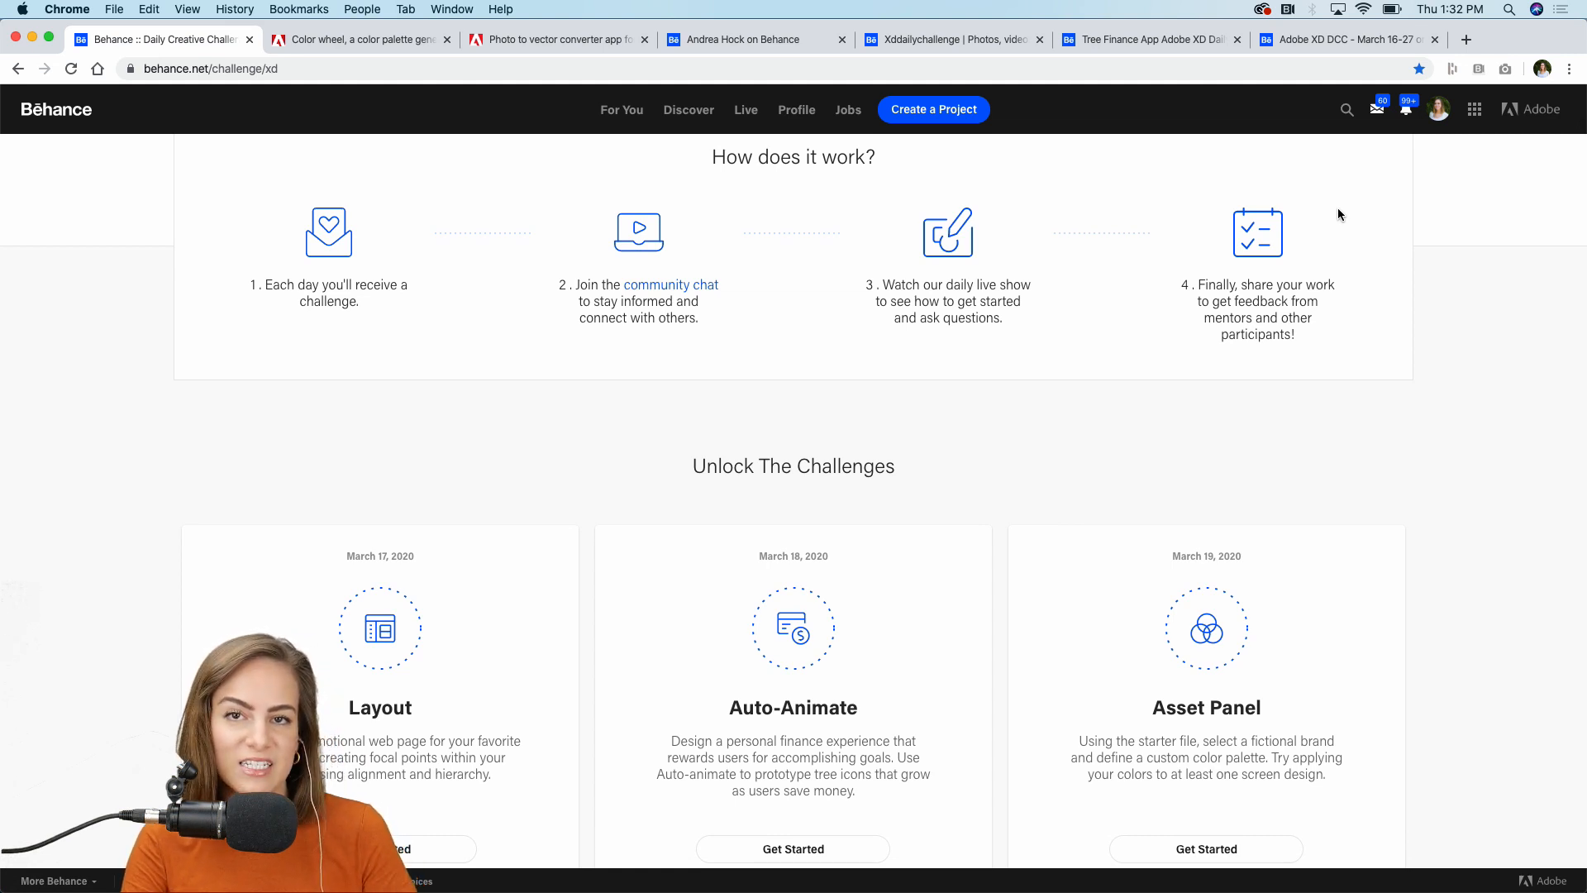
pyautogui.scroll(-3, 1338, 208)
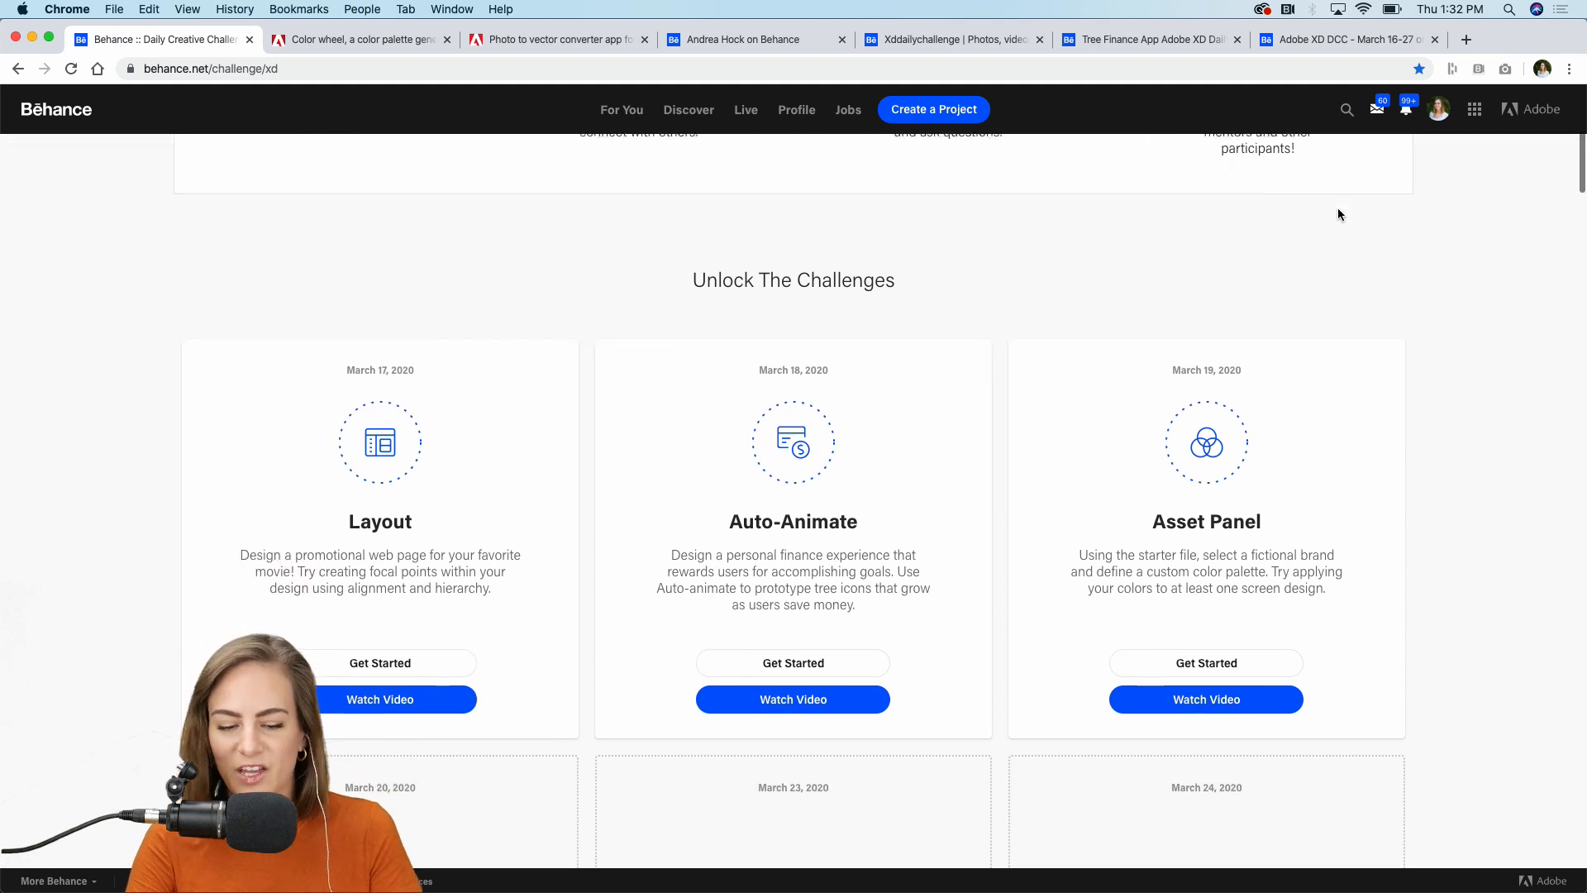
pyautogui.scroll(-2, 1338, 210)
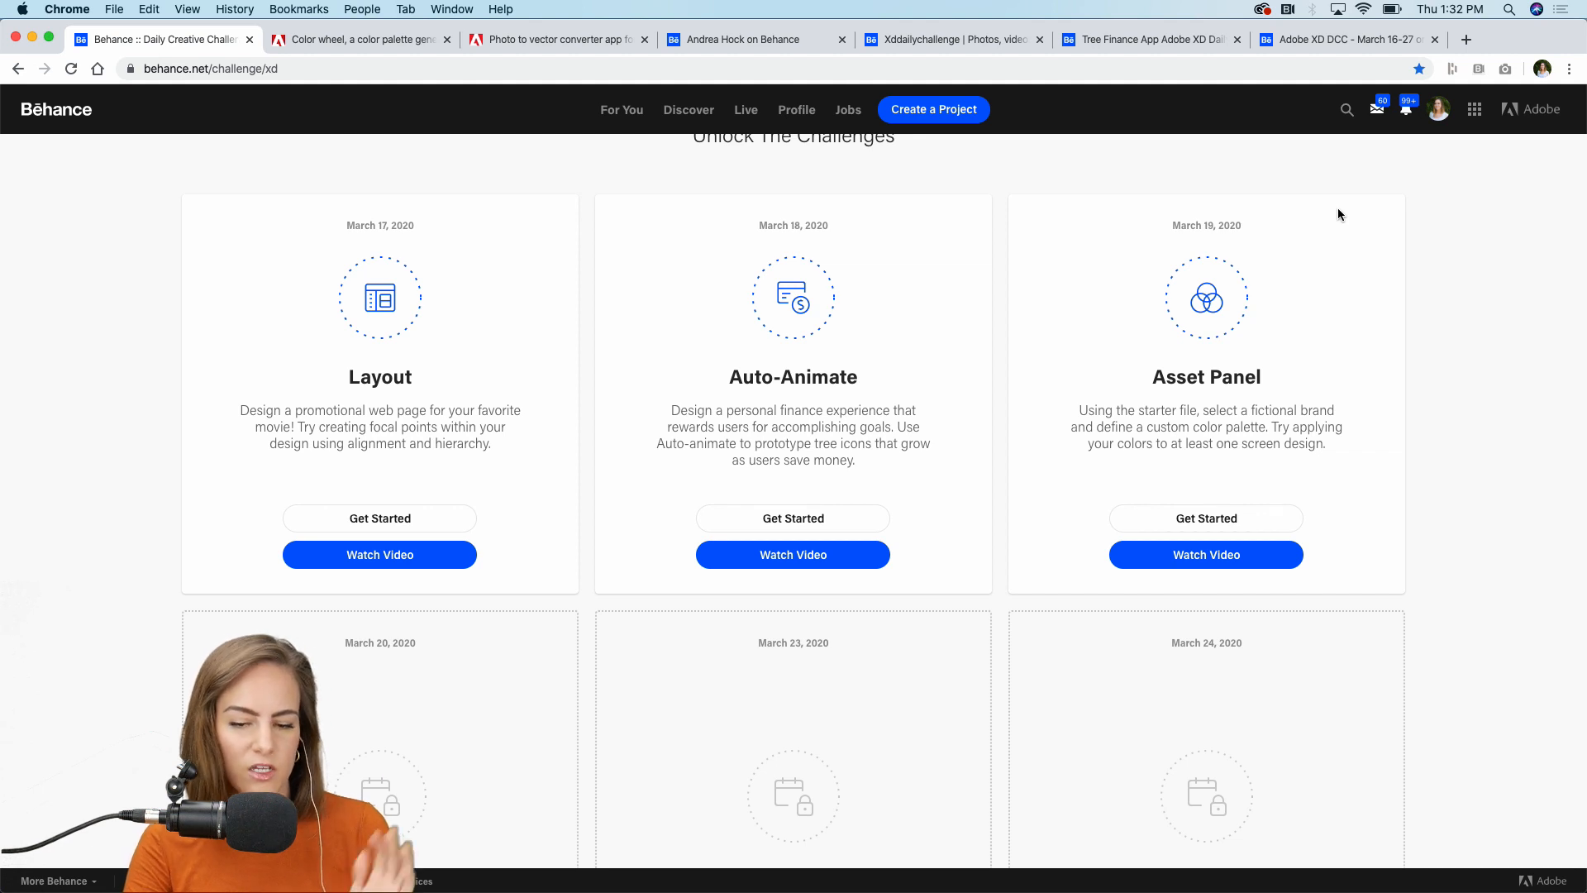
pyautogui.click(1172, 517)
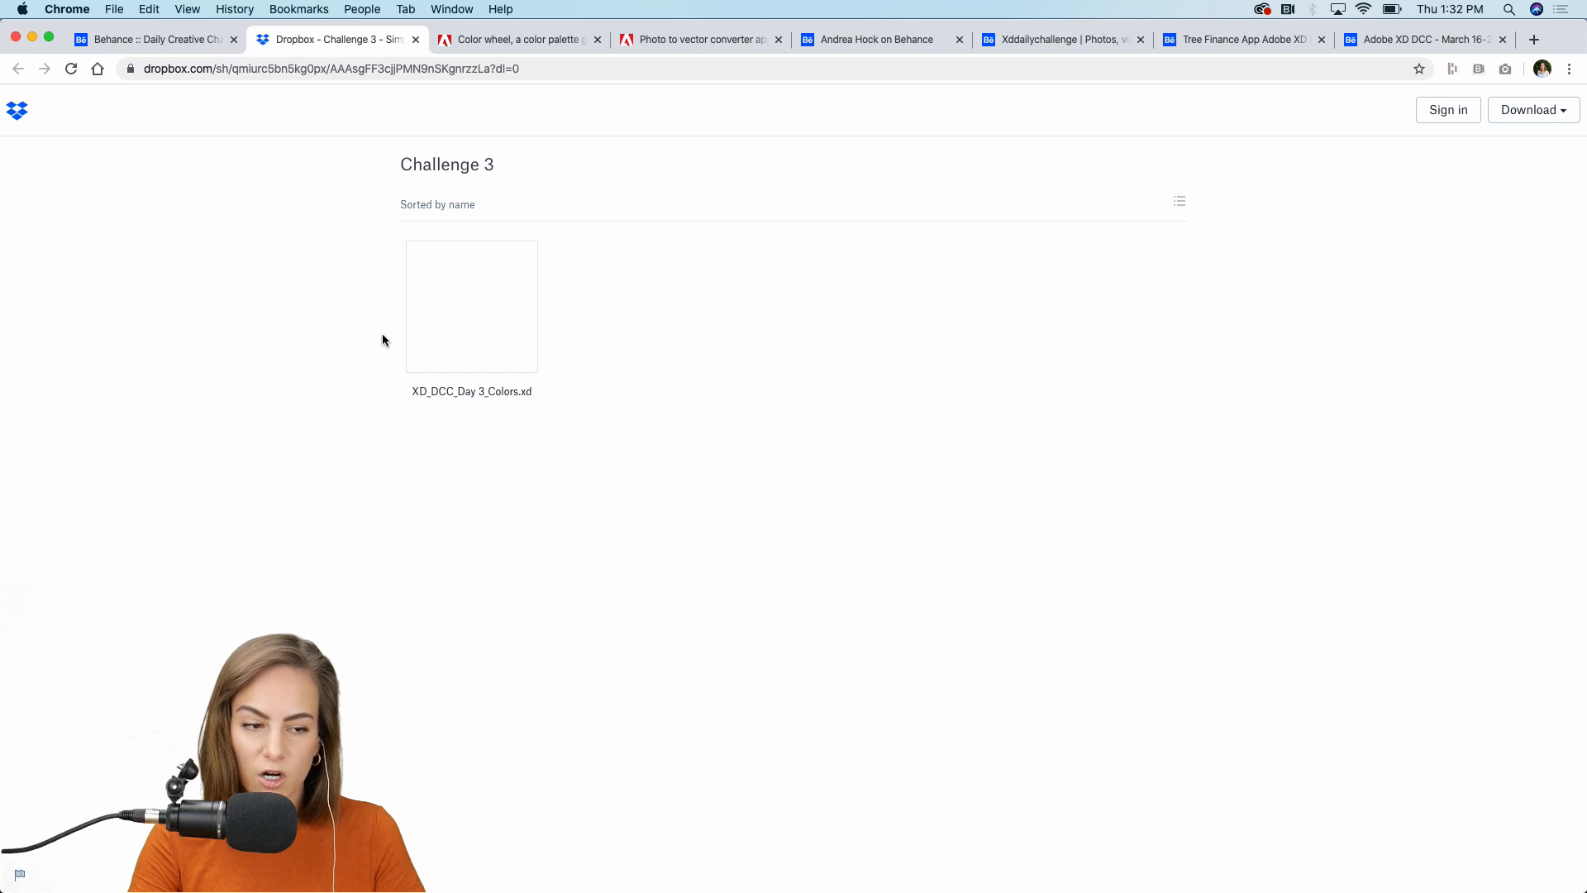
pyautogui.click(1570, 110)
pyautogui.click(1514, 148)
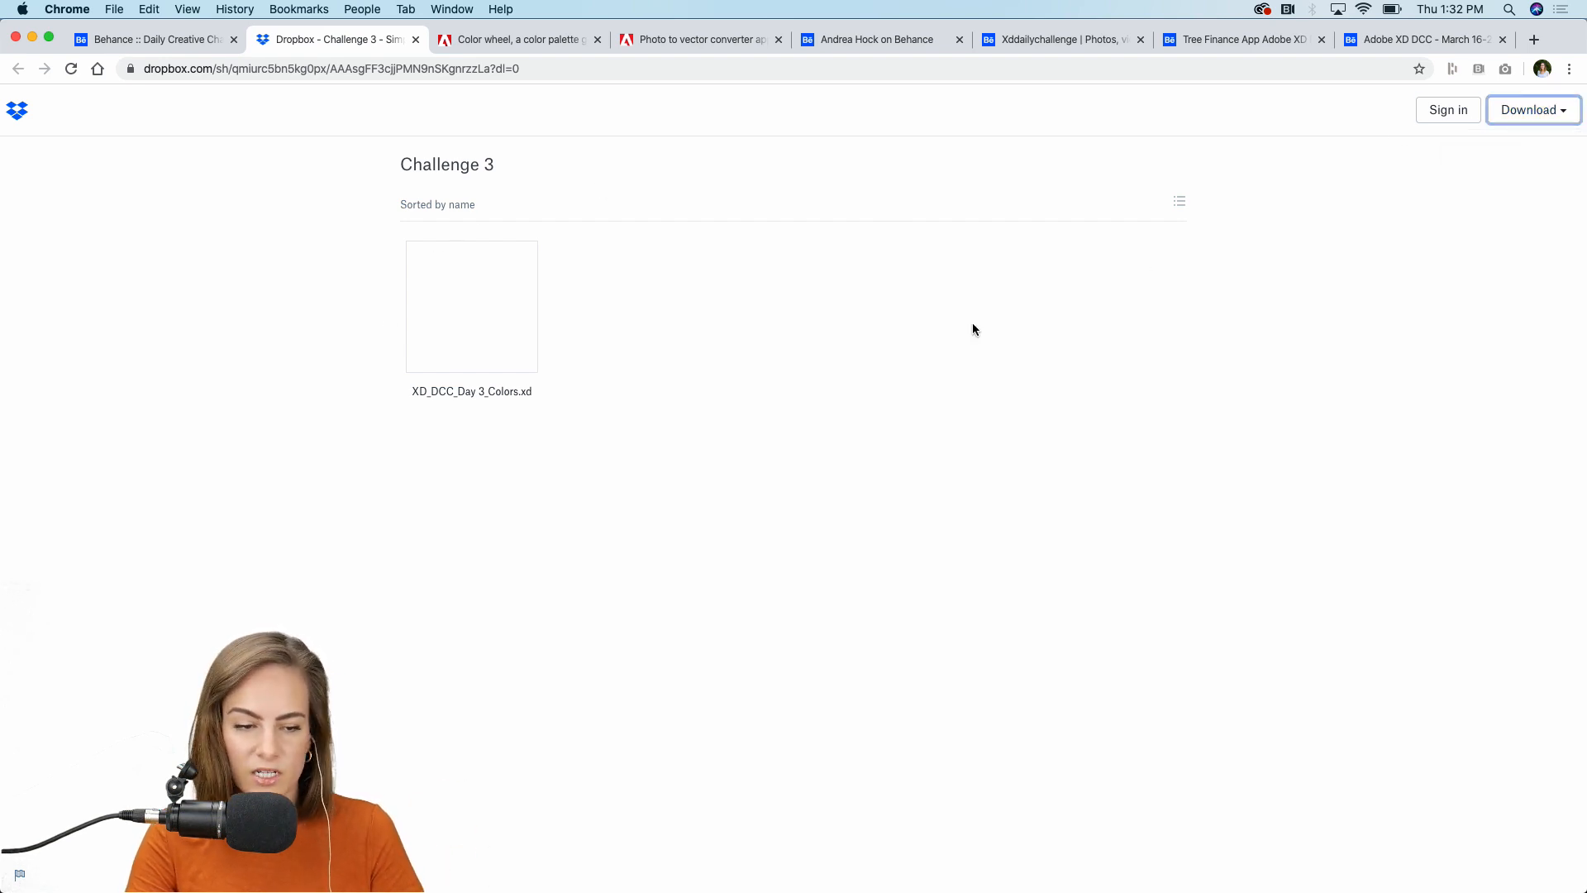
# Step: Return to the Behance challenge page, look through the locked challenges to the Next Steps section, and dismiss the downloads bar
pyautogui.click(197, 47)
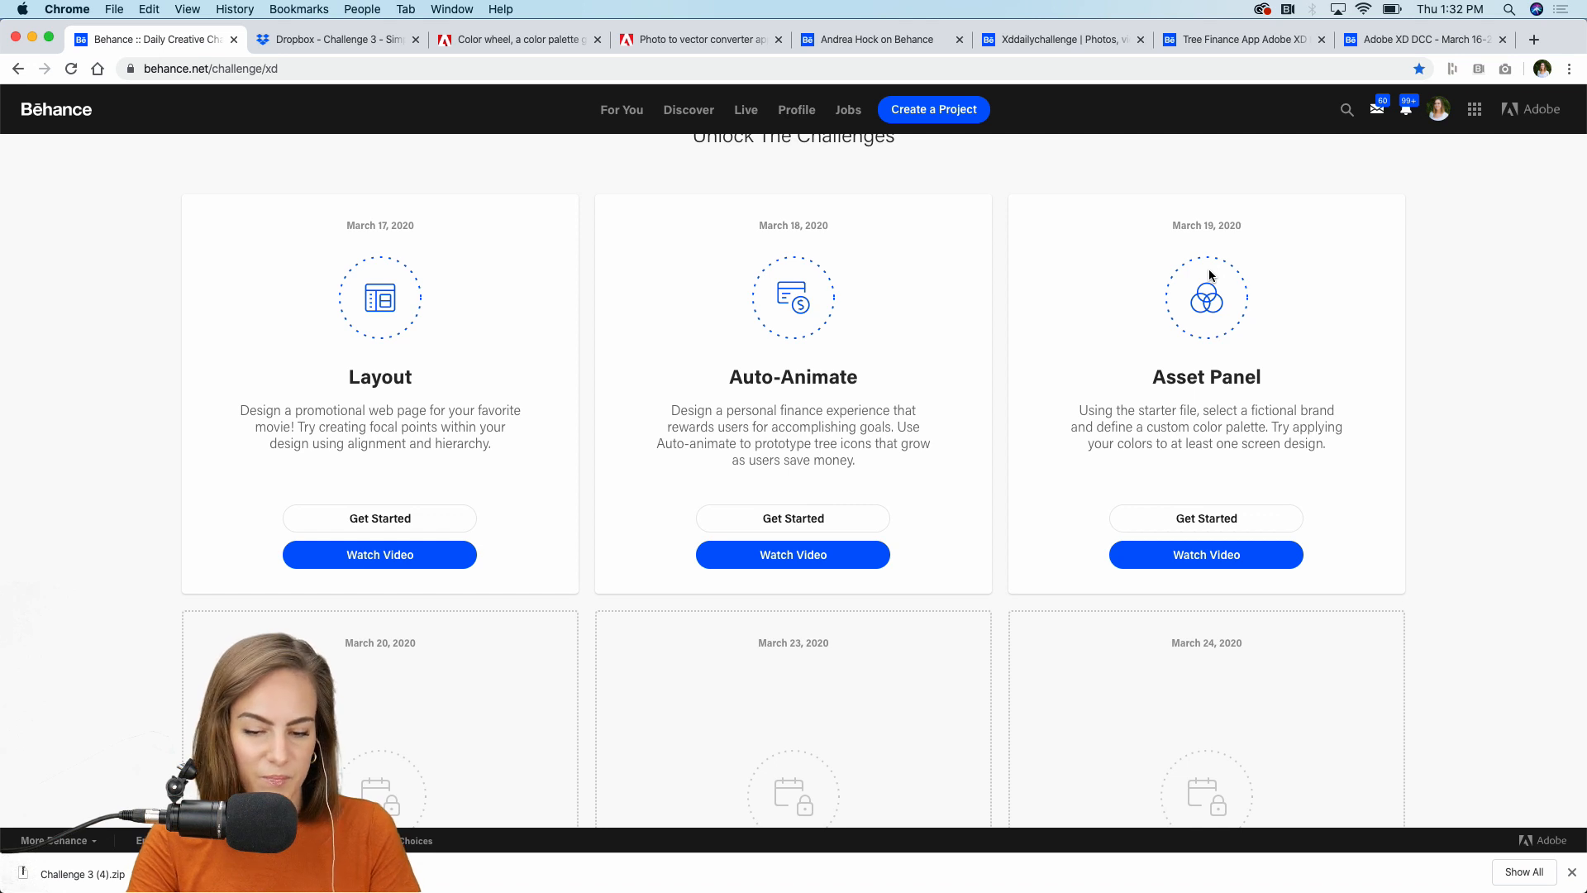
pyautogui.scroll(-5, 1208, 269)
pyautogui.scroll(-2, 1209, 270)
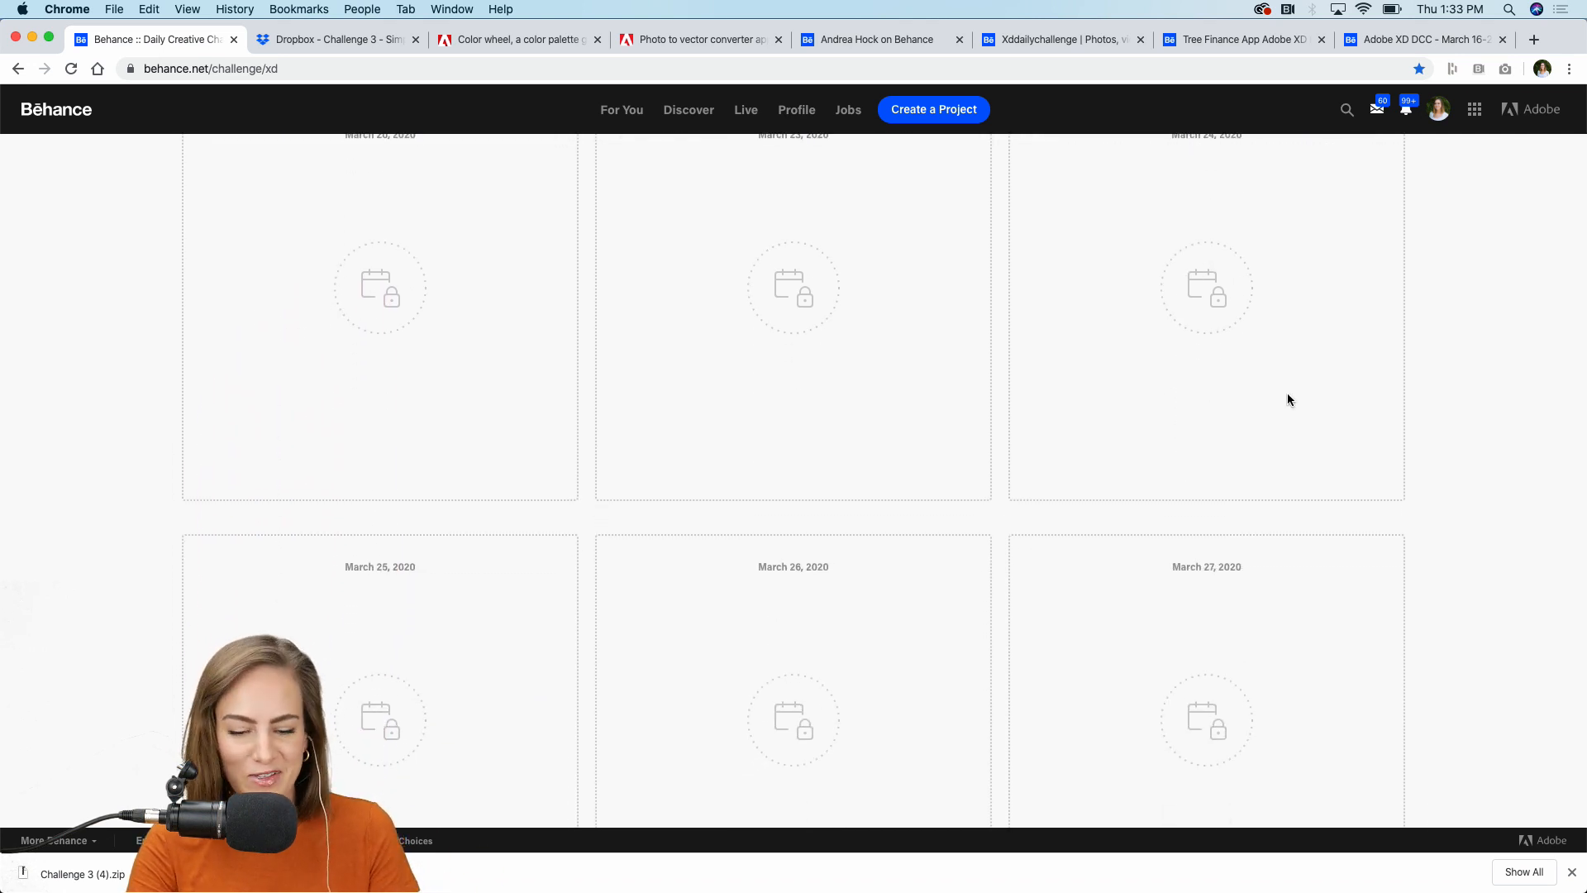
pyautogui.scroll(-10, 1288, 394)
pyautogui.scroll(-1, 1287, 399)
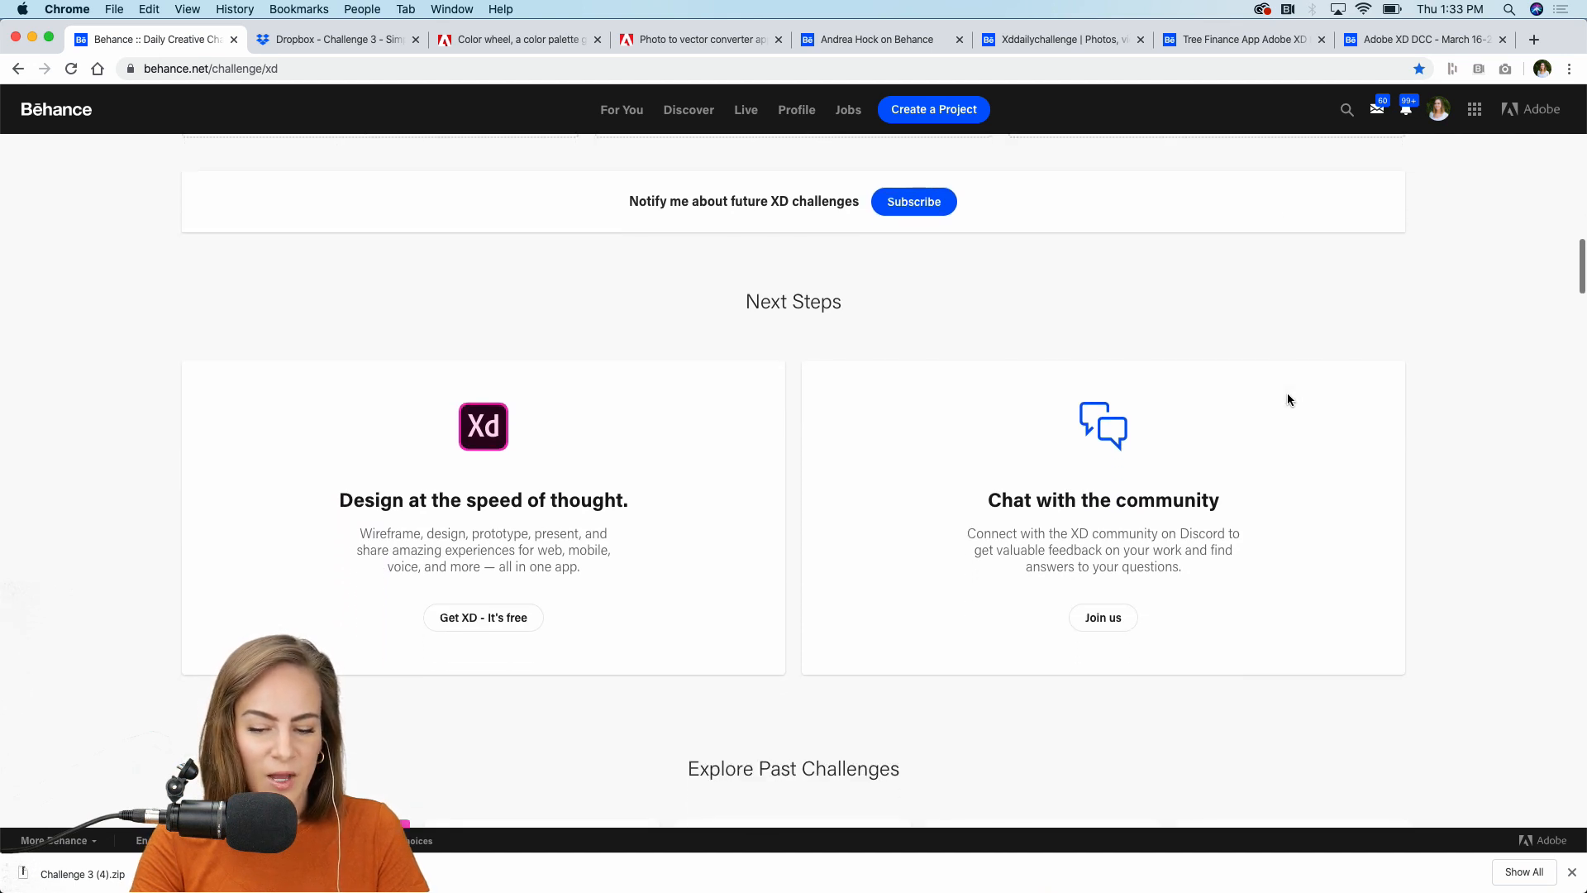
pyautogui.click(1571, 871)
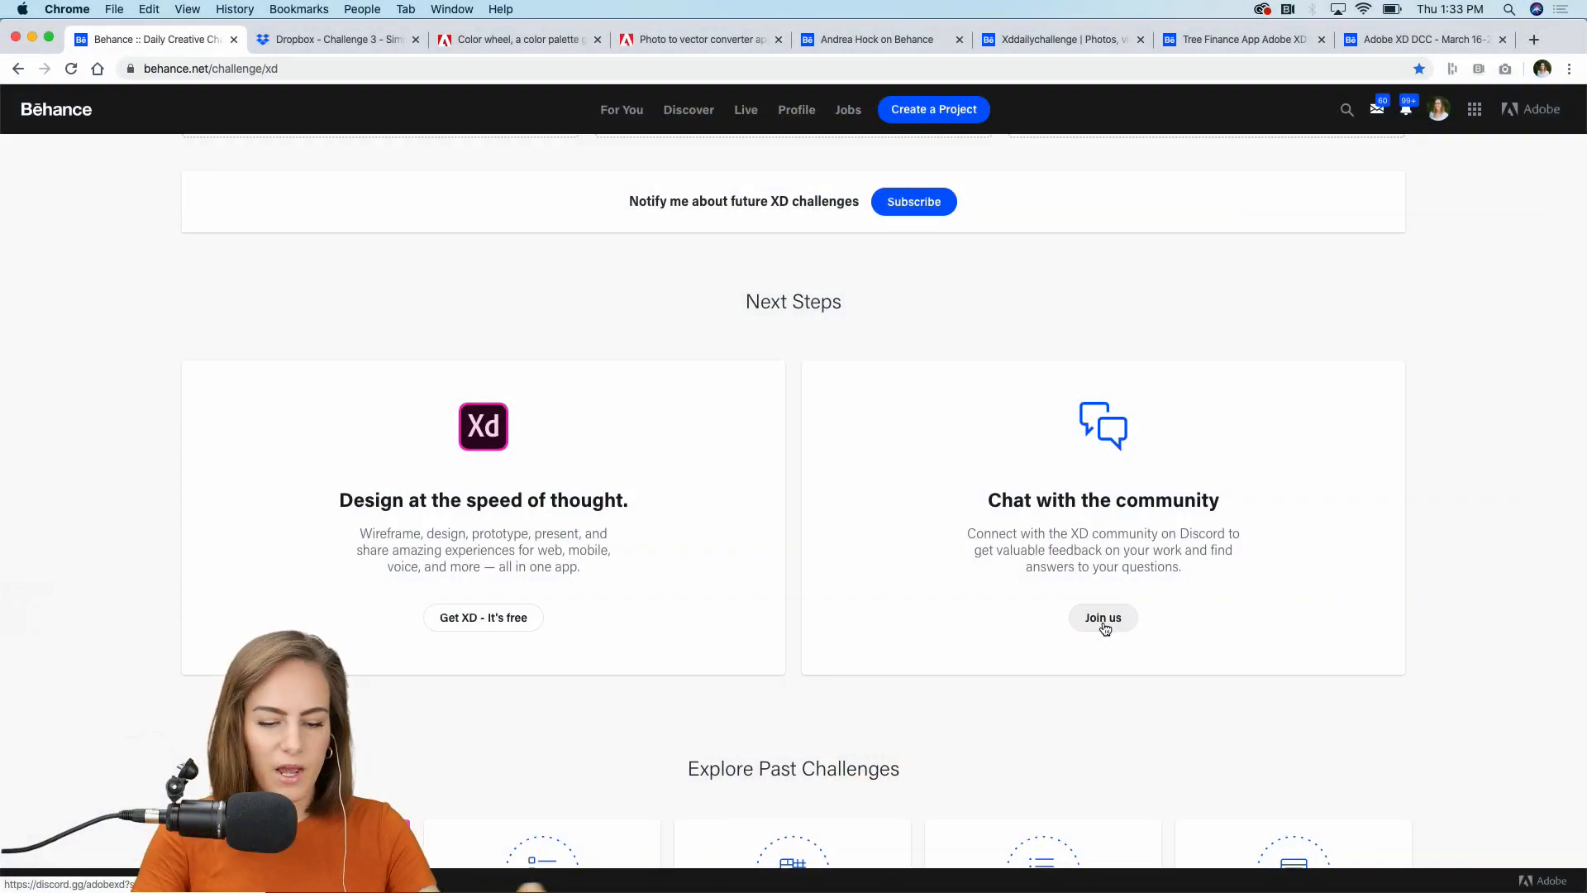
# Step: Switch to Discord and review the creative-challenge announcements and the submissions posted in the current-challenge channel
pyautogui.click(981, 833)
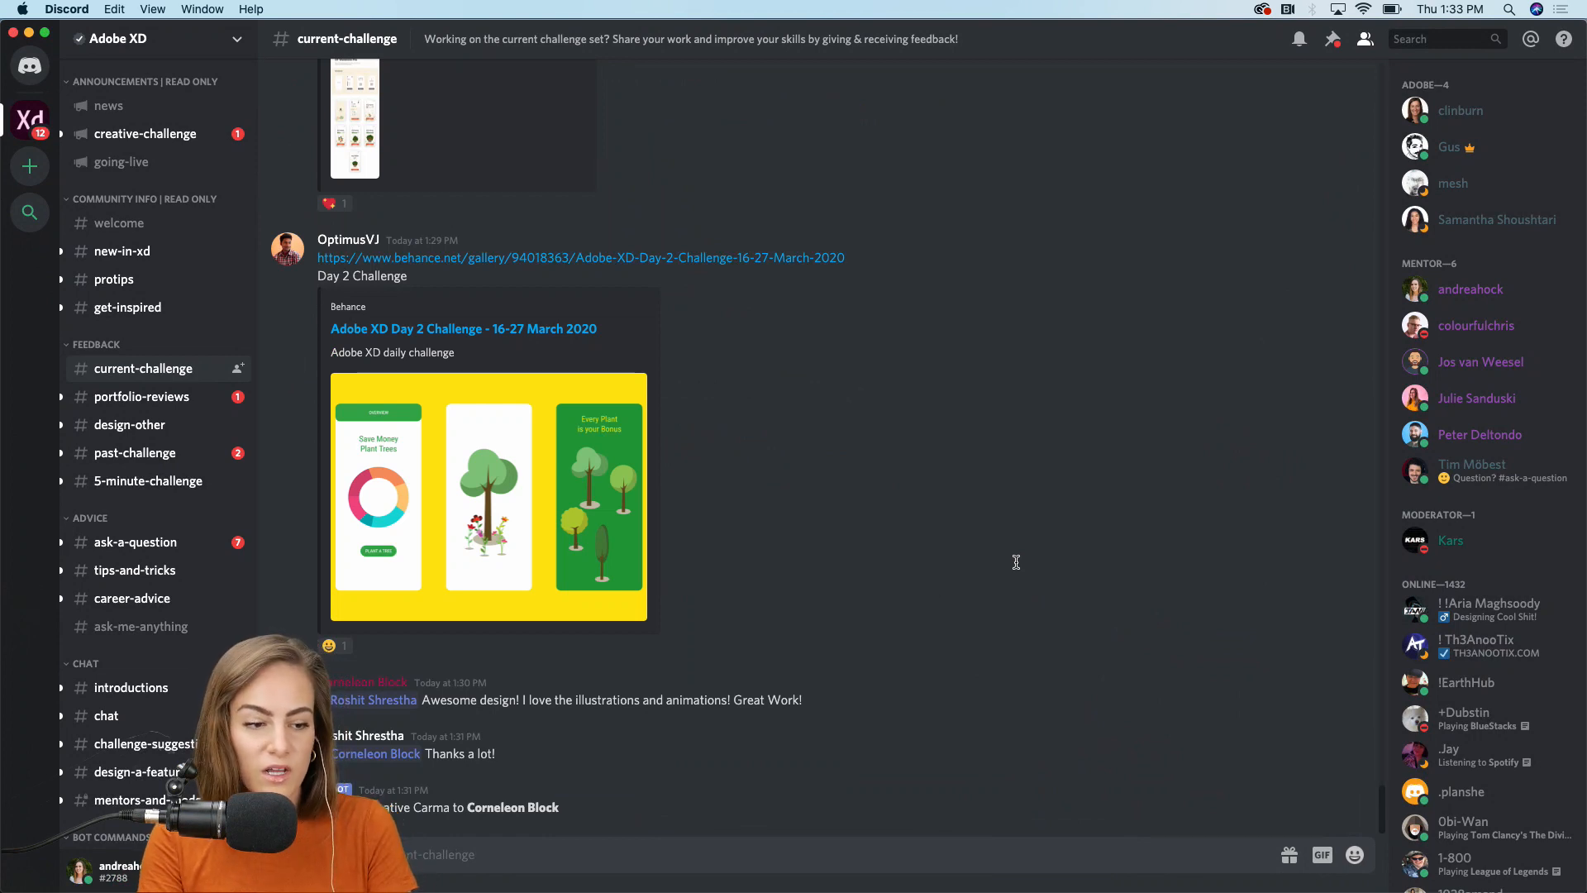
pyautogui.click(180, 136)
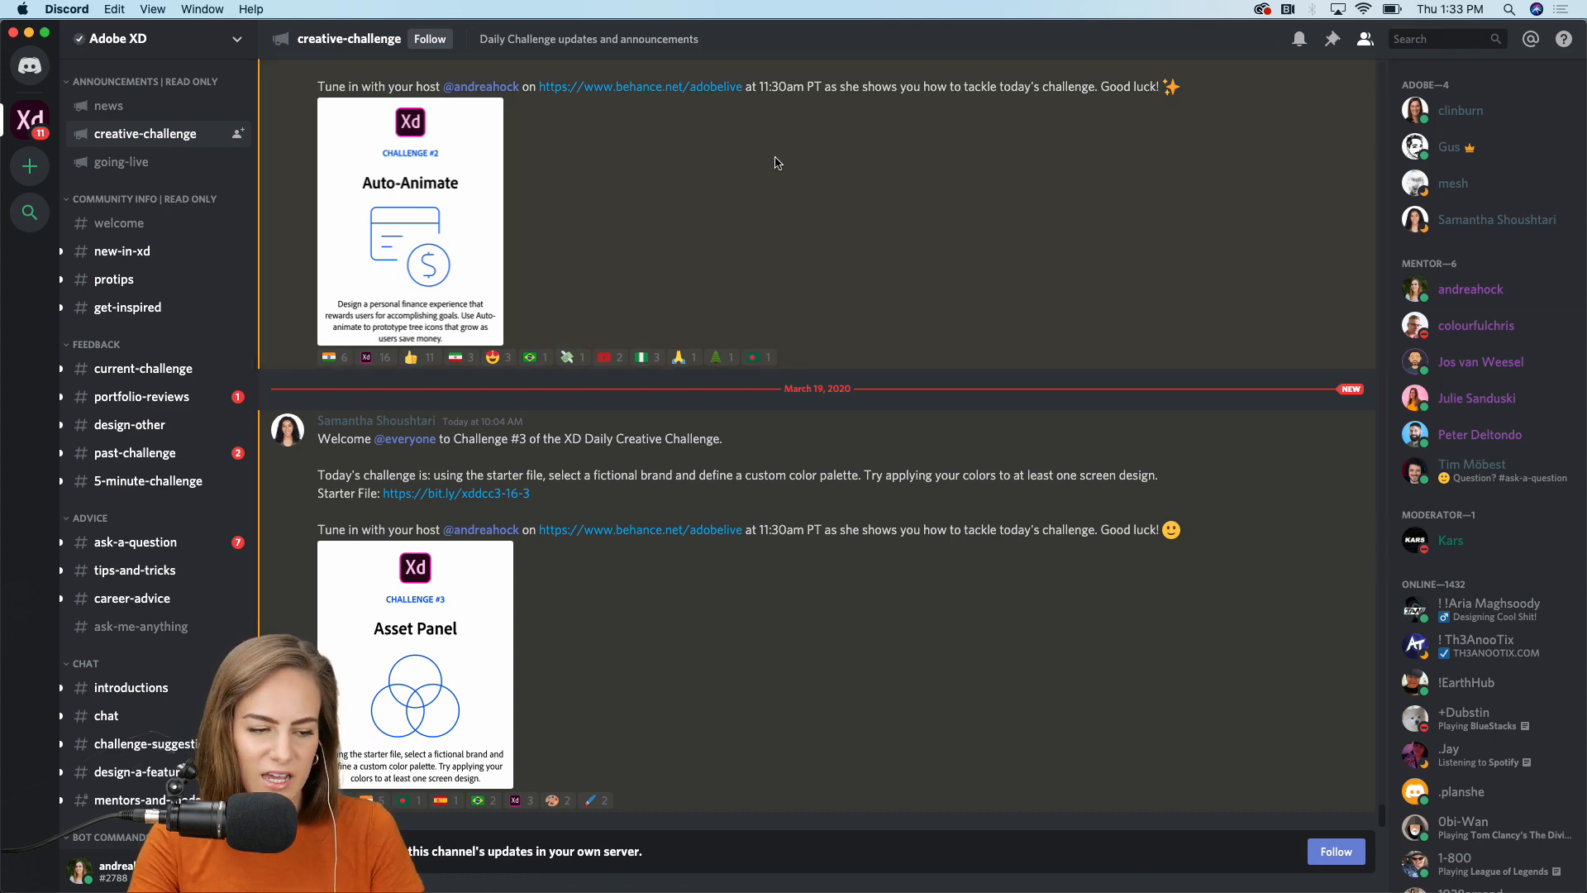
pyautogui.click(149, 370)
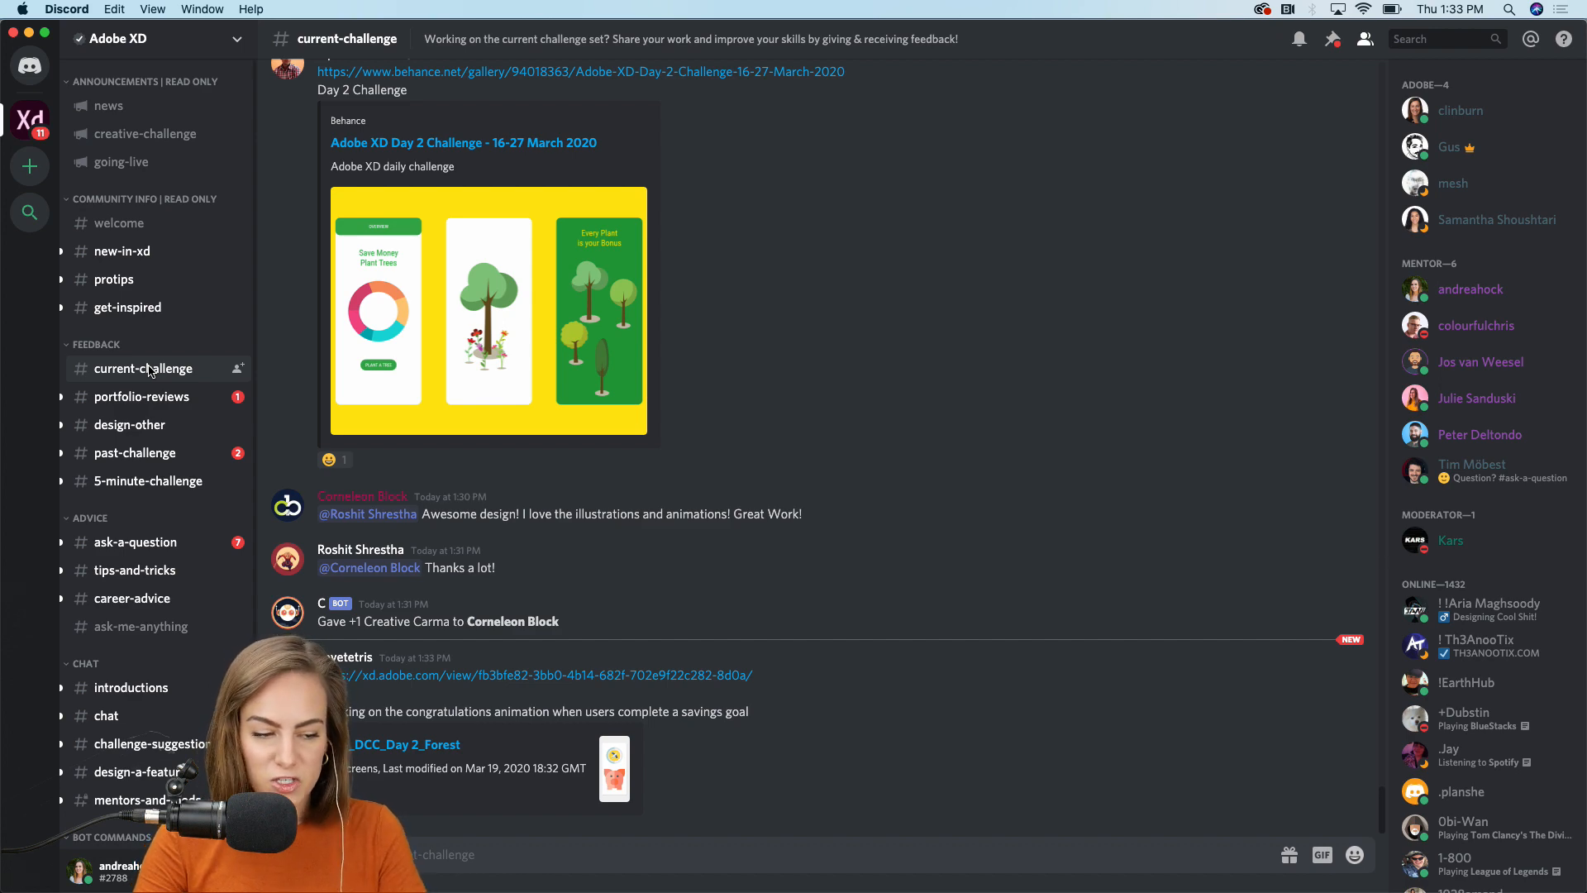
pyautogui.scroll(3, 909, 403)
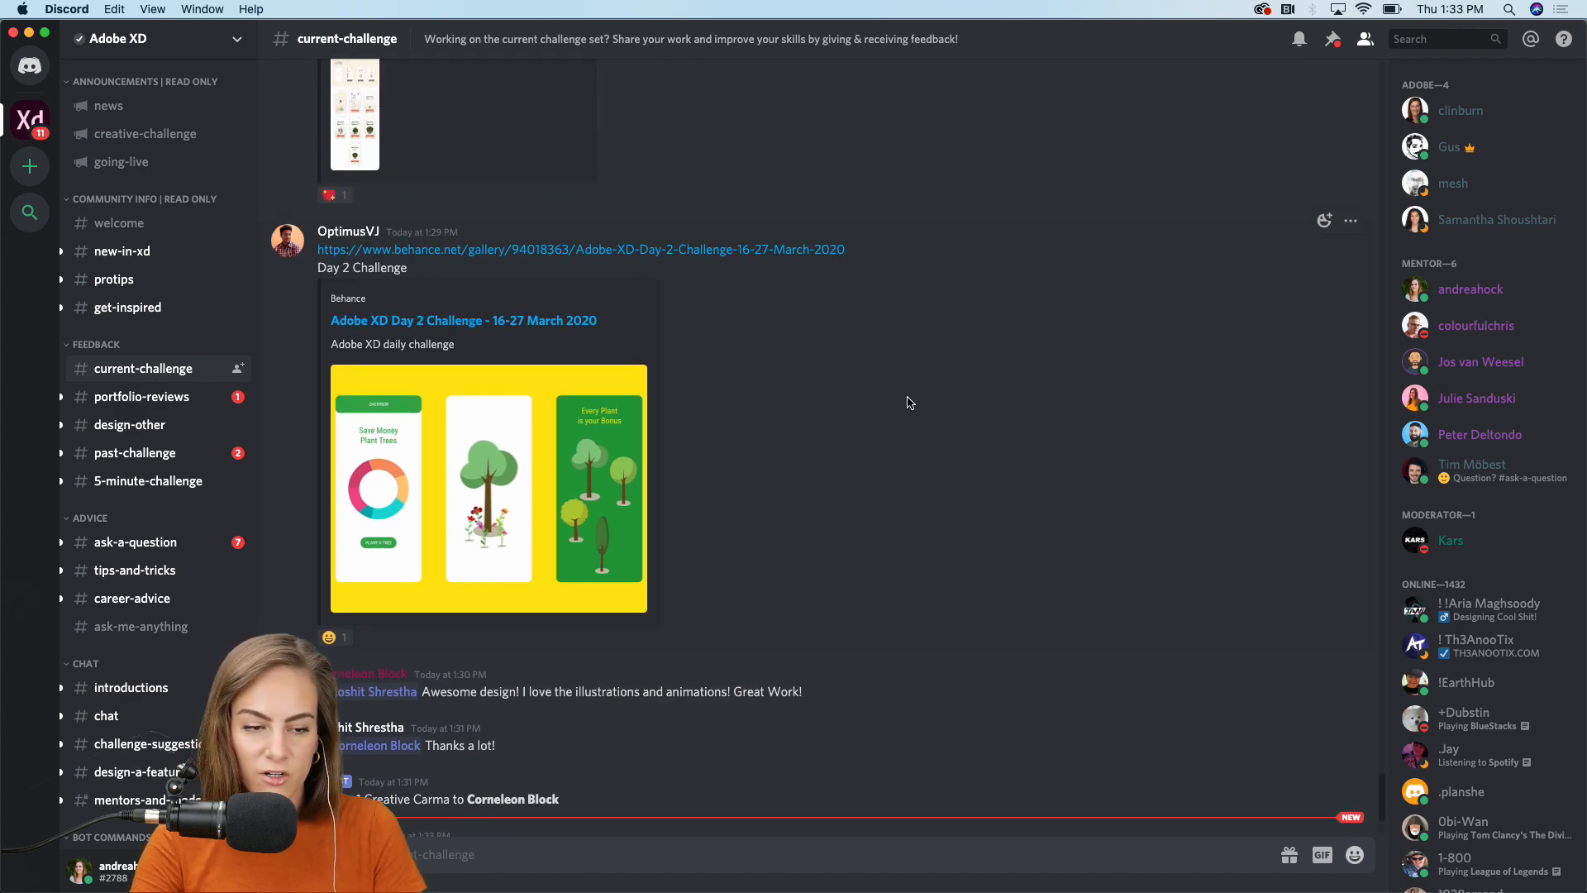
pyautogui.scroll(15, 909, 402)
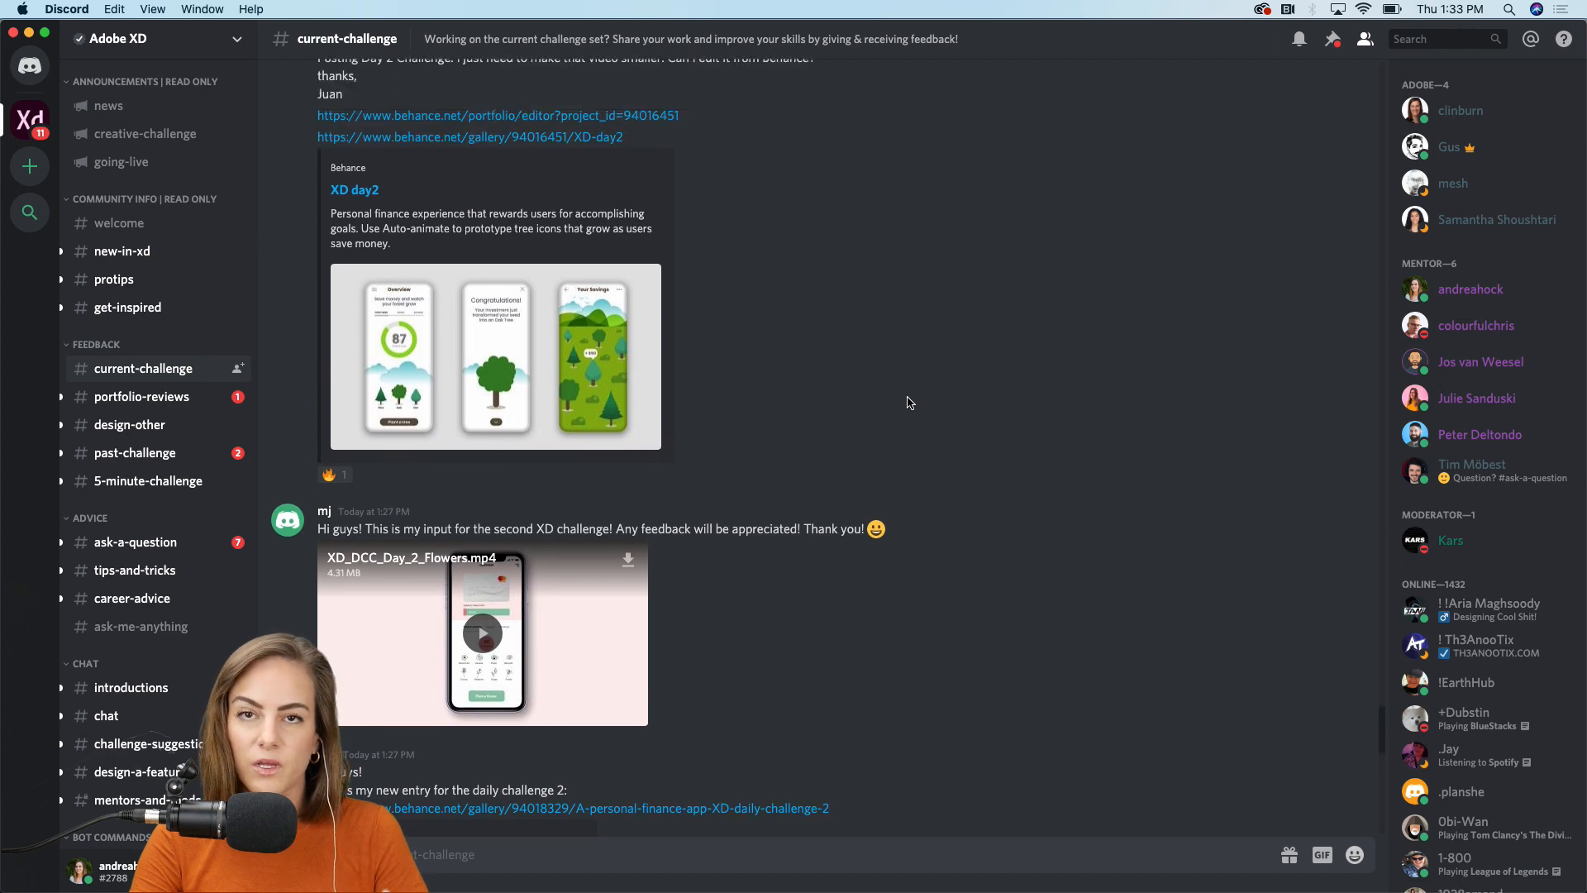
pyautogui.scroll(5, 908, 403)
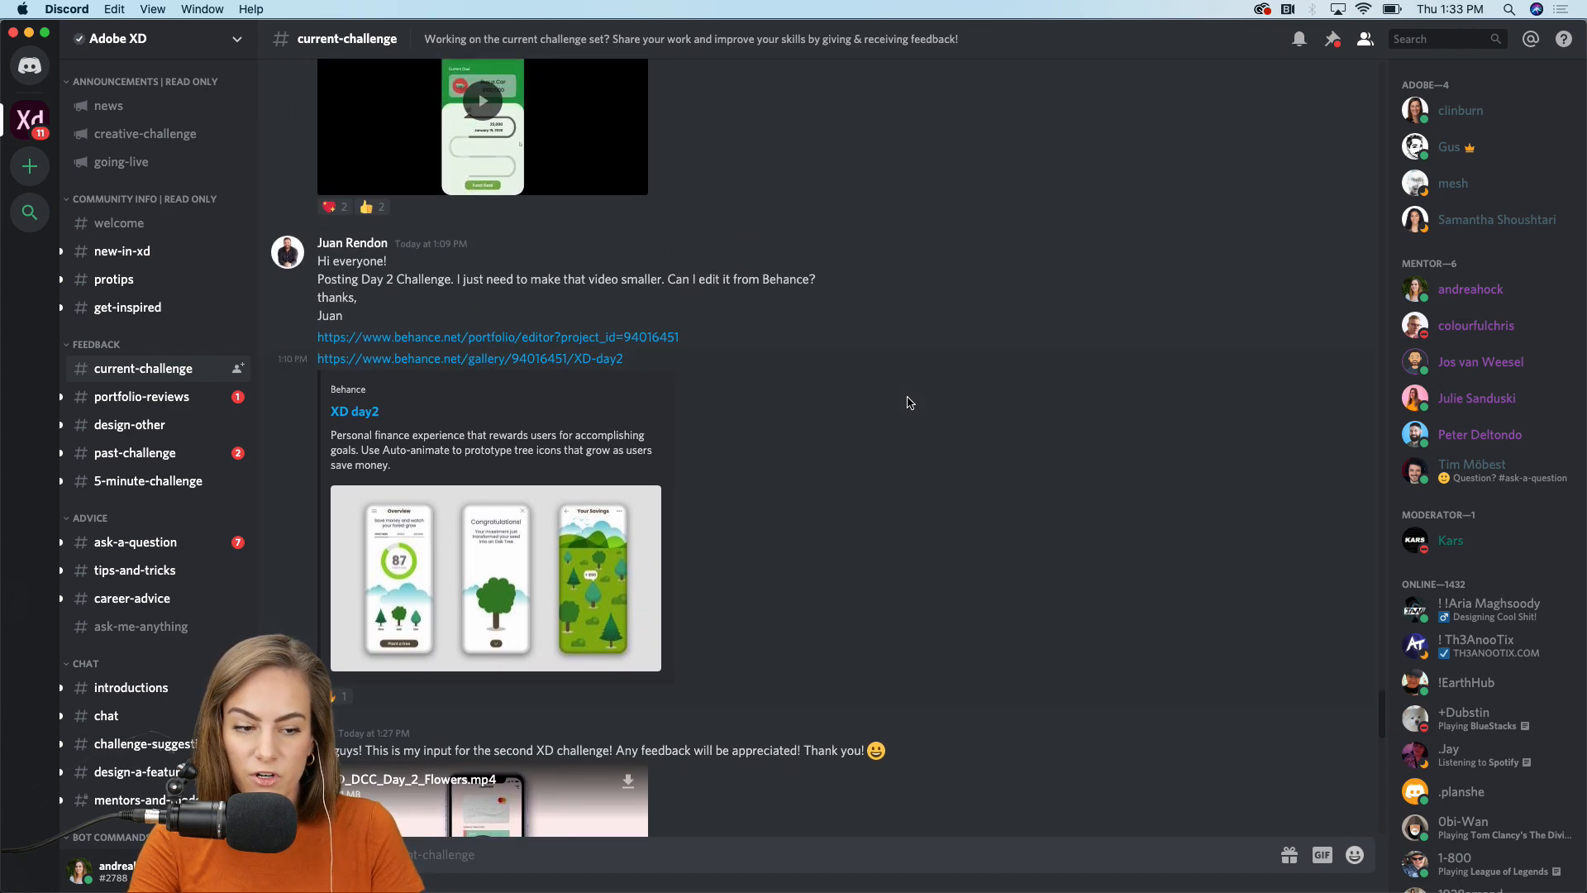
pyautogui.scroll(3, 909, 402)
pyautogui.scroll(-15, 907, 401)
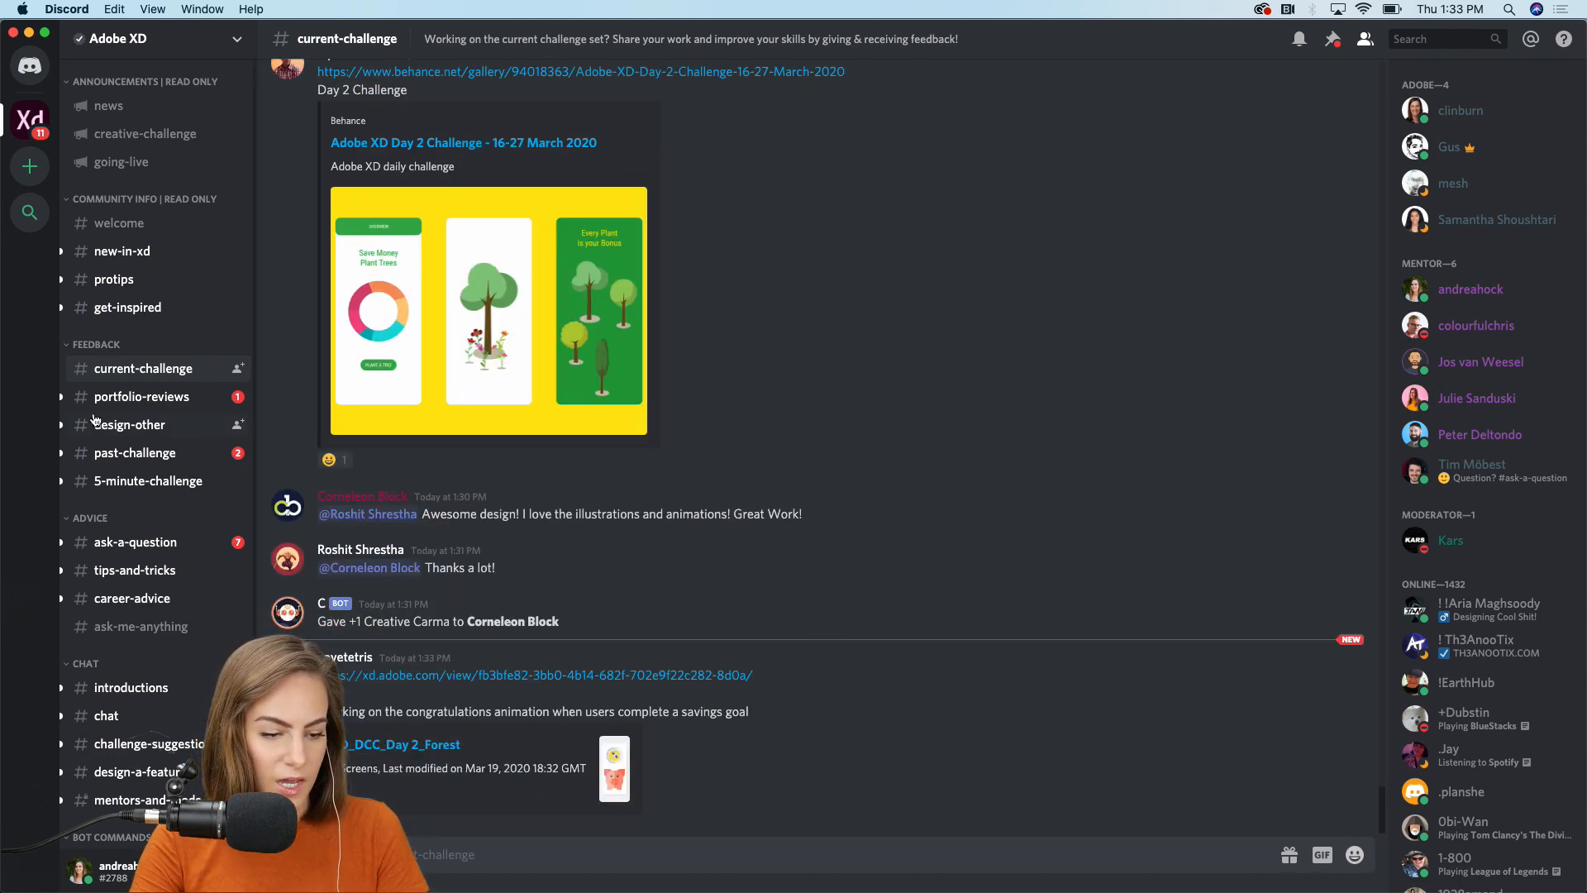
# Step: View the ask-a-question and introductions channels, and dismiss the Discord window
pyautogui.click(142, 546)
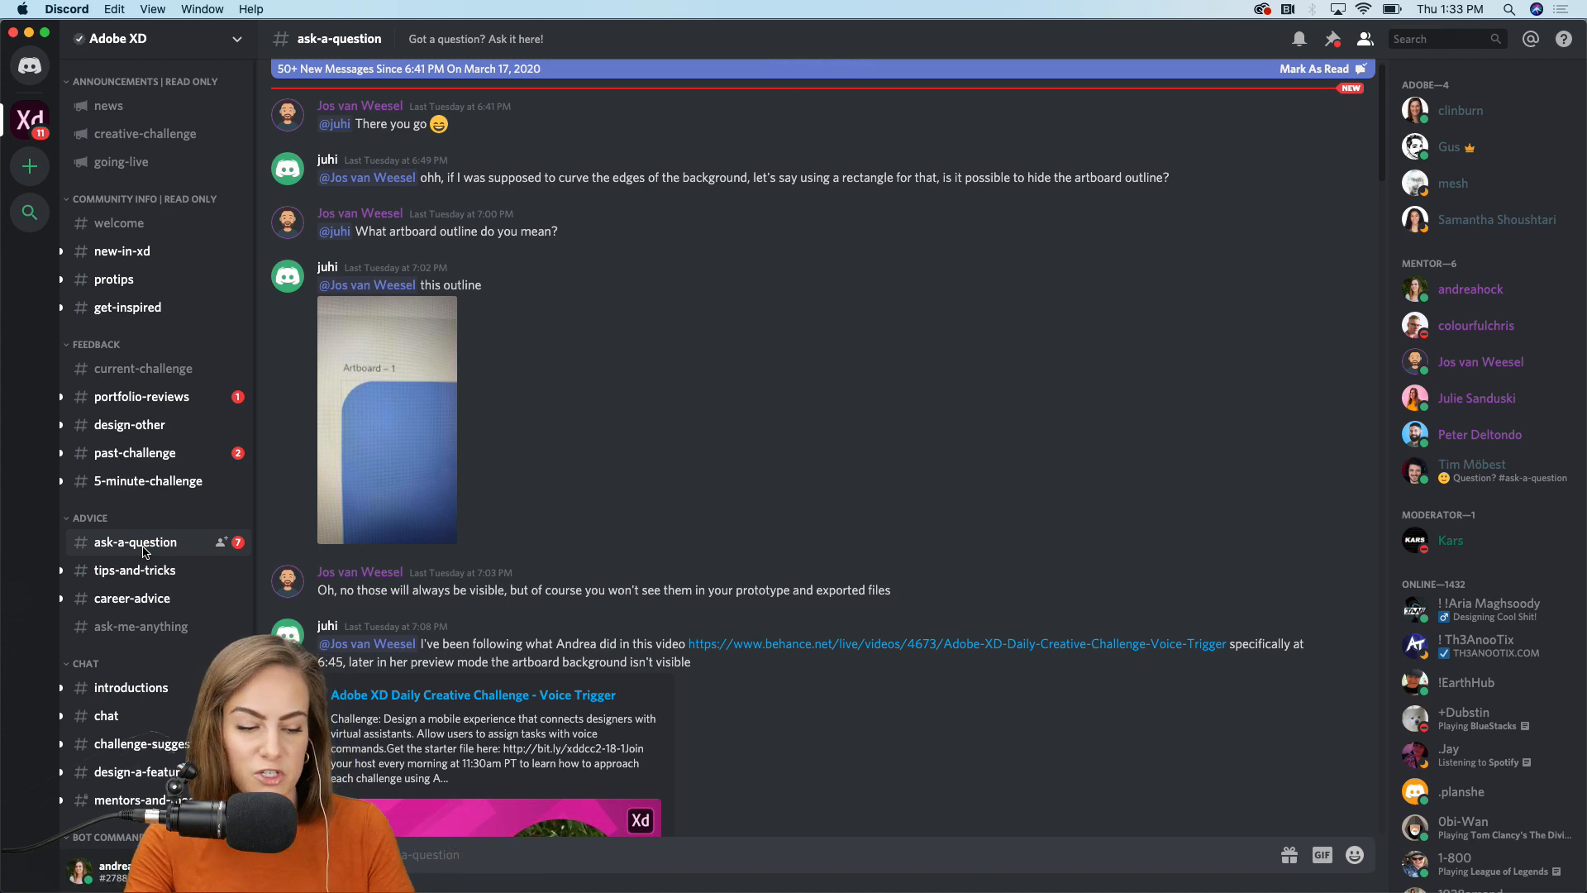
pyautogui.click(124, 690)
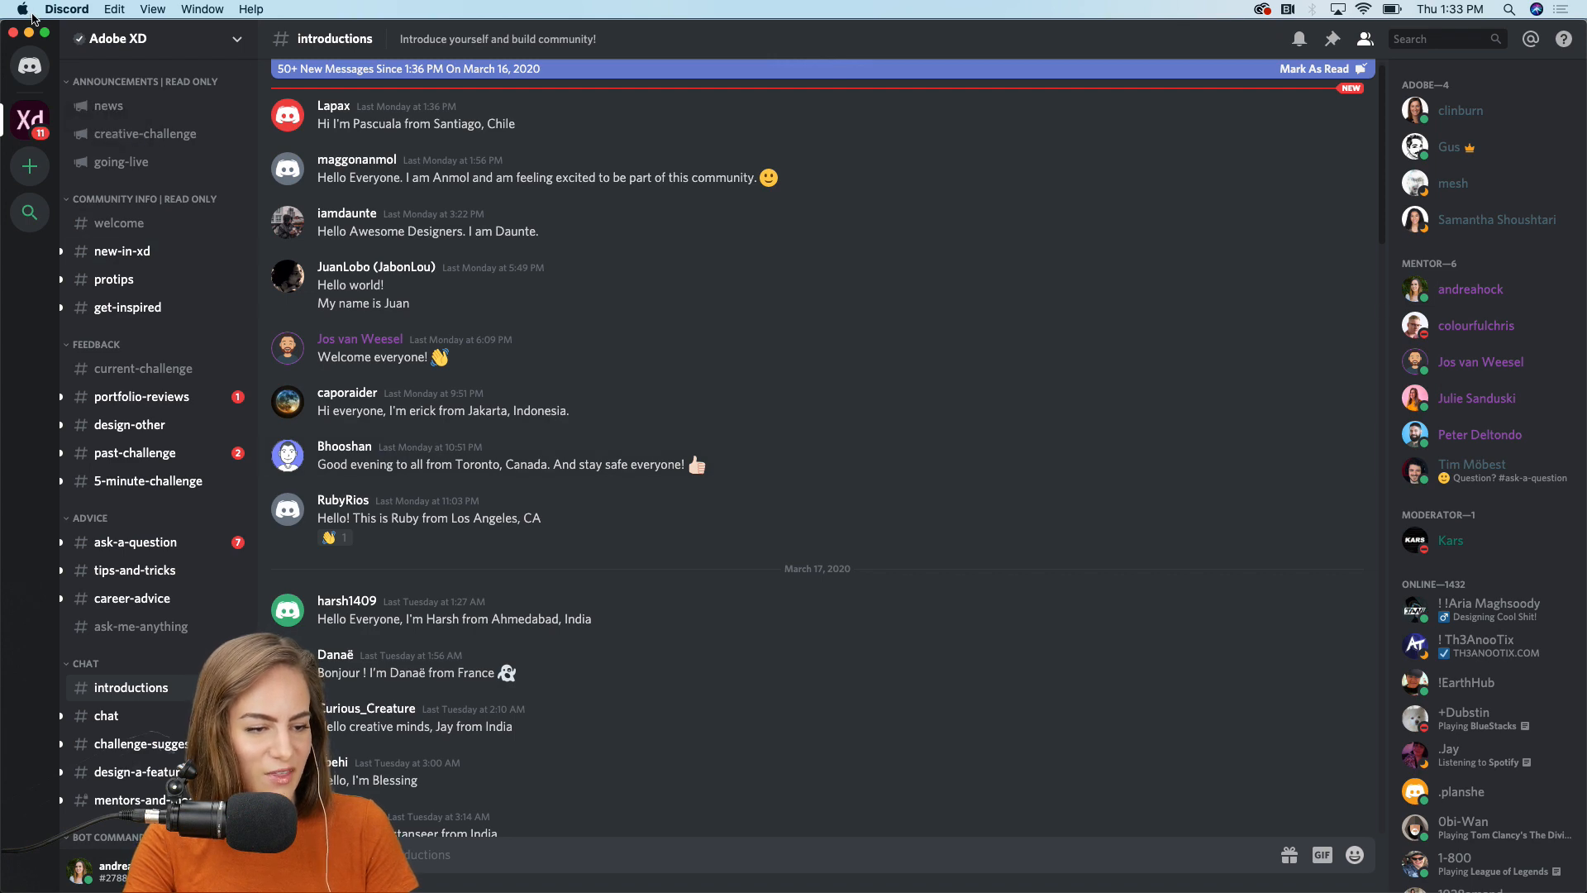
pyautogui.click(29, 32)
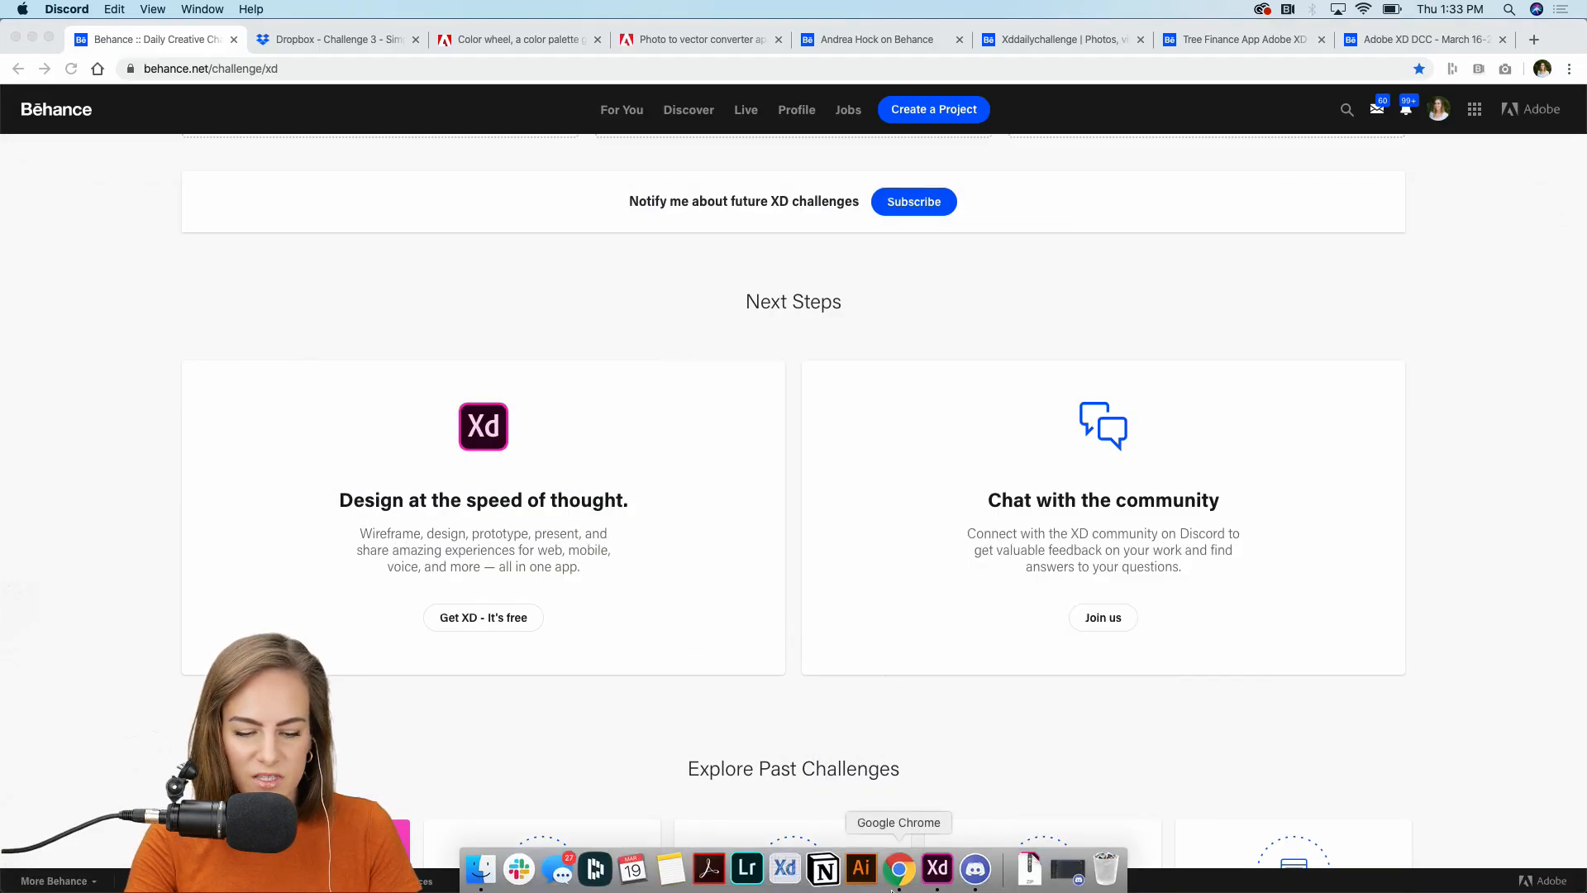
# Step: Switch to Adobe XD and examine the XD_DCC_Day 3_Colors starter file, from its overall artboard layout to the challenge prompt
pyautogui.click(938, 867)
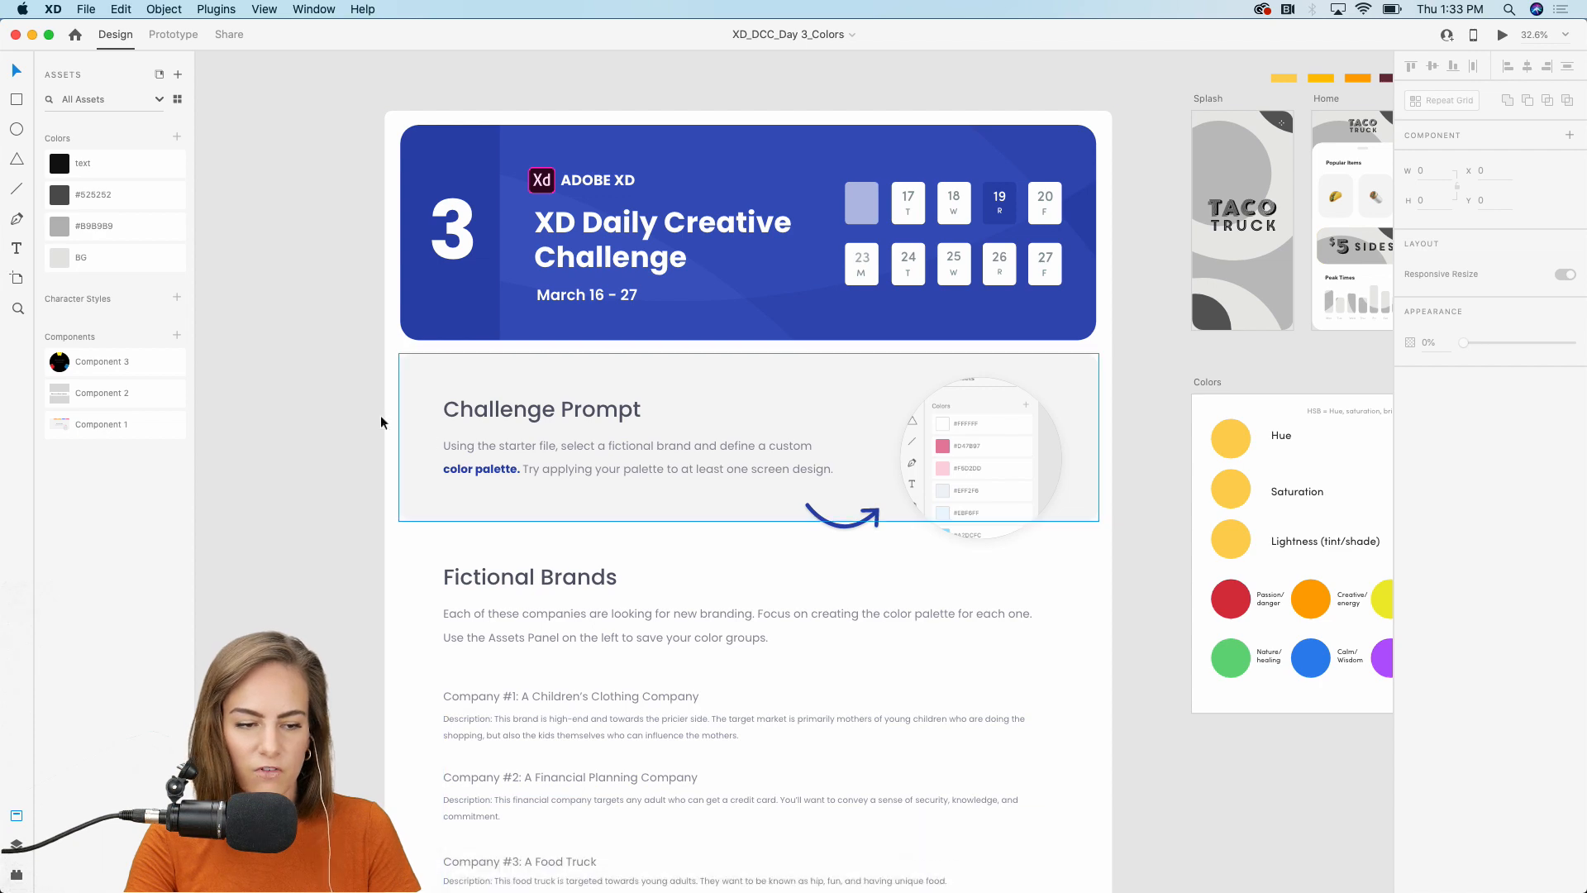
pyautogui.scroll(-5, 299, 391)
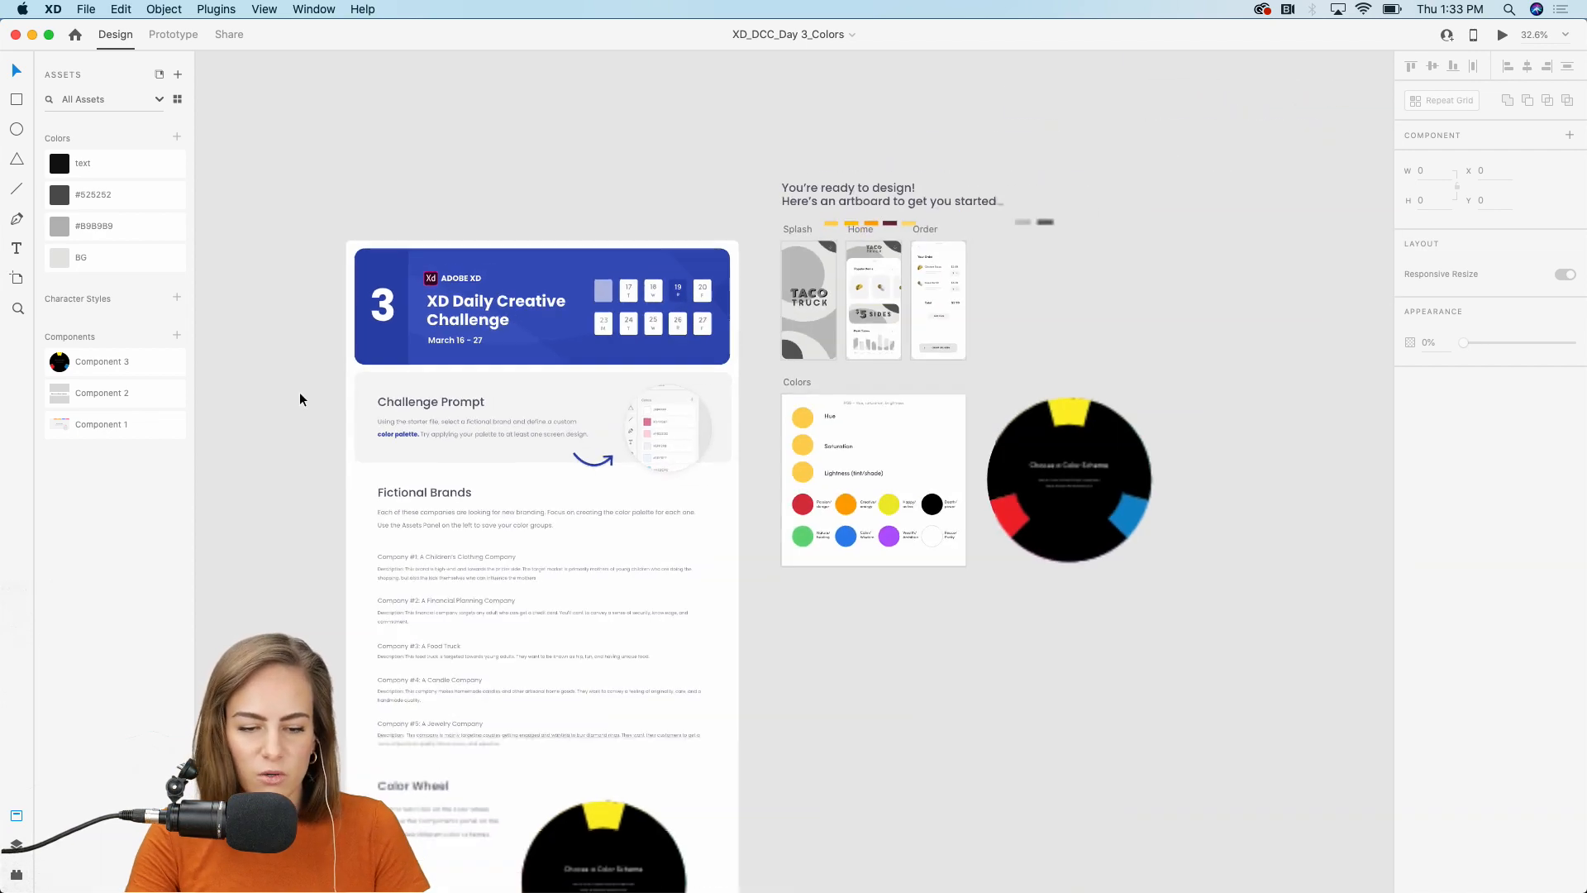
pyautogui.hscroll(-2, 299, 392)
pyautogui.scroll(-2, 299, 392)
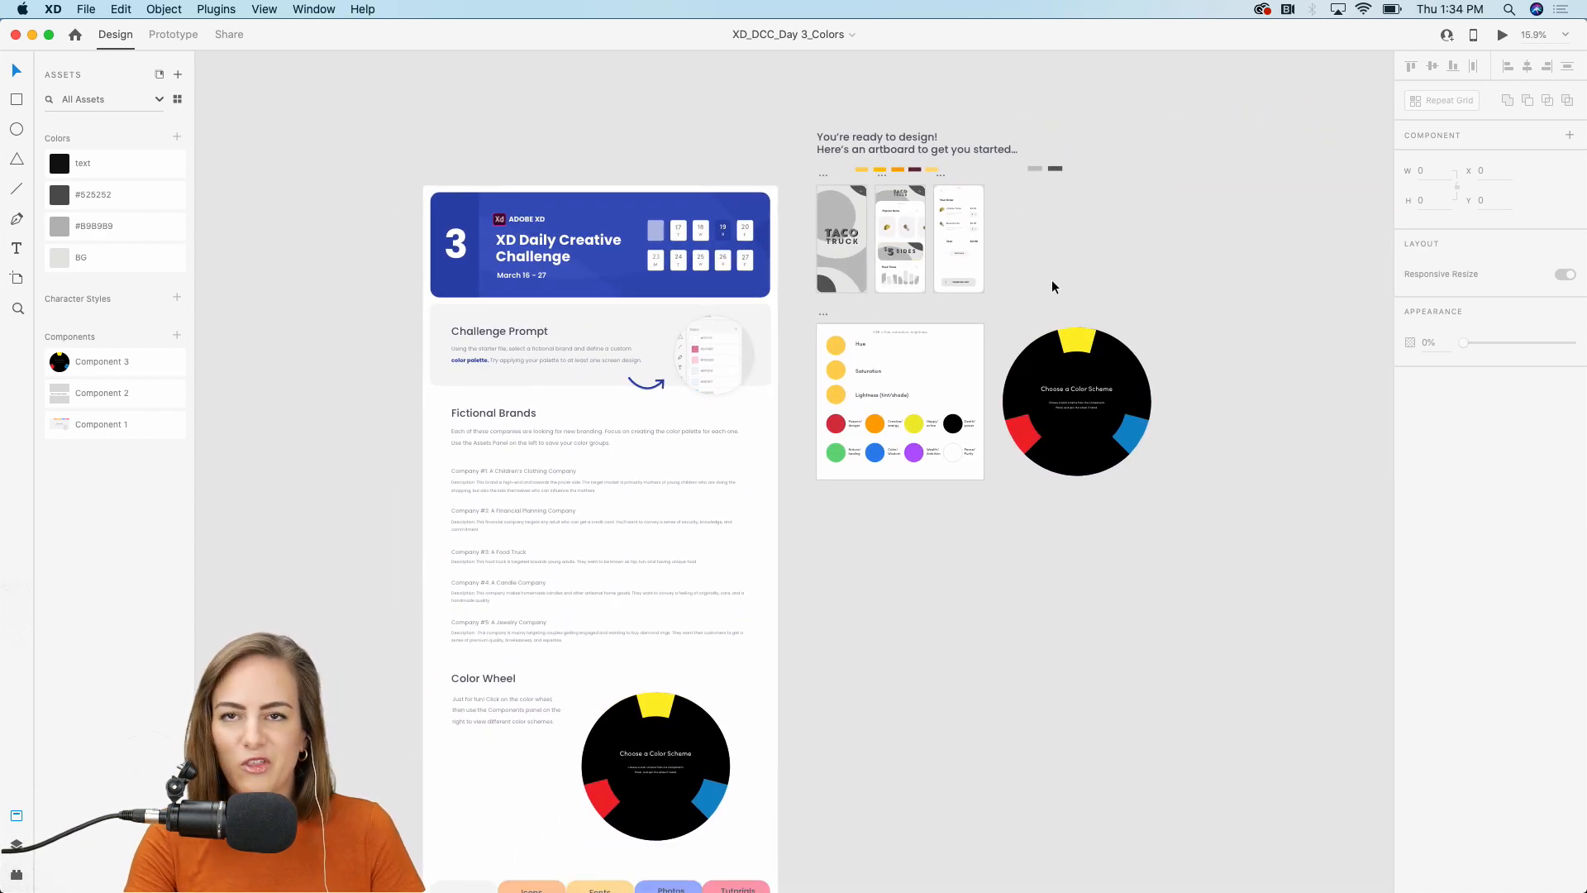
pyautogui.hscroll(-3, 1108, 255)
pyautogui.scroll(-1, 1107, 254)
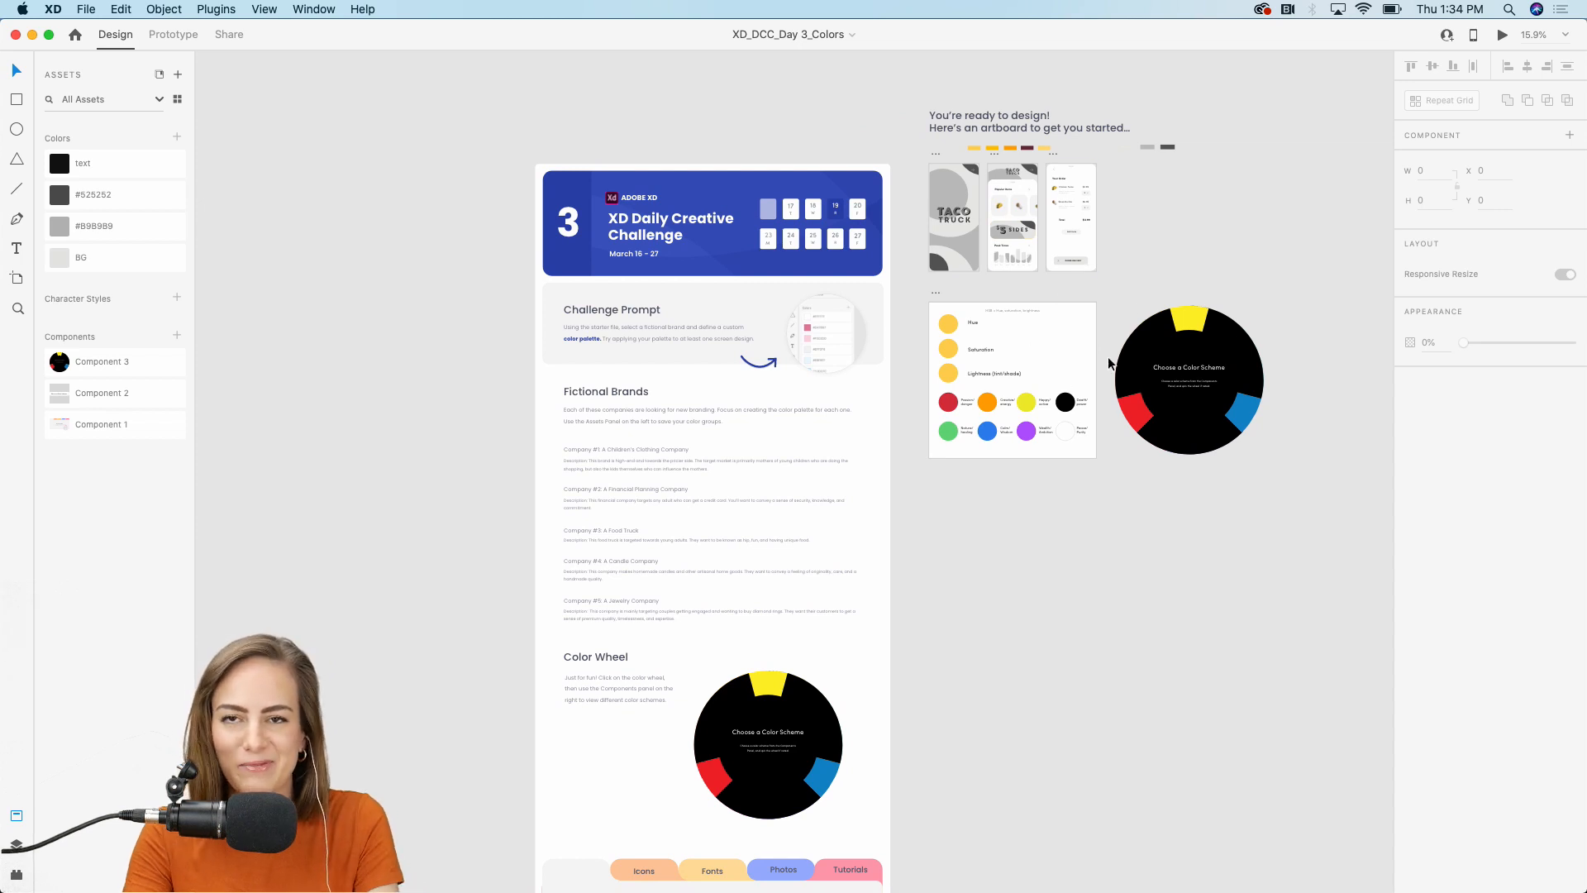
pyautogui.hscroll(-2, 1108, 364)
pyautogui.scroll(-2, 1108, 364)
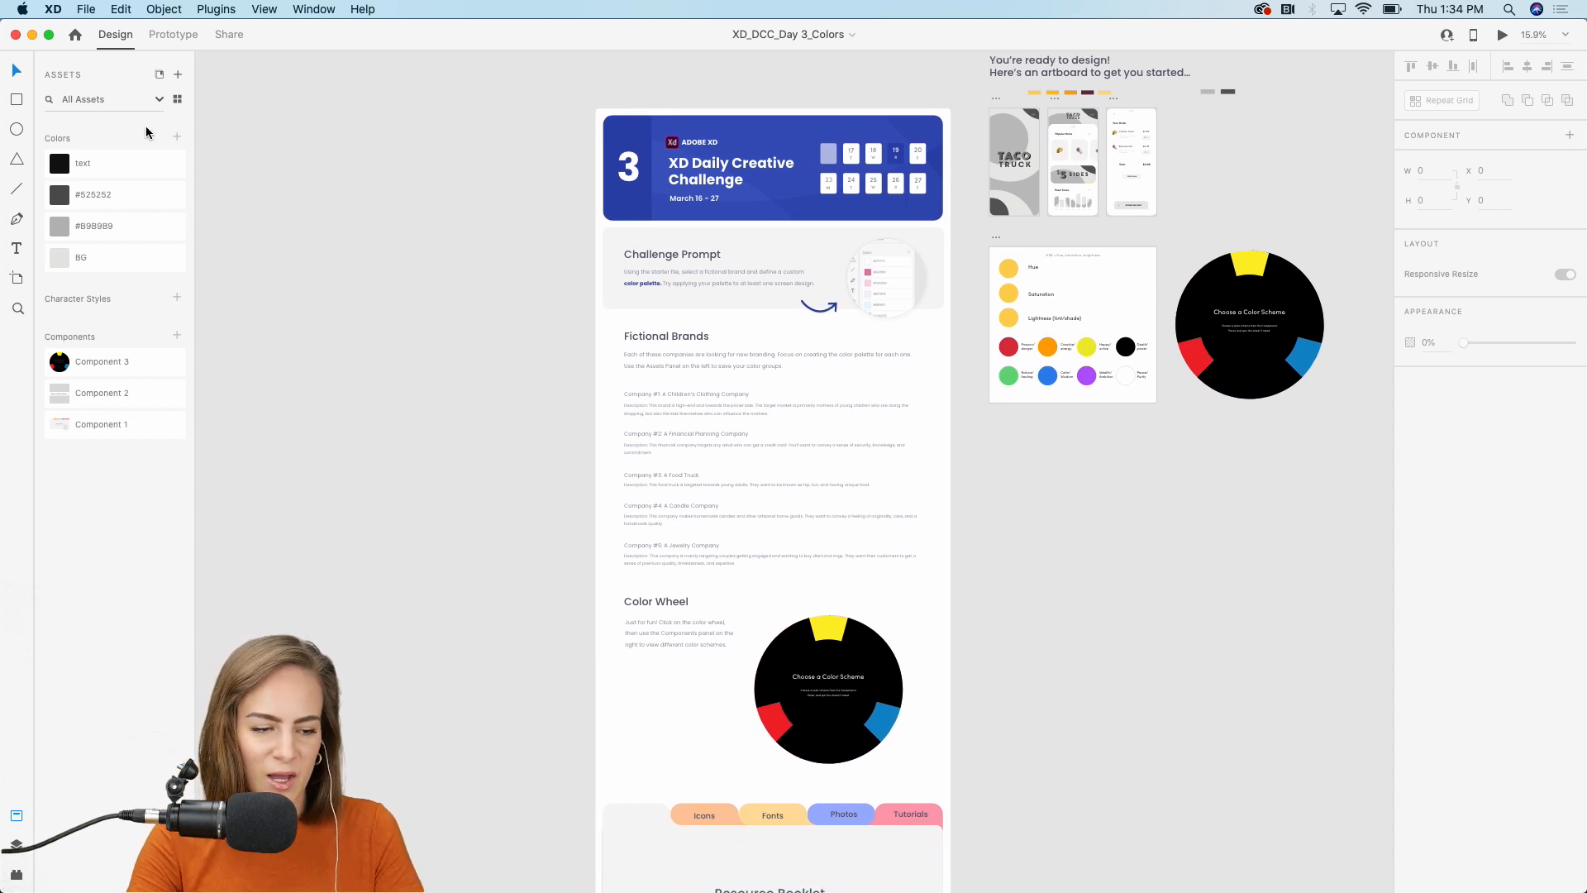
pyautogui.scroll(2, 662, 197)
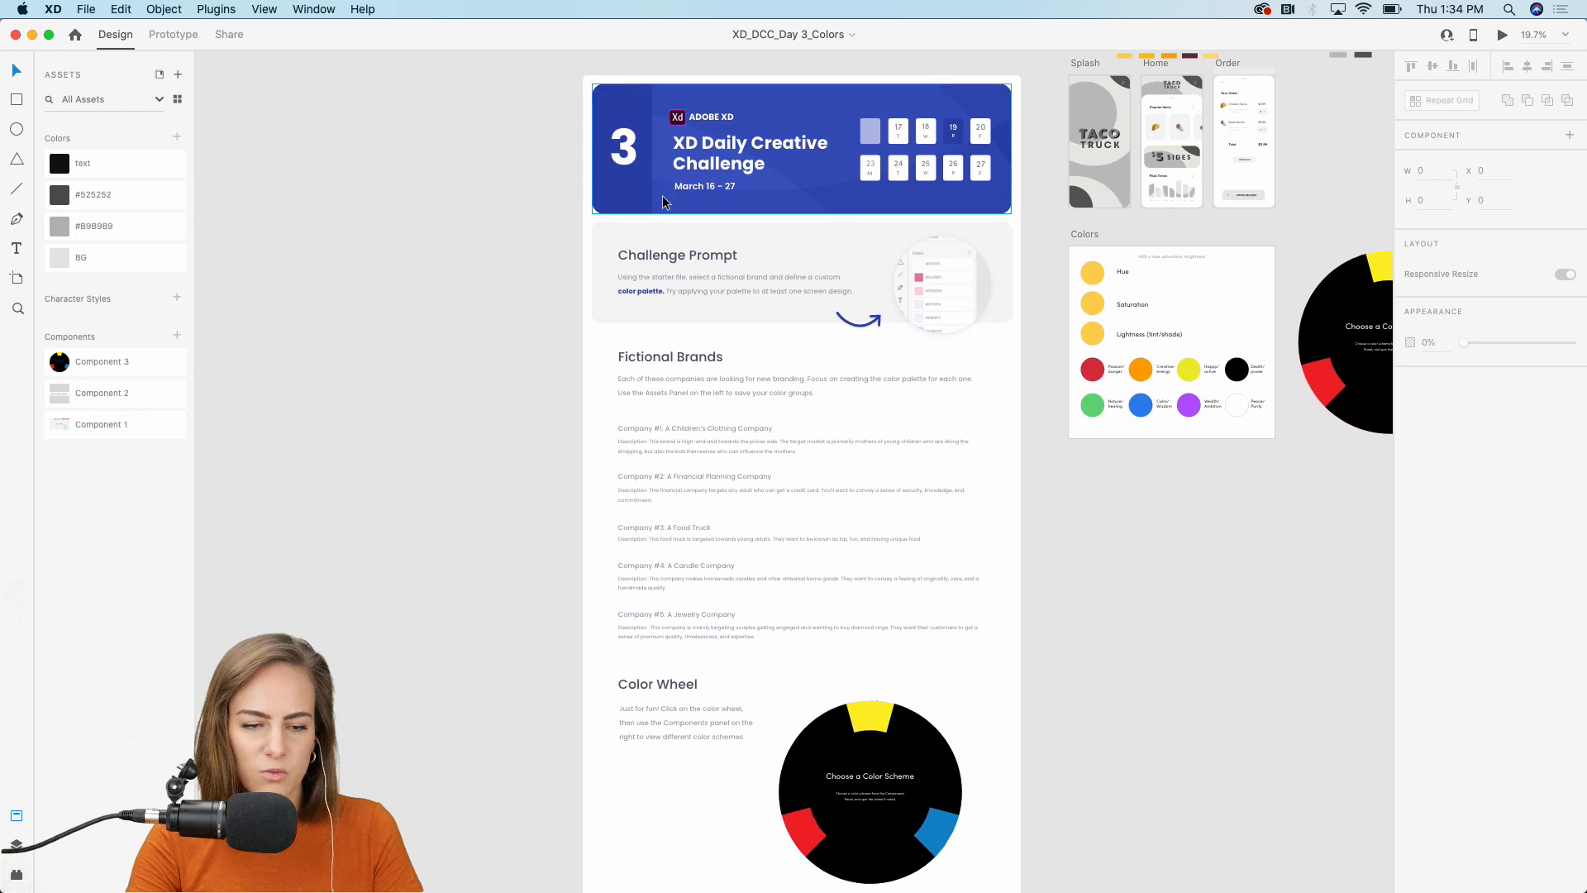
pyautogui.scroll(-2, 662, 198)
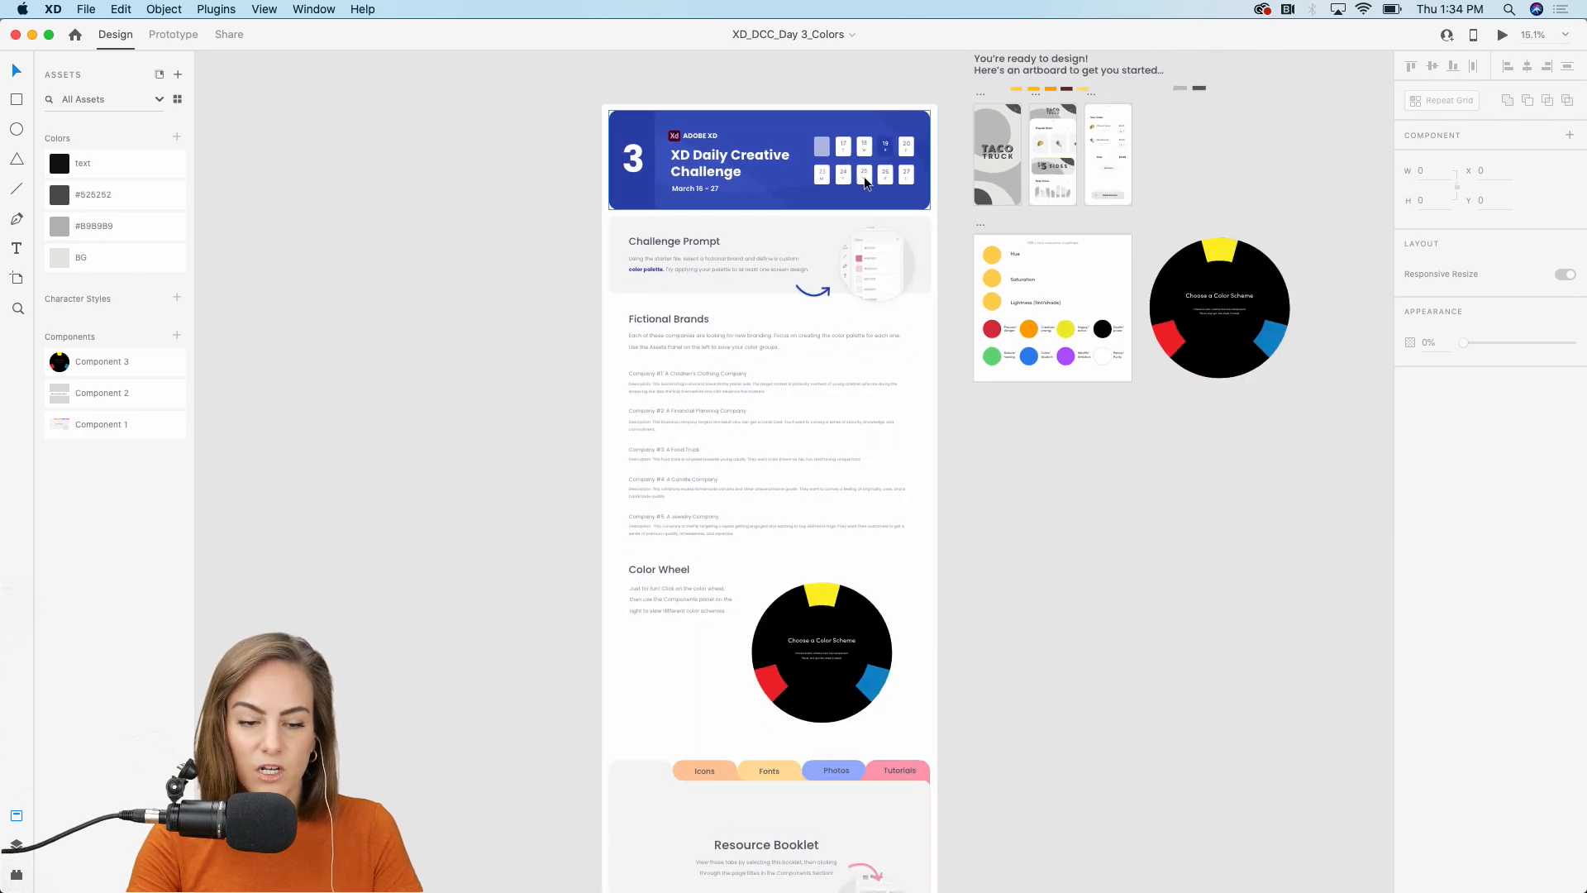
pyautogui.scroll(5, 811, 151)
pyautogui.scroll(2, 812, 157)
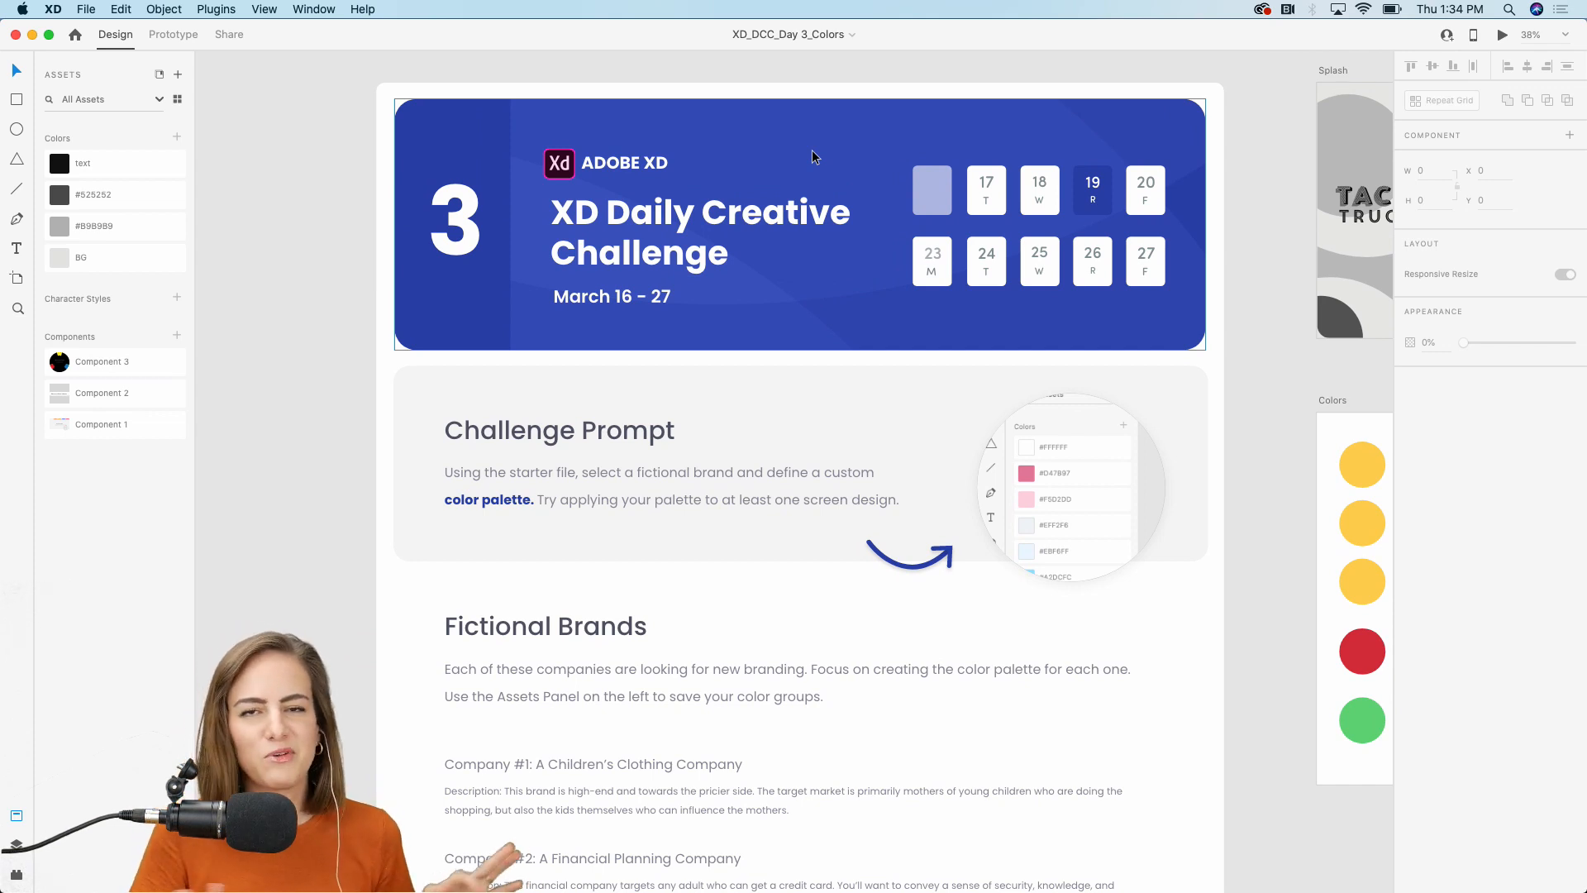
# Step: Review the fictional brand descriptions and select the color wheel component below them
pyautogui.scroll(-7, 812, 150)
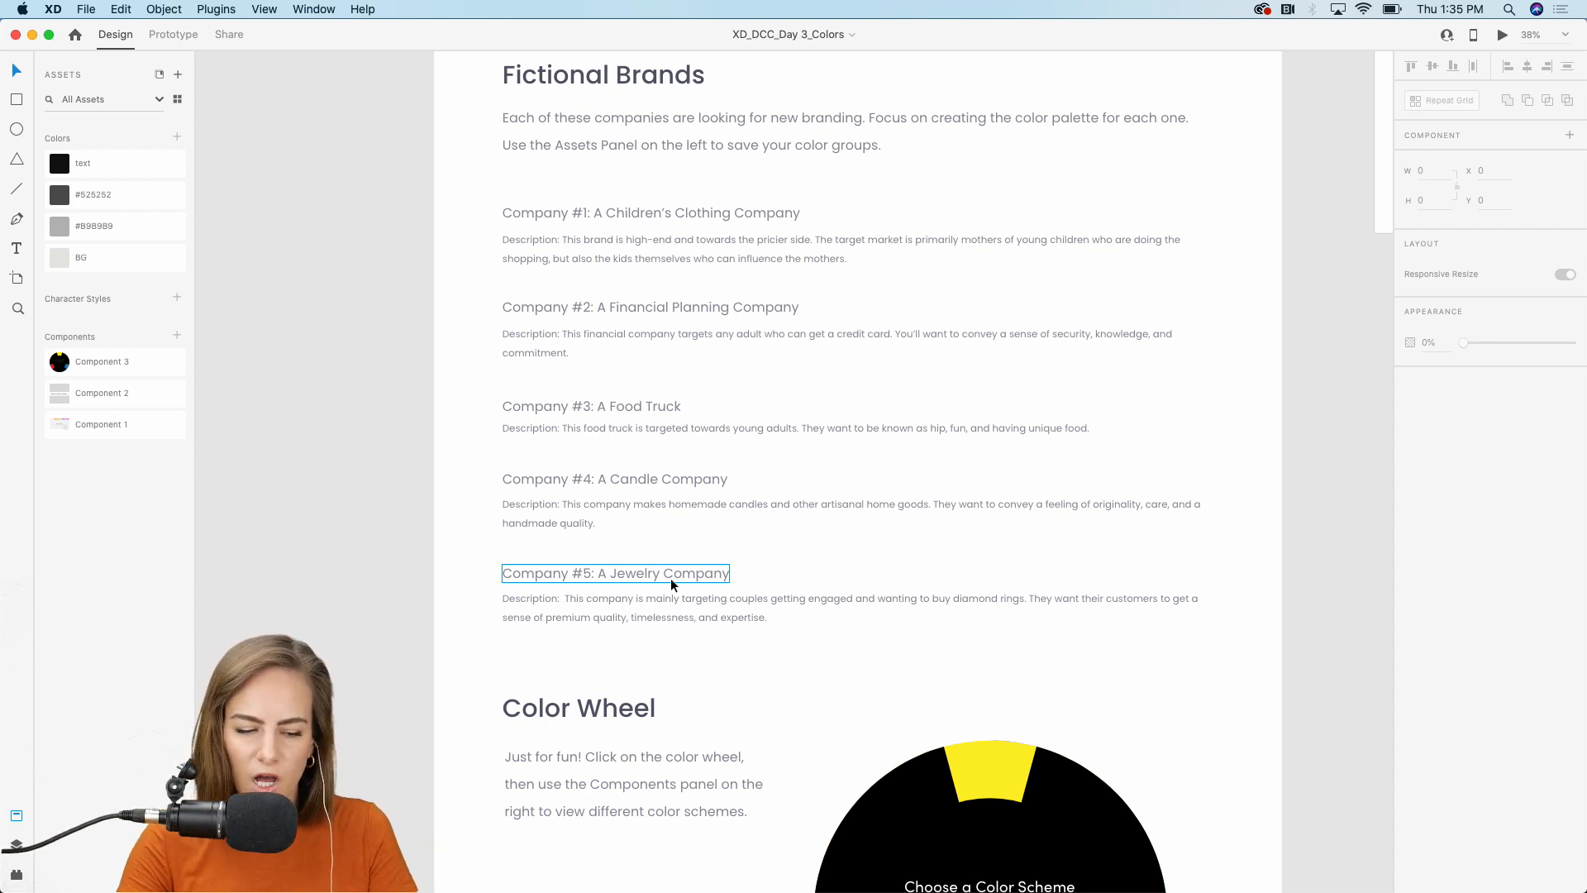
pyautogui.scroll(-10, 671, 580)
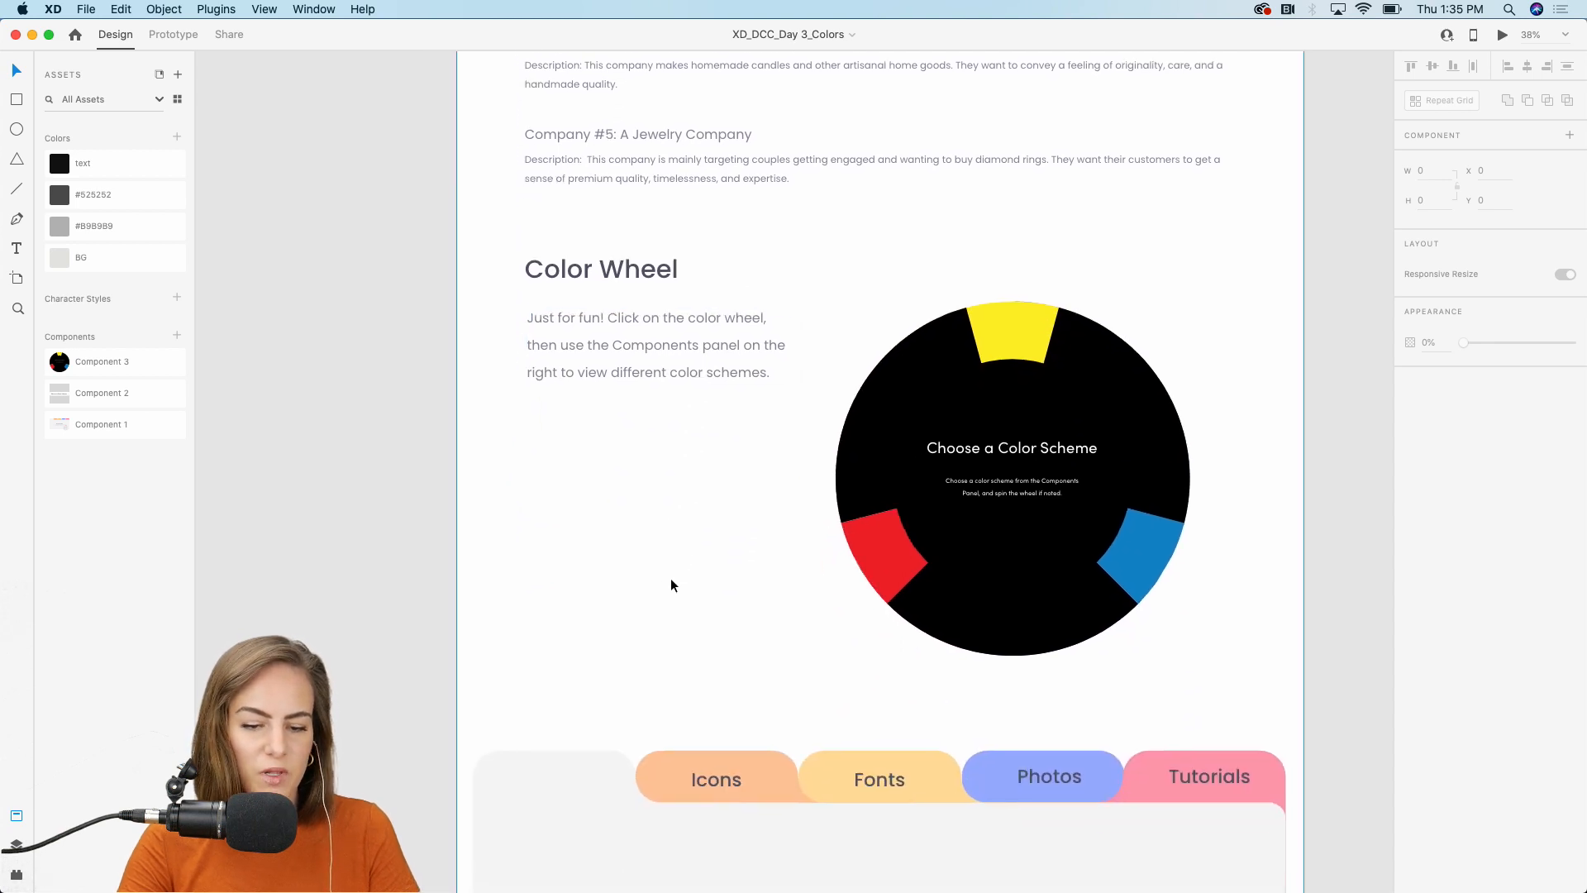
pyautogui.click(1069, 438)
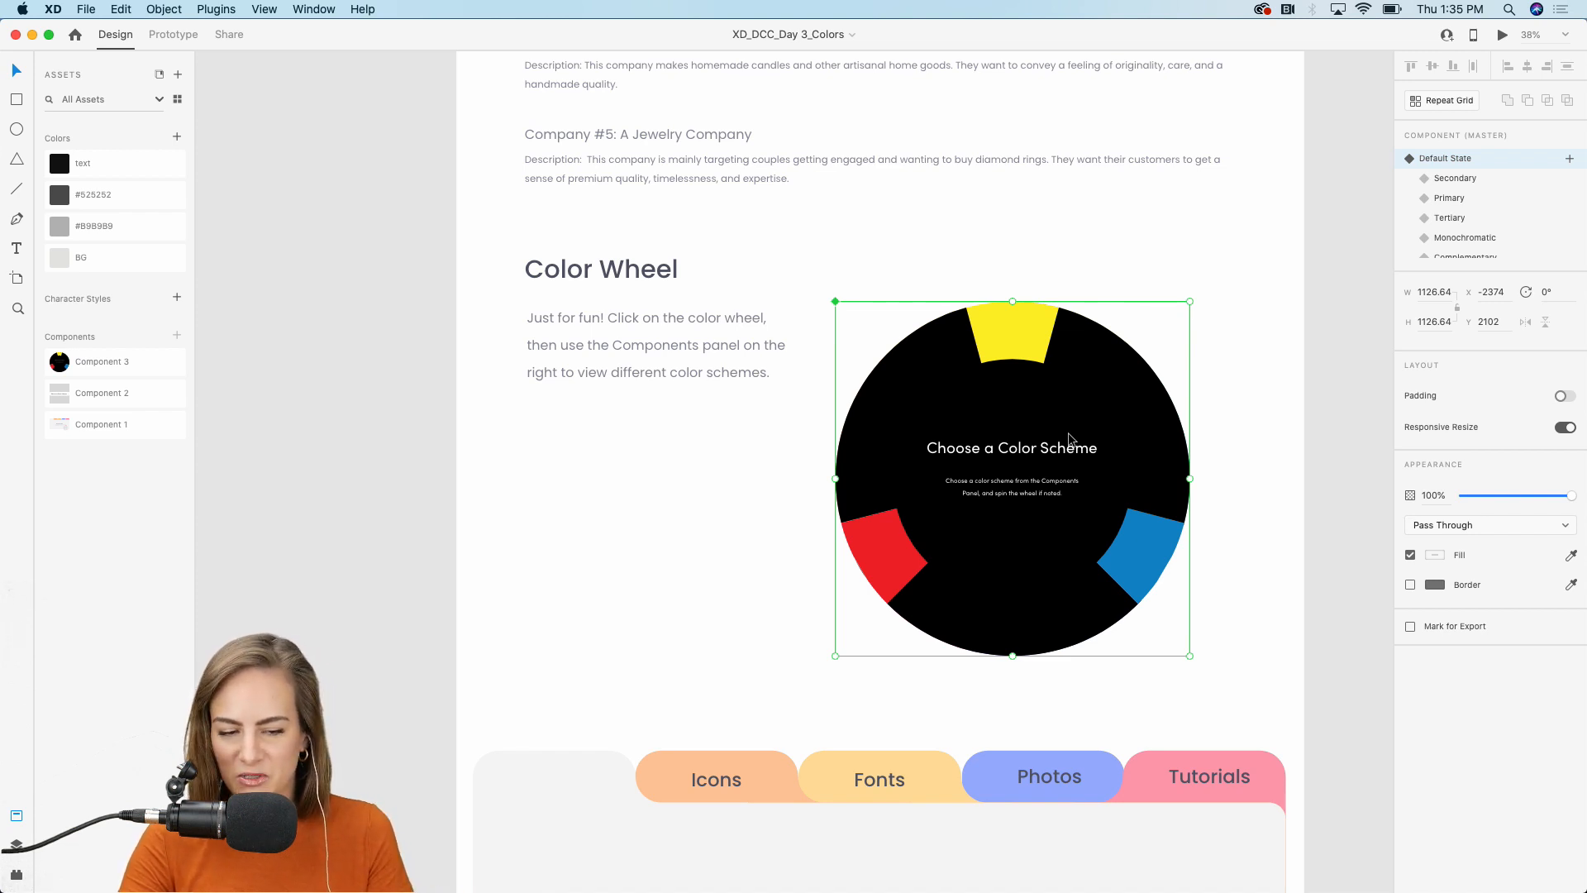
# Step: View the Resource Booklet component's Icons, Fonts, Photos and Tutorials pages, and return it to its default state
pyautogui.scroll(-5, 1069, 438)
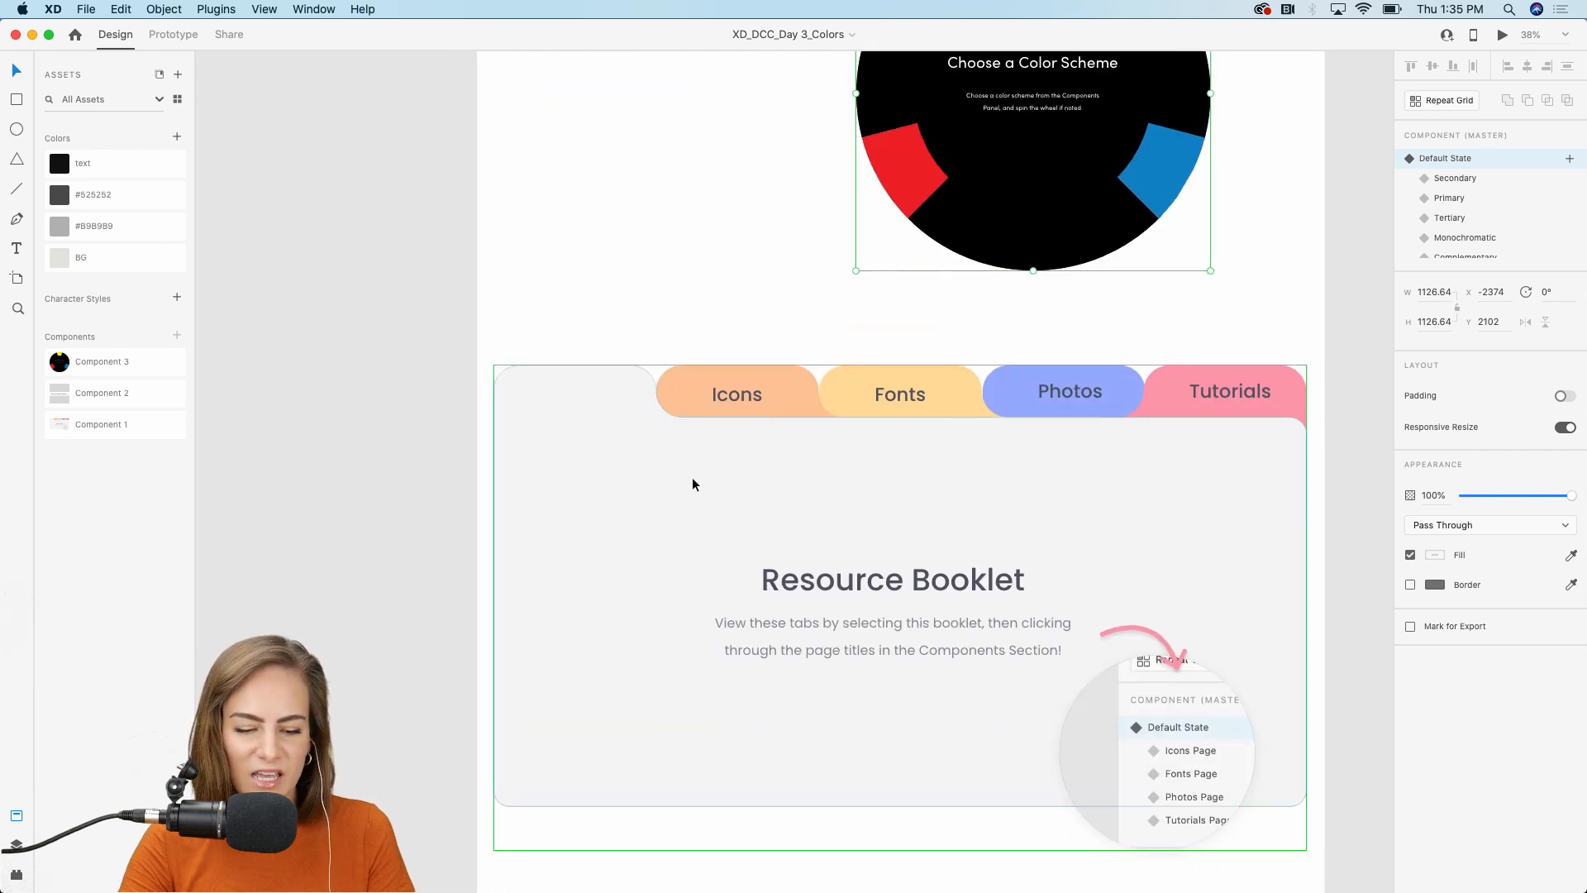
pyautogui.click(999, 574)
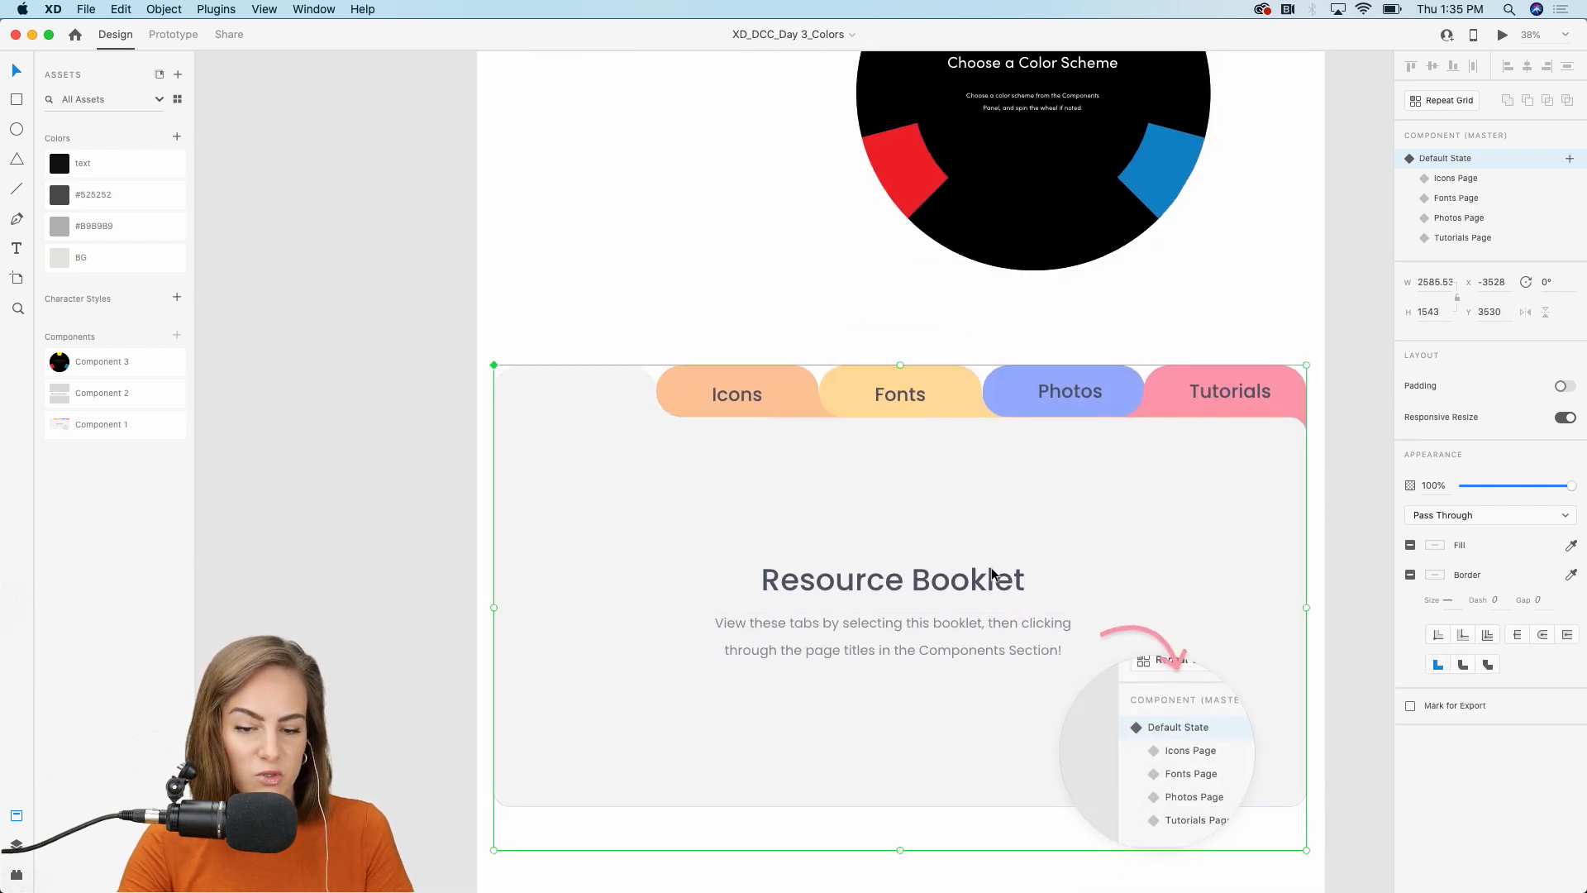
pyautogui.click(1458, 180)
pyautogui.click(1454, 198)
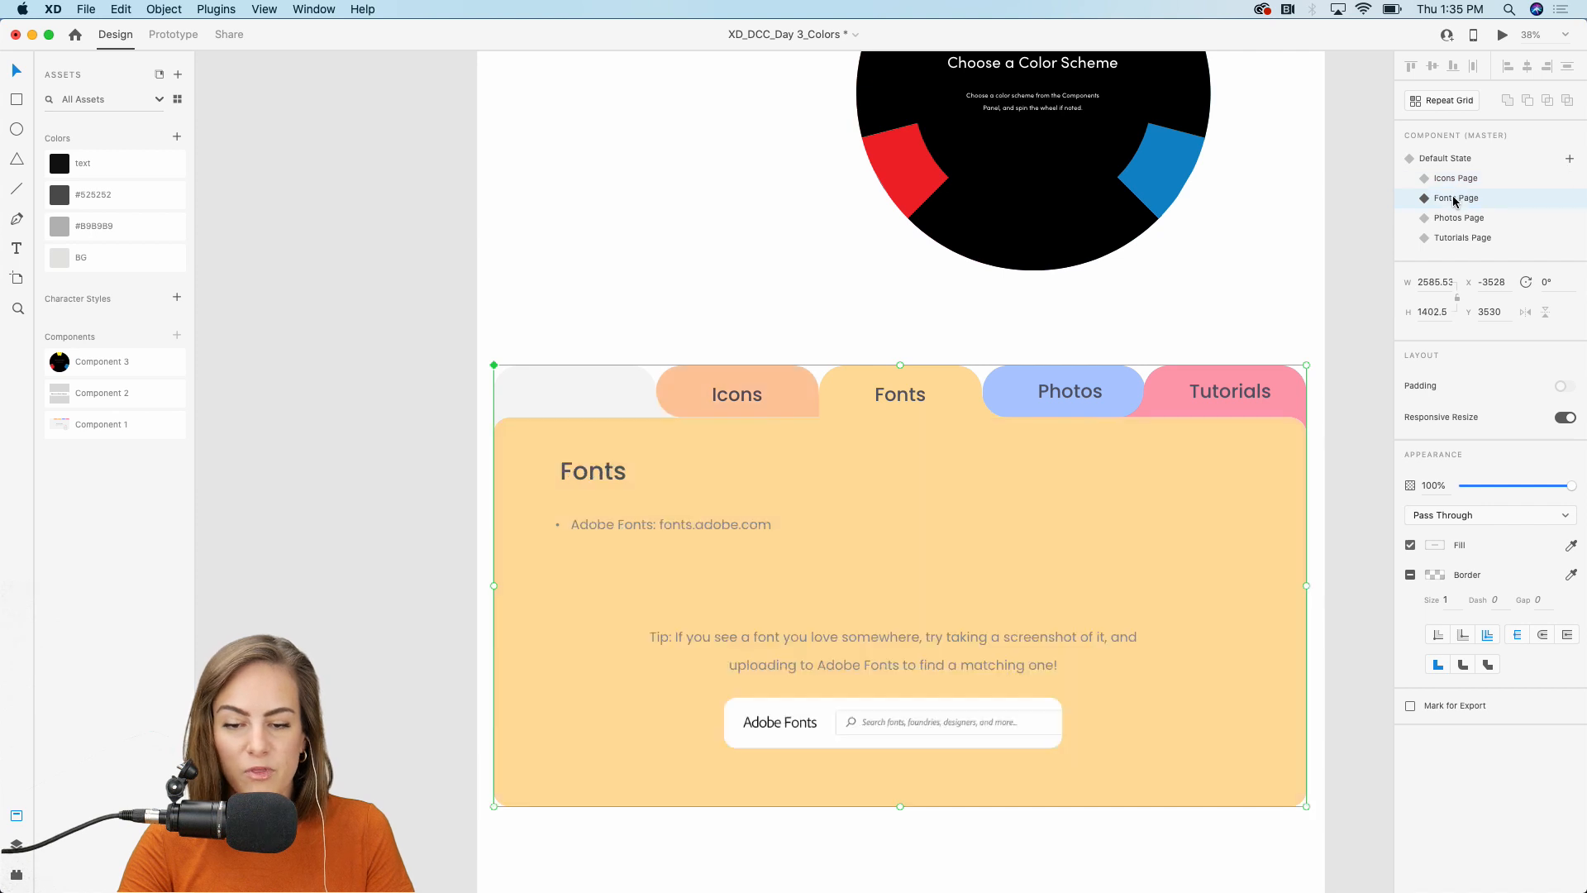
pyautogui.click(1454, 219)
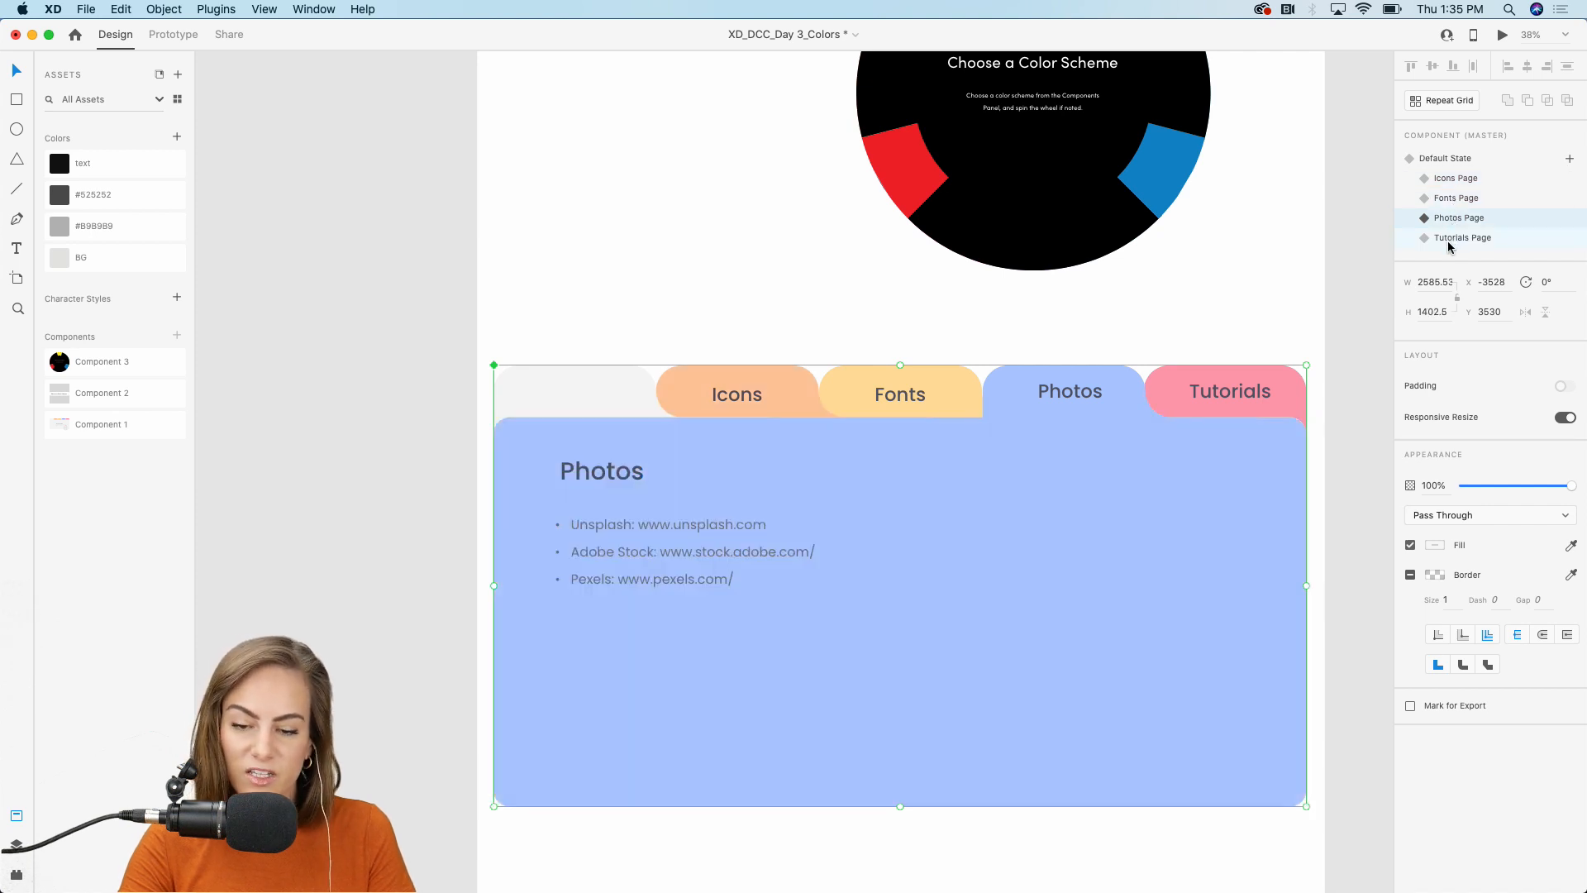
pyautogui.click(1449, 239)
pyautogui.click(1456, 179)
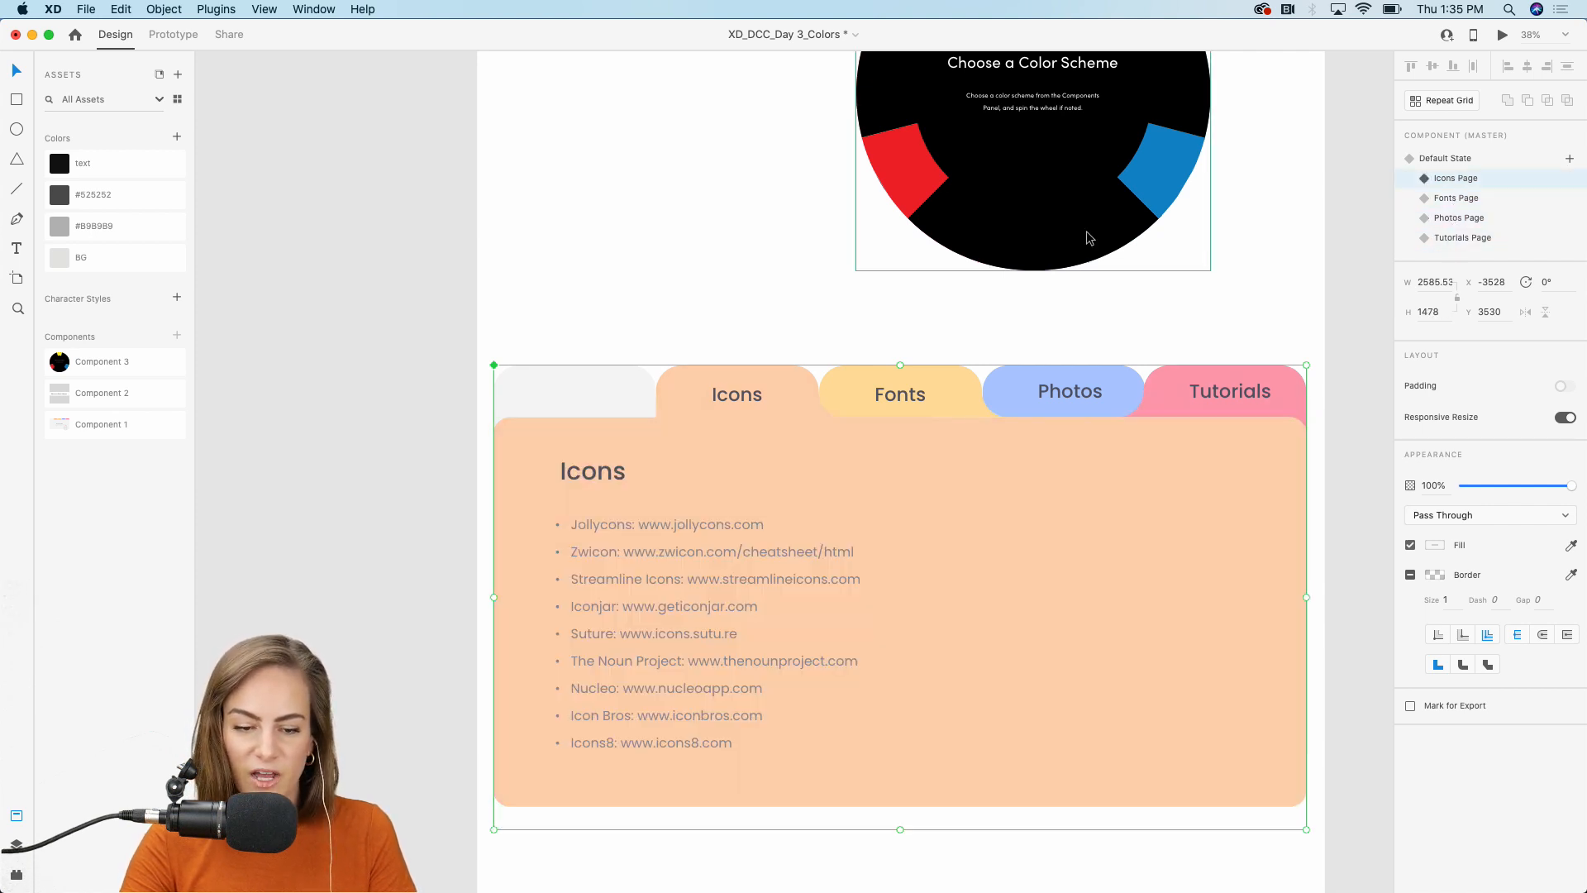
pyautogui.scroll(2, 1084, 238)
pyautogui.click(1452, 162)
# Step: Select the color wheel component, view its Secondary, Primary and Tertiary states, and restore the default state
pyautogui.scroll(5, 1163, 117)
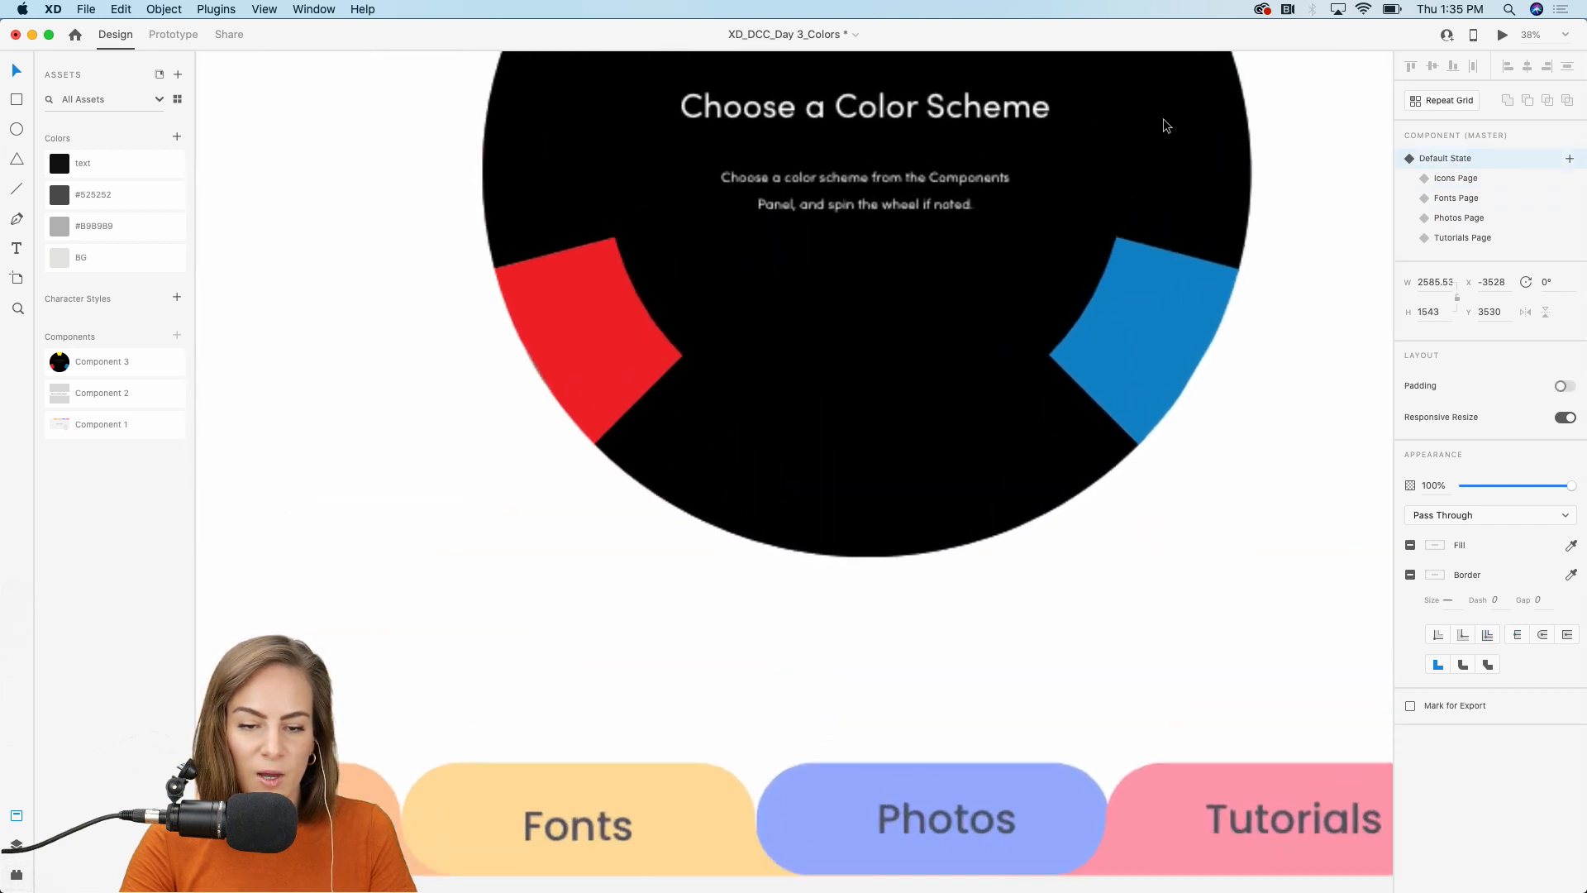
pyautogui.scroll(-2, 1163, 122)
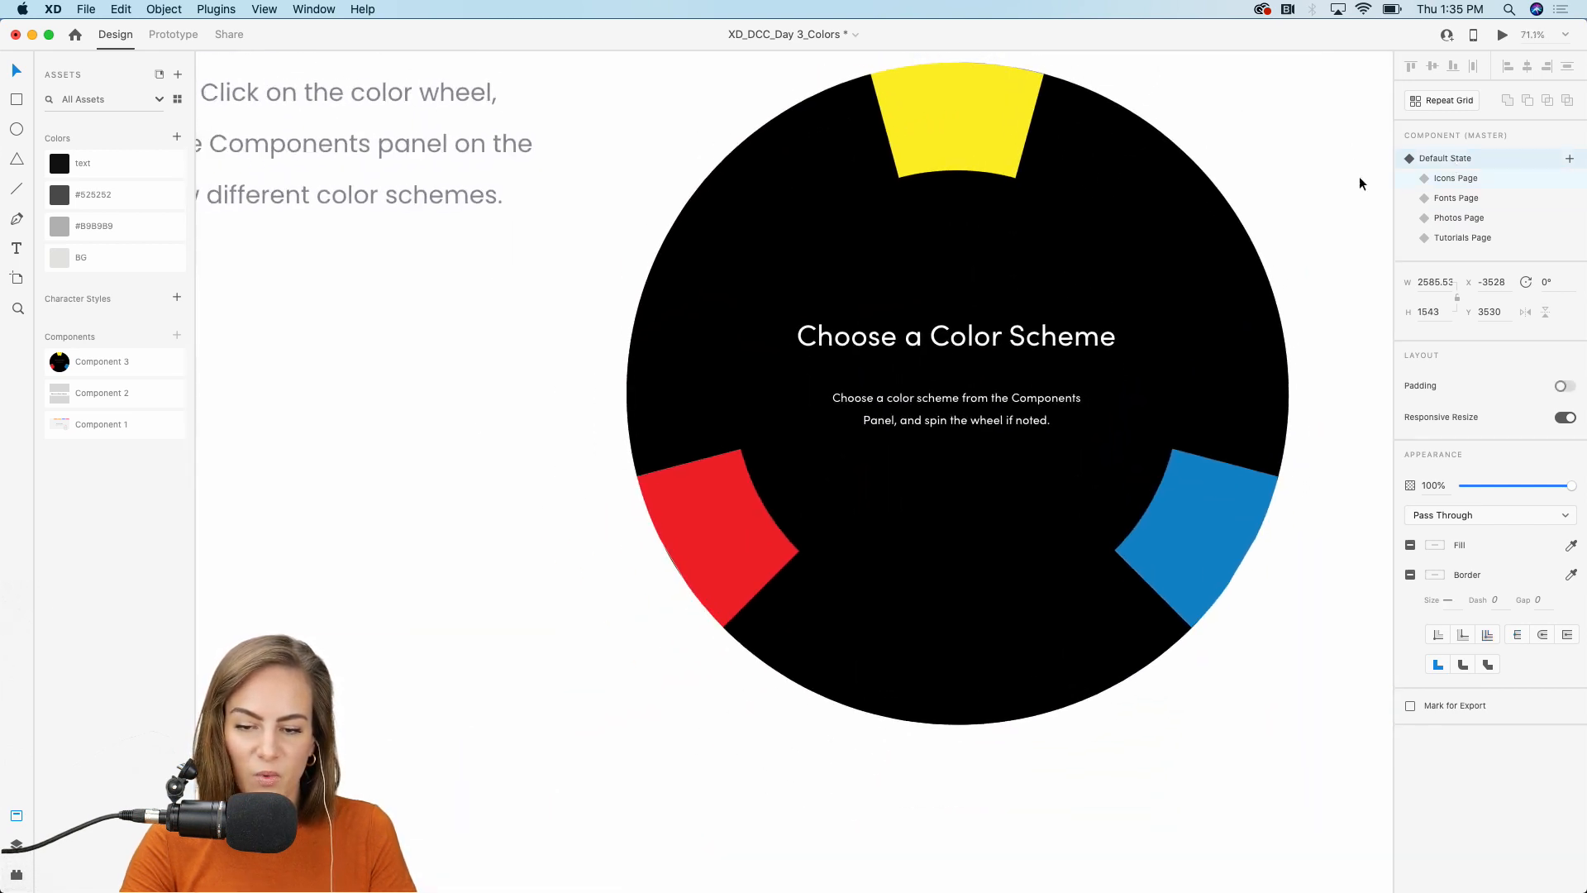
pyautogui.click(1058, 186)
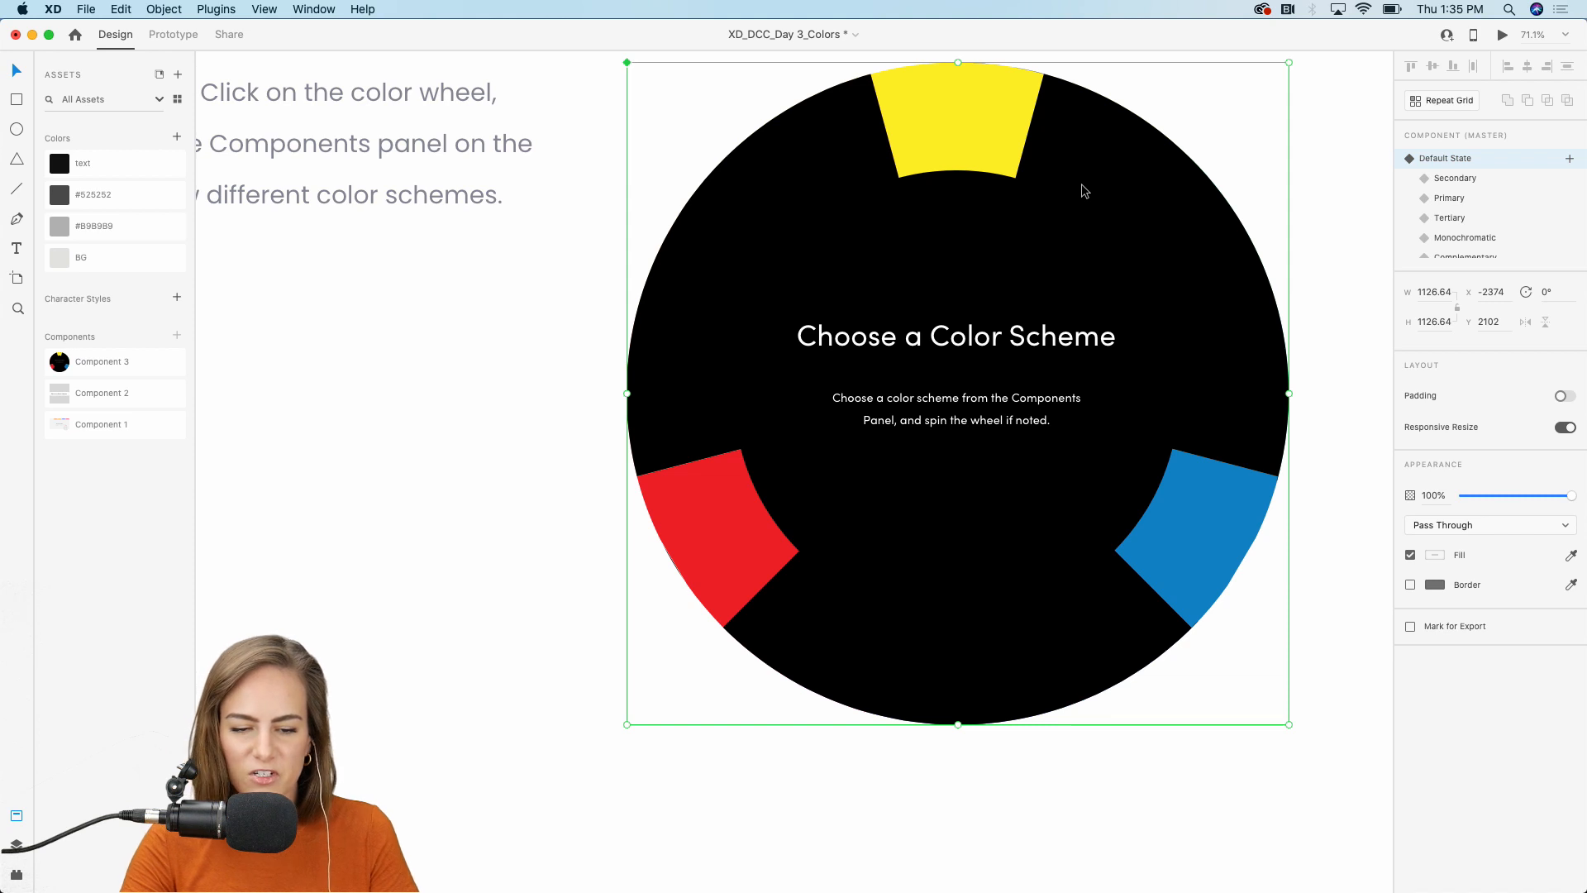
pyautogui.click(1452, 178)
pyautogui.click(1447, 203)
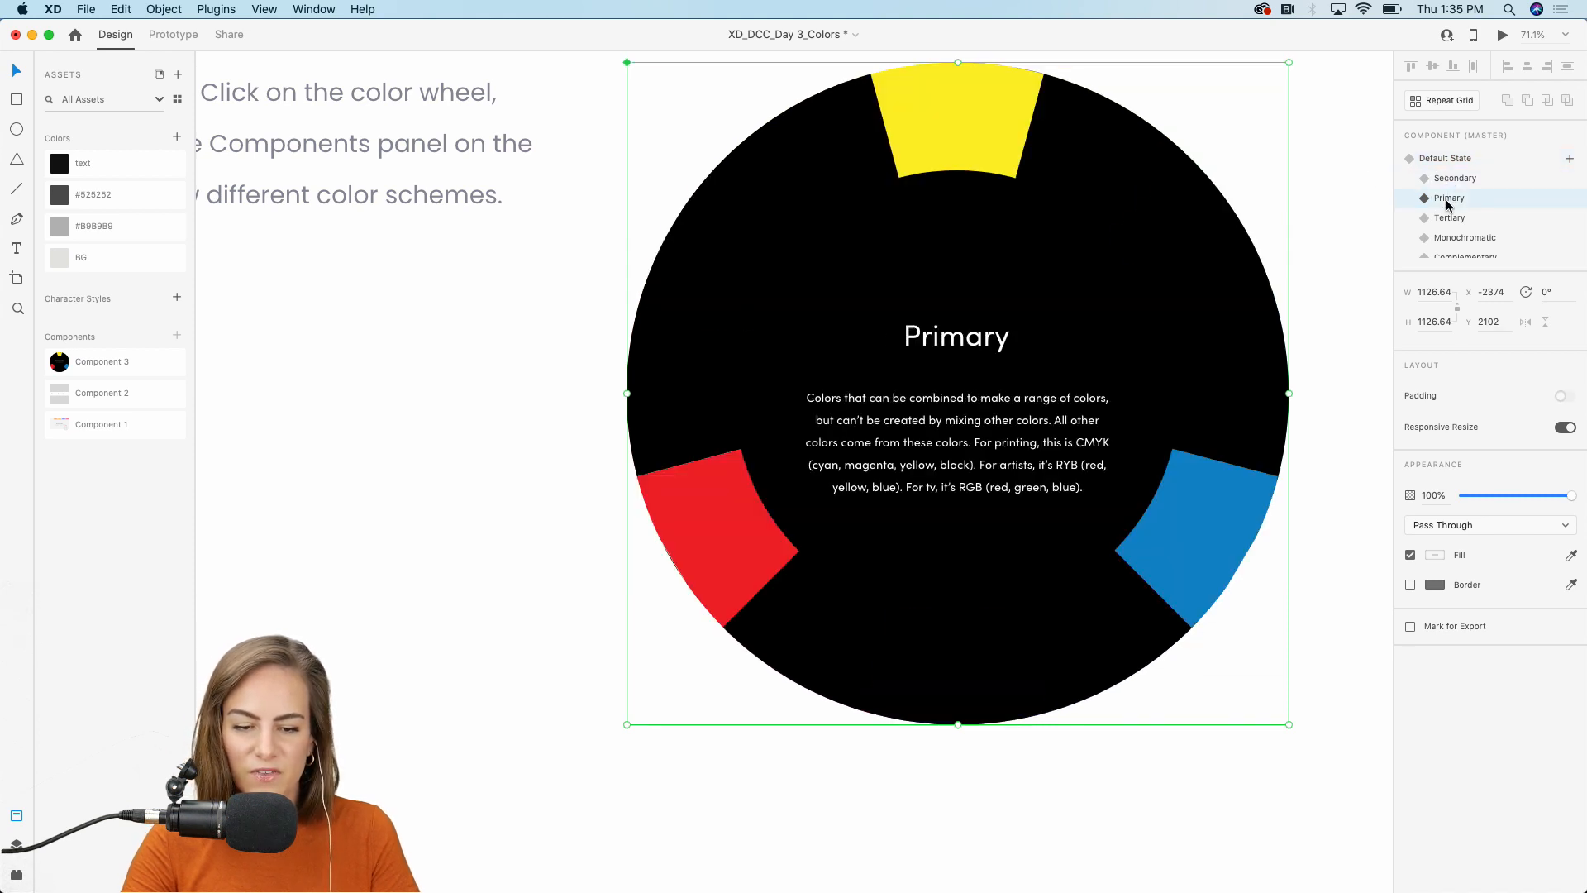
pyautogui.click(1448, 219)
pyautogui.click(1450, 158)
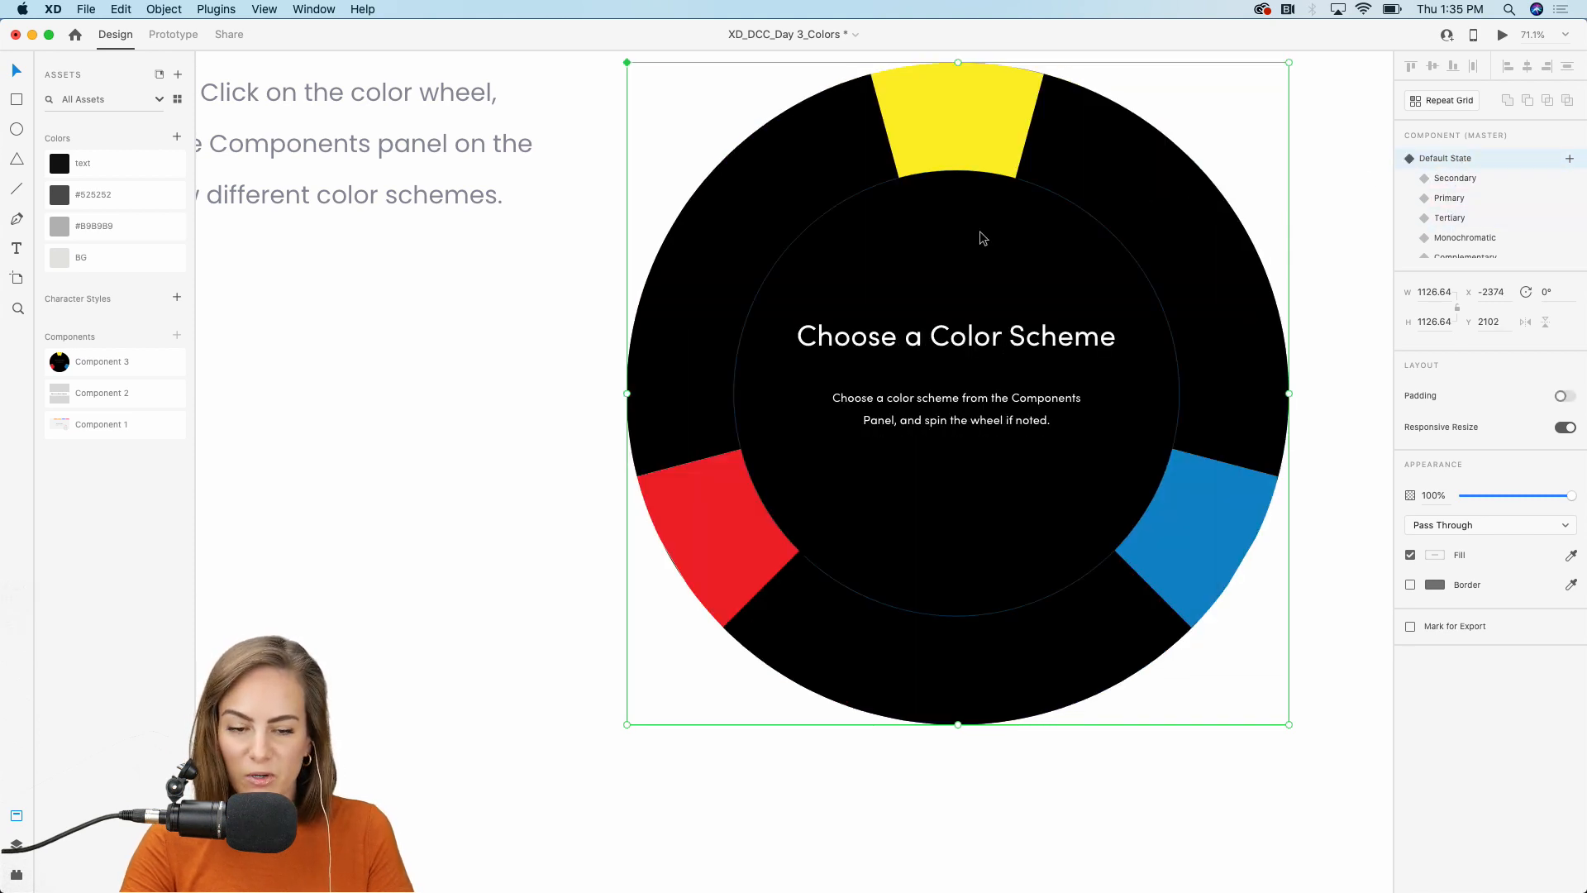
# Step: Review the sharing and tips sections at the end of the starter artboard, and switch to Adobe Color's color wheel page in Chrome
pyautogui.scroll(-3, 980, 235)
pyautogui.scroll(-5, 980, 234)
pyautogui.scroll(-5, 979, 237)
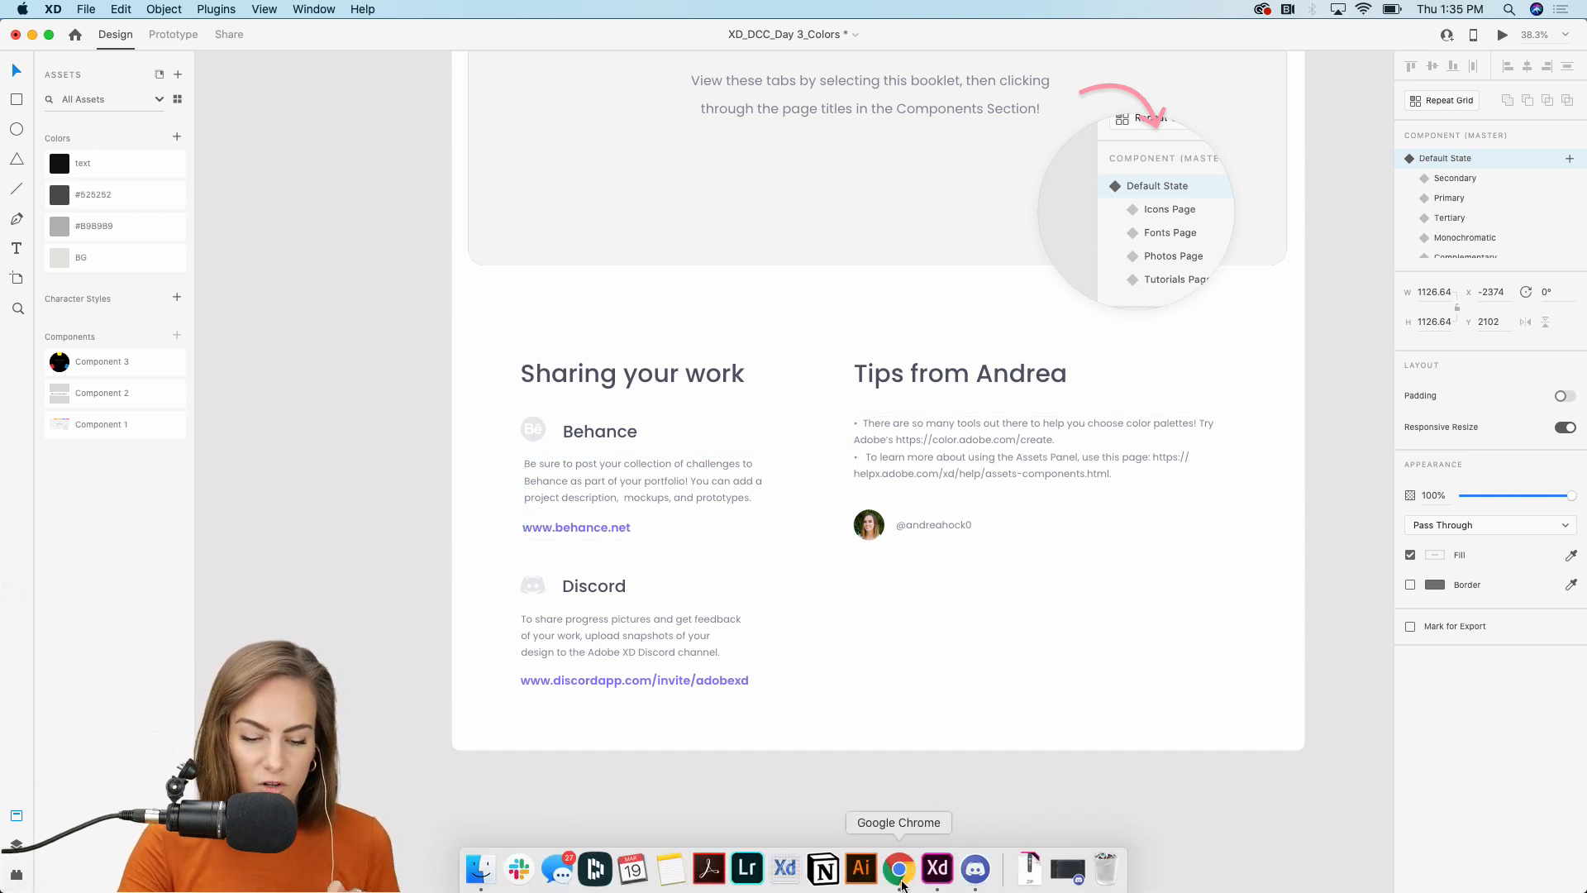
pyautogui.click(899, 872)
pyautogui.click(504, 40)
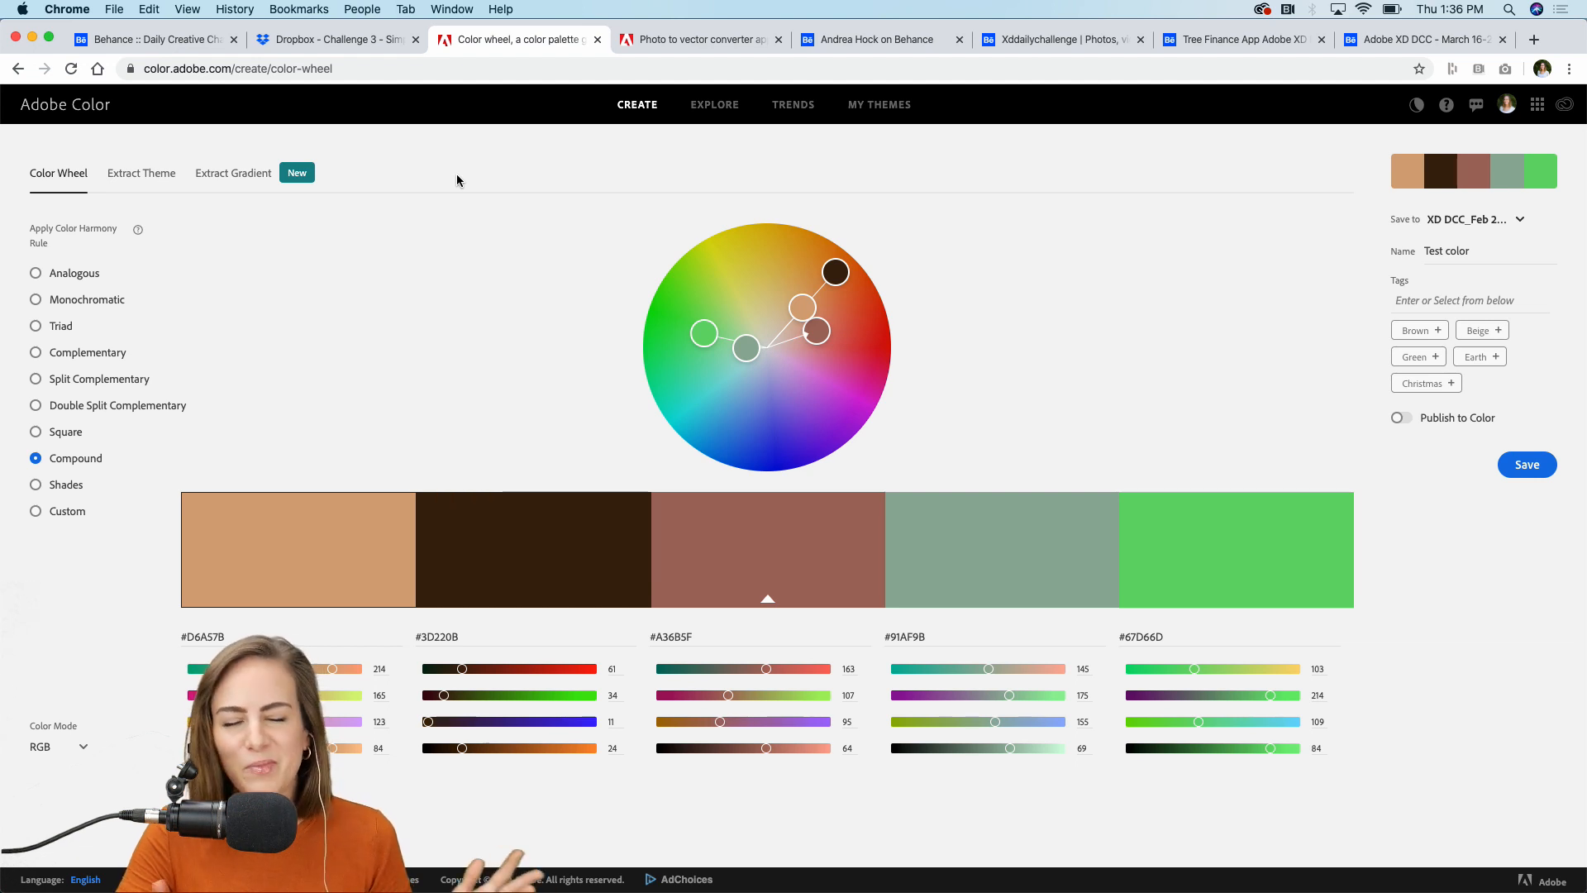
# Step: Try the Analogous, Monochromatic, Triad, Complementary and Compound harmony rules, and shift the compound palette's colors toward olive, green and blue on the wheel
pyautogui.click(36, 272)
pyautogui.click(37, 300)
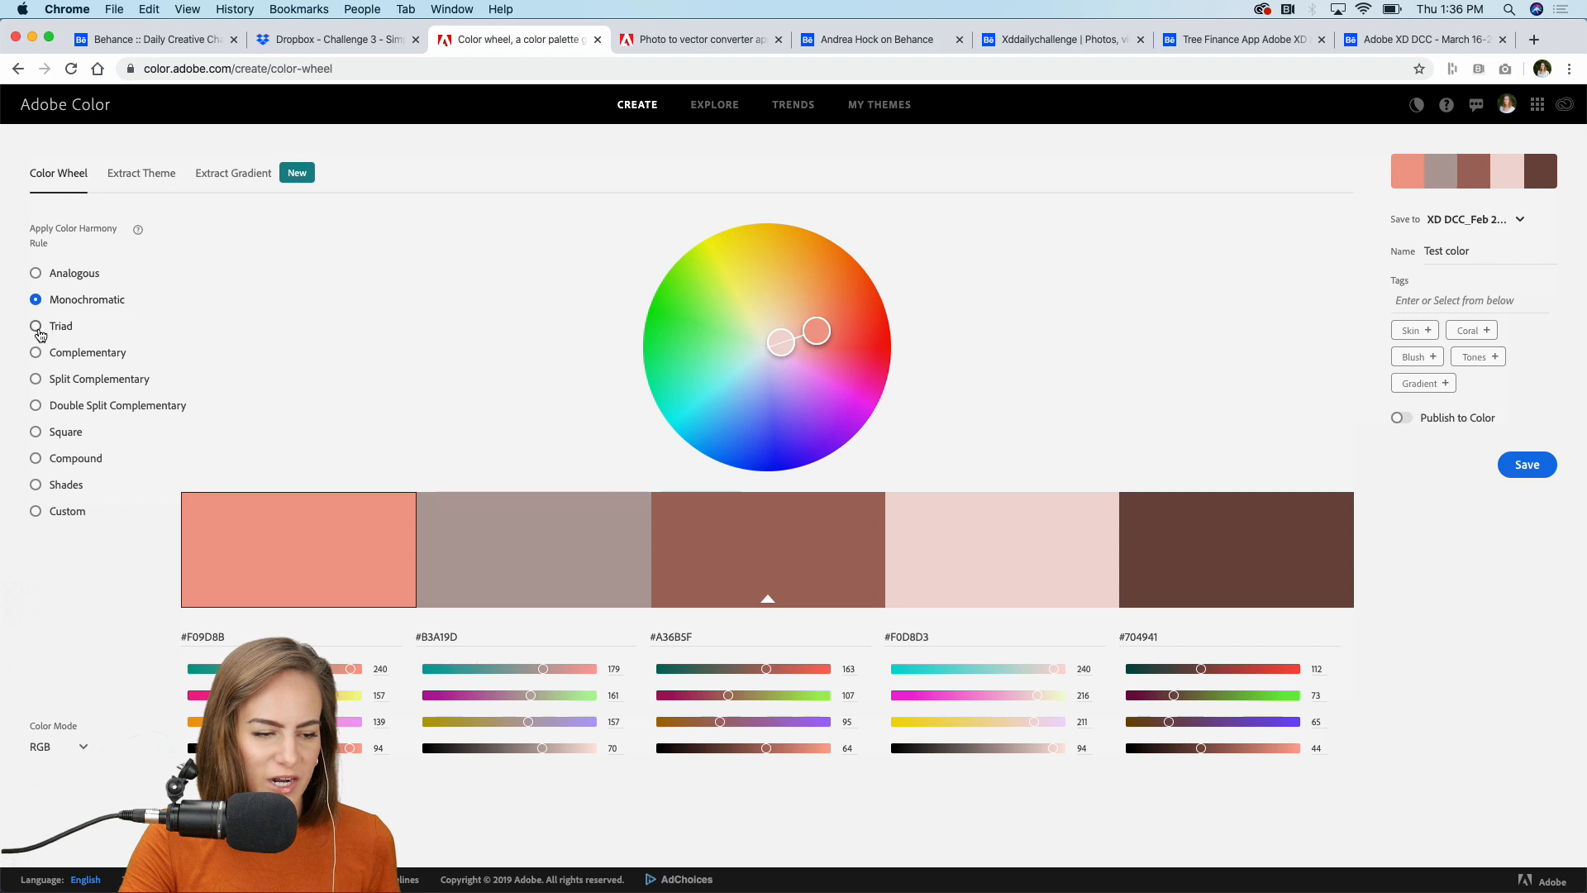
pyautogui.click(37, 327)
pyautogui.click(37, 353)
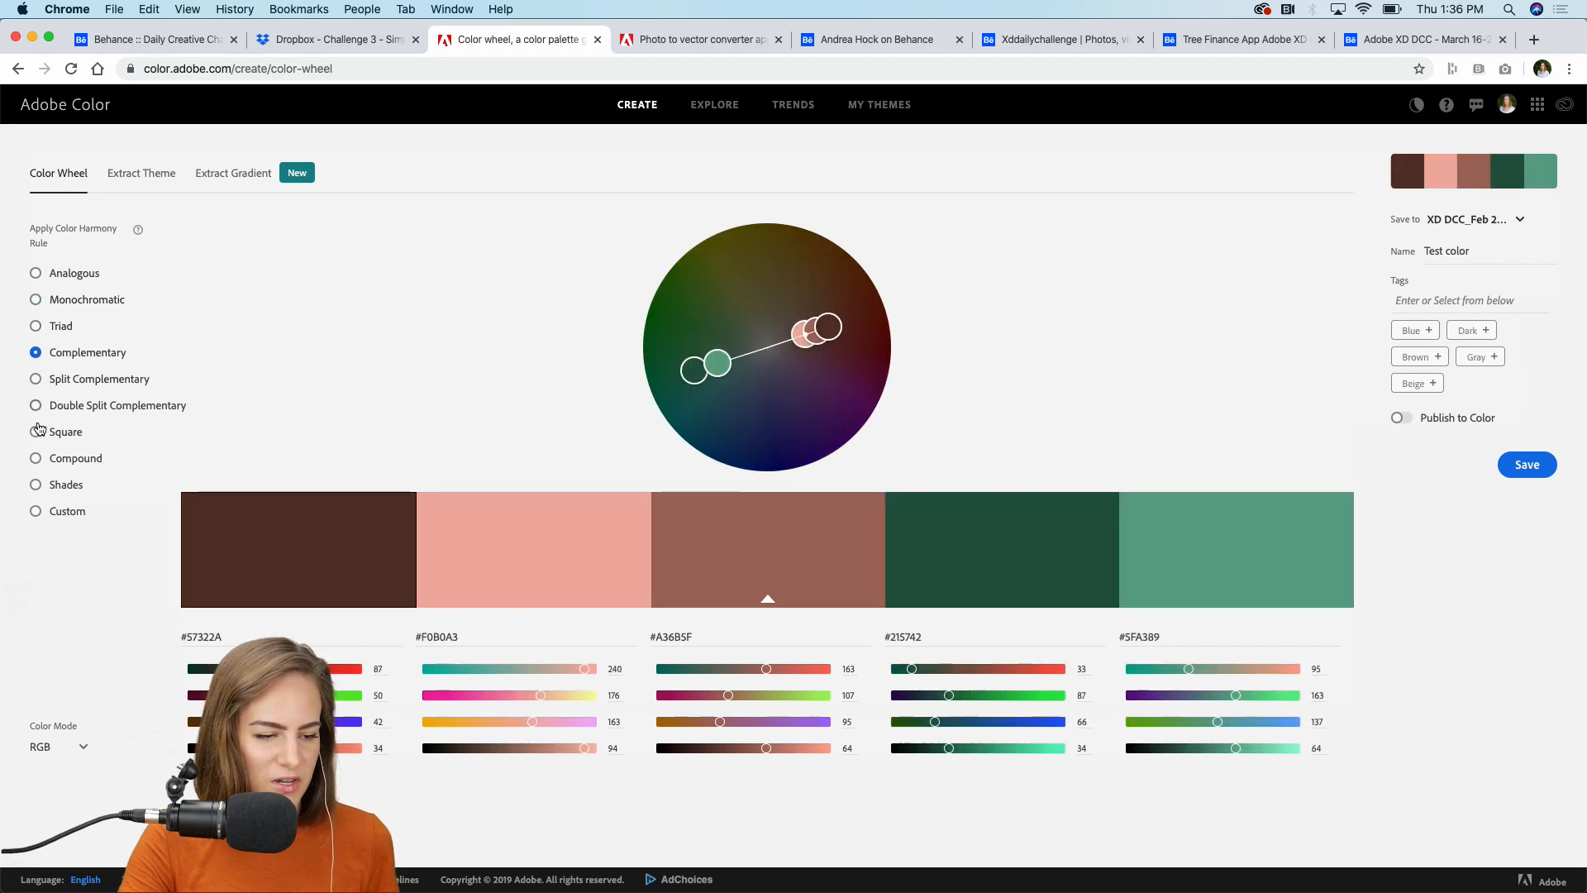
pyautogui.click(35, 458)
pyautogui.moveTo(813, 300); pyautogui.dragTo(766, 277)
pyautogui.moveTo(758, 381)
pyautogui.mouseDown()
pyautogui.moveTo(836, 368)
pyautogui.moveTo(769, 365)
pyautogui.mouseUp()
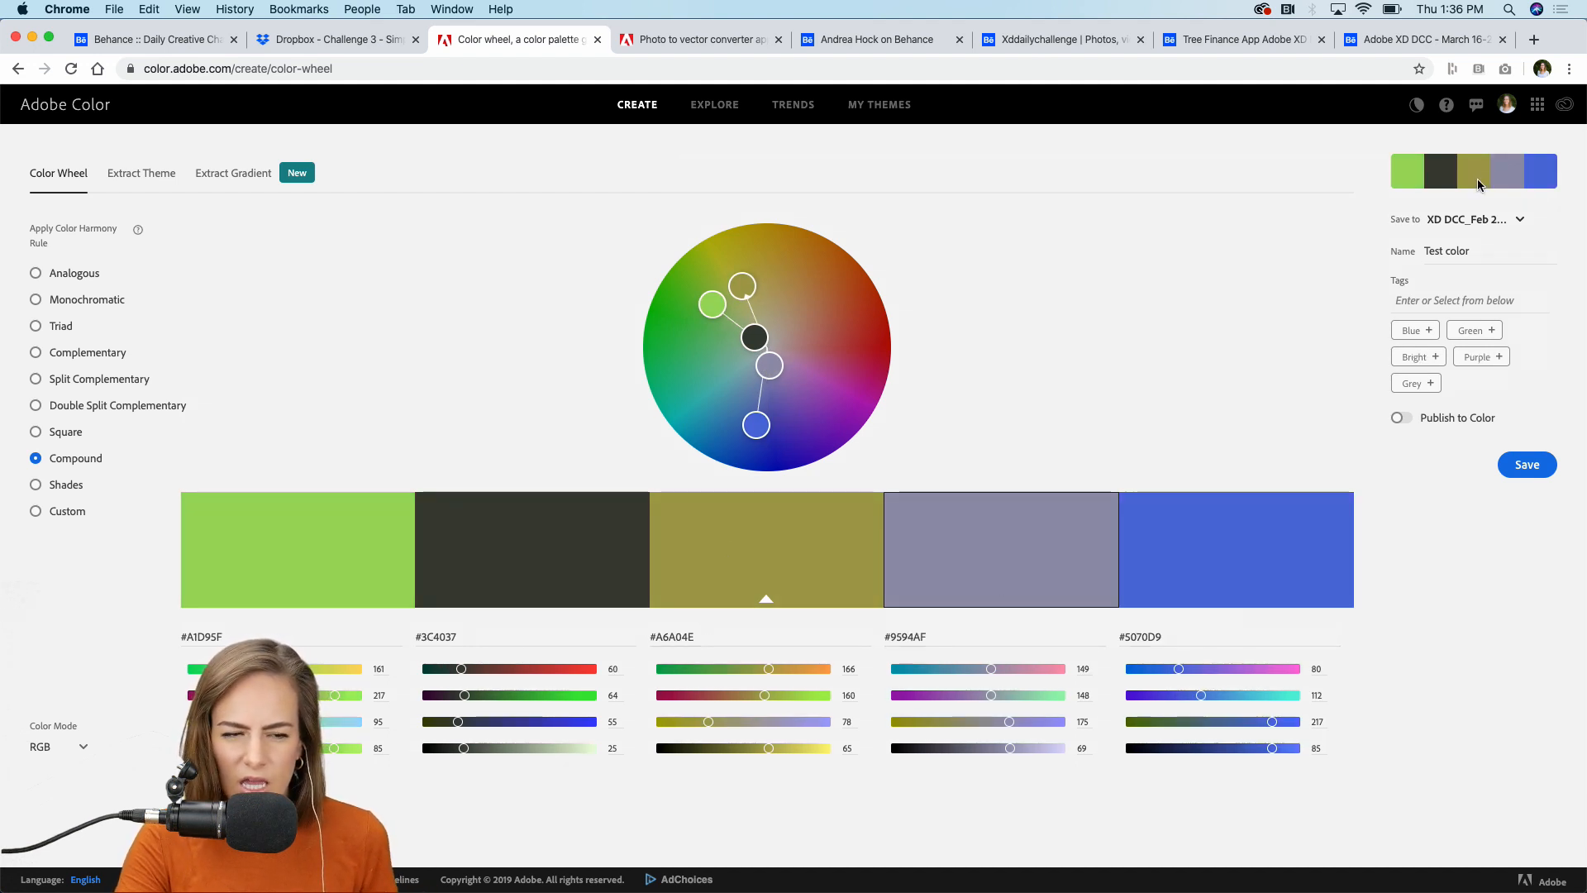
# Step: View the Extract Theme and Extract Gradient pages in Adobe Color, and return to the color wheel
pyautogui.click(156, 175)
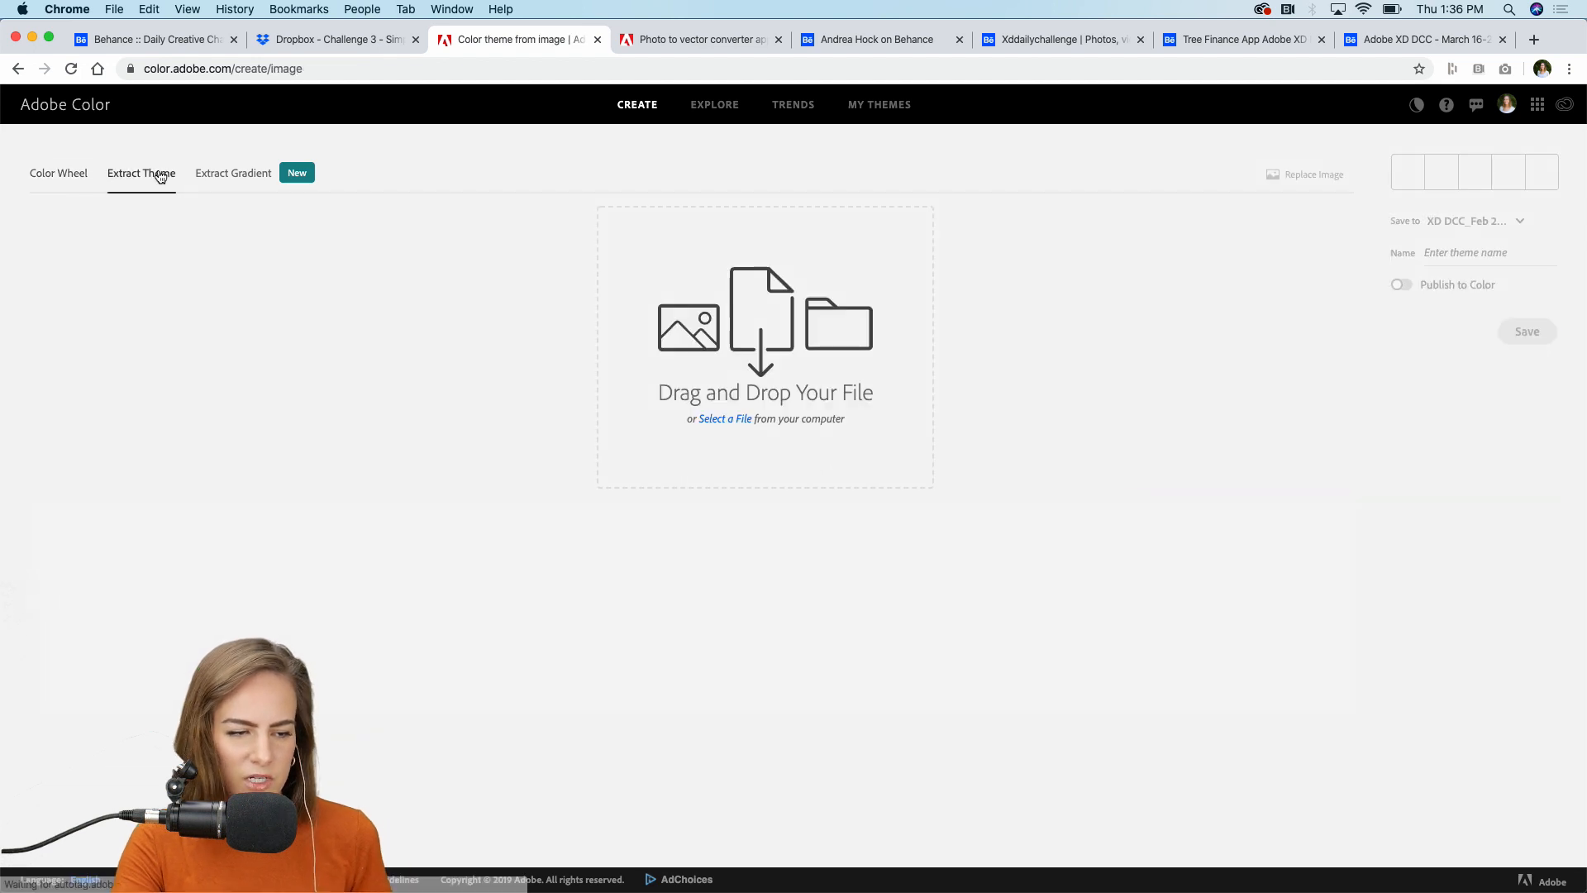
pyautogui.click(225, 174)
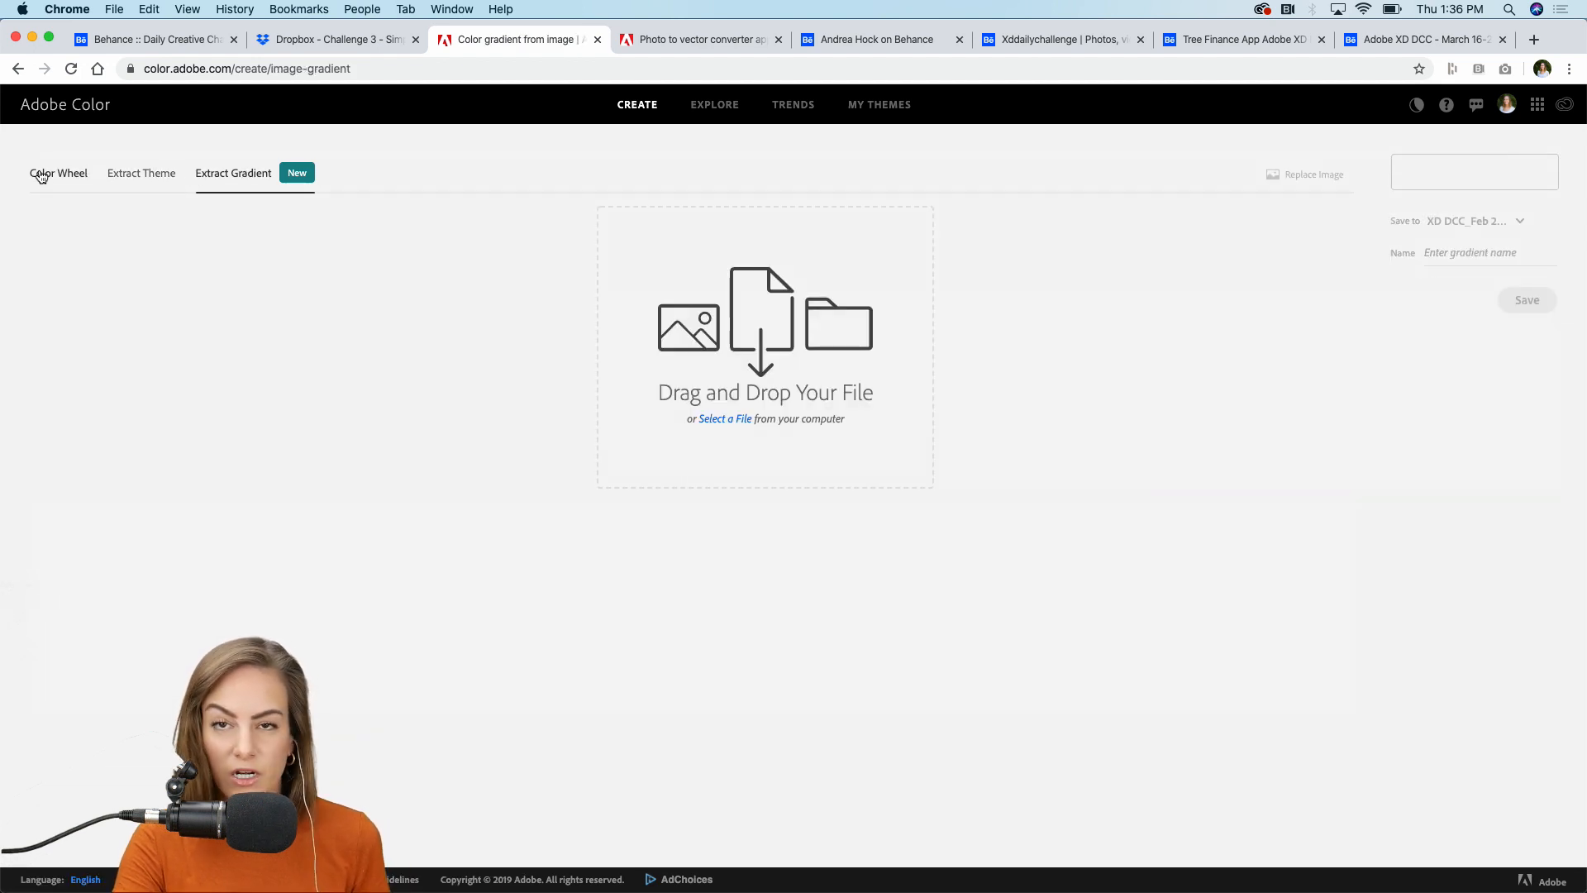
pyautogui.click(138, 173)
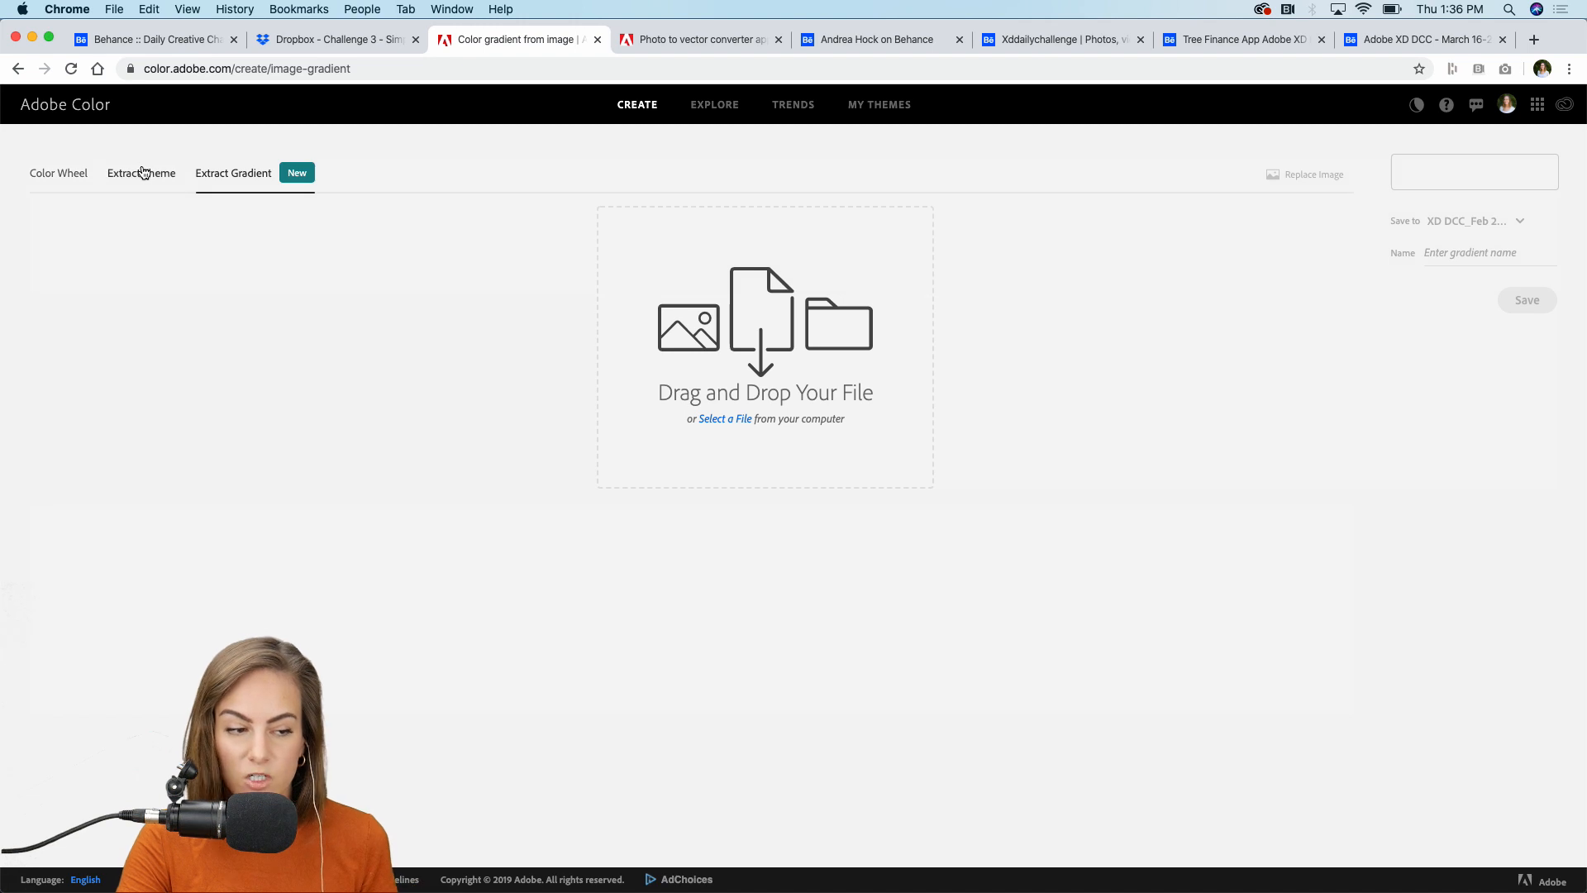
pyautogui.click(59, 180)
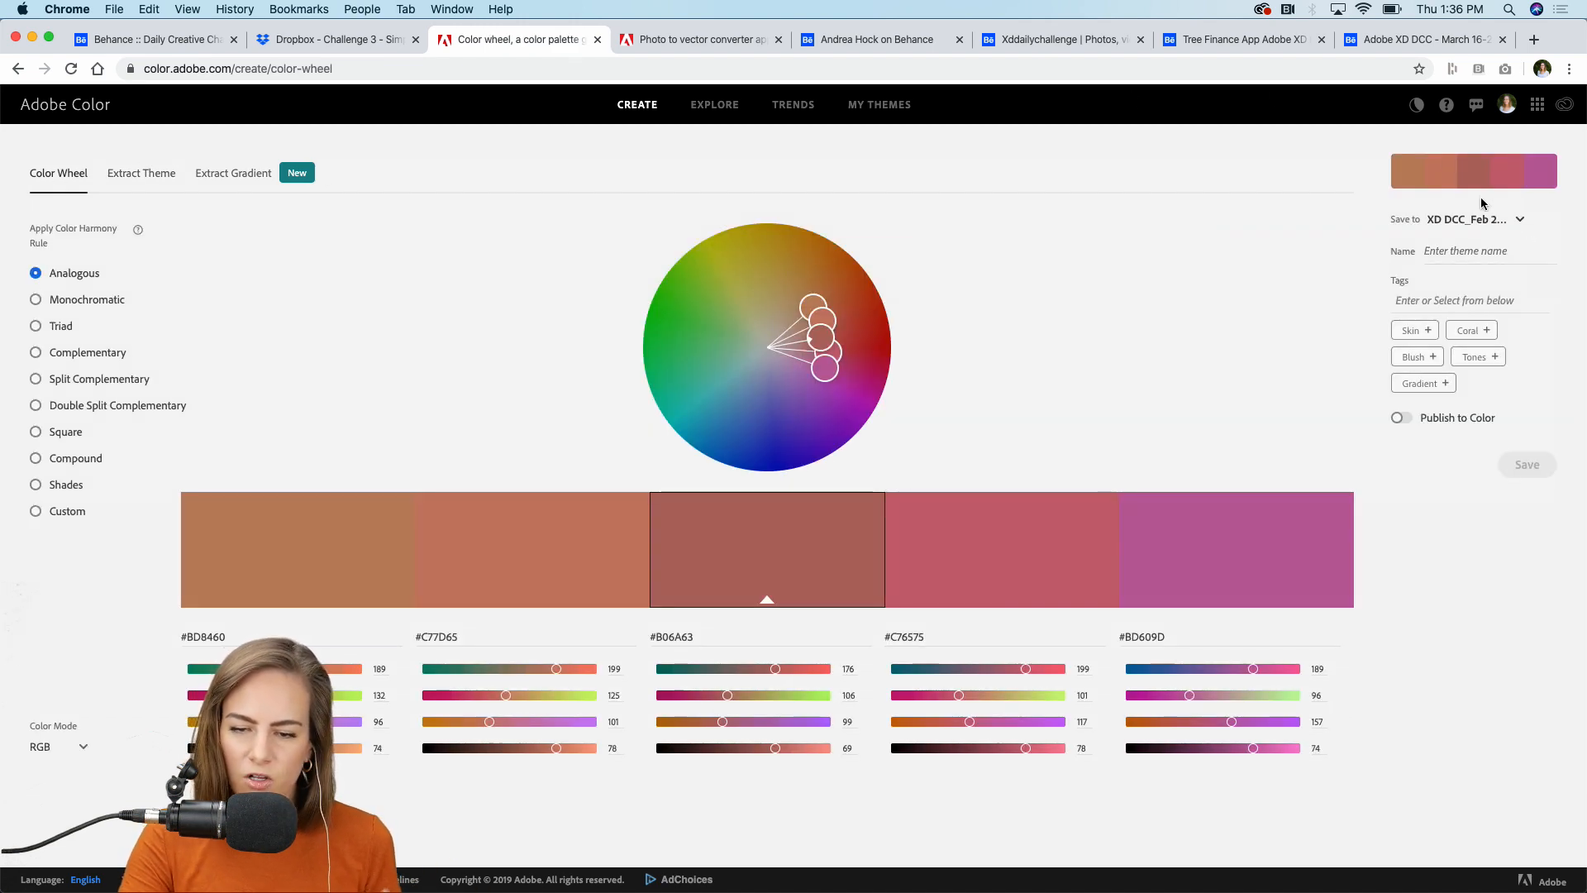
# Step: Shift the analogous palette's base color to green and save the palette to the XD DCC_Feb 2020 library as "theme name"
pyautogui.moveTo(821, 337); pyautogui.dragTo(705, 321)
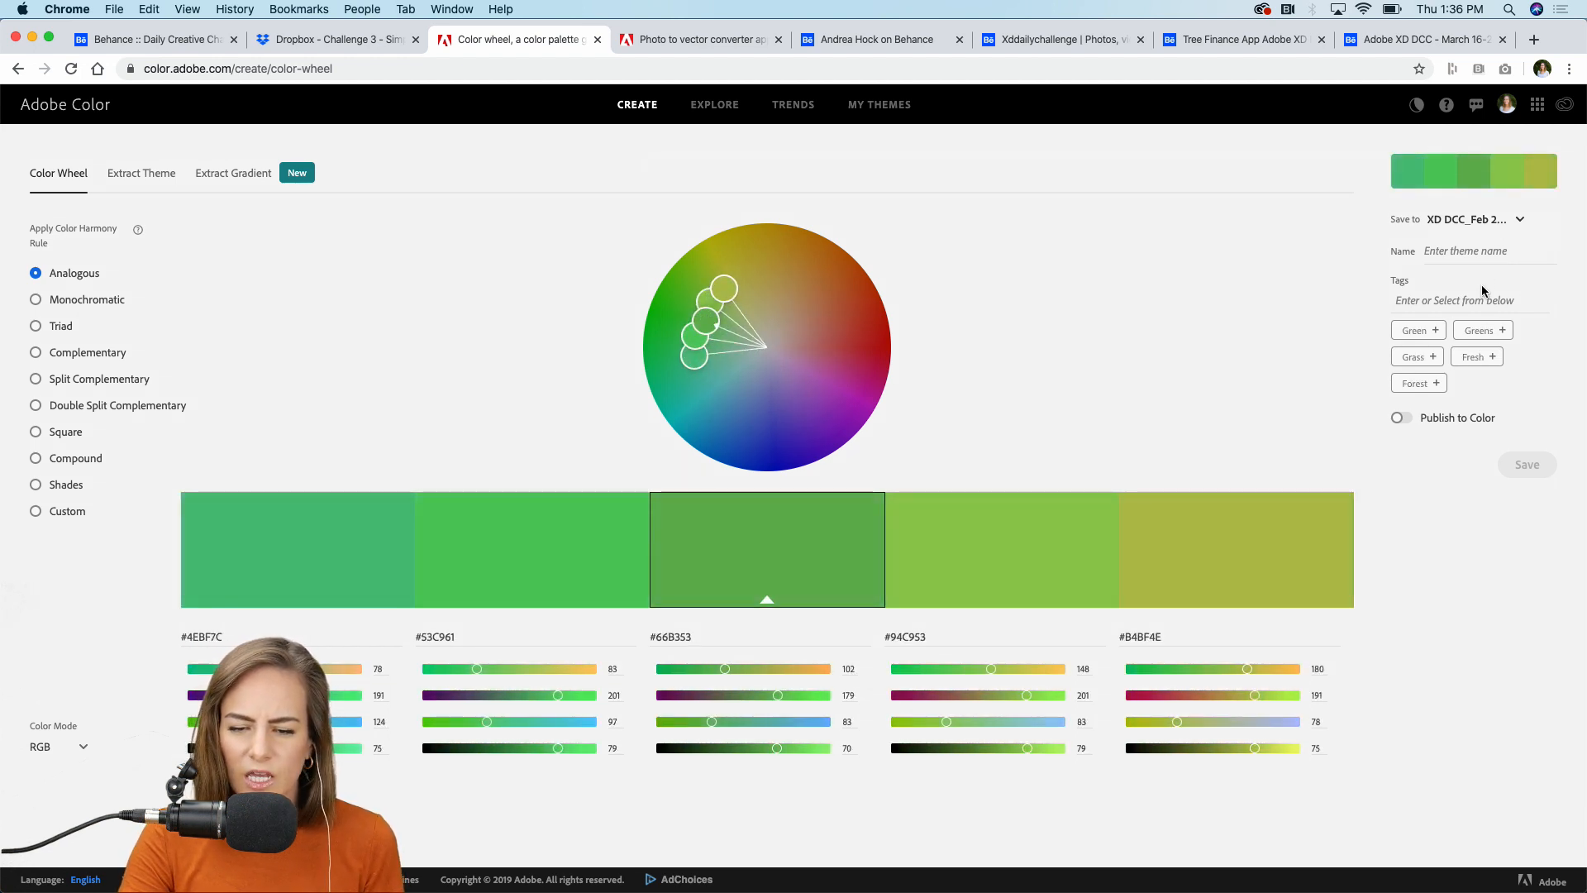
pyautogui.click(1502, 218)
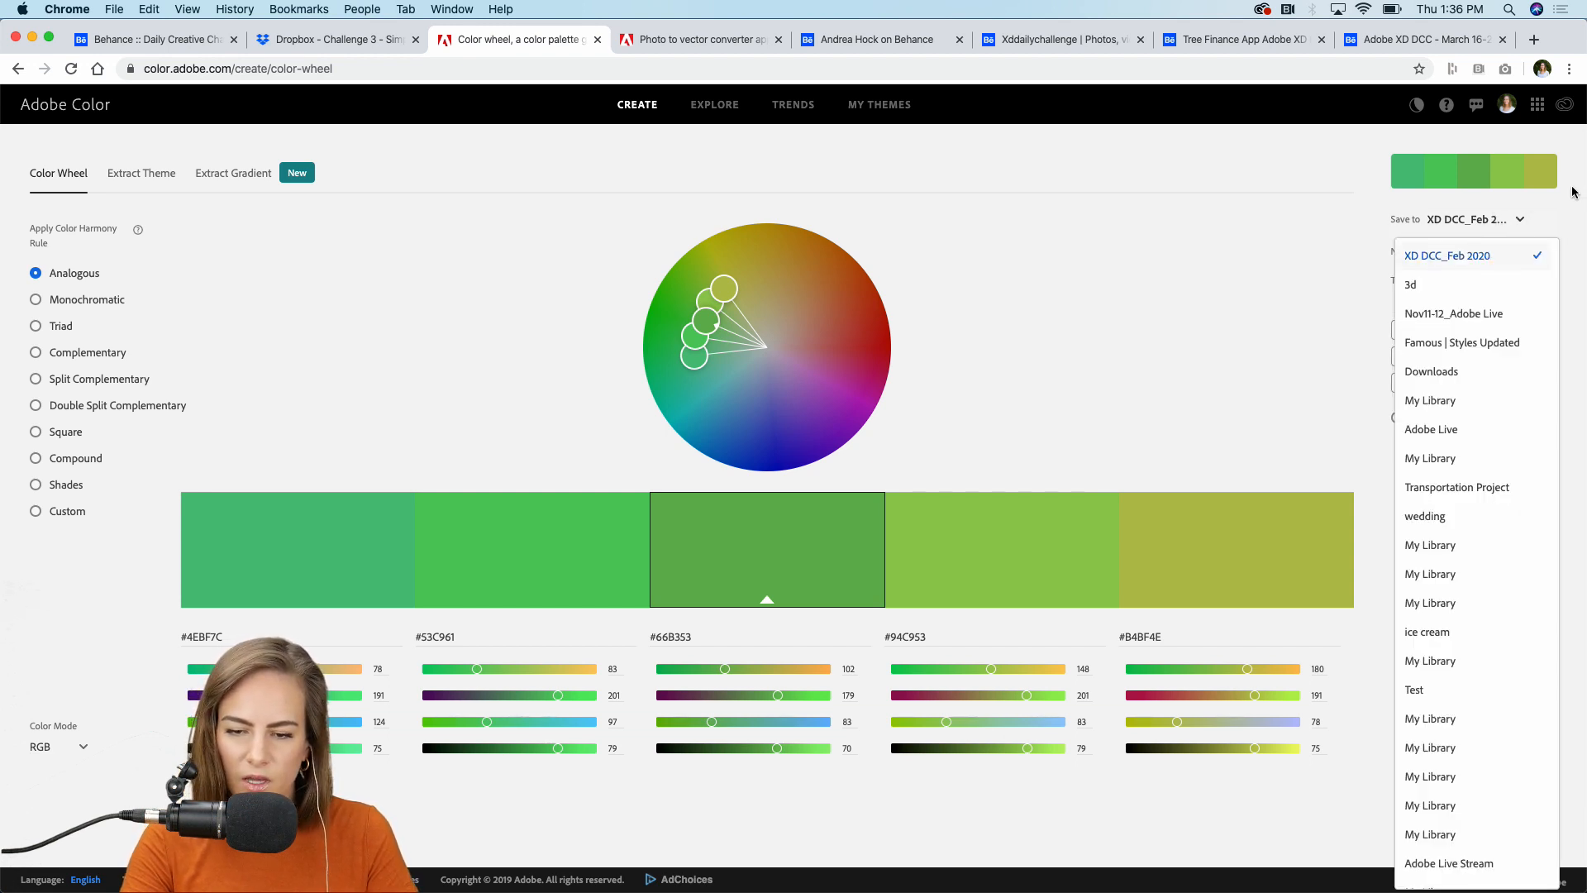
pyautogui.click(1514, 250)
pyautogui.click(1446, 250)
pyautogui.write('theme name')
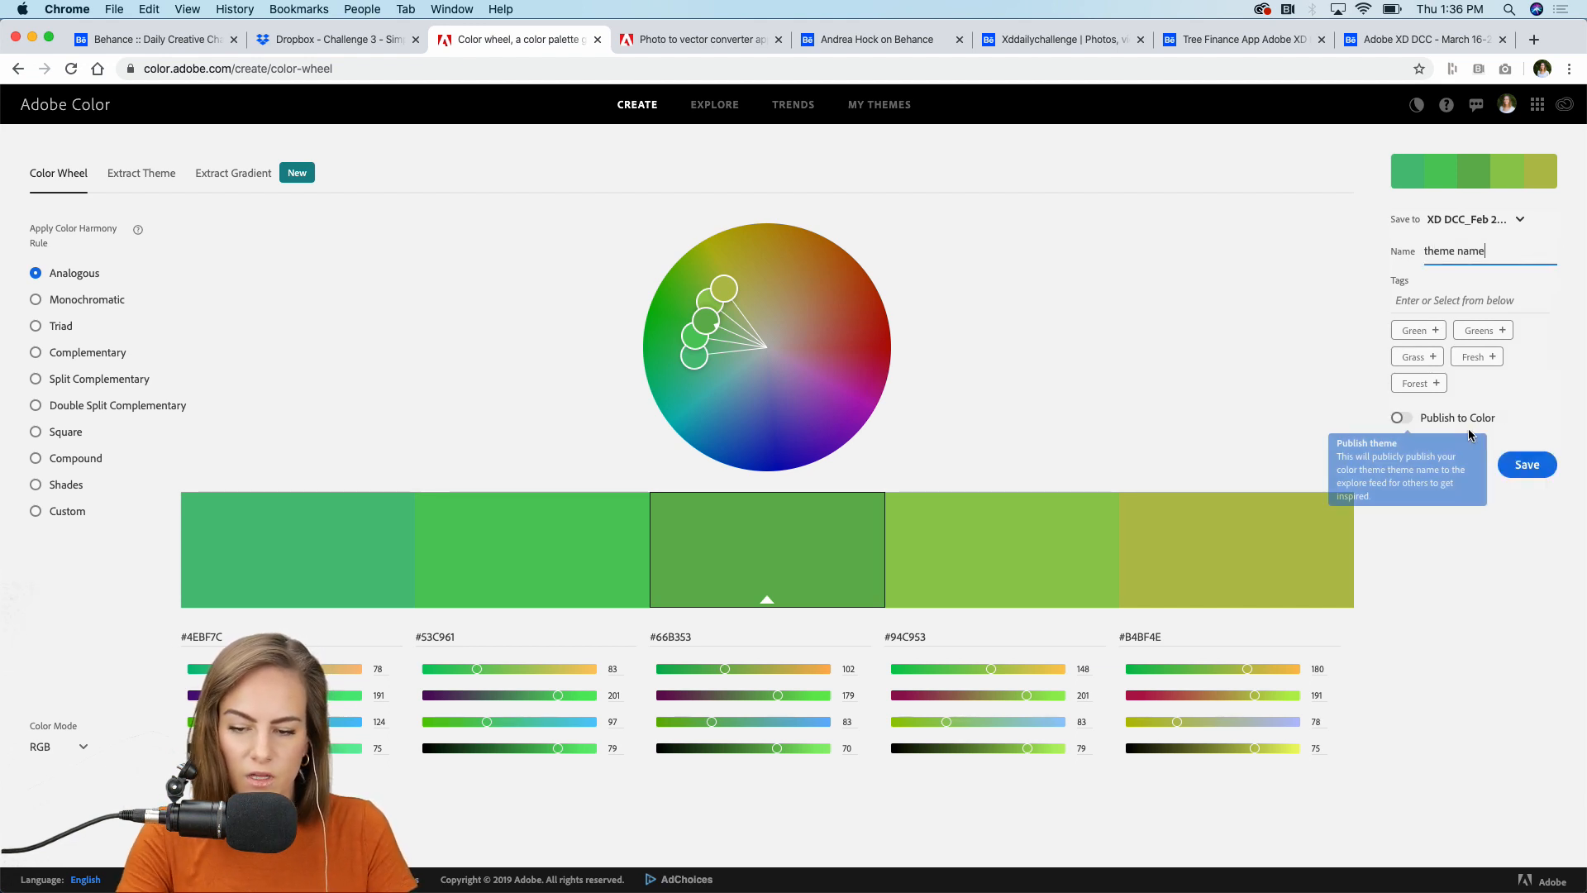
pyautogui.click(1527, 465)
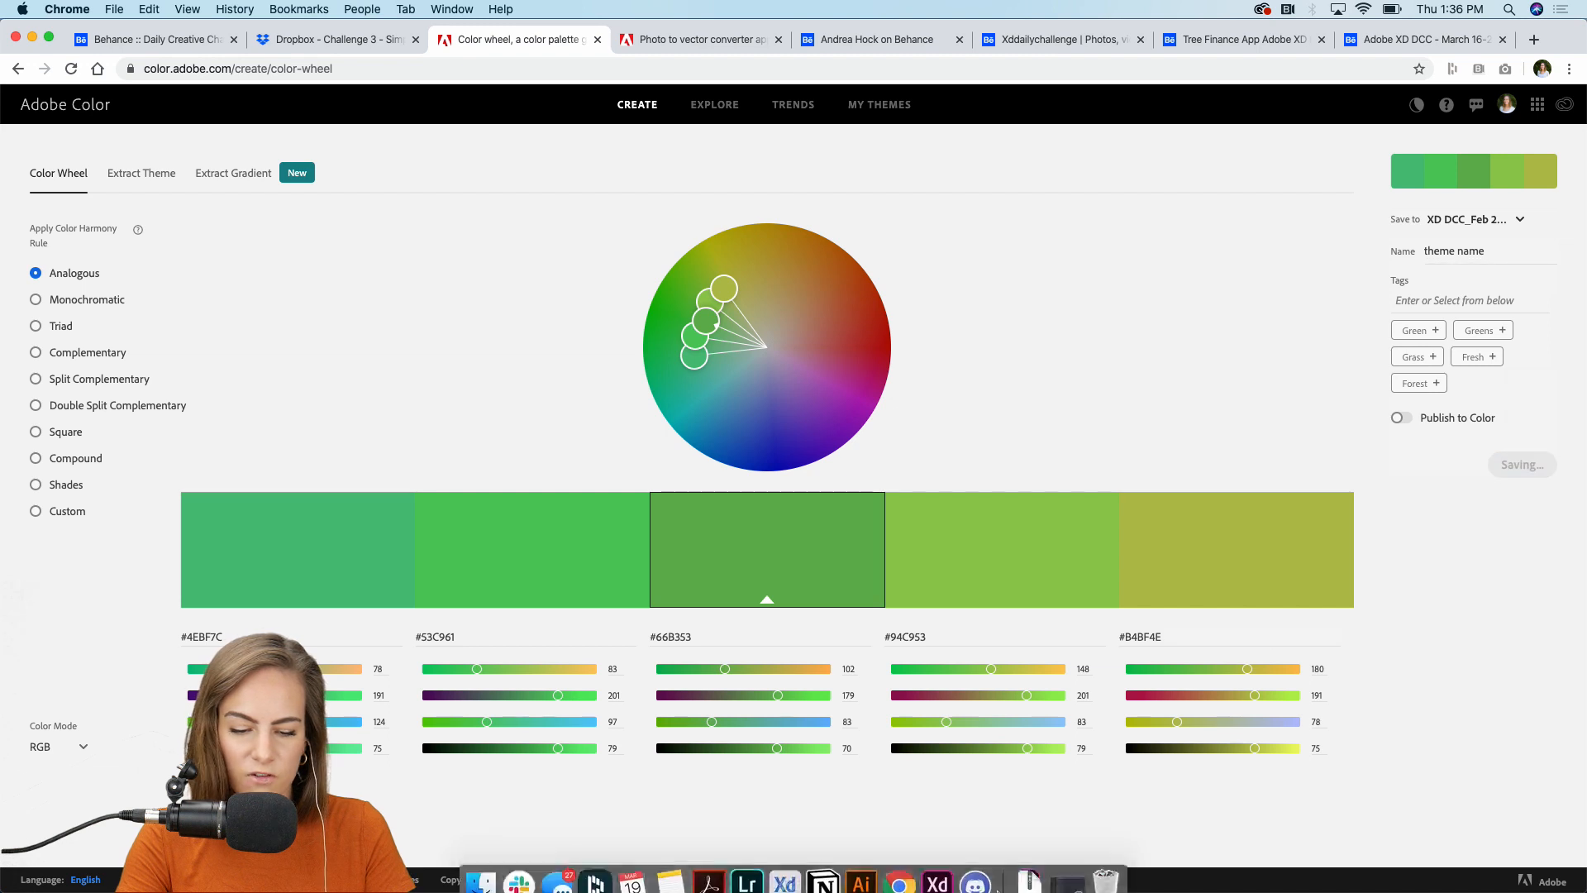
# Step: Switch to Adobe XD and open the CC Libraries
pyautogui.click(943, 877)
pyautogui.click(86, 9)
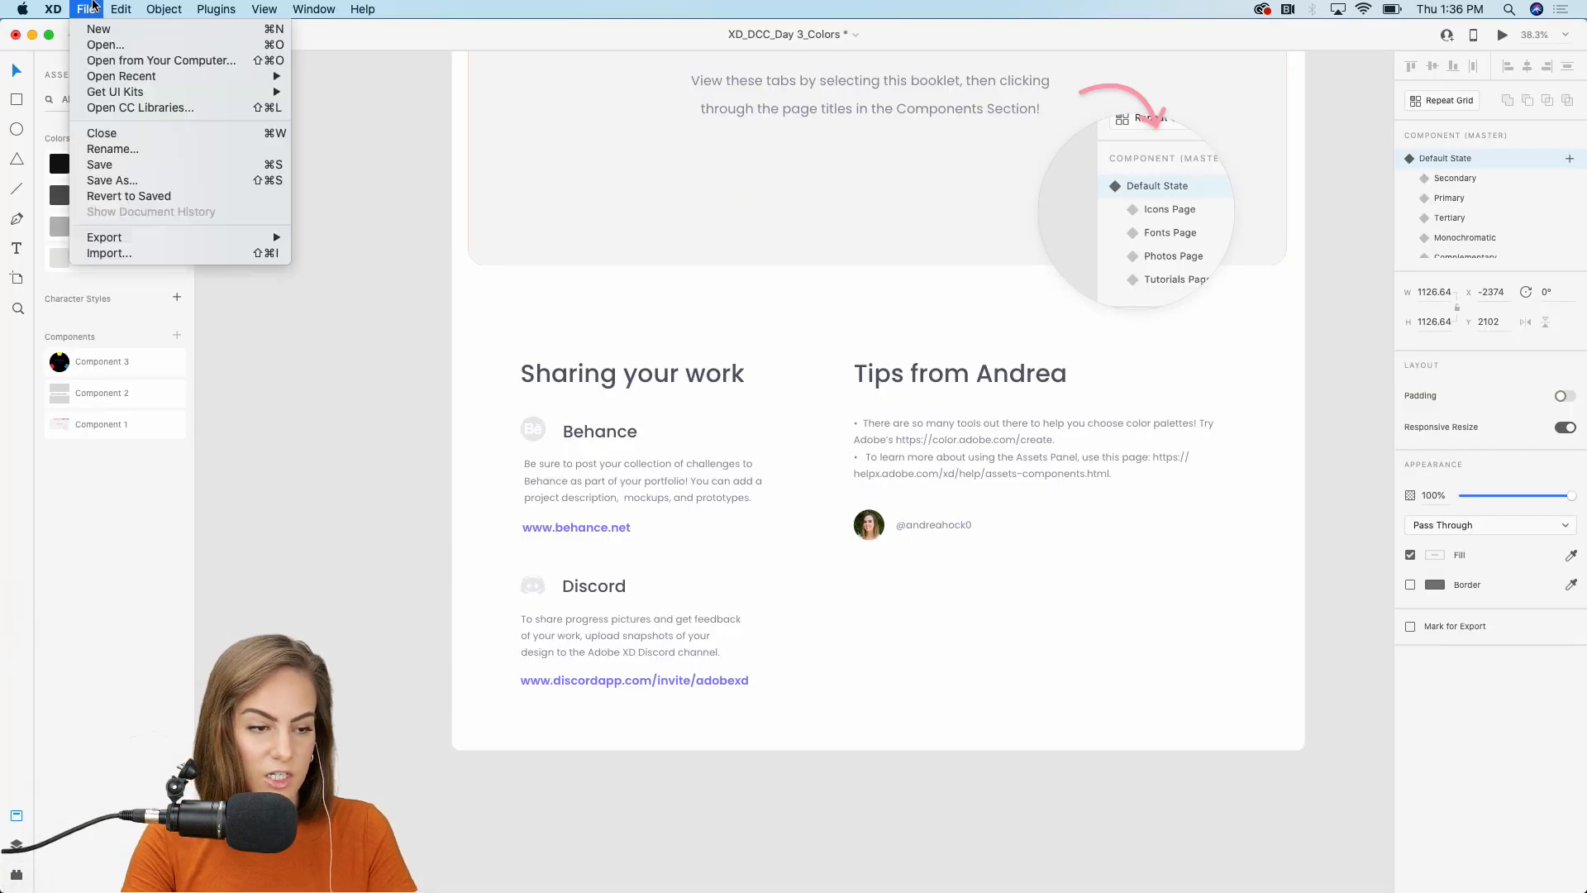
pyautogui.click(130, 108)
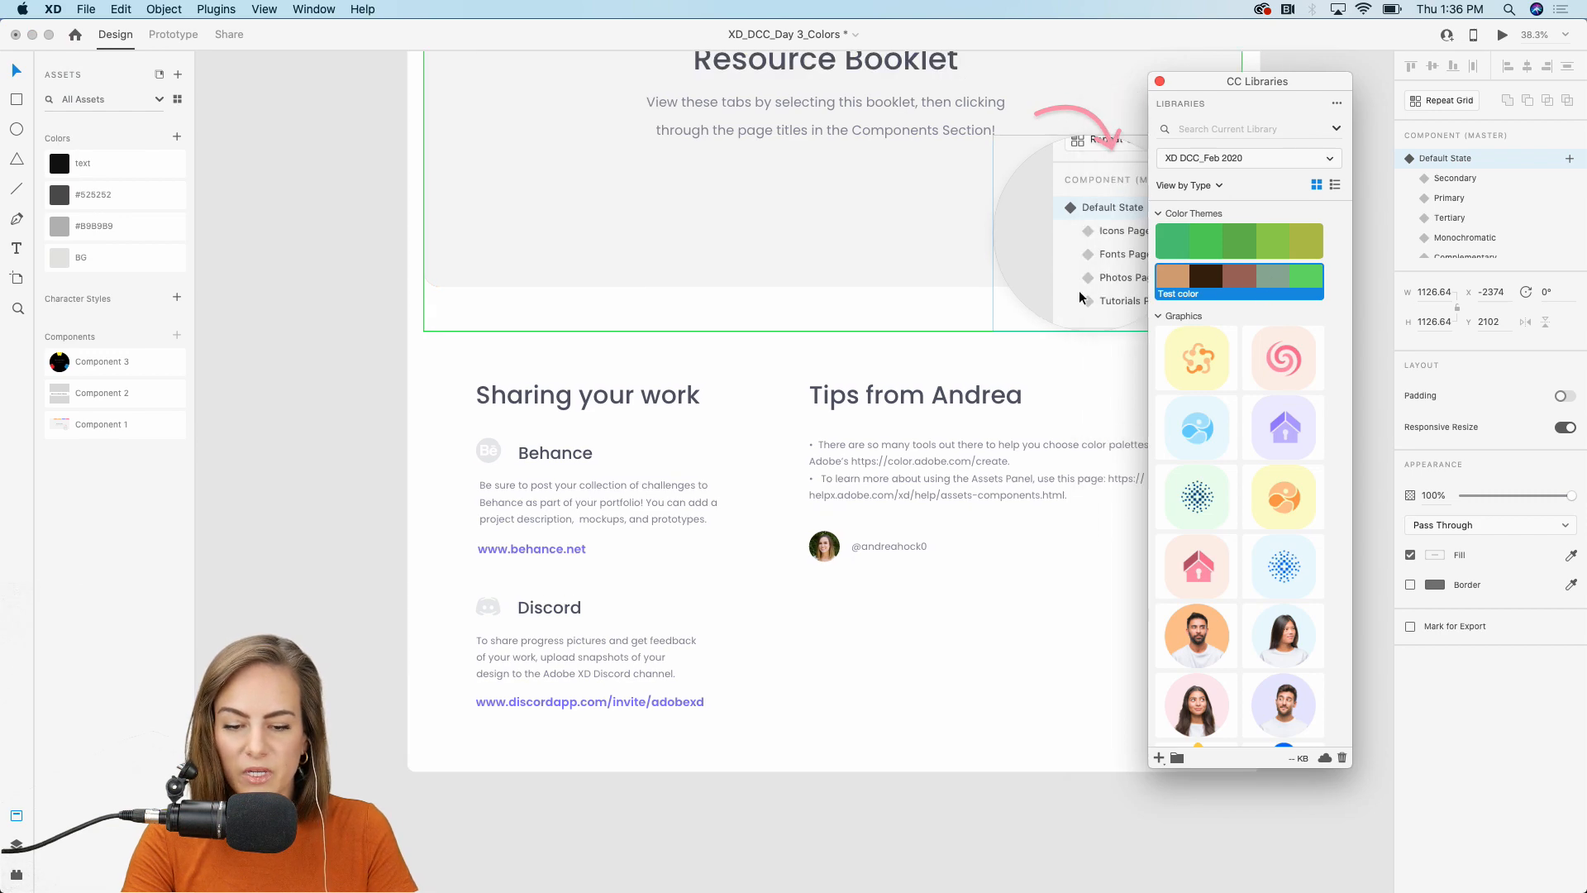
# Step: Inspect the saved color themes in the XD DCC_Feb 2020 library alongside the Colors artboard, and close CC Libraries
pyautogui.scroll(15, 1078, 290)
pyautogui.hscroll(3, 1078, 290)
pyautogui.scroll(10, 1079, 290)
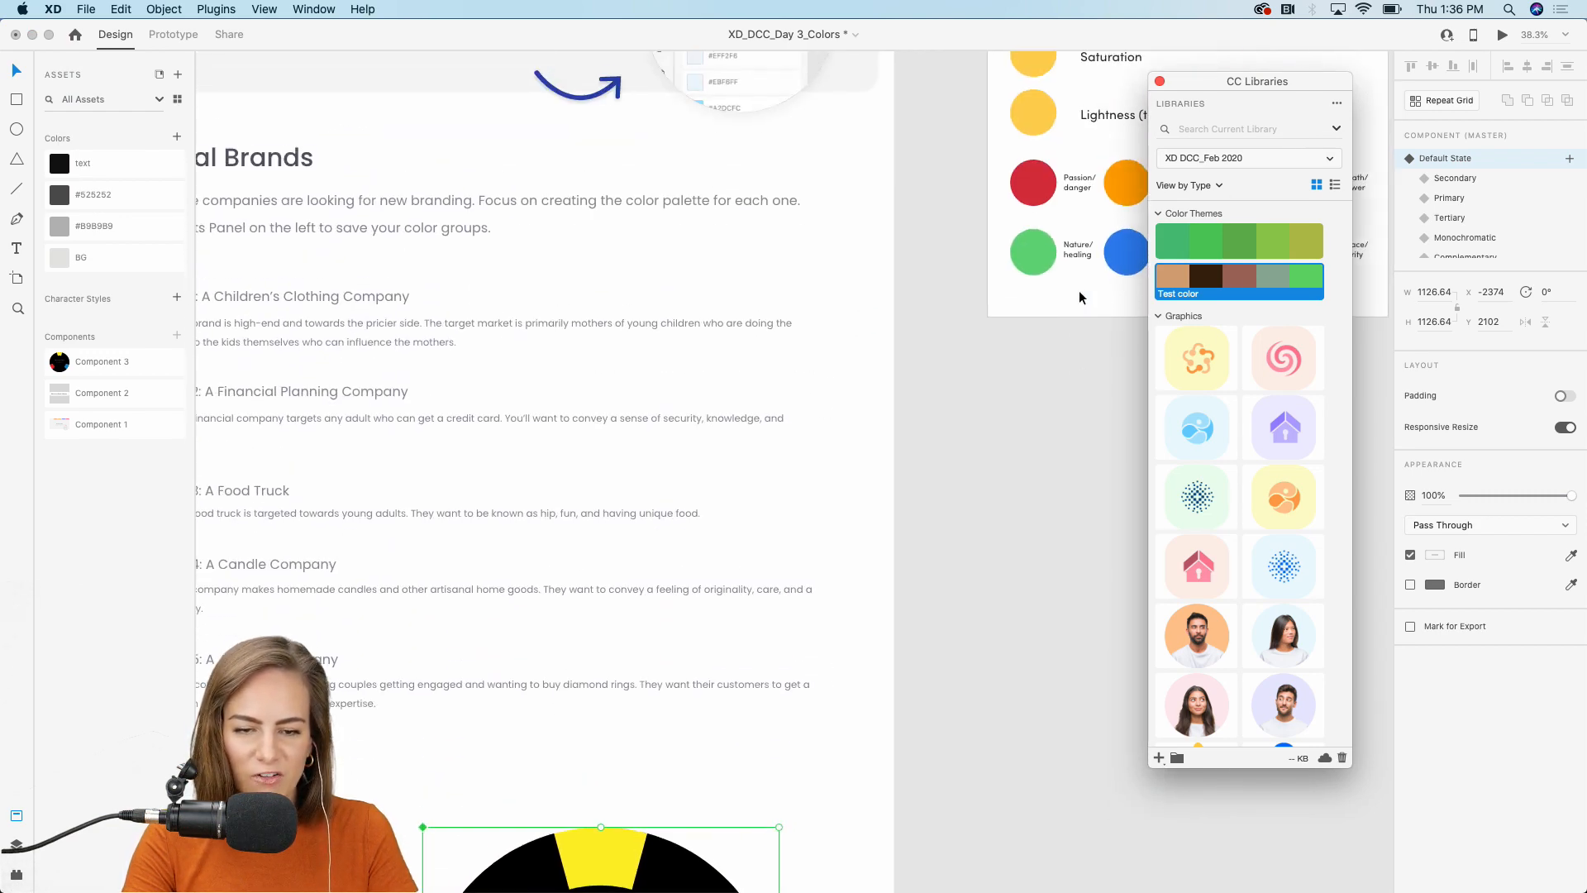
pyautogui.hscroll(3, 1079, 290)
pyautogui.moveTo(1242, 285); pyautogui.dragTo(906, 732)
pyautogui.moveTo(1220, 270); pyautogui.dragTo(547, 281)
pyautogui.moveTo(1182, 238); pyautogui.dragTo(59, 172)
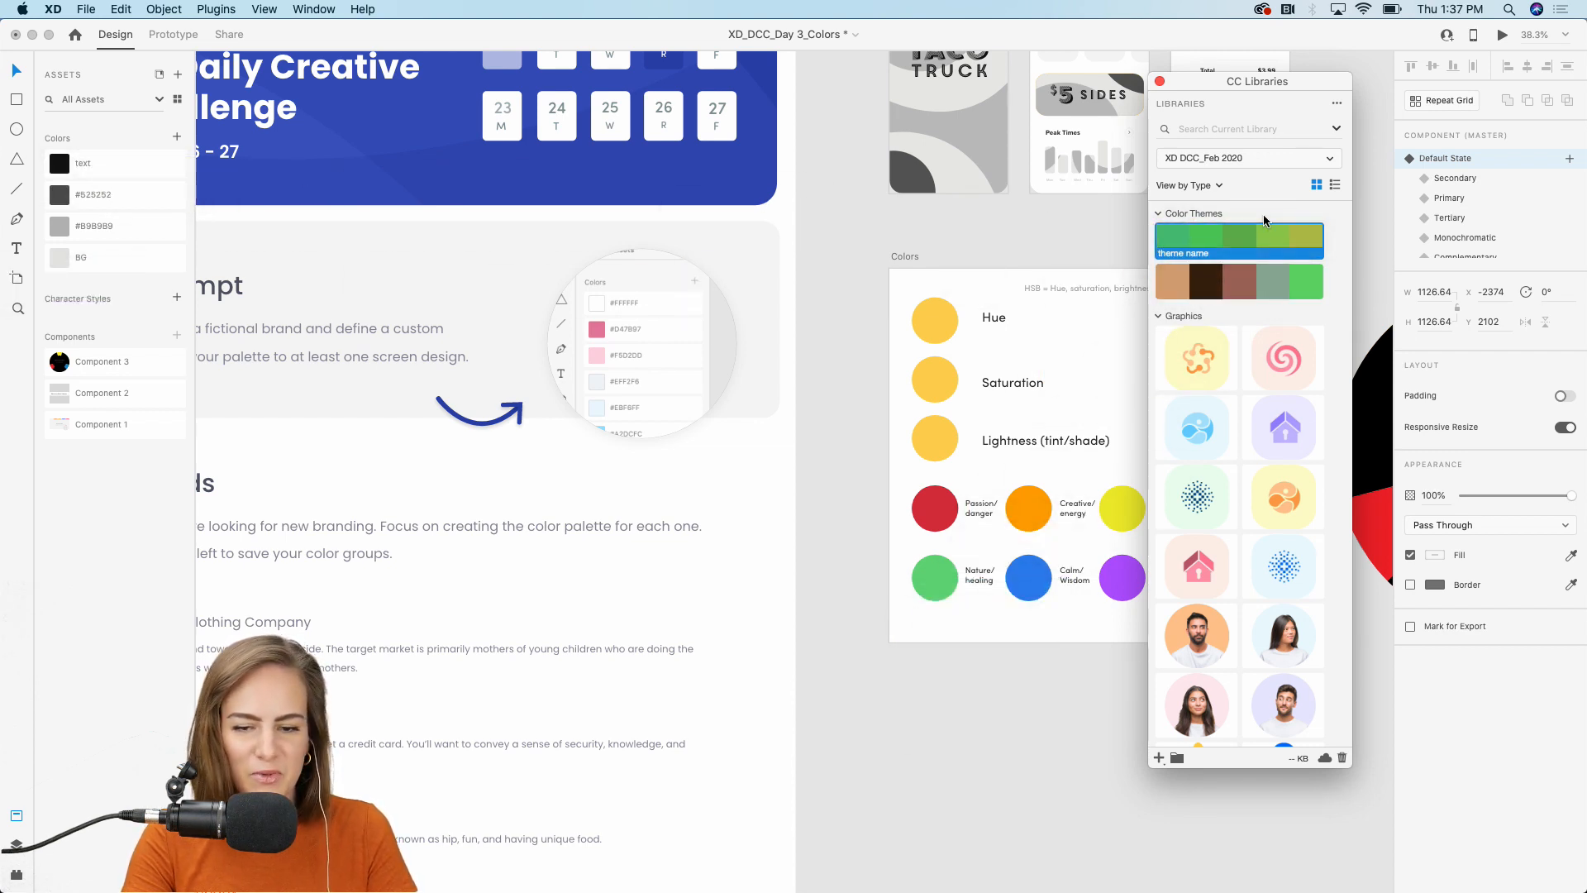
pyautogui.moveTo(1289, 281); pyautogui.dragTo(238, 224)
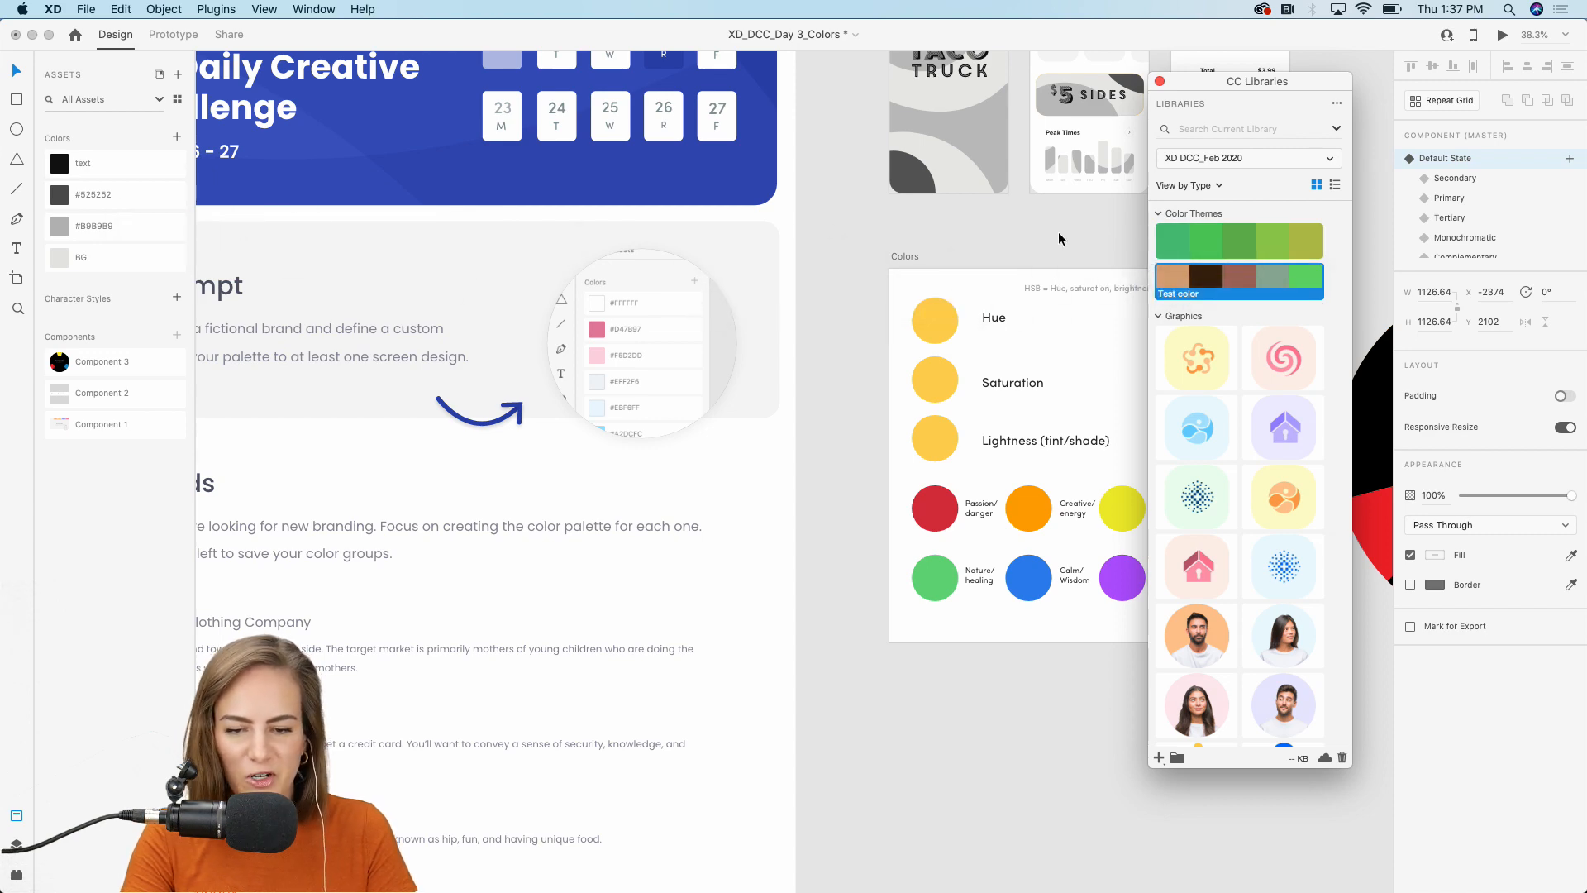
pyautogui.click(1003, 235)
pyautogui.scroll(3, 1003, 235)
pyautogui.hscroll(3, 1003, 234)
pyautogui.click(1160, 81)
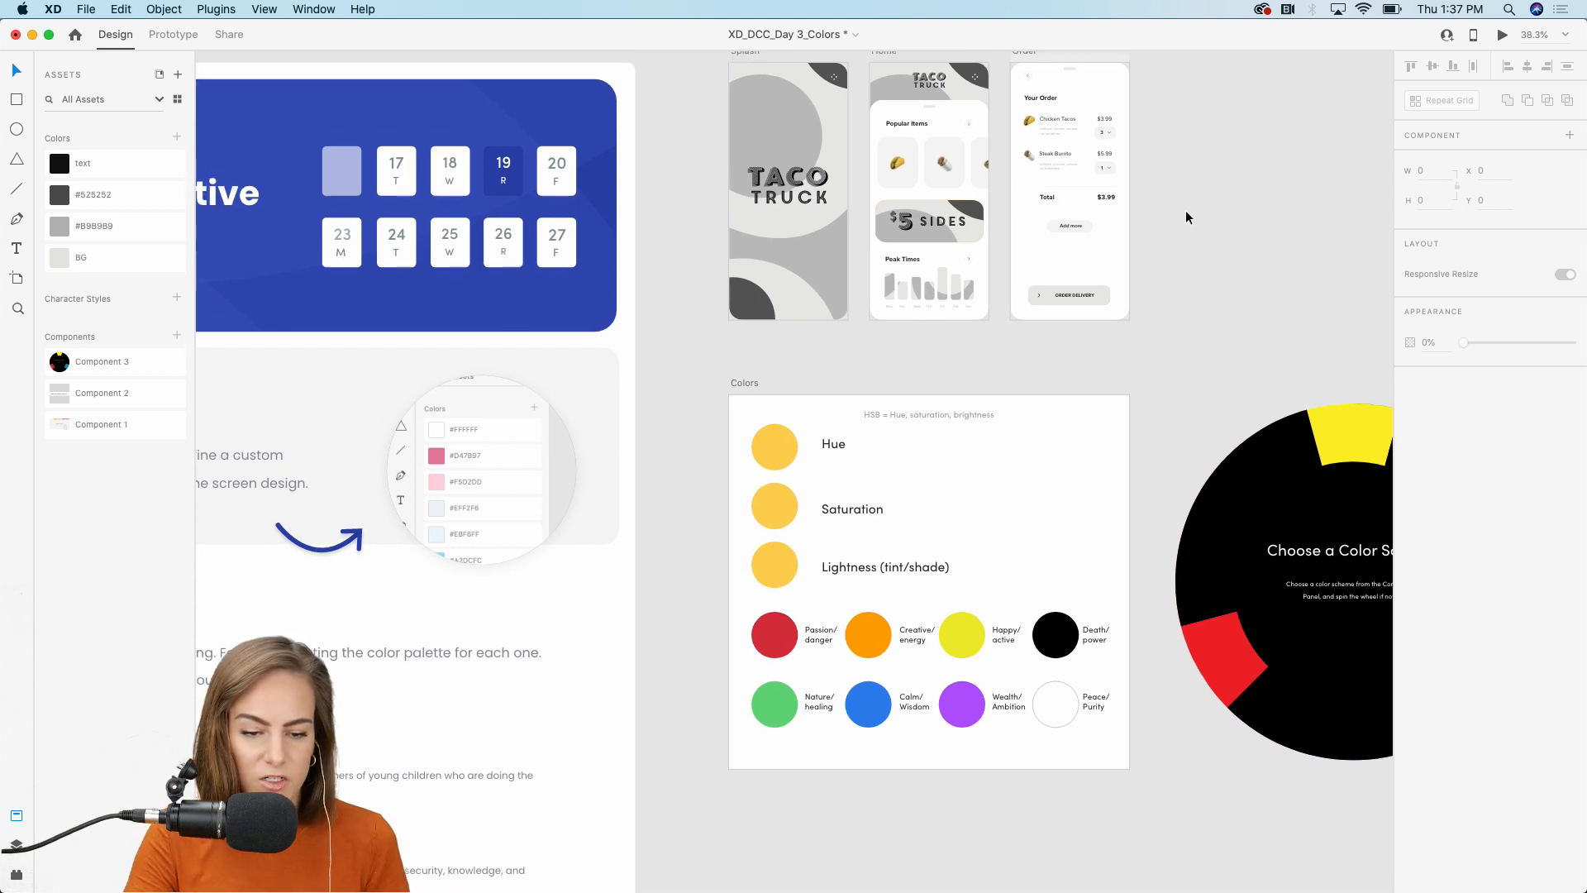
# Step: Examine the Taco Truck Splash, Home and Order screens, selecting the $5 Sides banner and the Splash background, and clear the selection
pyautogui.scroll(-3, 1185, 217)
pyautogui.hscroll(3, 1185, 217)
pyautogui.scroll(5, 1185, 218)
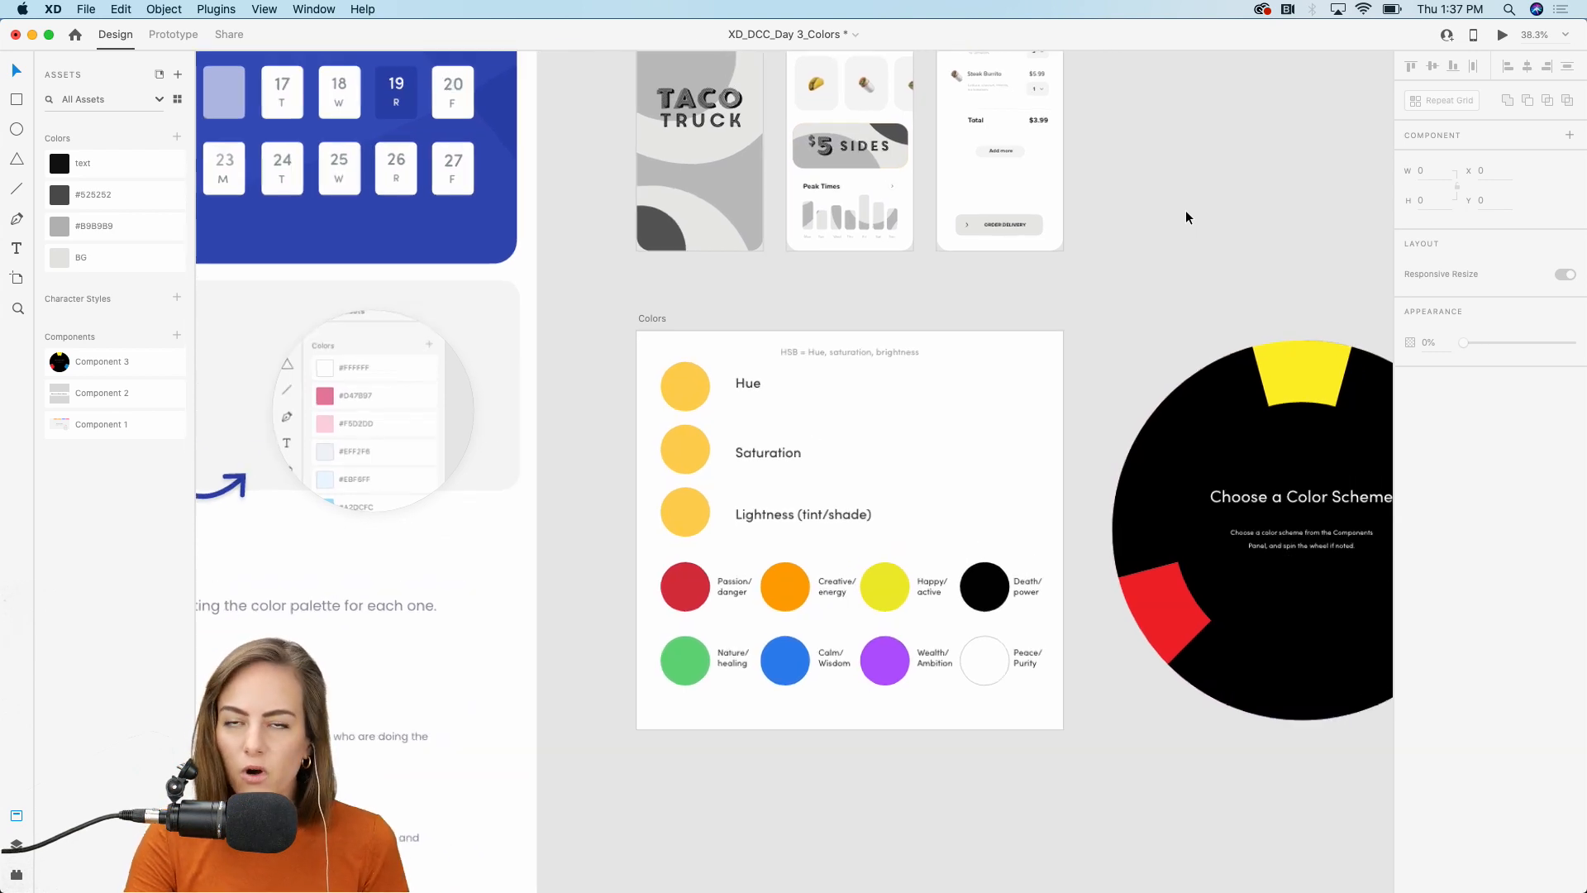
pyautogui.scroll(3, 1185, 217)
pyautogui.scroll(3, 1185, 210)
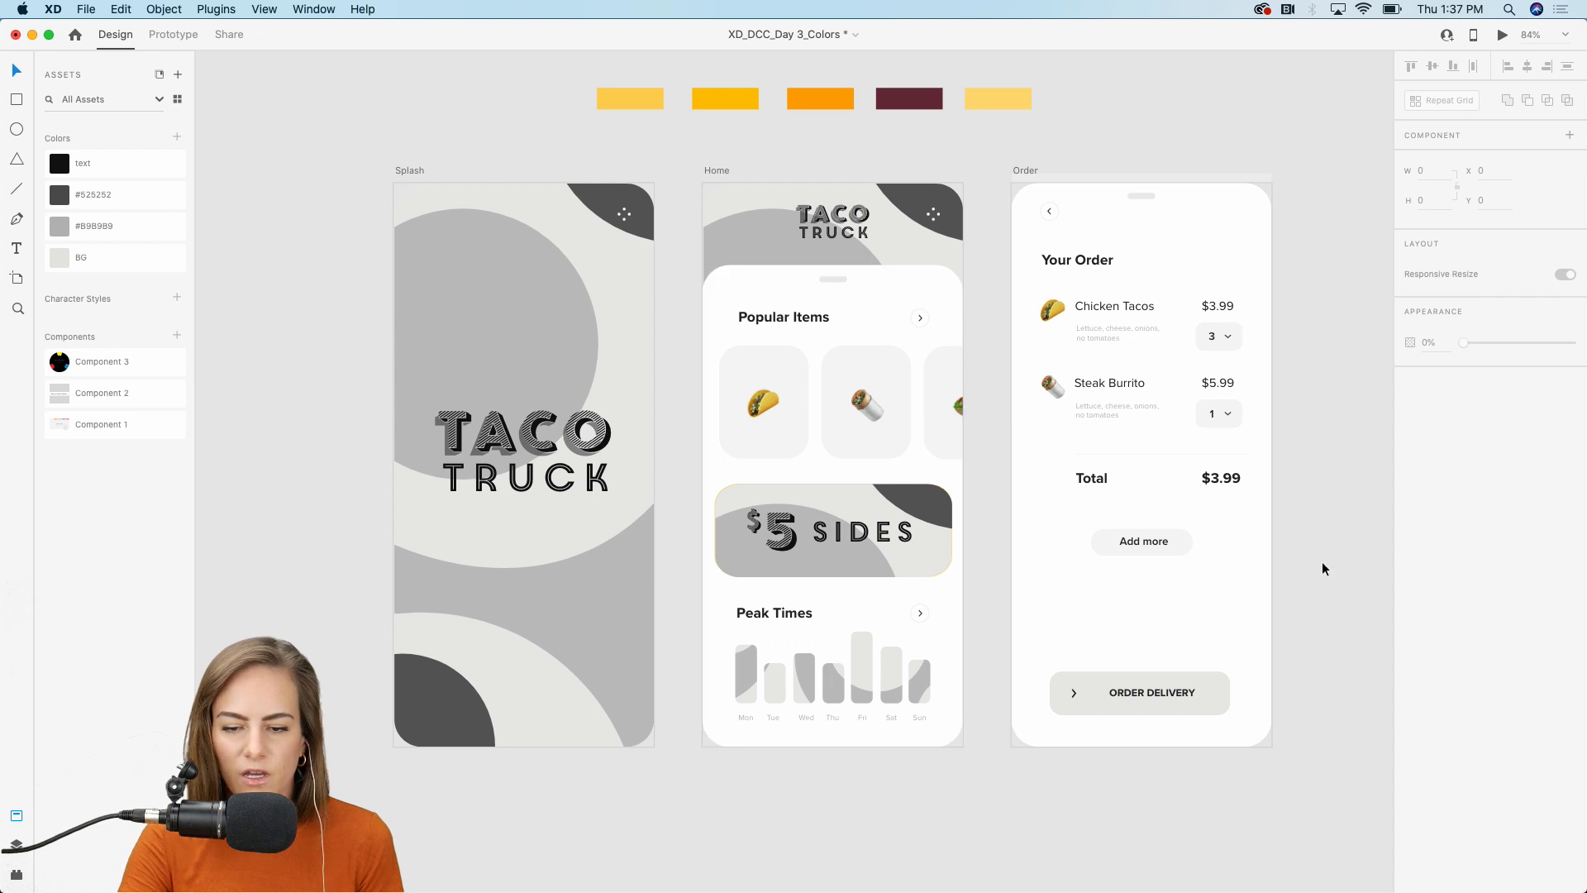
pyautogui.click(893, 529)
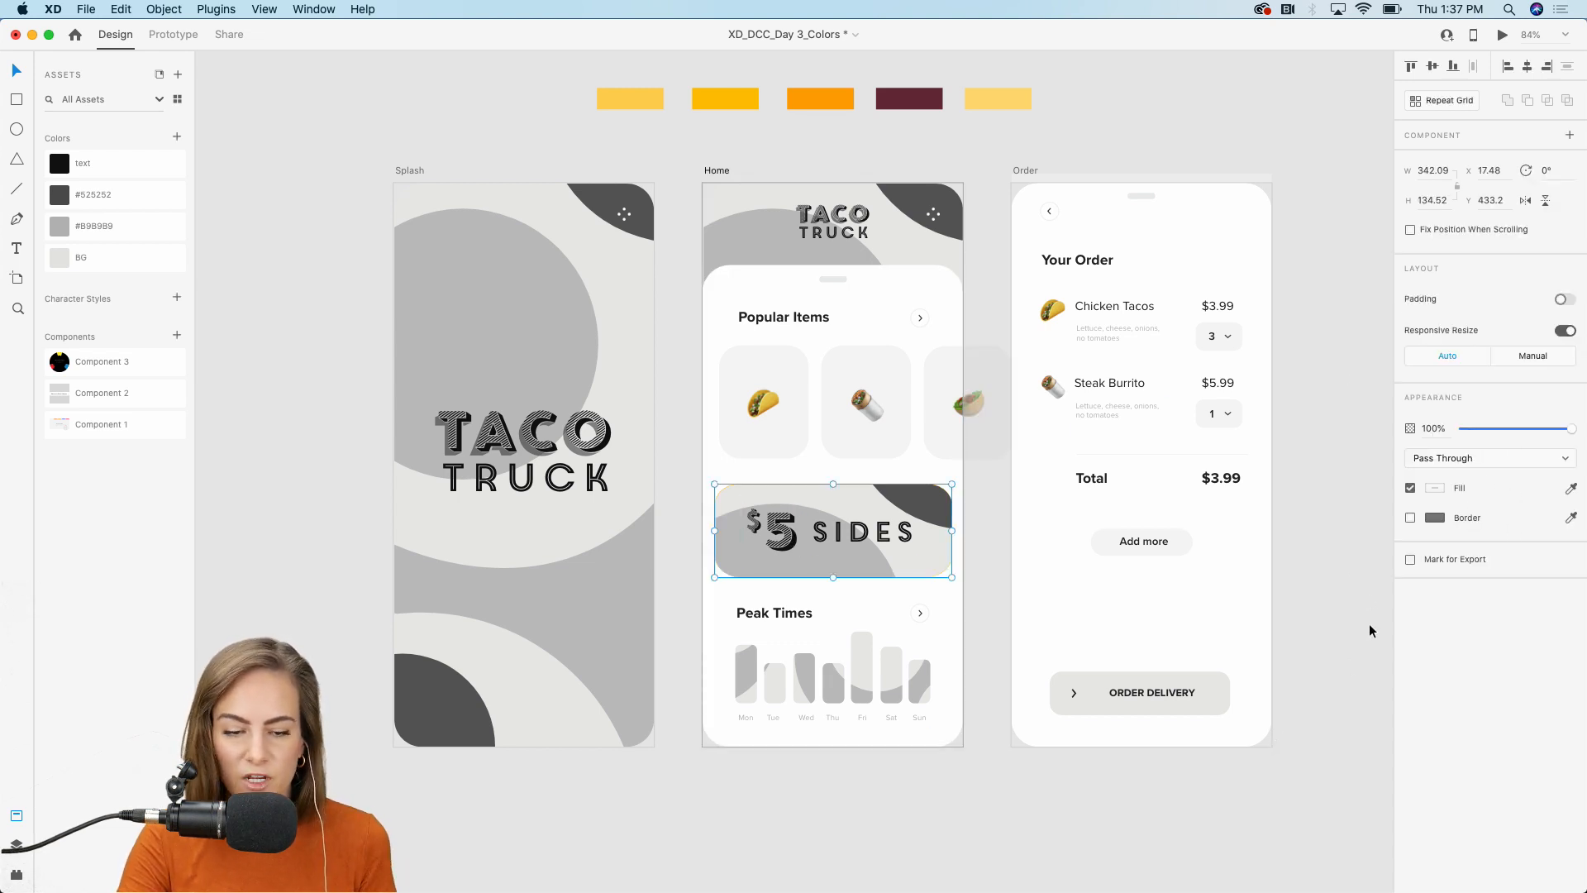
pyautogui.click(1322, 668)
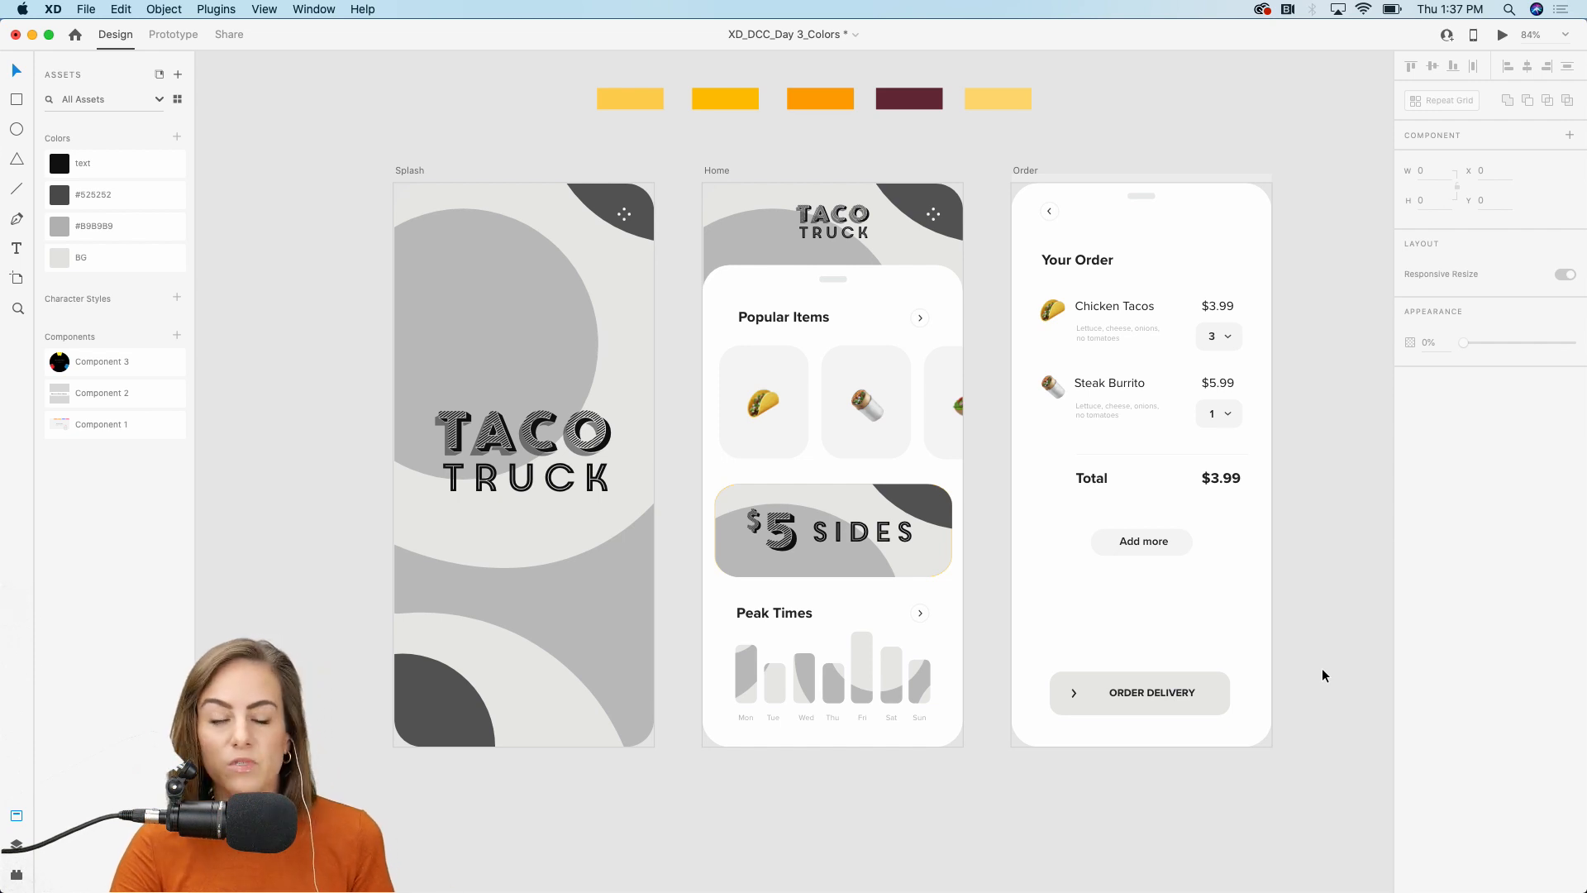
pyautogui.click(609, 281)
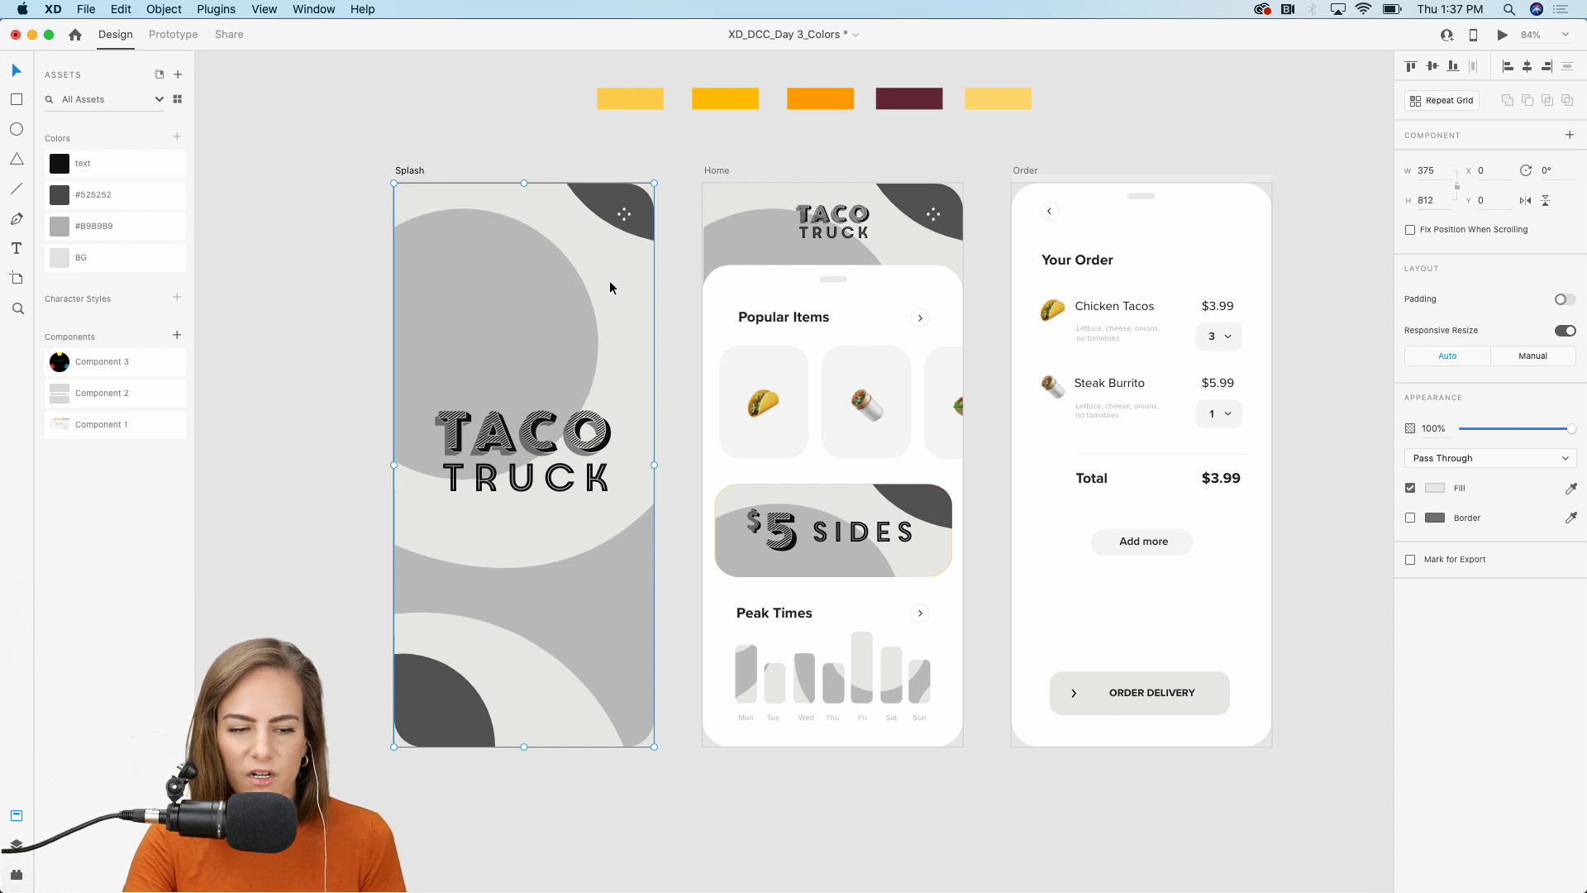
pyautogui.click(272, 389)
pyautogui.hscroll(-3, 271, 388)
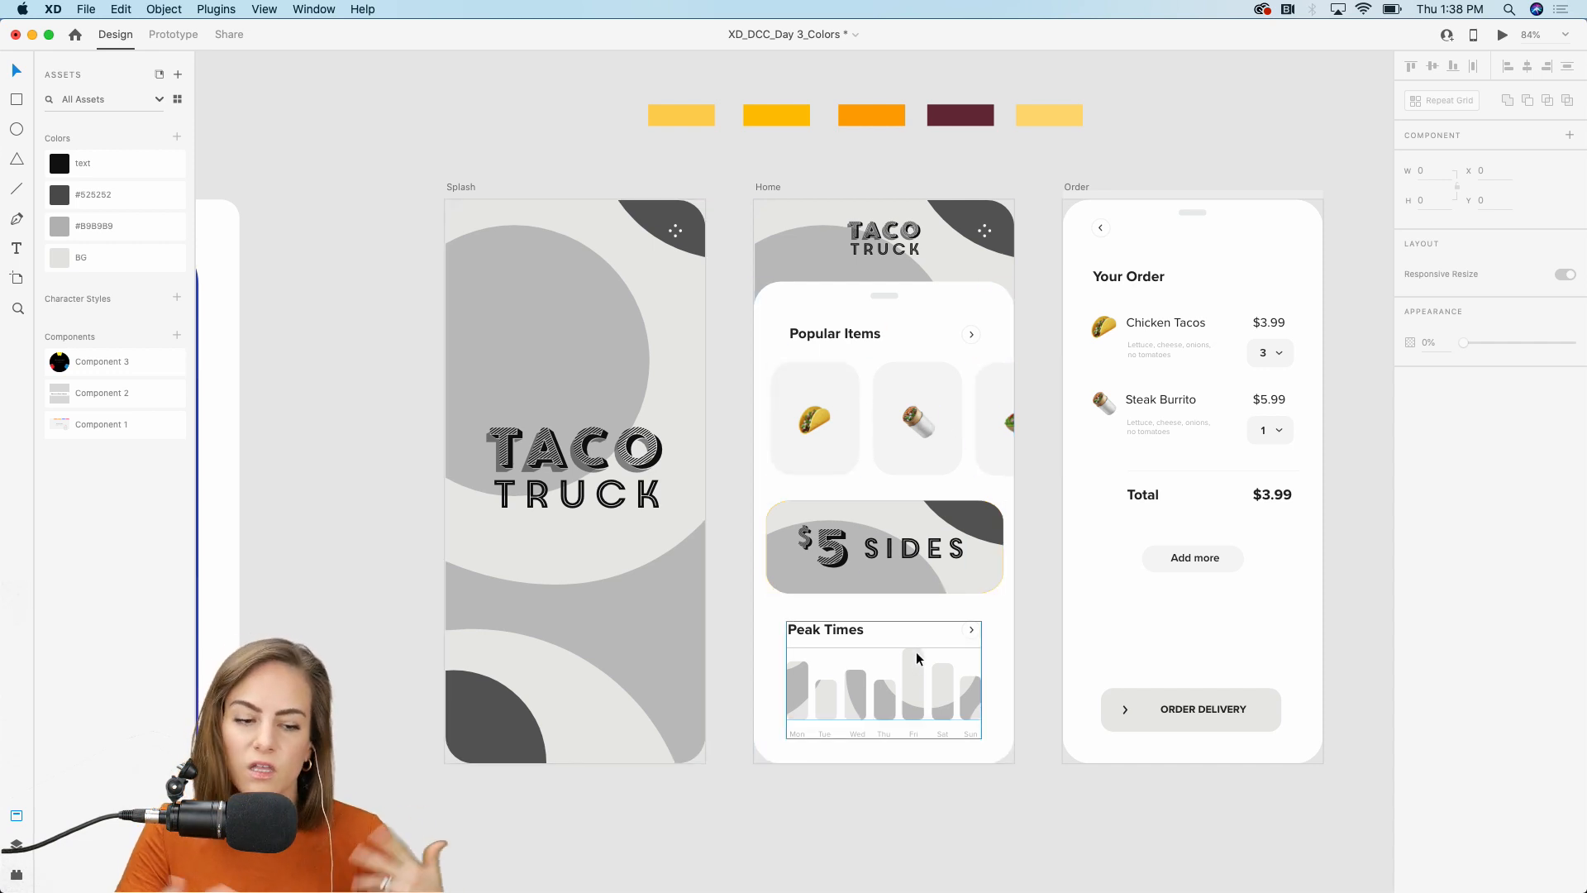
# Step: Examine the yellow sample circles for Hue, Saturation and Lightness on the Colors artboard, selecting each one in turn
pyautogui.scroll(-10, 916, 651)
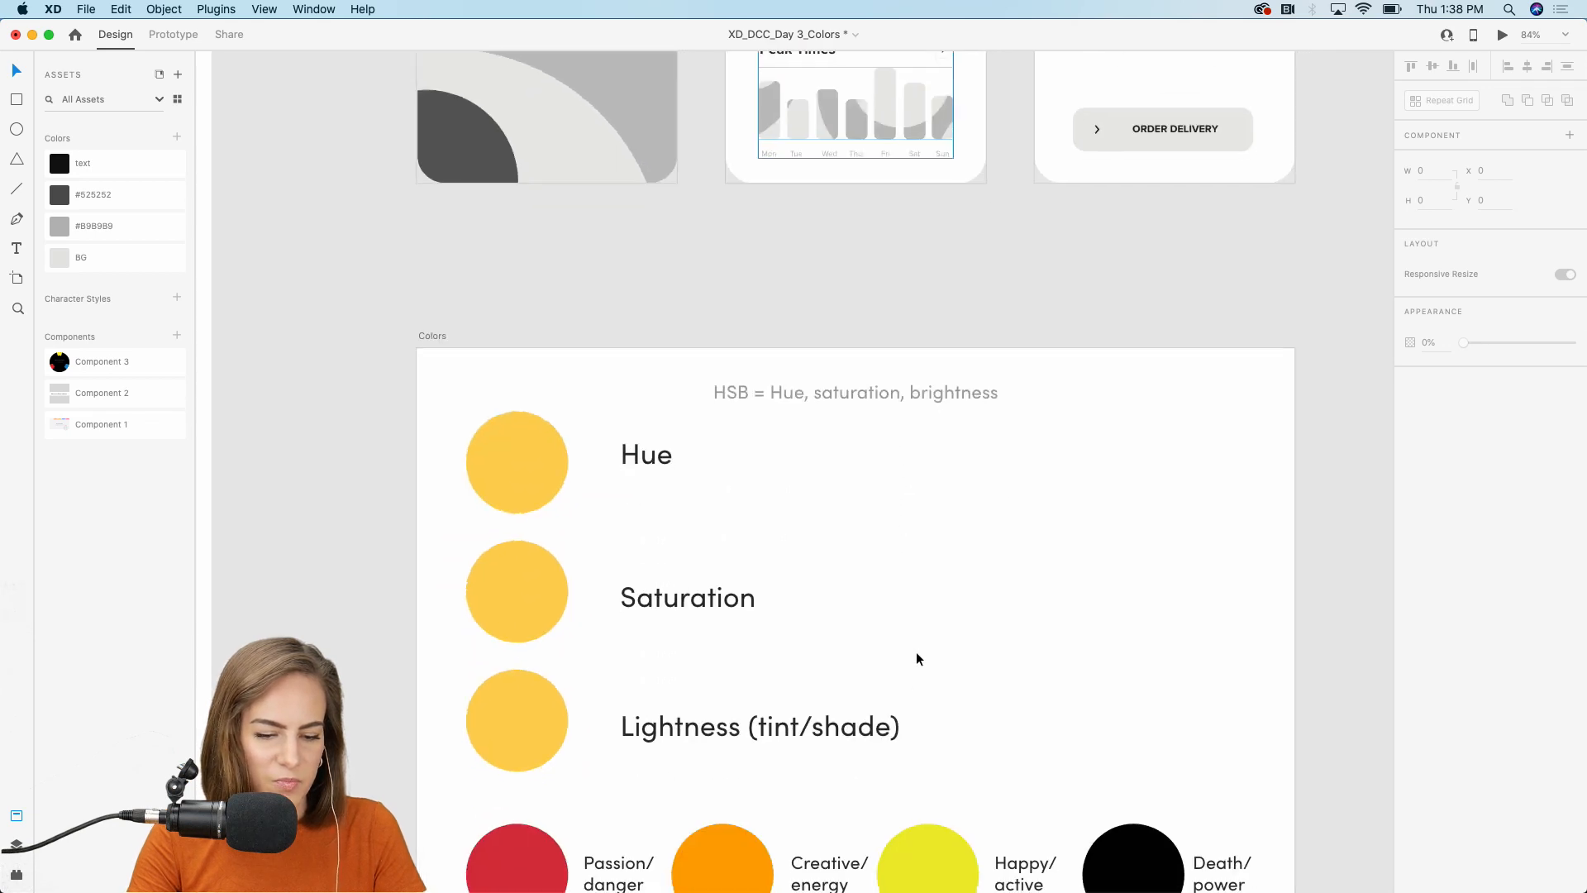
pyautogui.scroll(-3, 916, 651)
pyautogui.scroll(-3, 916, 652)
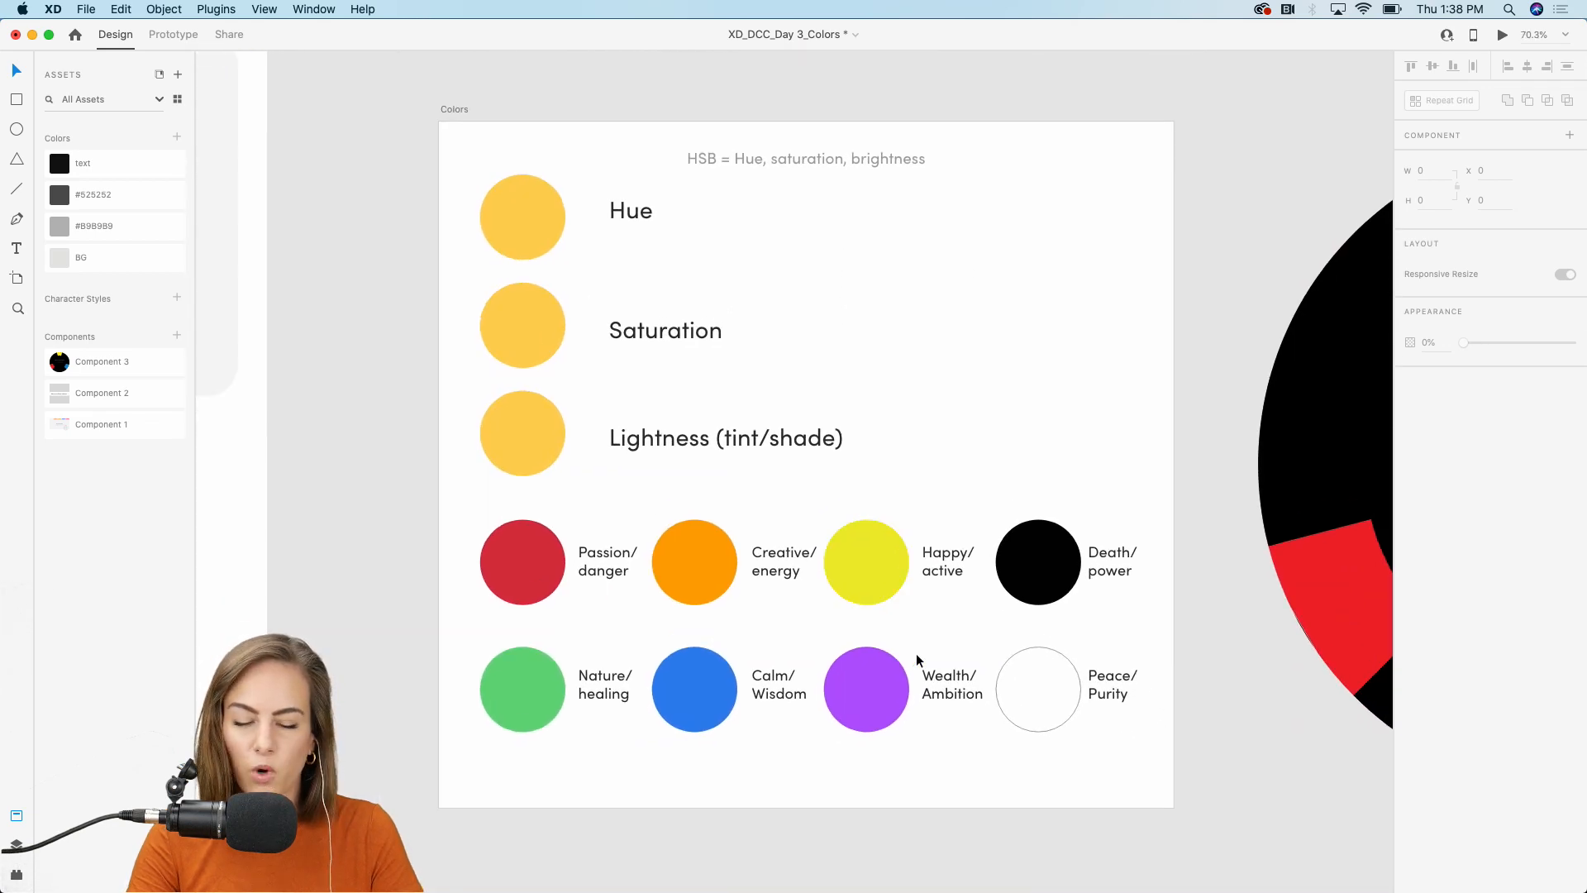
pyautogui.hscroll(1, 916, 652)
pyautogui.click(718, 357)
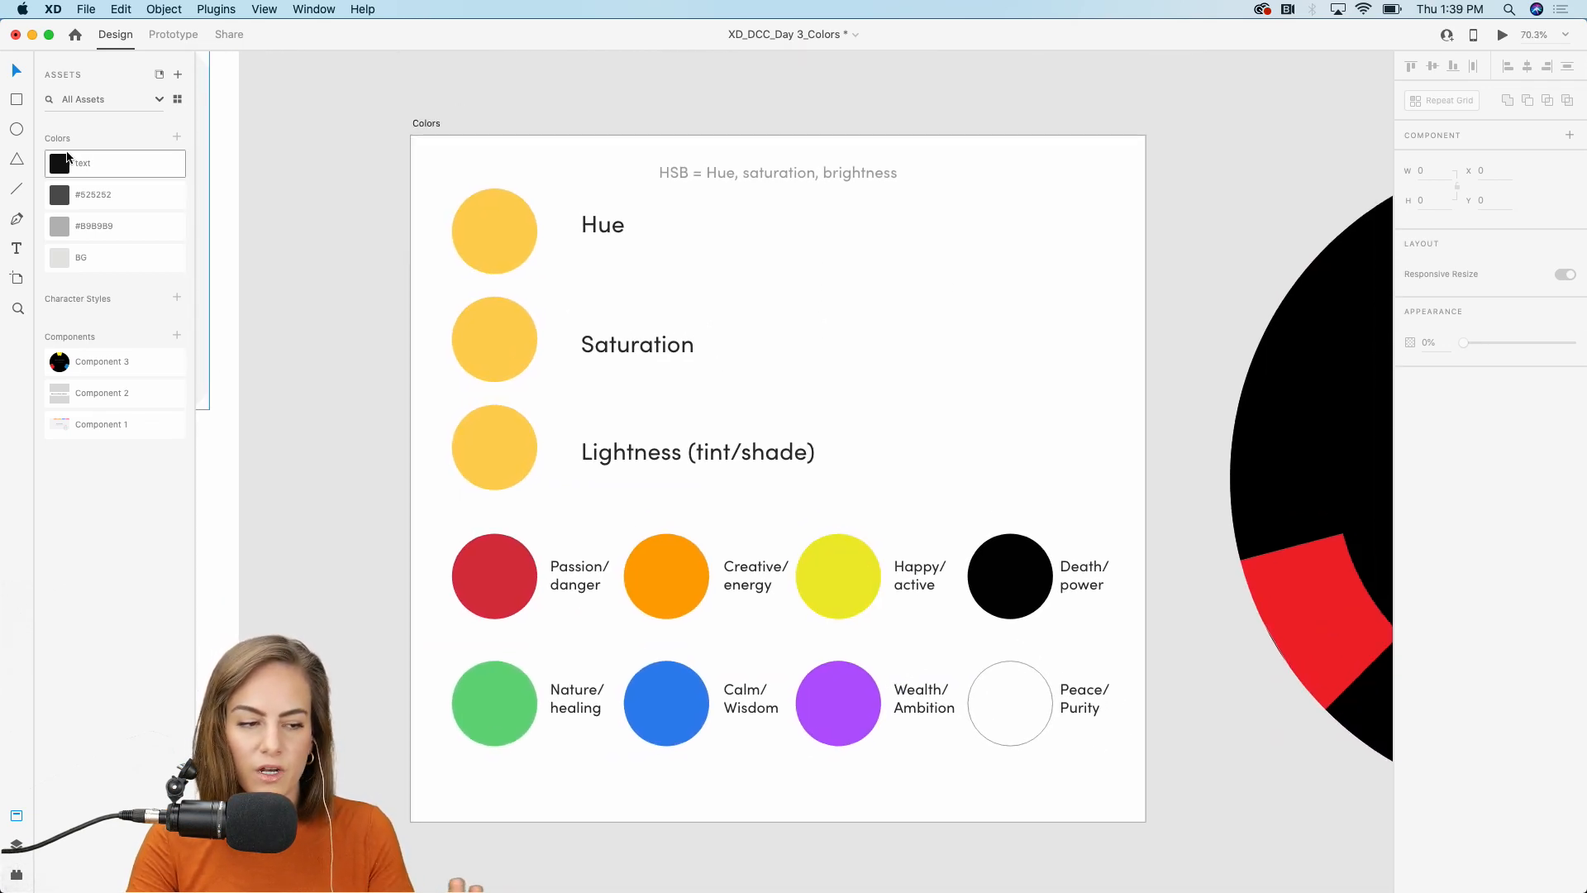
pyautogui.click(501, 250)
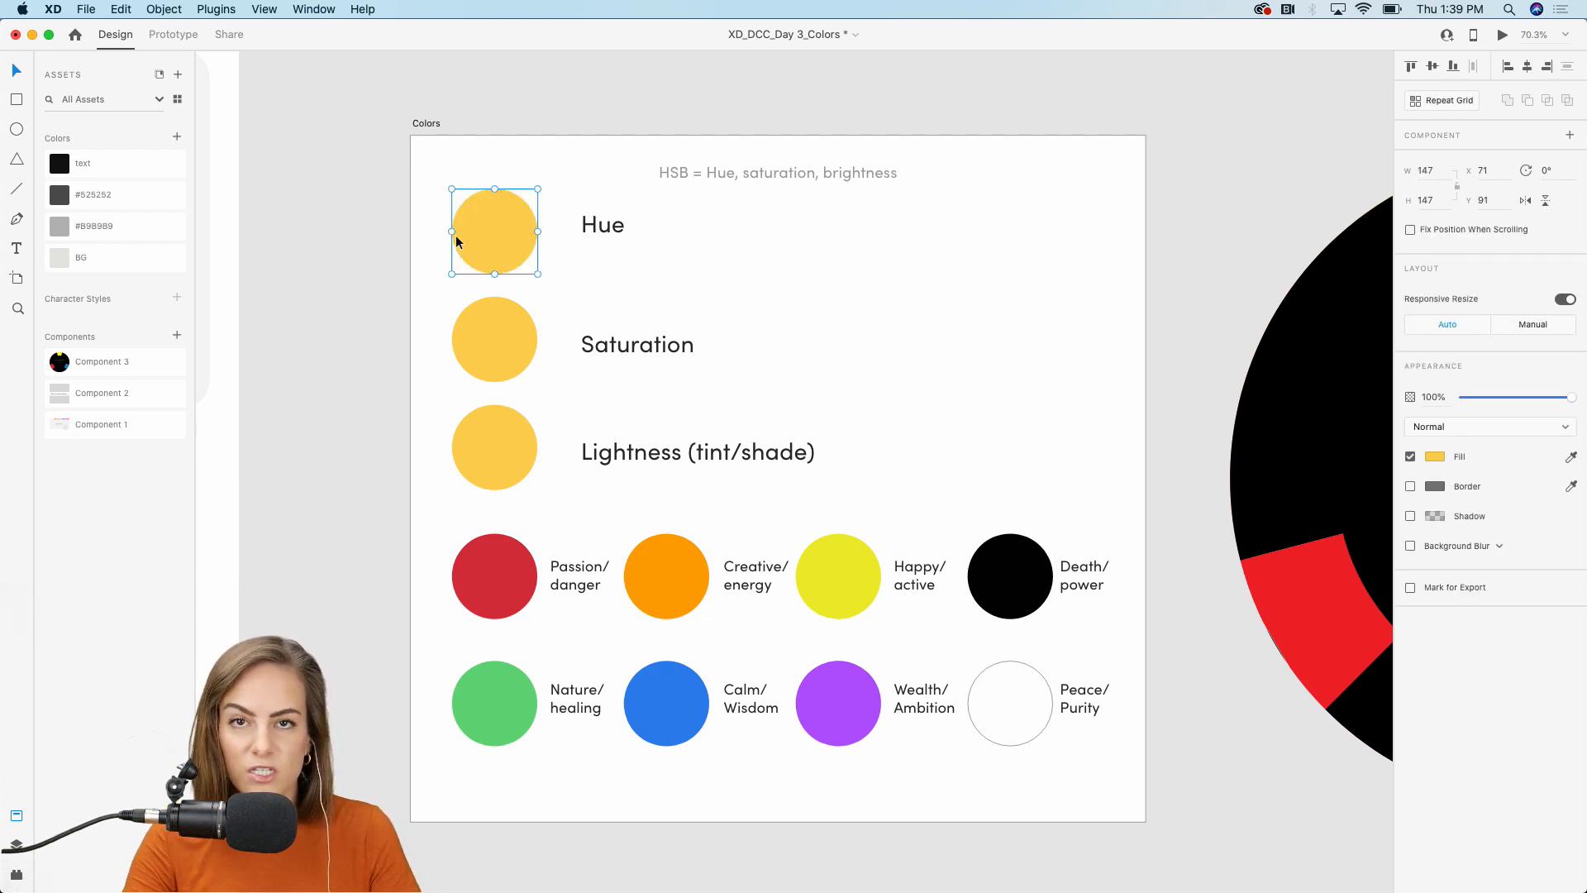
pyautogui.click(480, 343)
pyautogui.click(464, 446)
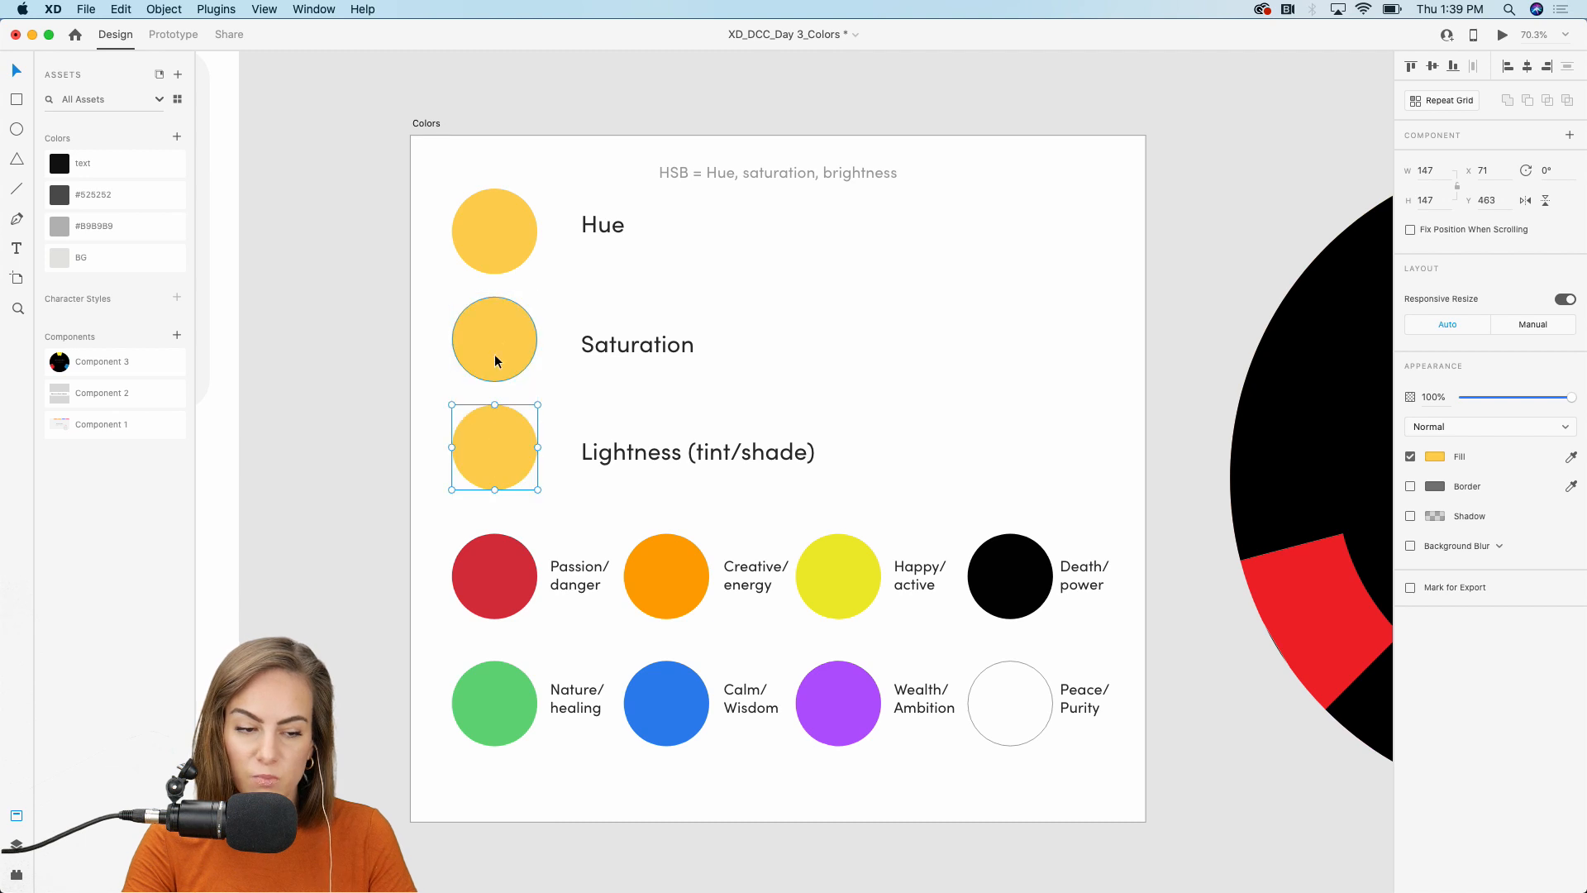
# Step: Try shifting the Hue circle's color to magenta with the Color Ranger v2 plugin, undo the changes and return to the document assets
pyautogui.click(497, 256)
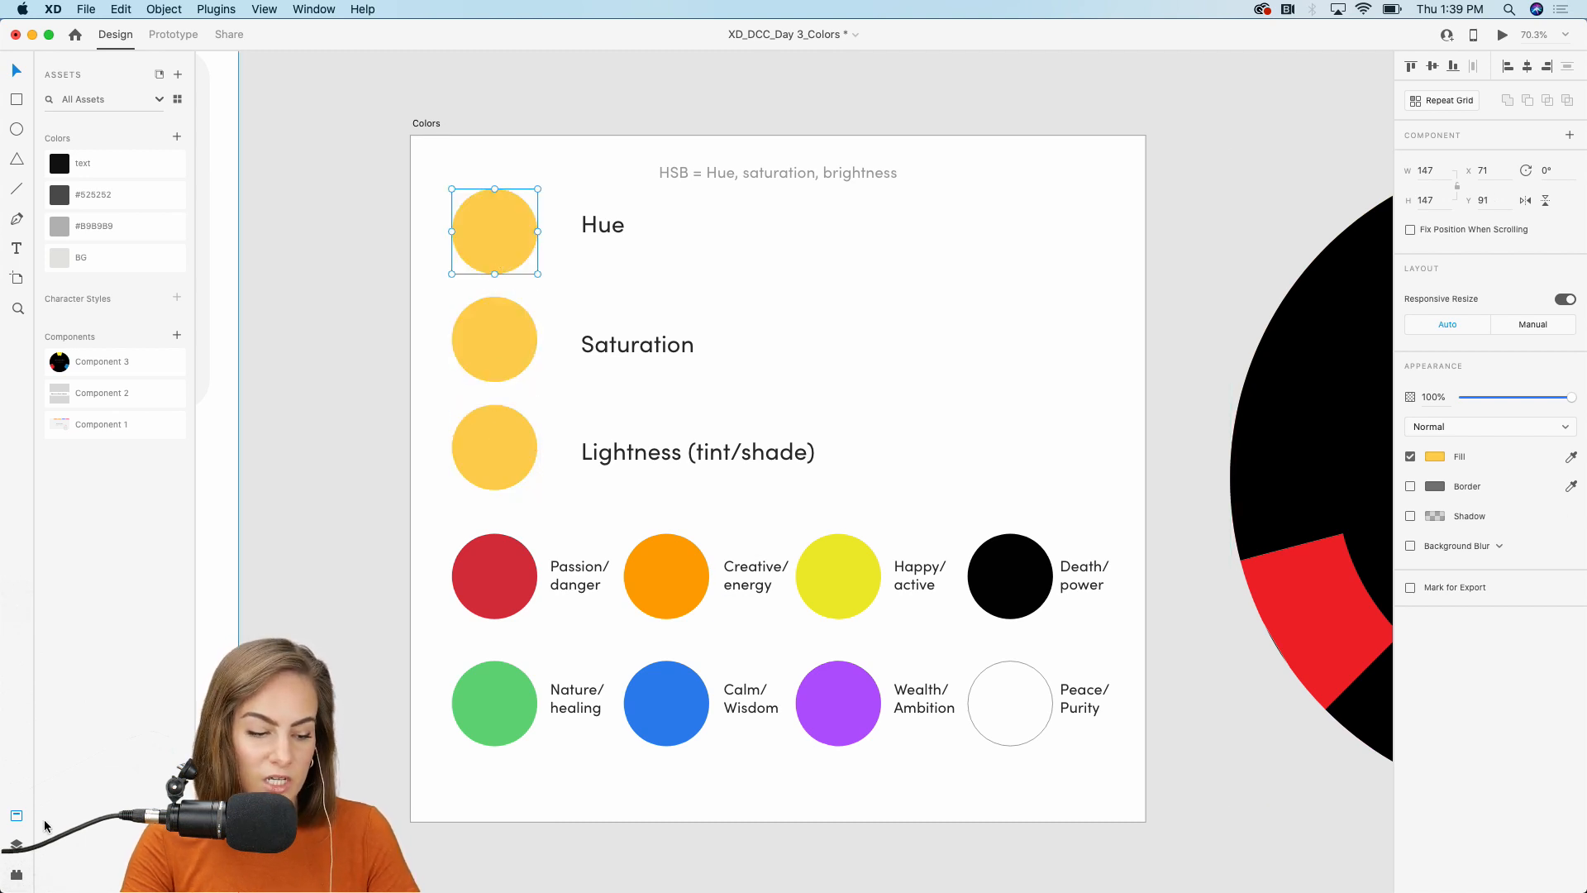
pyautogui.click(16, 875)
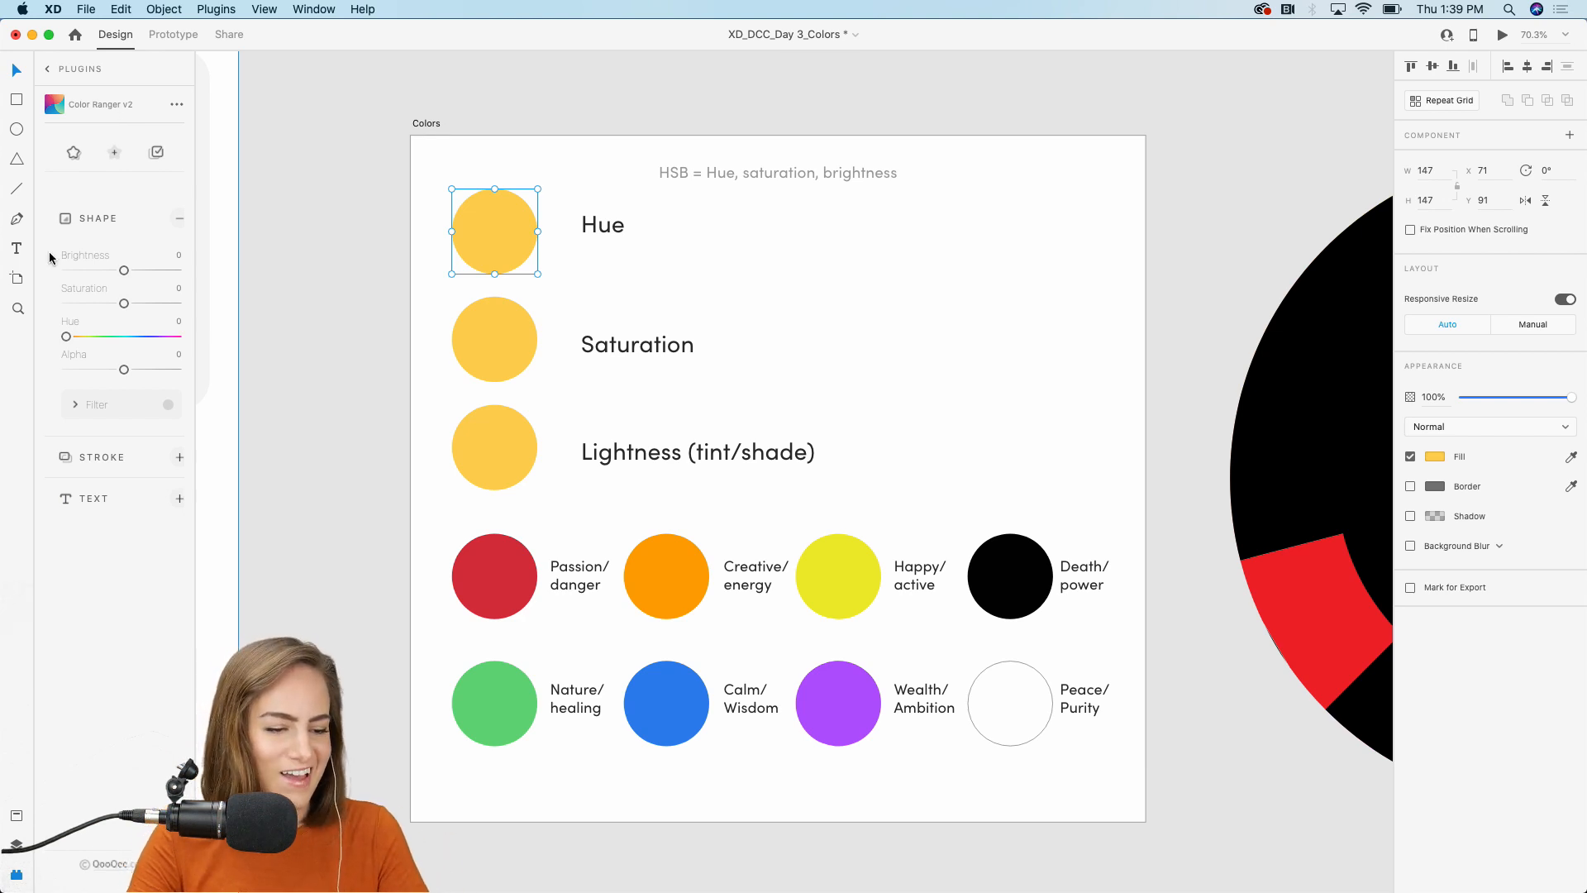
pyautogui.moveTo(121, 304)
pyautogui.mouseDown()
pyautogui.moveTo(94, 305)
pyautogui.moveTo(152, 313)
pyautogui.moveTo(91, 306)
pyautogui.moveTo(154, 312)
pyautogui.moveTo(87, 270)
pyautogui.moveTo(111, 275)
pyautogui.mouseUp()
pyautogui.press('super+z')
pyautogui.moveTo(66, 337); pyautogui.dragTo(201, 333)
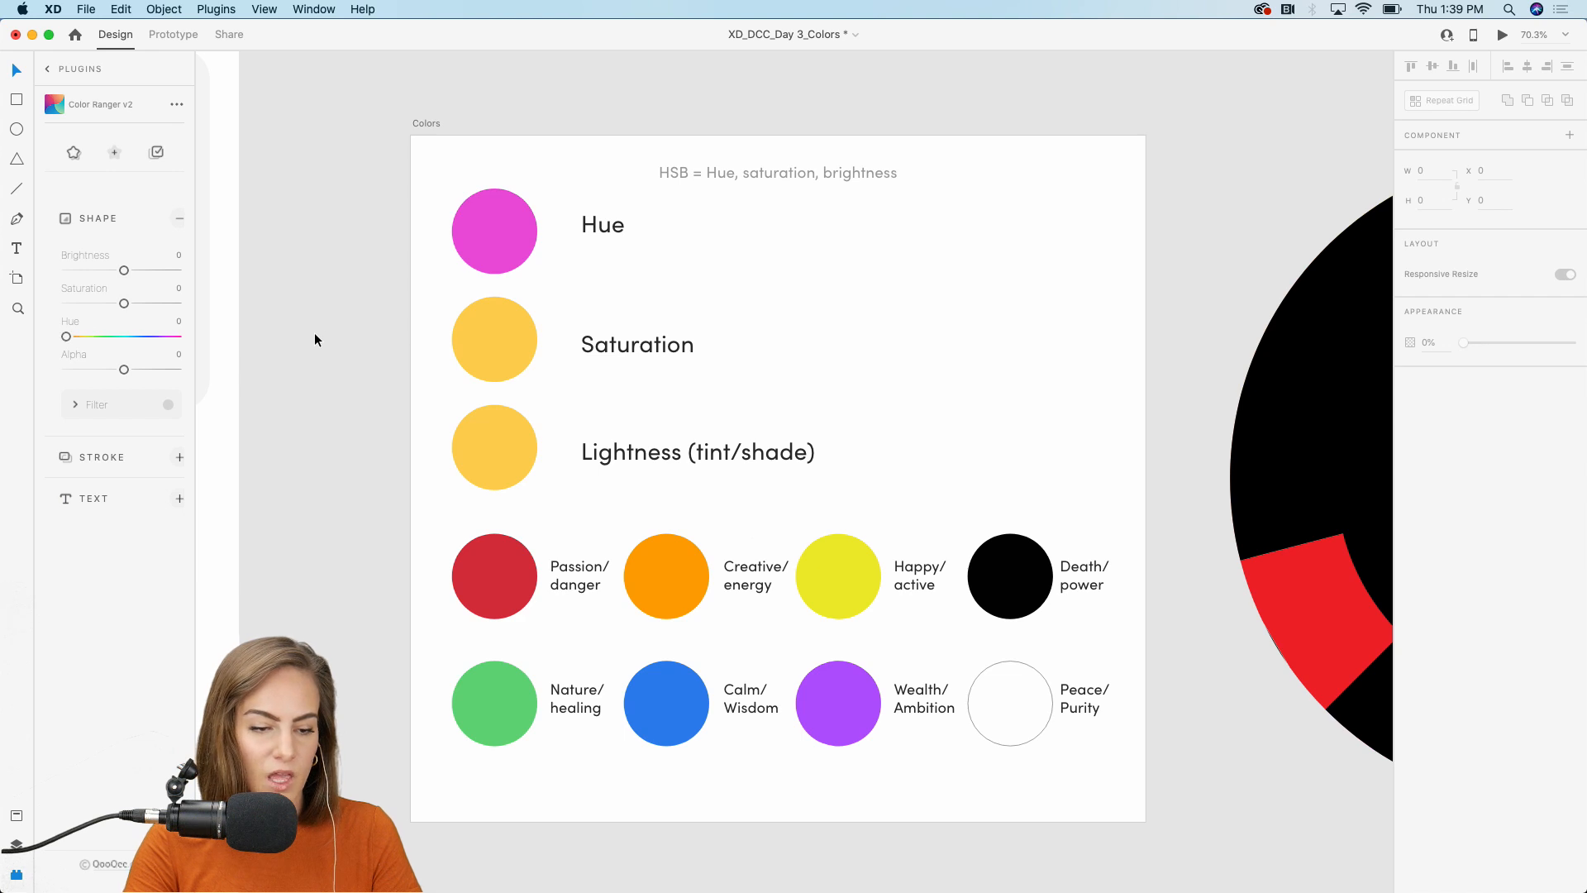
pyautogui.press('super+z')
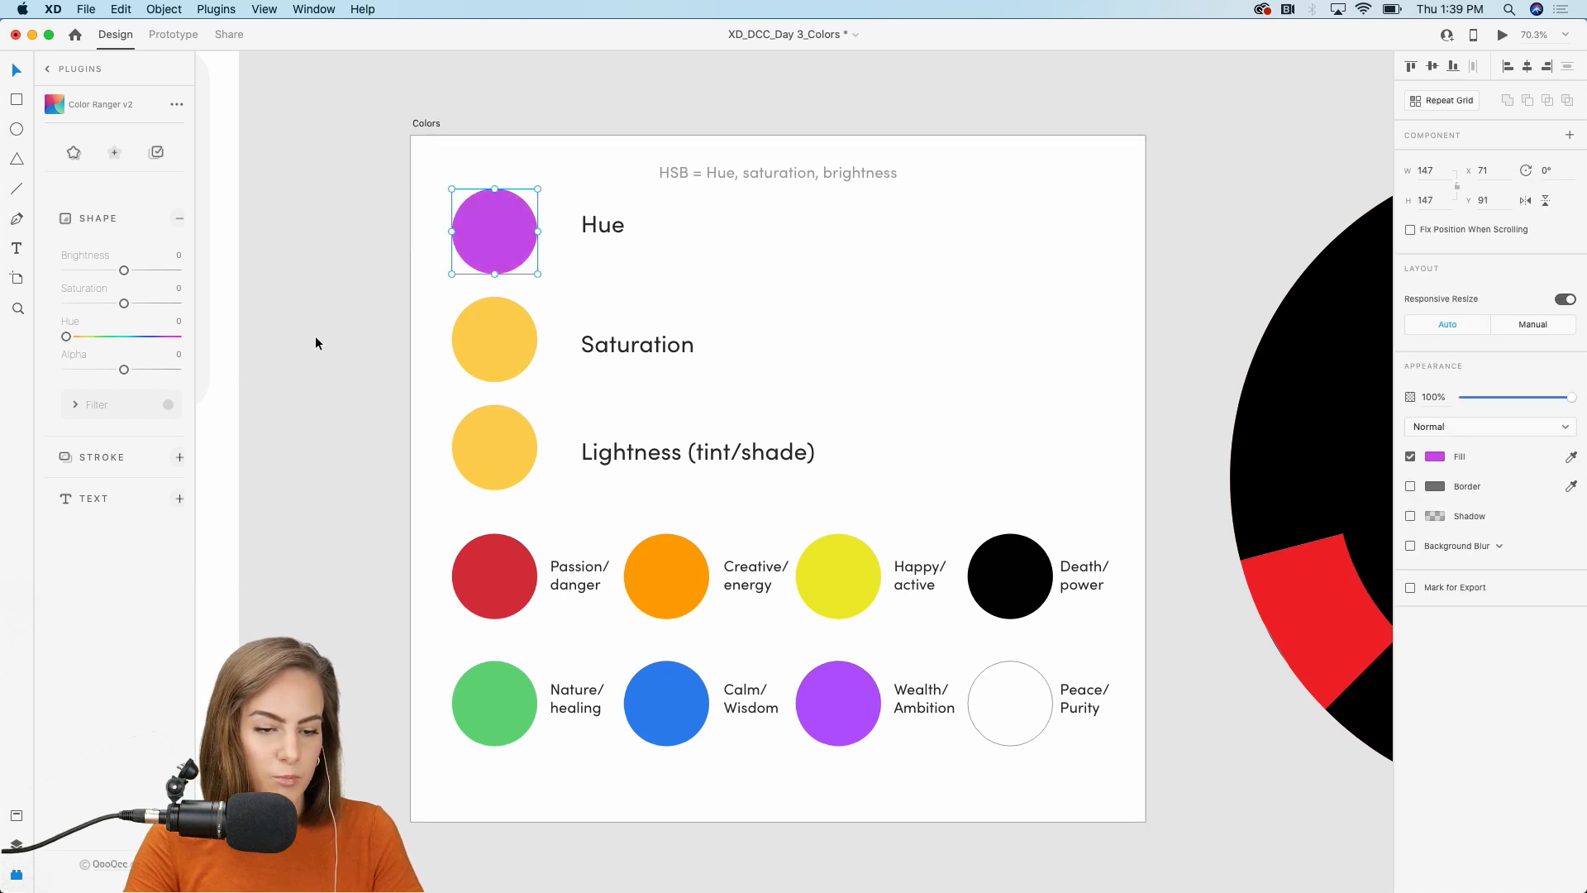
pyautogui.press('i')
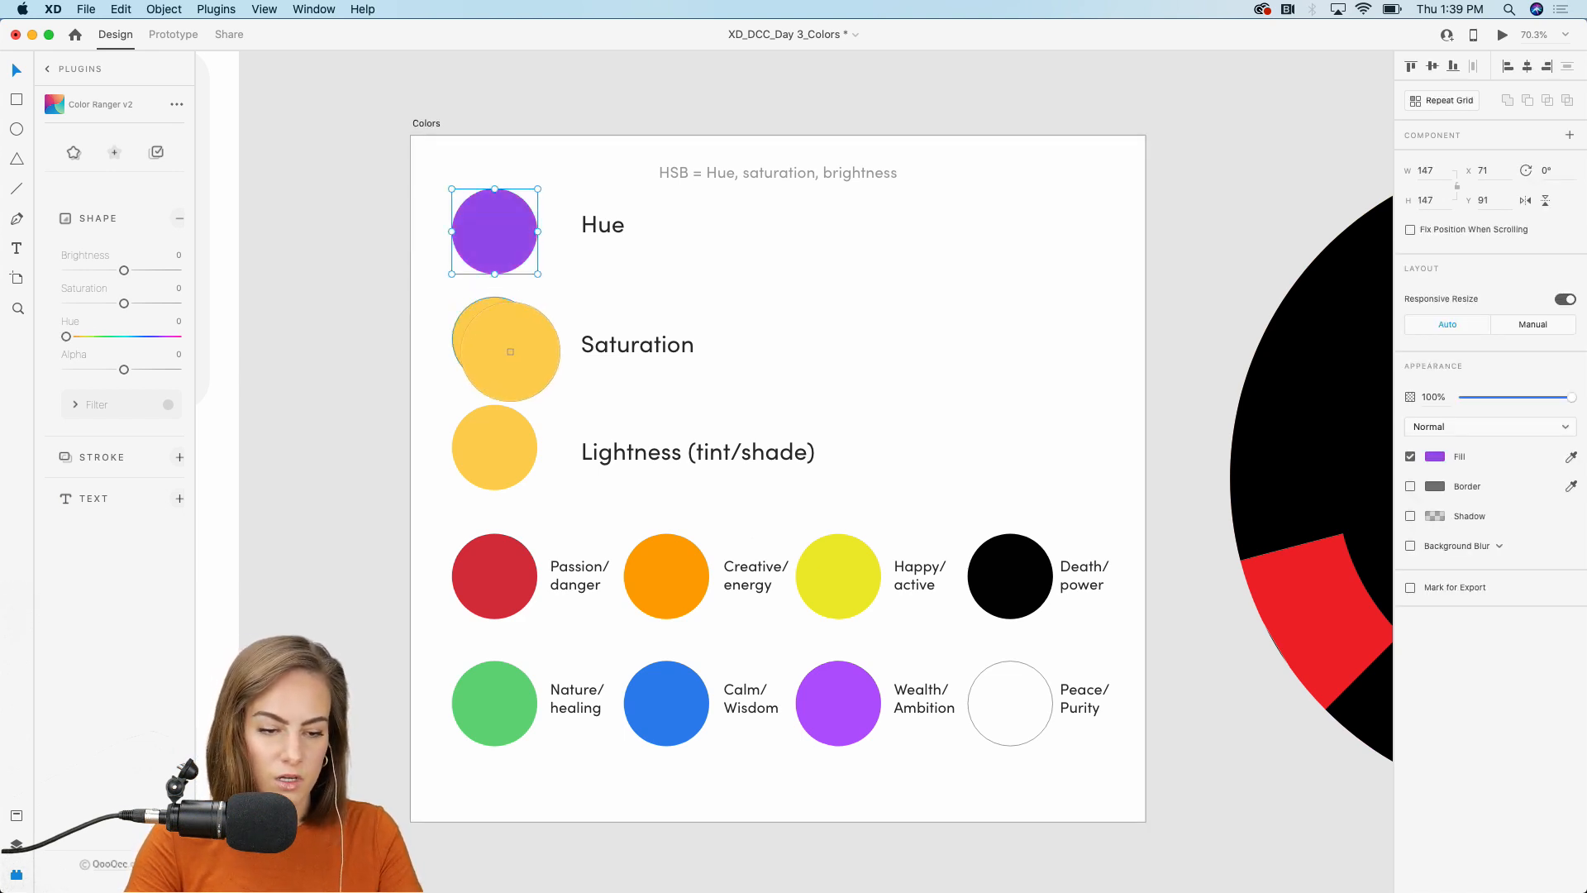
pyautogui.click(510, 352)
pyautogui.click(15, 814)
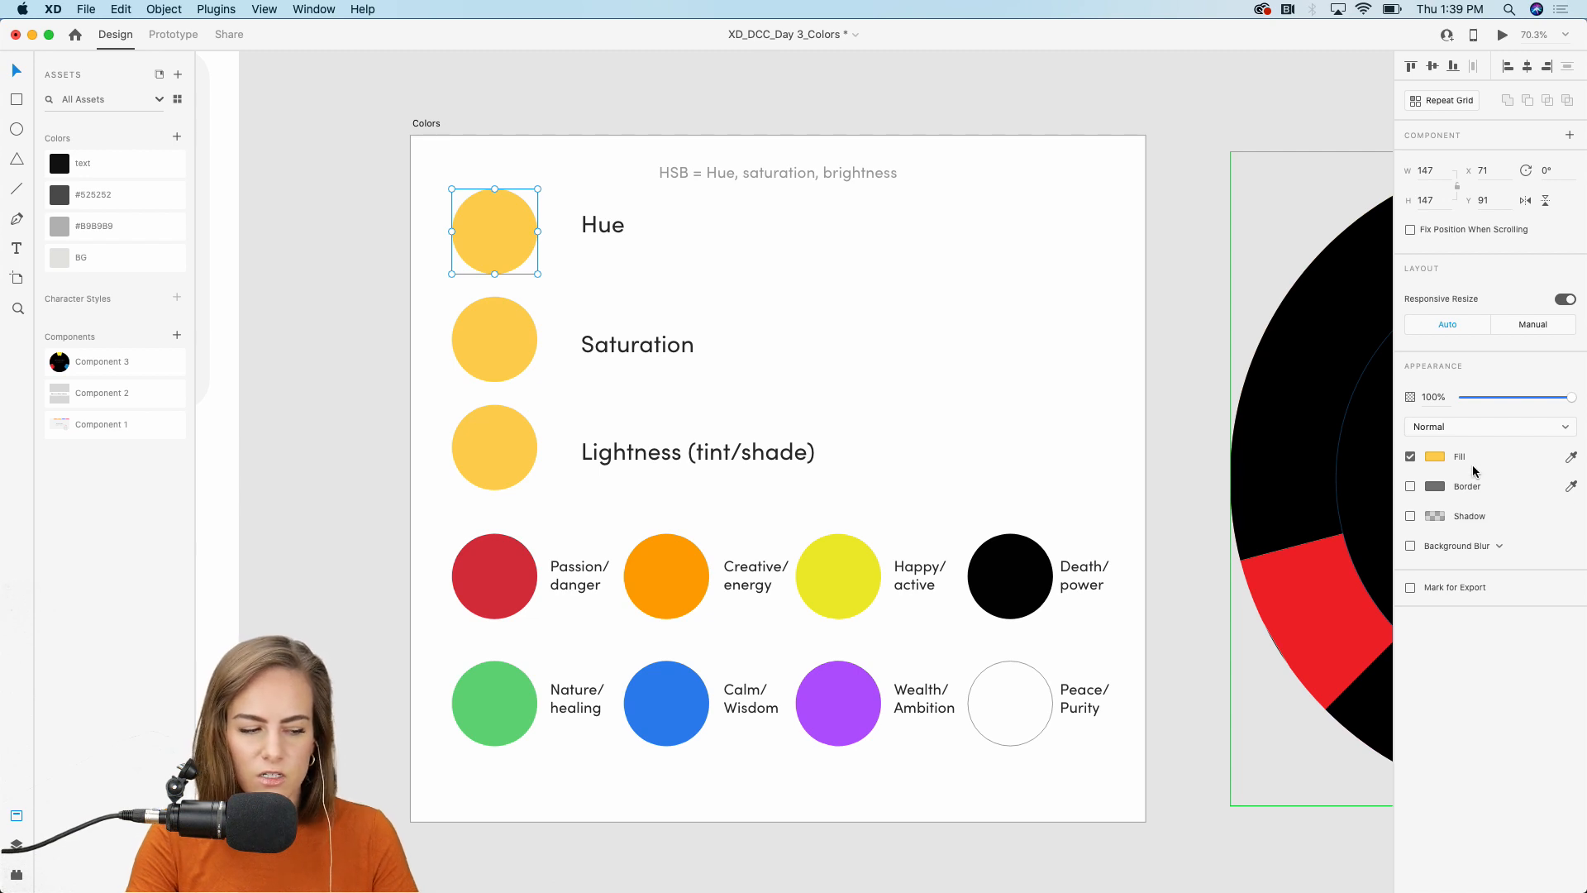
# Step: Try changing the Hue circle's fill to a purple with hue 288, and undo the change
pyautogui.click(1435, 455)
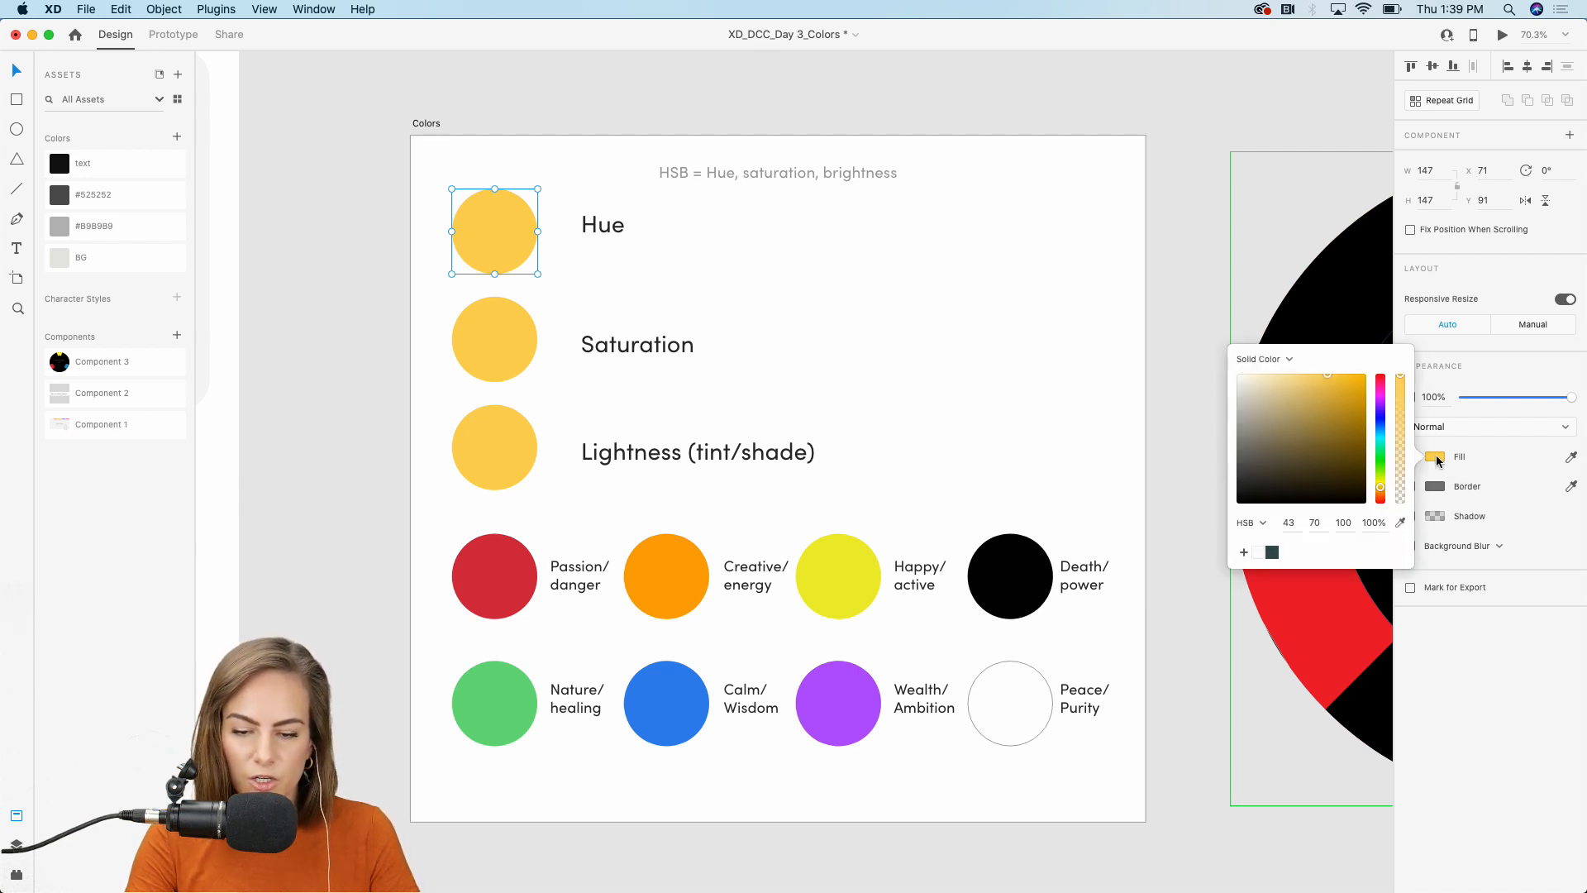
pyautogui.moveTo(1379, 490); pyautogui.dragTo(1387, 398)
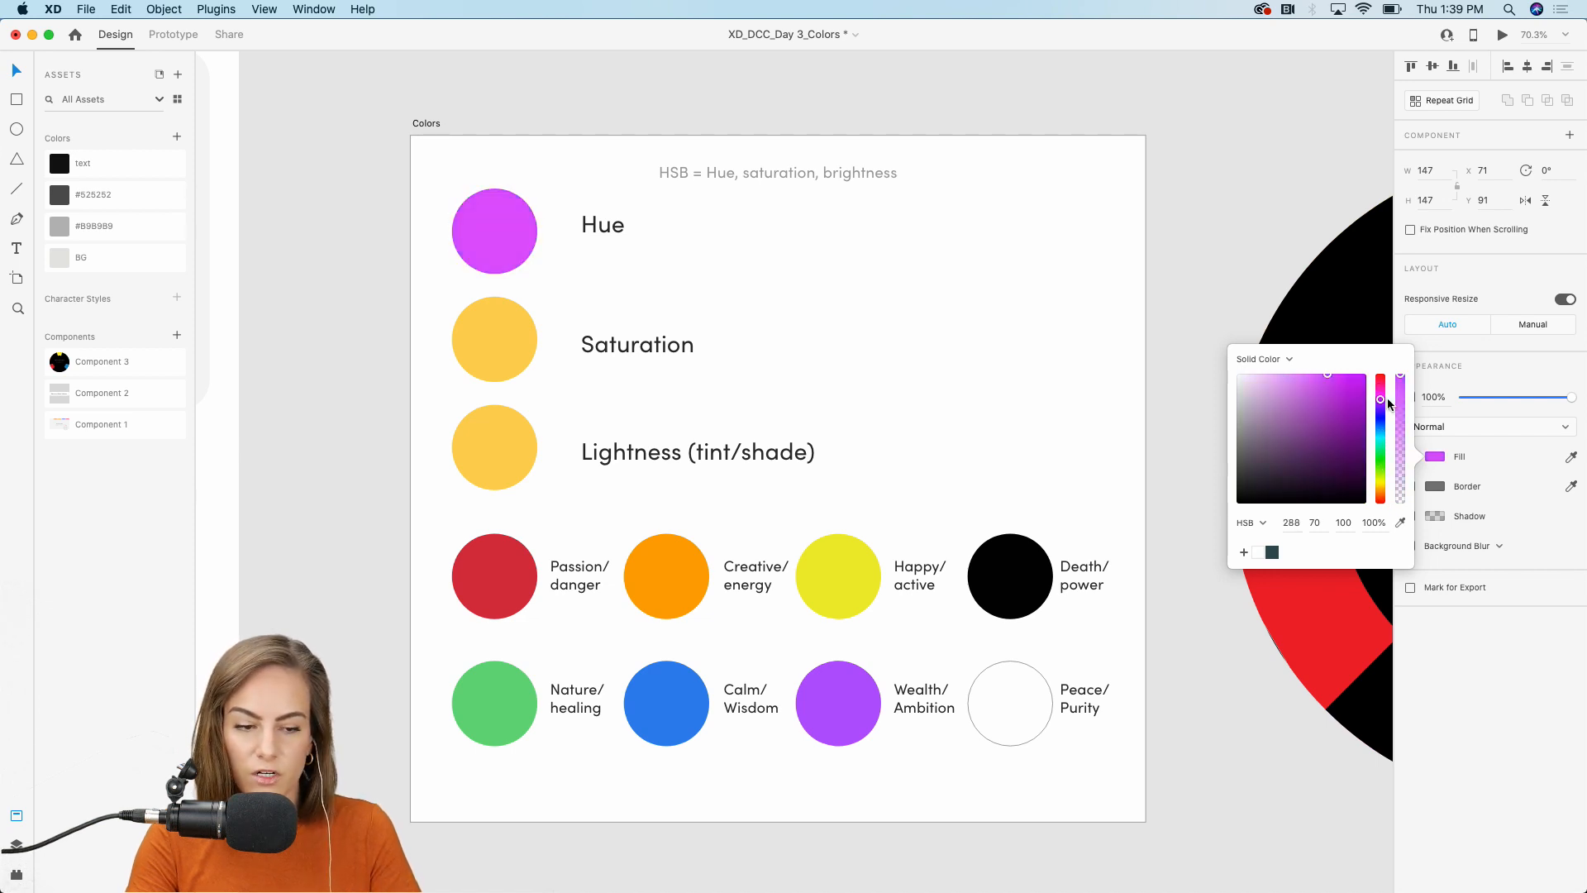
pyautogui.click(922, 274)
pyautogui.press('cmd+z')
# Step: Place three copies of the yellow Hue circle in a row beside the Hue label
pyautogui.moveTo(504, 191); pyautogui.dragTo(962, 220)
pyautogui.press('cmd+d')
pyautogui.press('cmd+d')
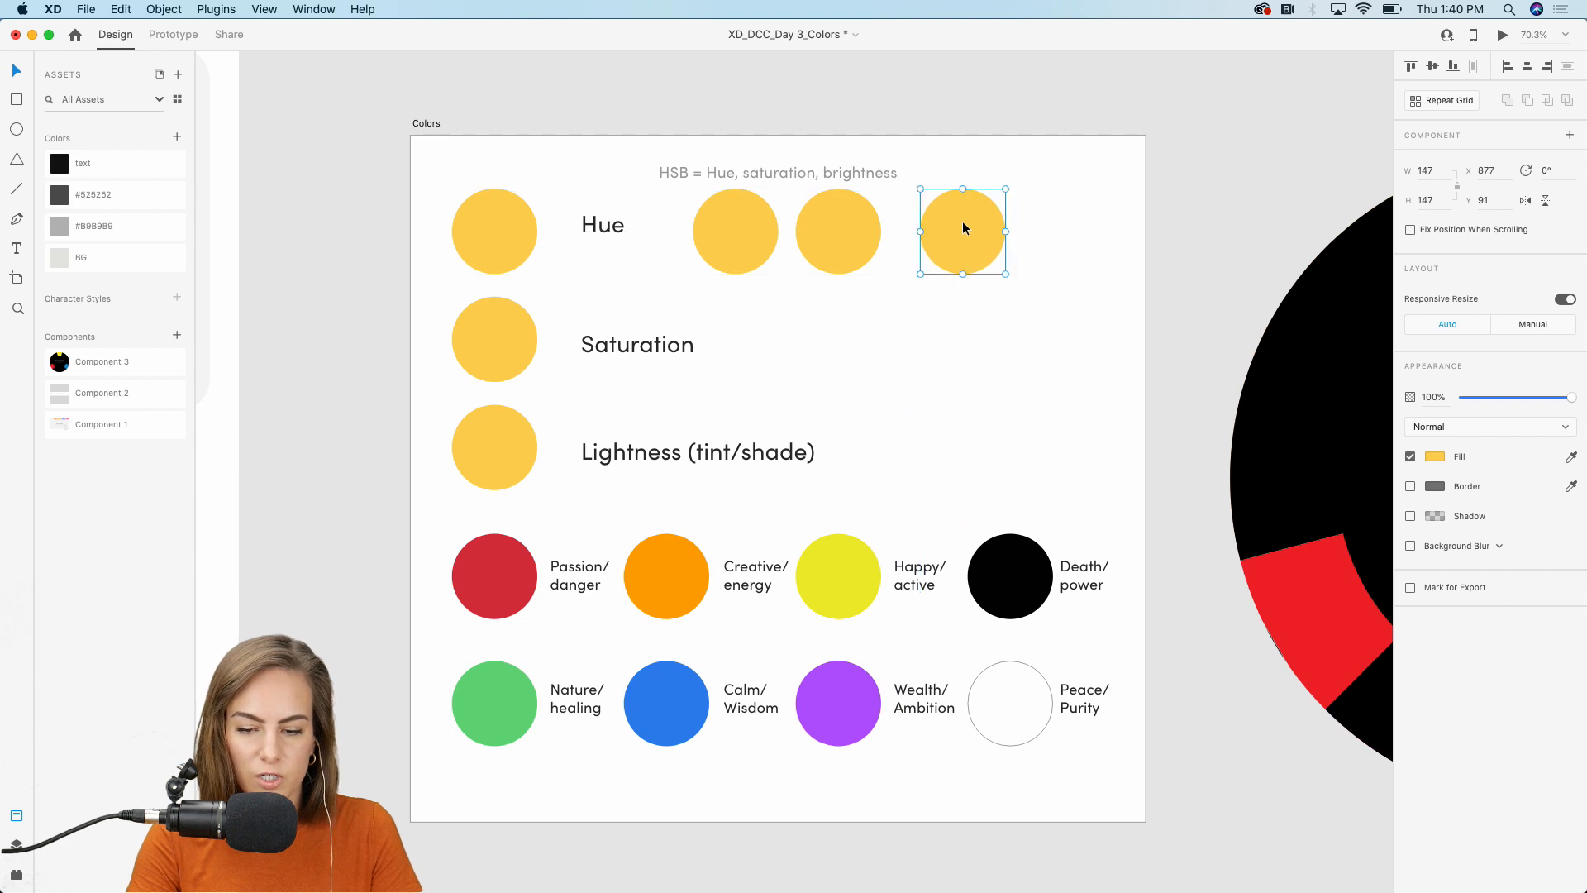
# Step: Set the fill hue of the rightmost Hue copy to 145 and the middle copy to 309, and space the middle copy evenly
pyautogui.click(1435, 458)
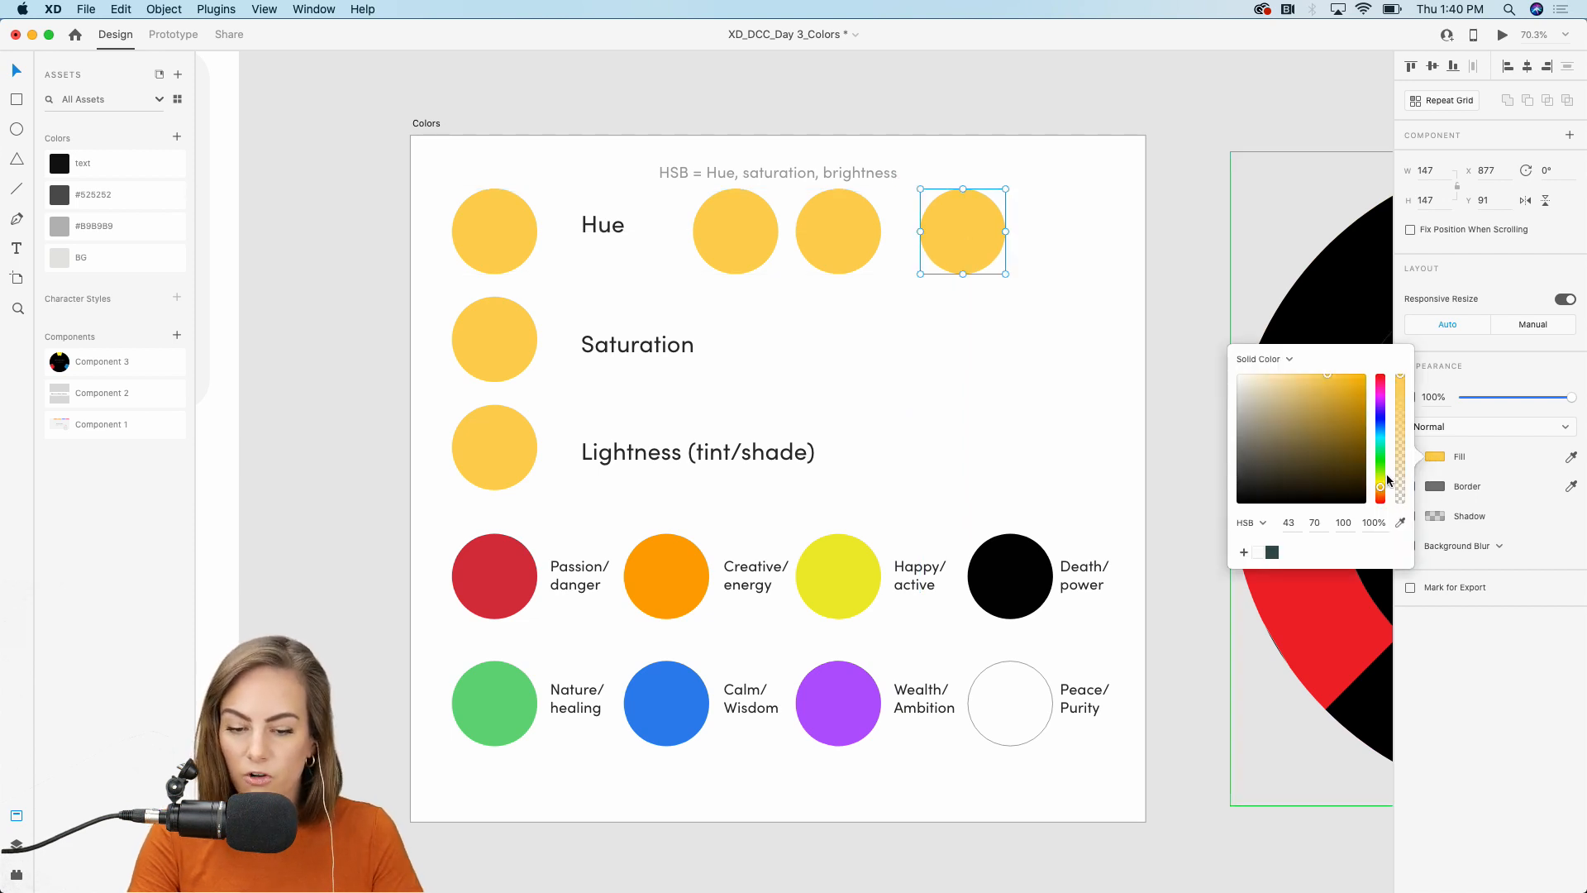
pyautogui.moveTo(1380, 494); pyautogui.dragTo(1382, 449)
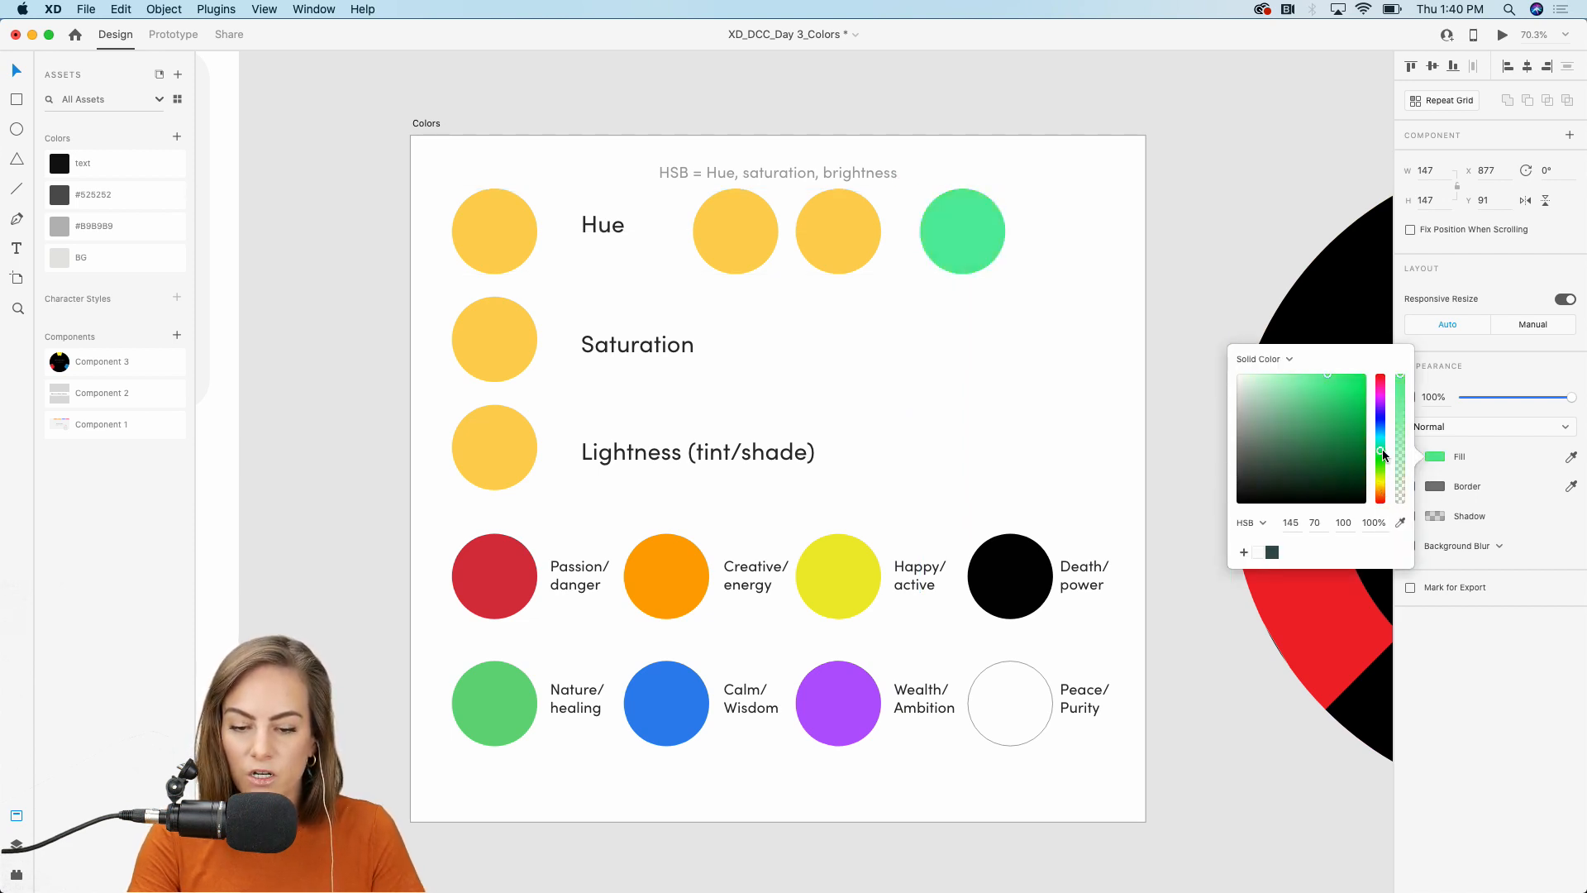
pyautogui.click(837, 219)
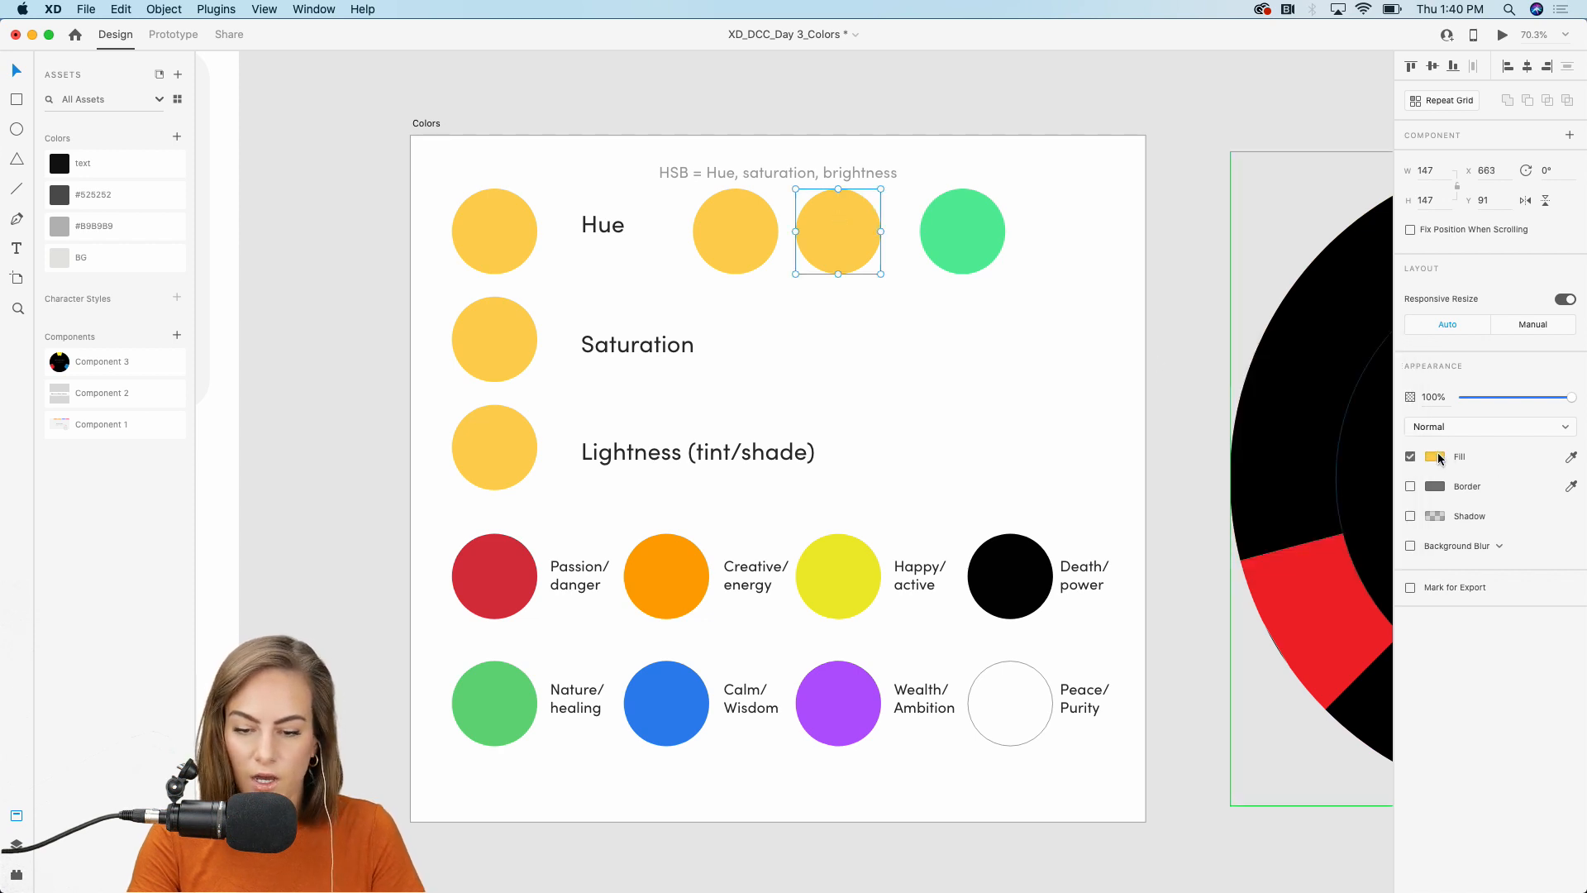
pyautogui.click(1438, 459)
pyautogui.moveTo(1379, 492); pyautogui.dragTo(1380, 393)
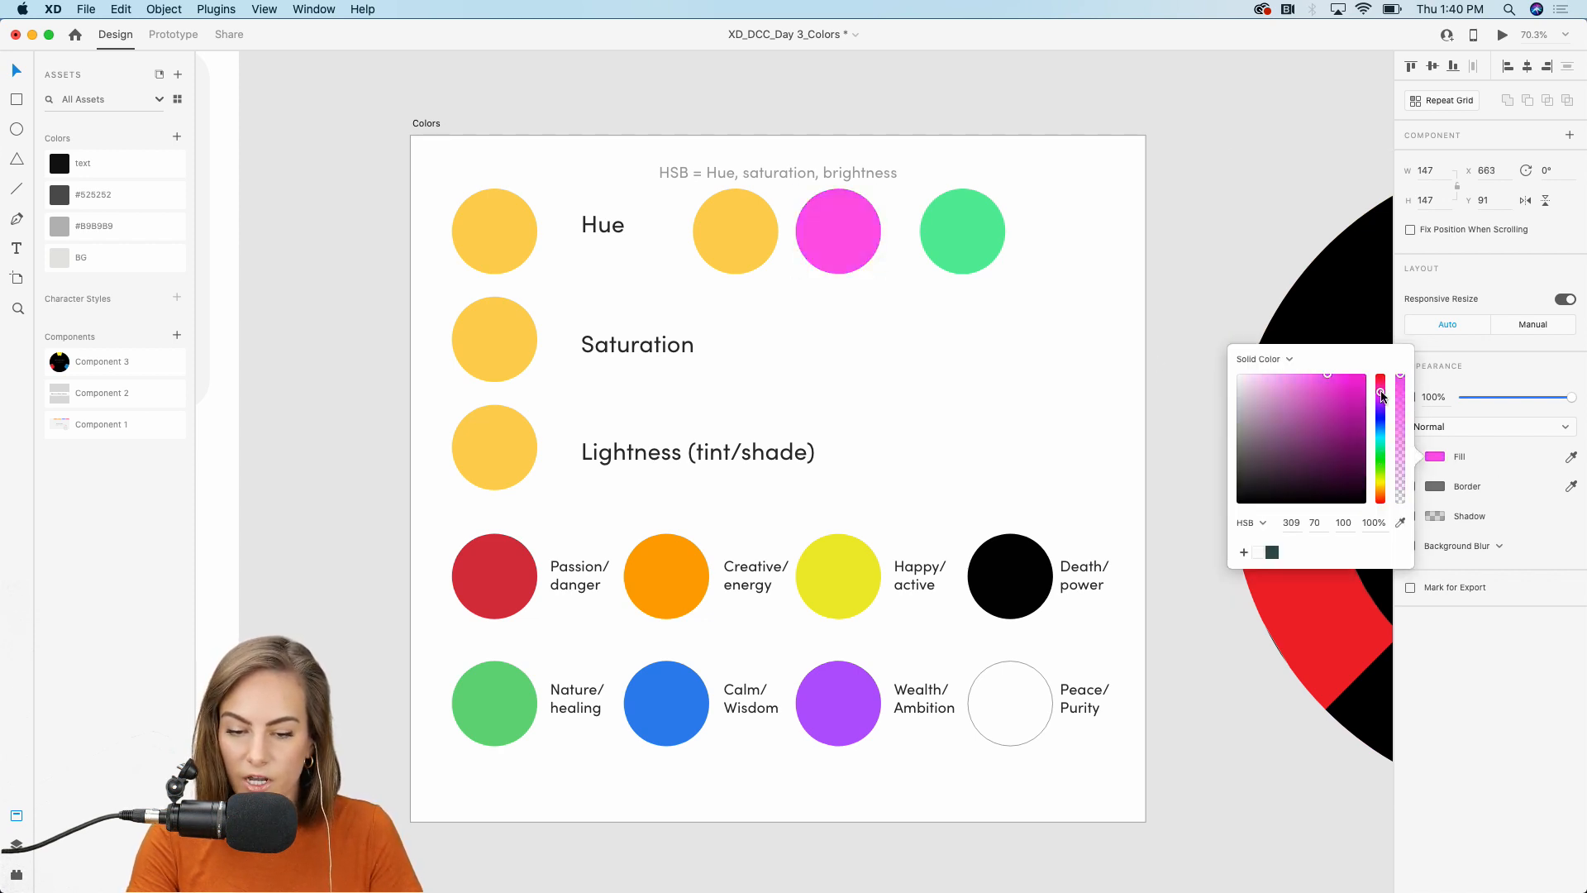
pyautogui.click(1112, 312)
pyautogui.moveTo(839, 235); pyautogui.dragTo(855, 239)
pyautogui.click(1058, 339)
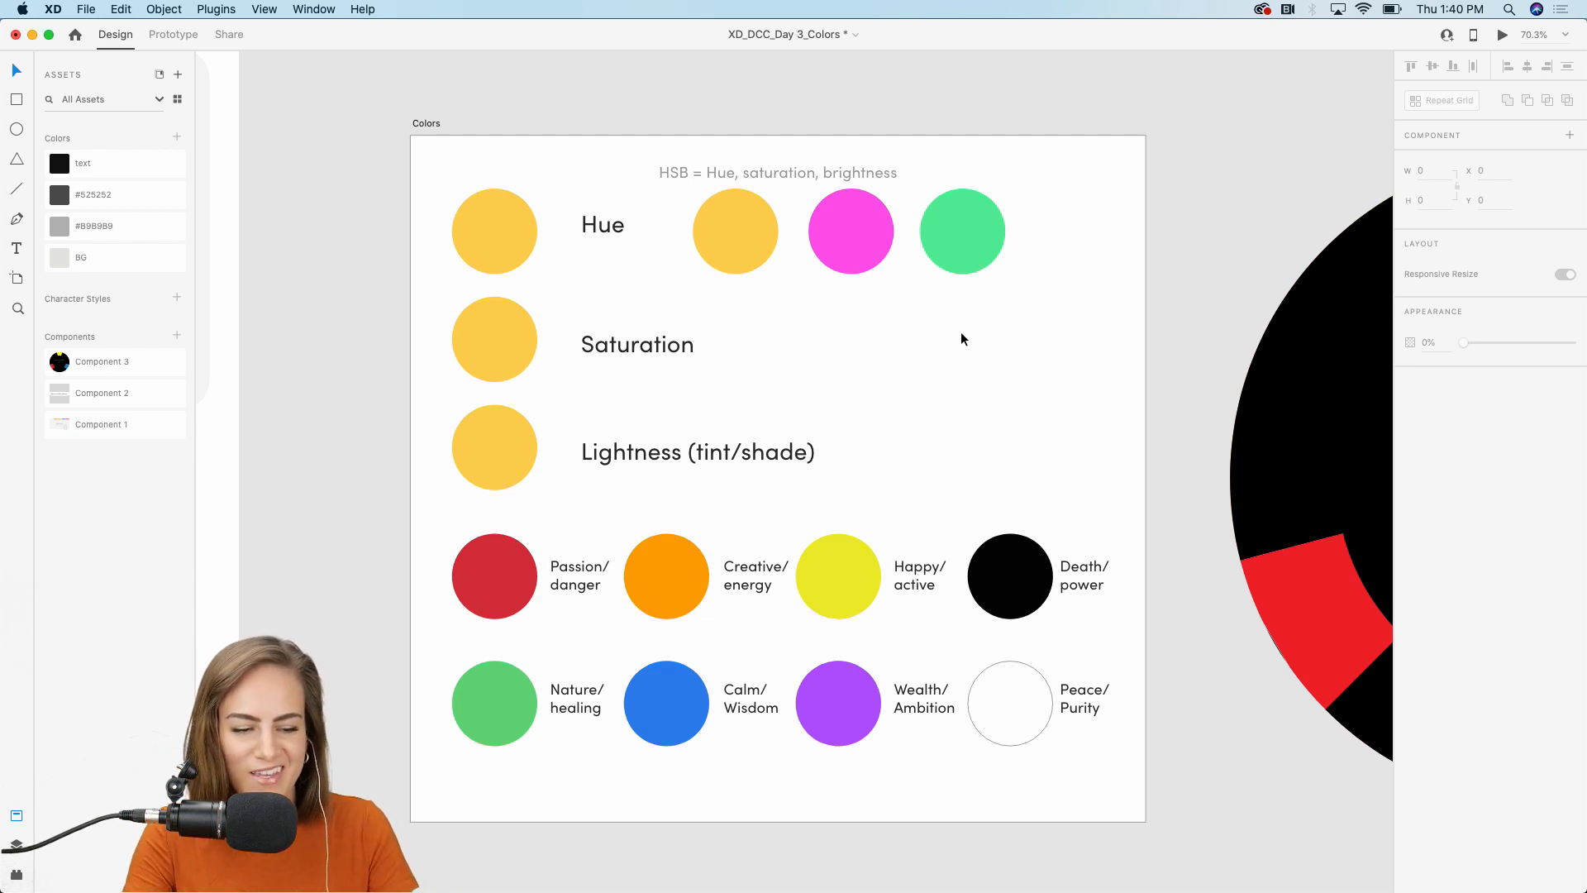
# Step: Place three copies of the yellow Saturation circle in a row beside the Saturation label
pyautogui.click(509, 349)
pyautogui.press('super+d')
pyautogui.moveTo(509, 349); pyautogui.dragTo(999, 352)
pyautogui.press('super+d')
pyautogui.press('super+d')
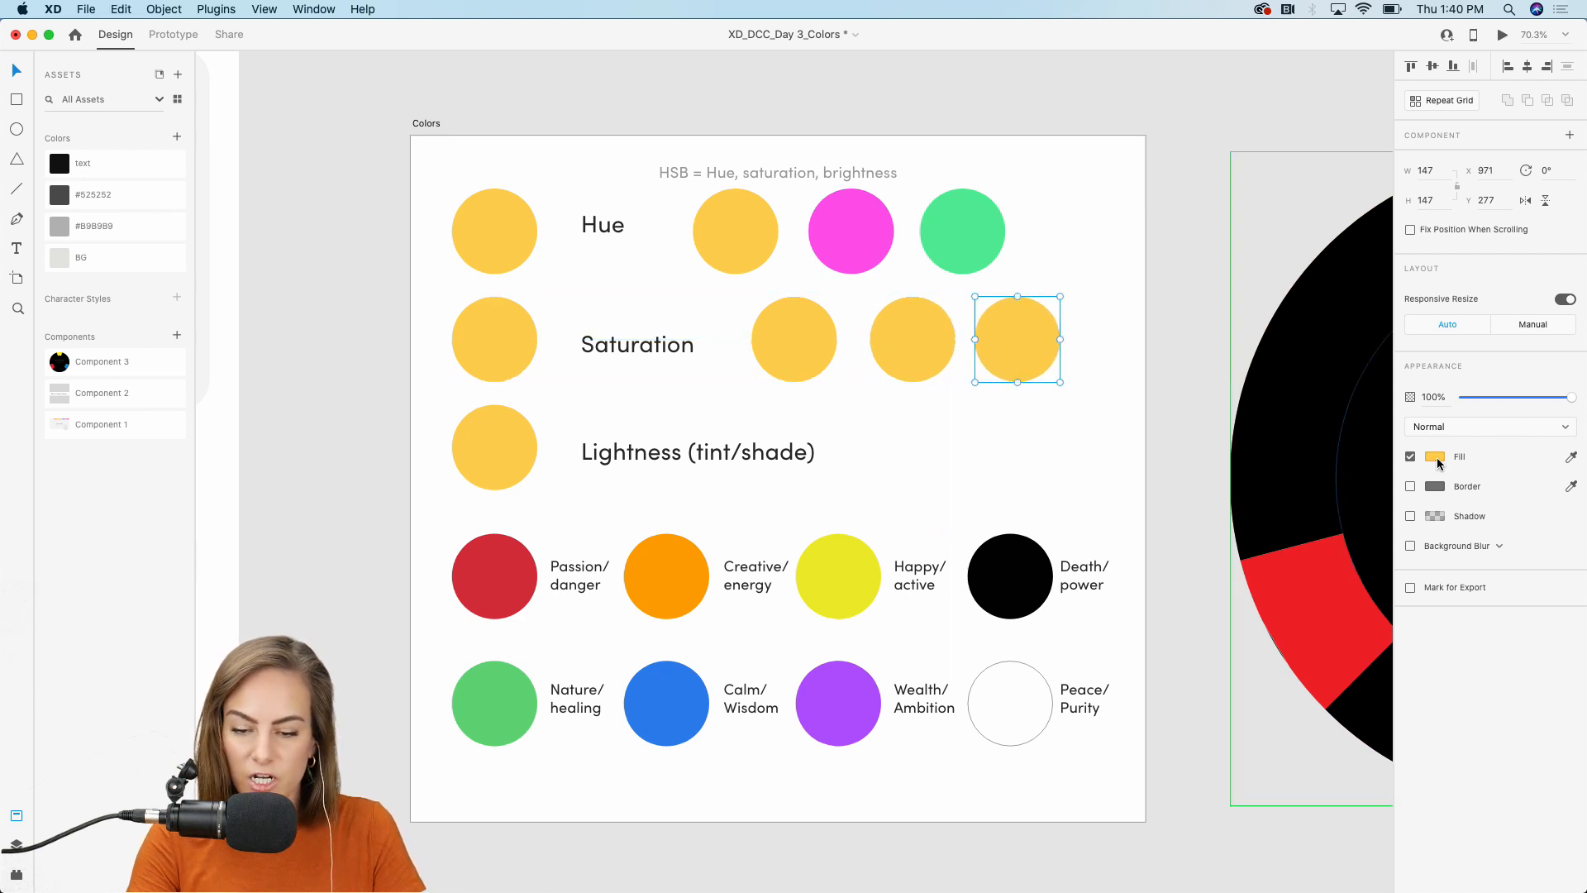
# Step: Check the rightmost Saturation copy's fill as a Hex value and switch the color model back to HSB
pyautogui.click(1435, 457)
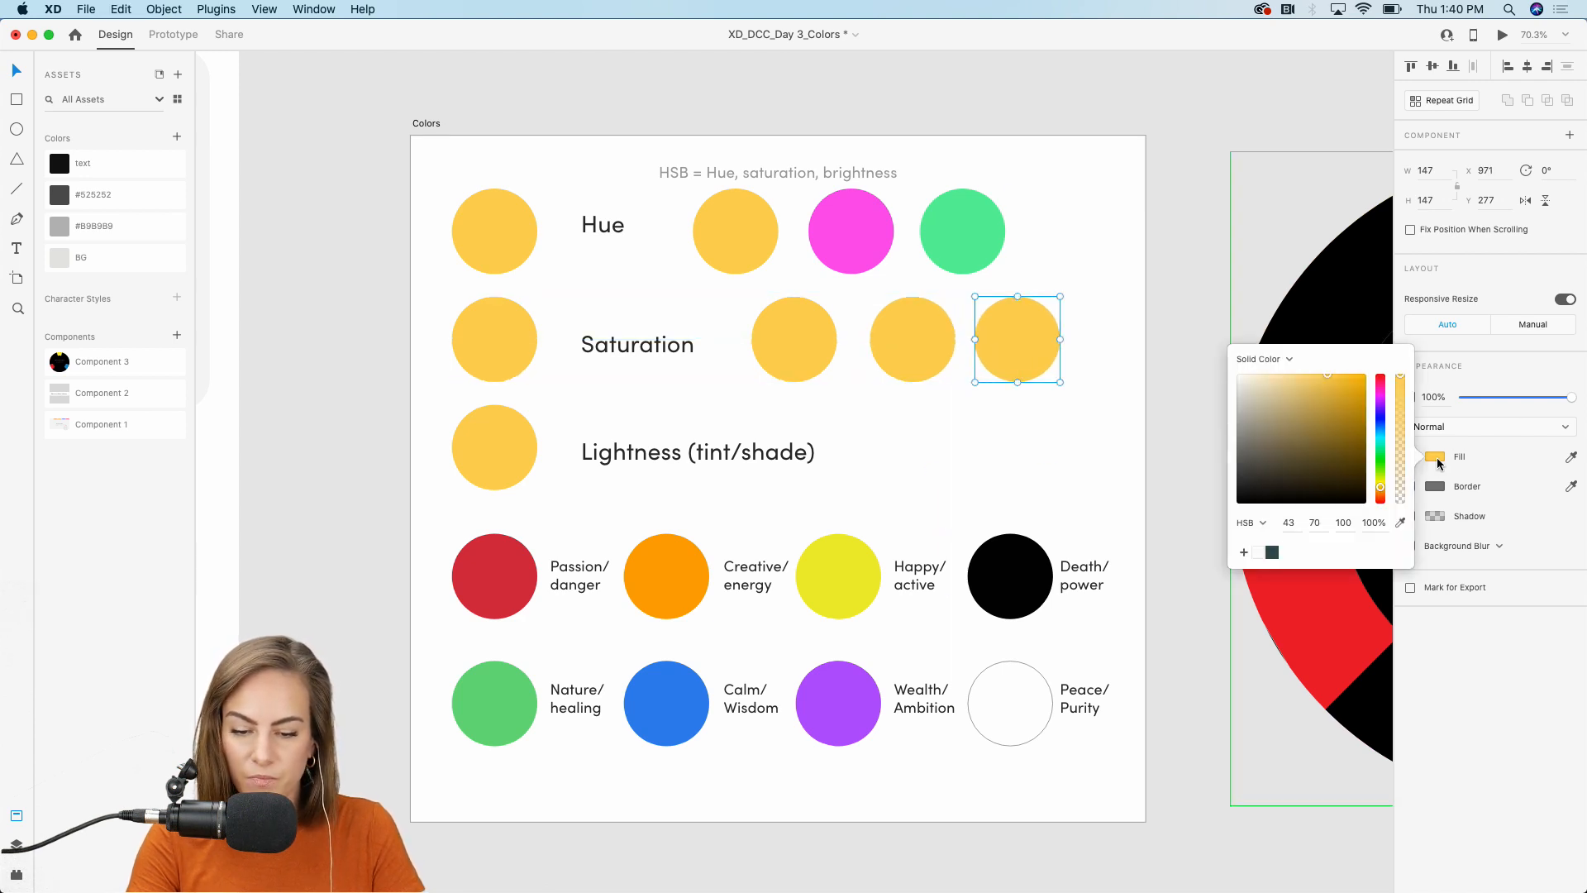
pyautogui.click(1249, 524)
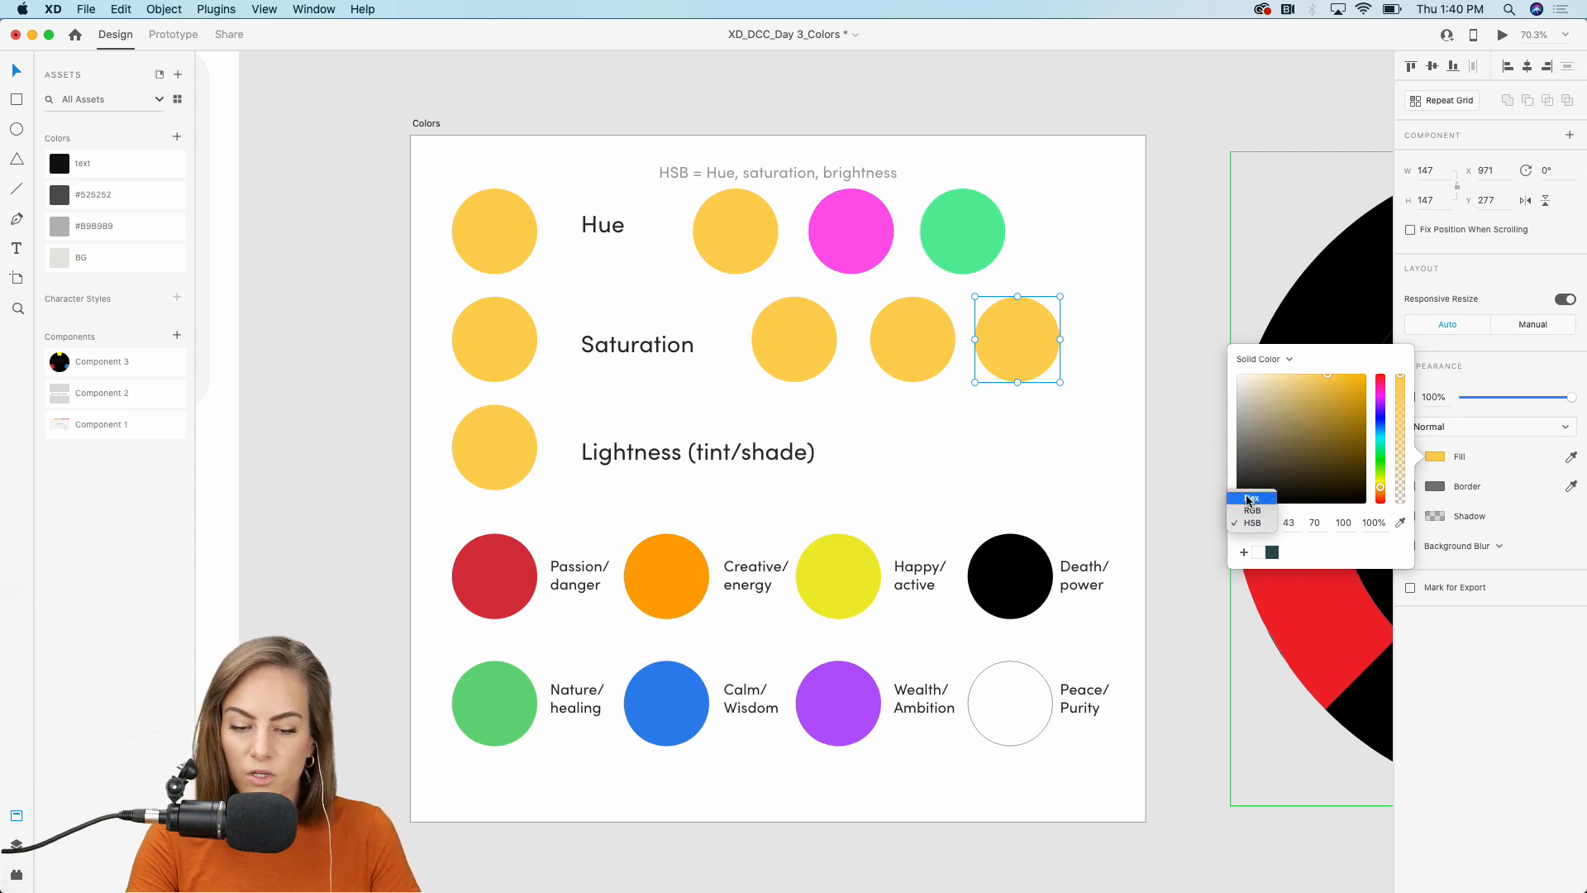
pyautogui.click(1249, 499)
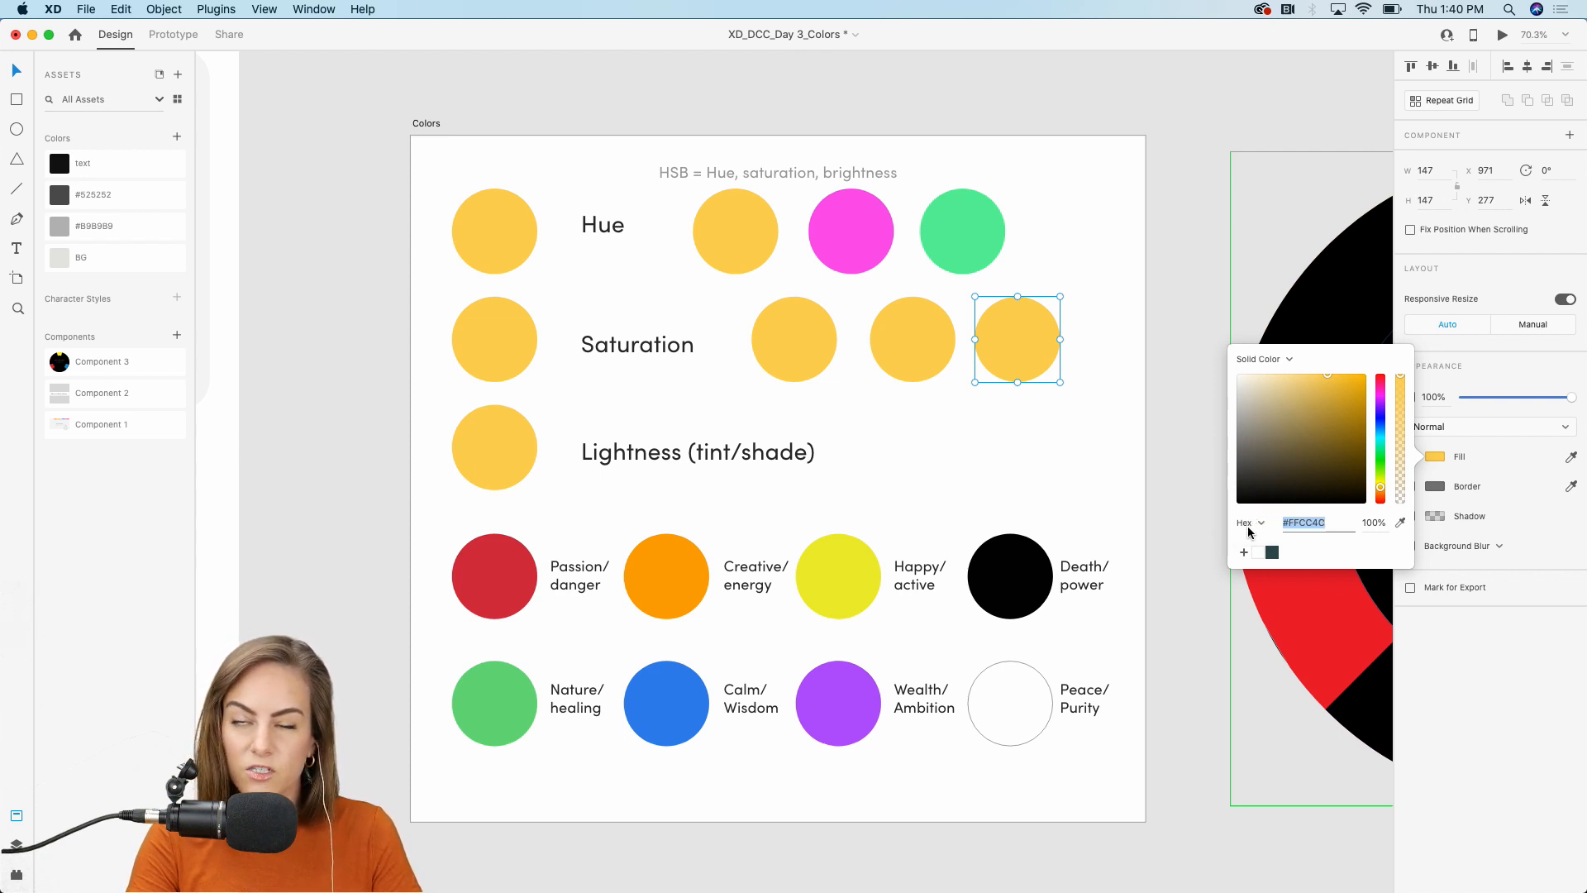
pyautogui.click(1280, 525)
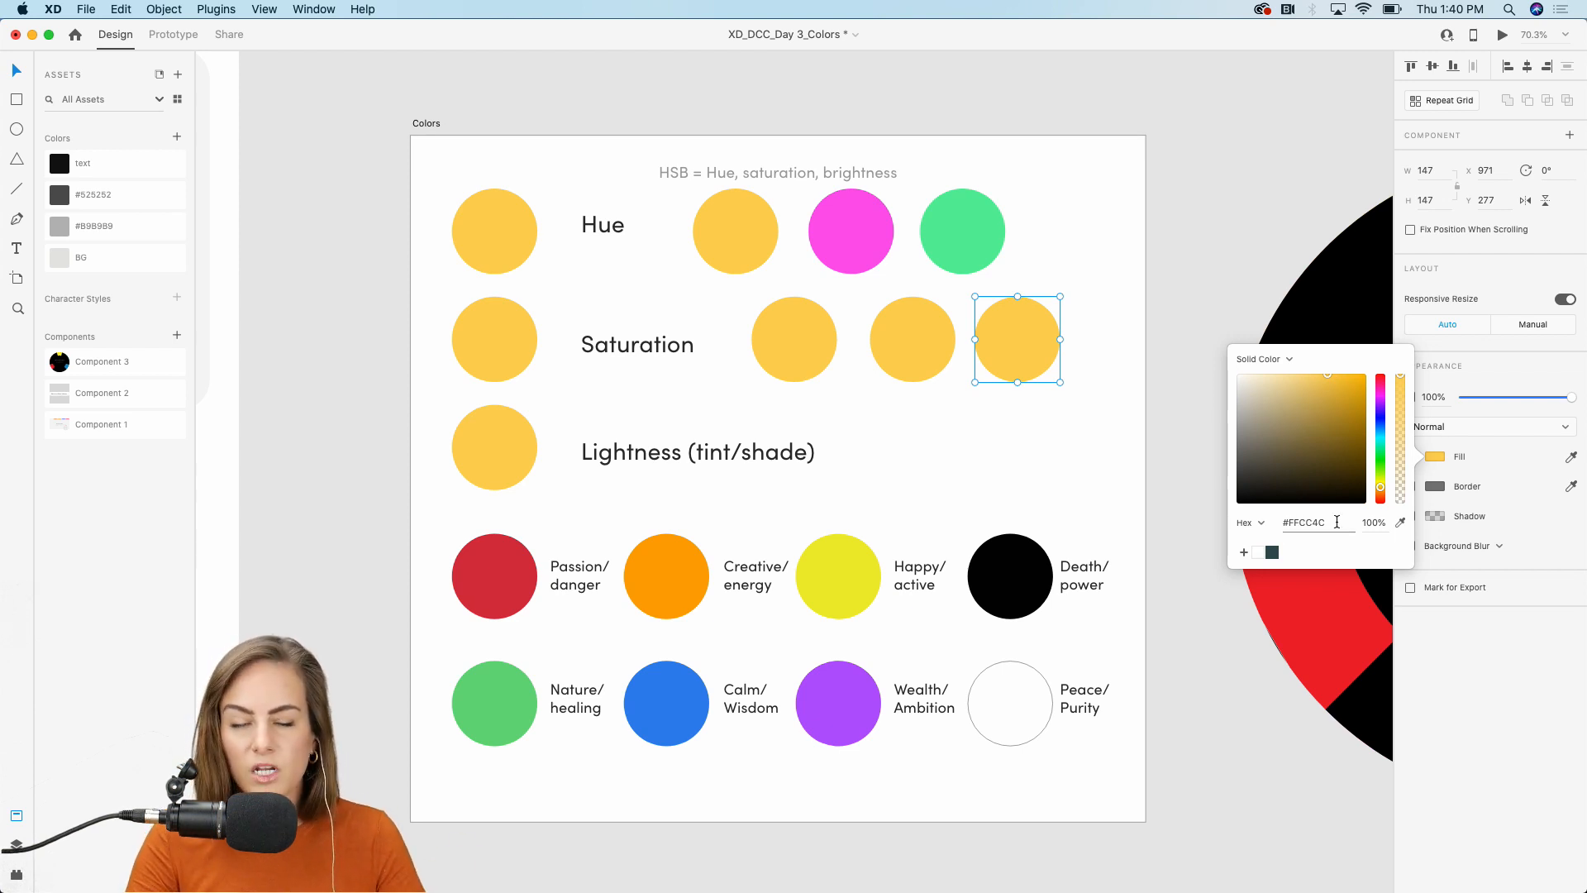
pyautogui.click(1252, 523)
pyautogui.click(1253, 548)
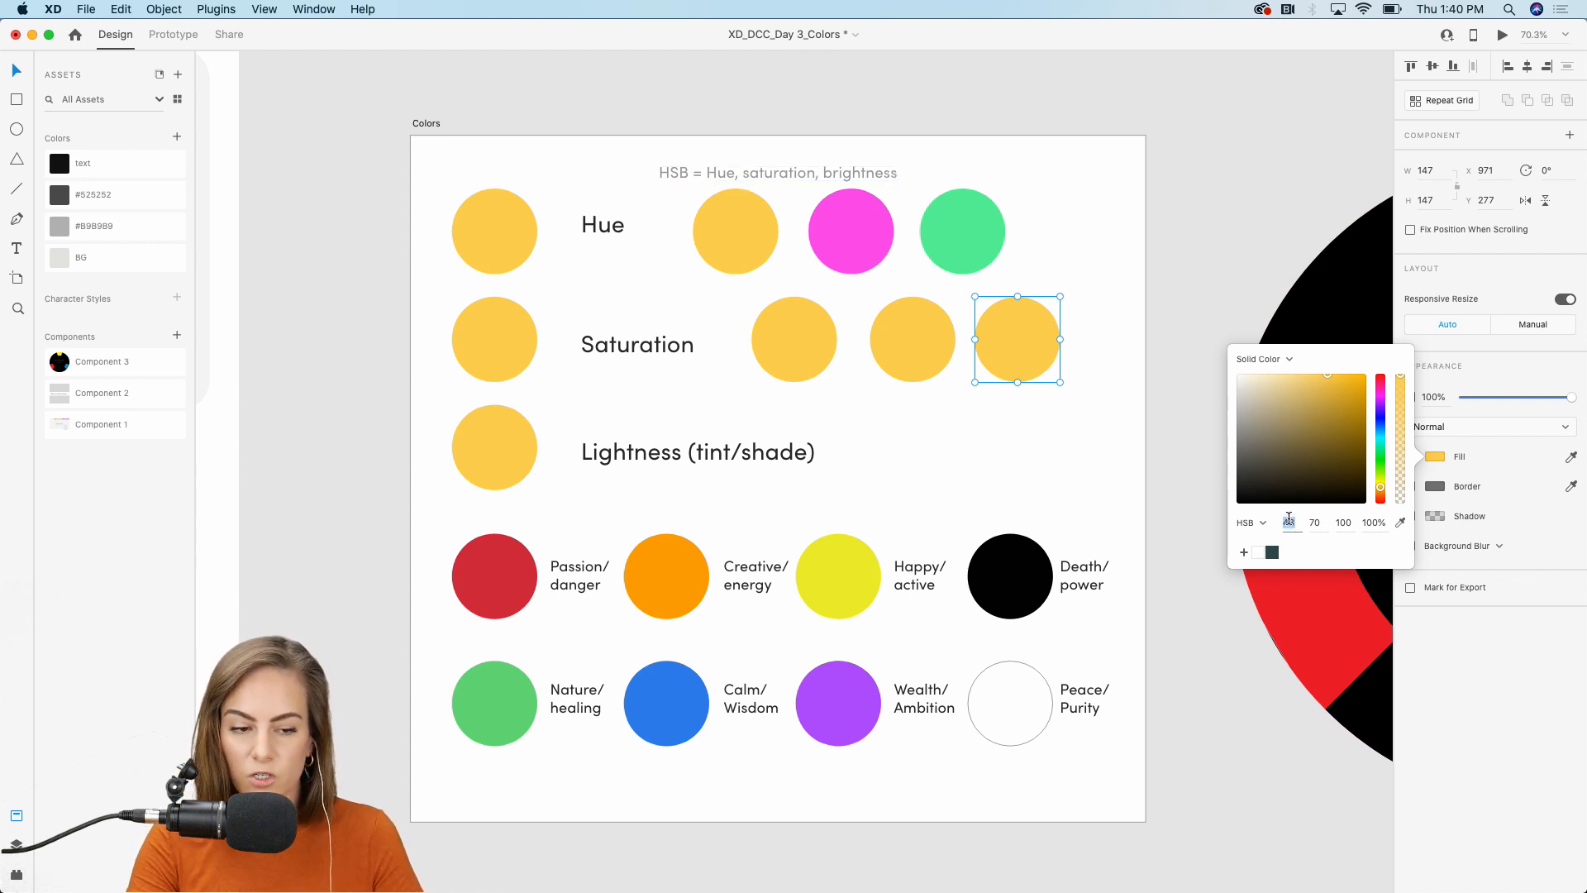
# Step: Try a hue of 20 and other hues on the rightmost Saturation copy, and undo the changes
pyautogui.write('20')
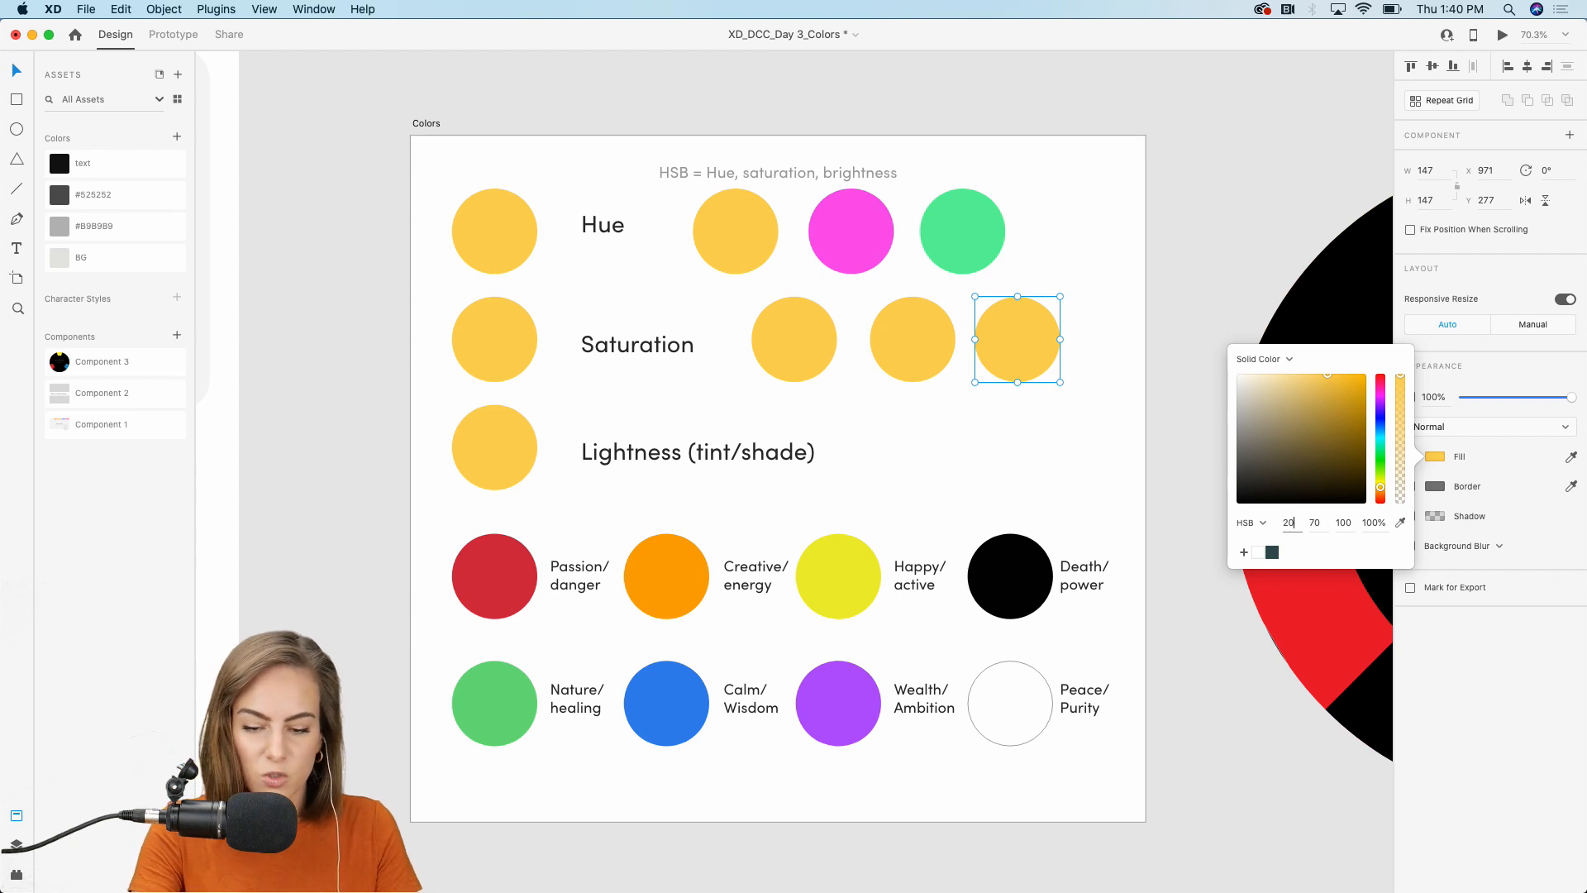
pyautogui.press('Return')
pyautogui.moveTo(1380, 495); pyautogui.dragTo(1382, 418)
pyautogui.press('super+z')
pyautogui.press('super+z')
# Step: Set the fill saturation of the rightmost Saturation copy to 20
pyautogui.click(1315, 523)
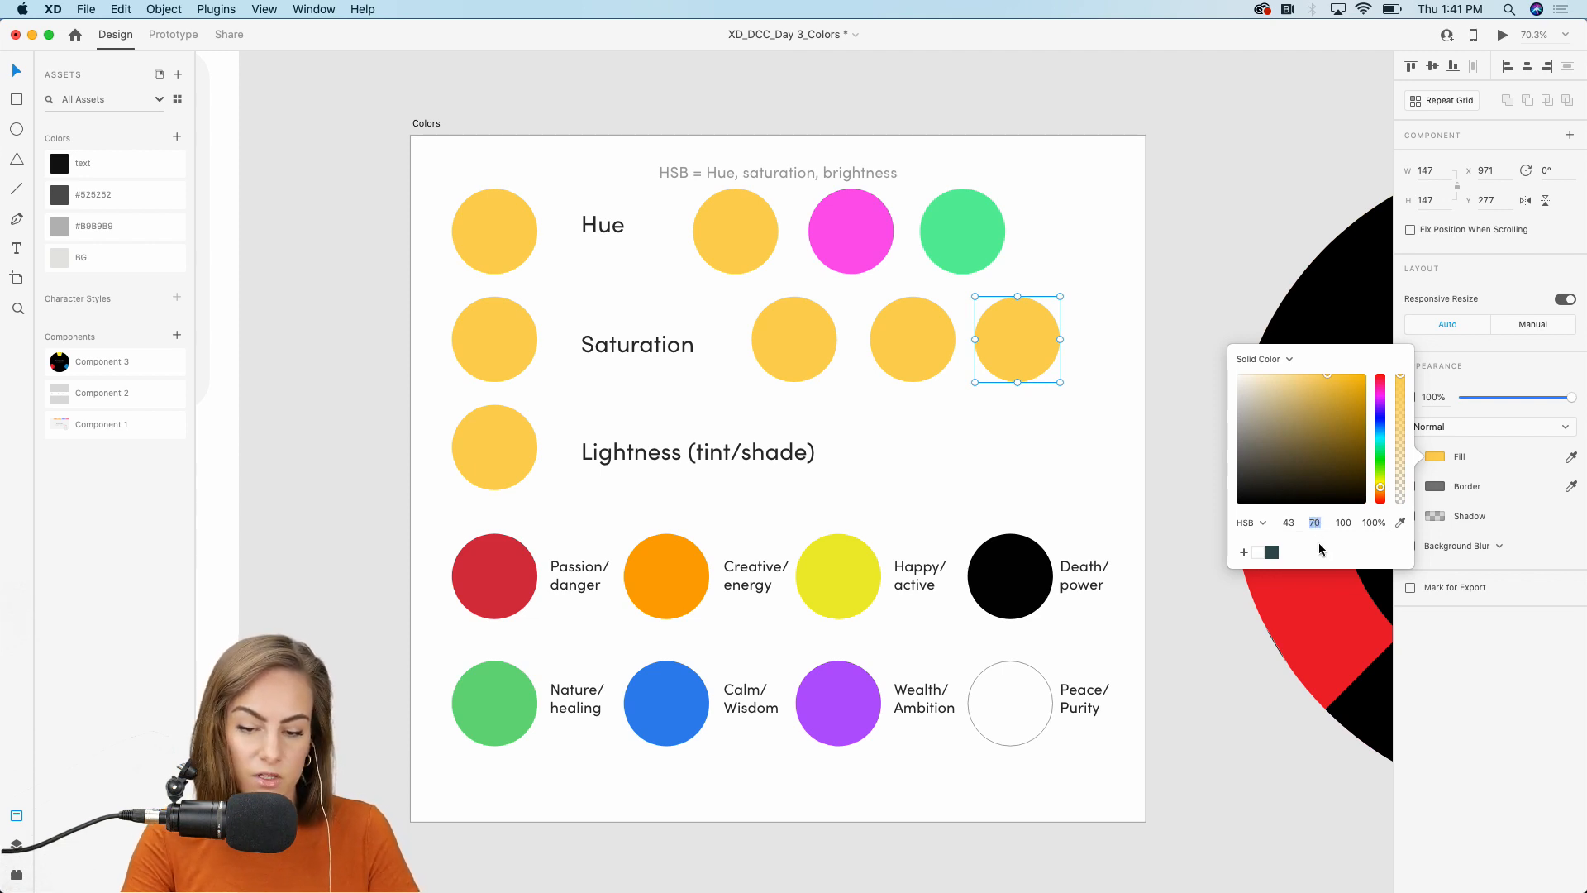
pyautogui.write('20')
pyautogui.press('Return')
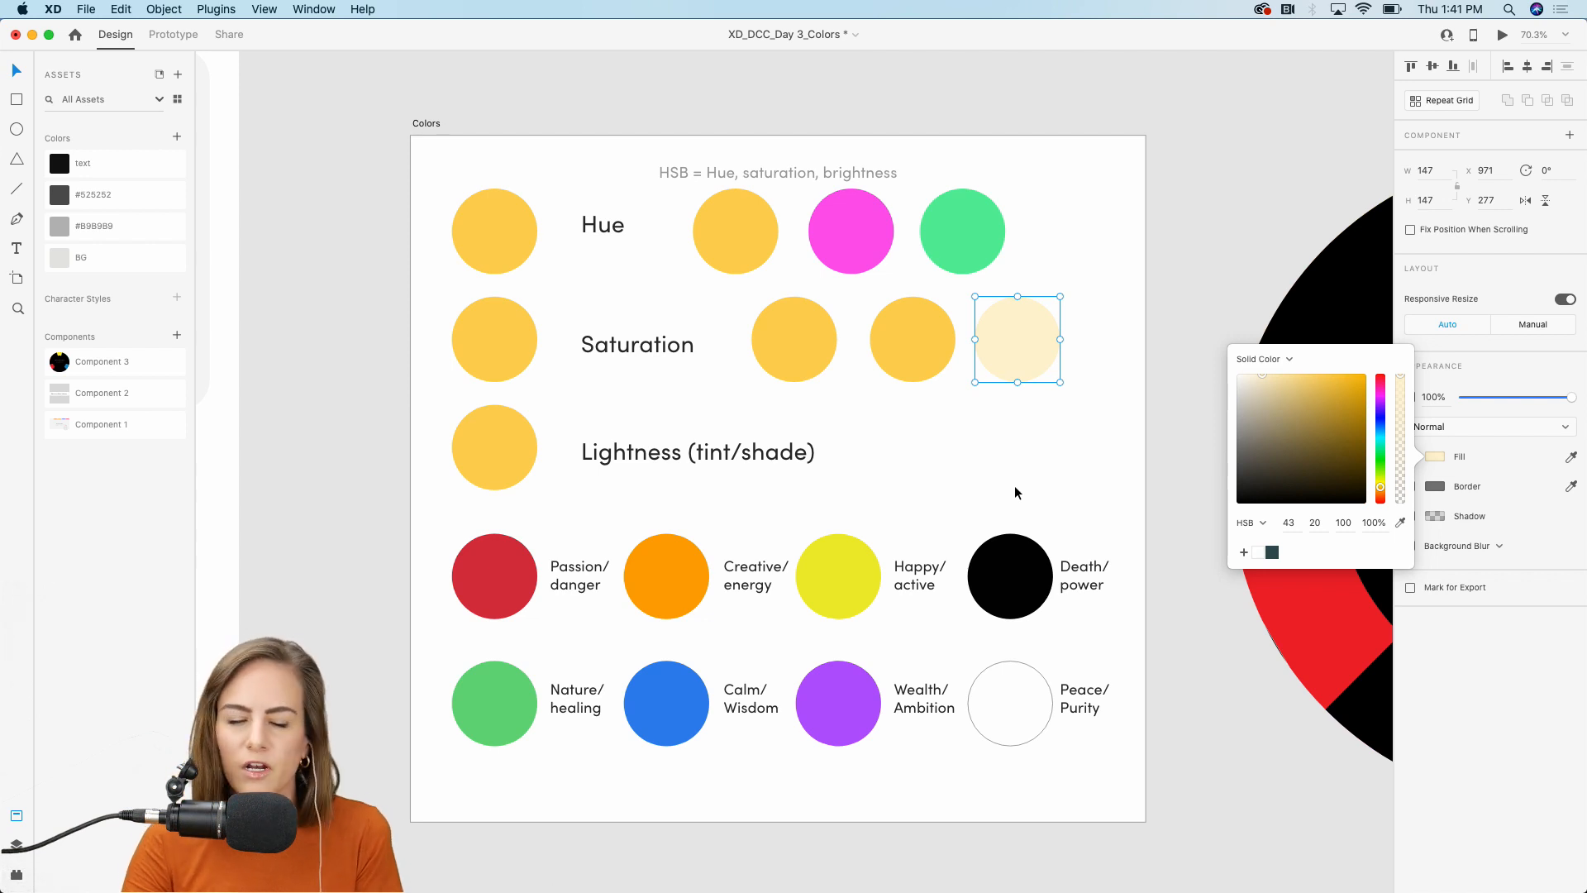
# Step: Set the fill saturation of the middle Saturation copy to 100
pyautogui.click(921, 344)
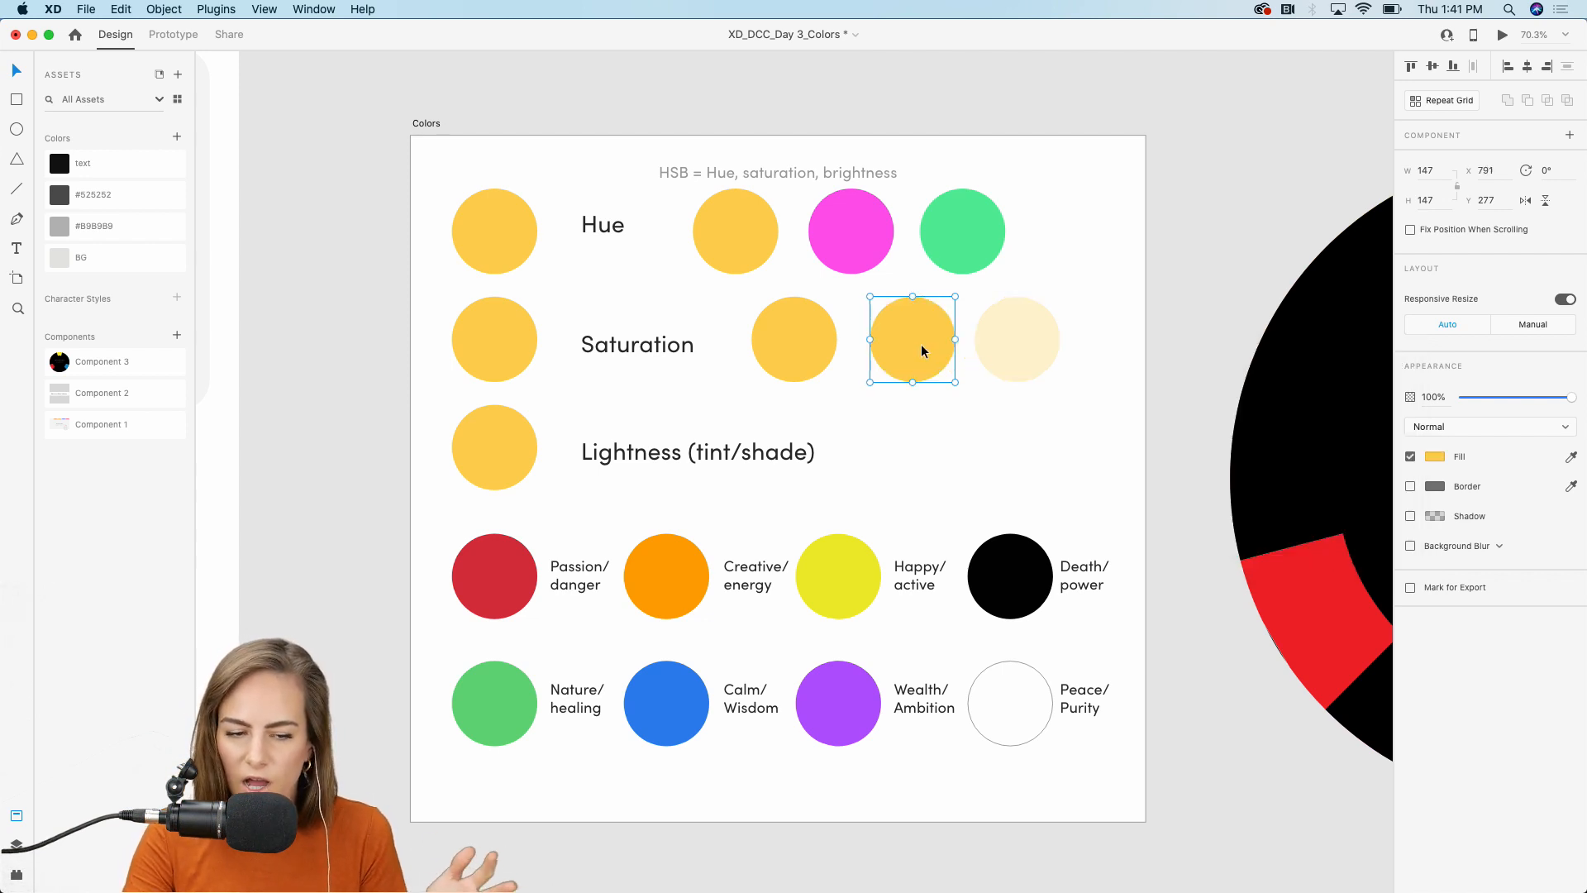
pyautogui.click(1436, 458)
pyautogui.click(1316, 523)
pyautogui.write('100')
pyautogui.press('Return')
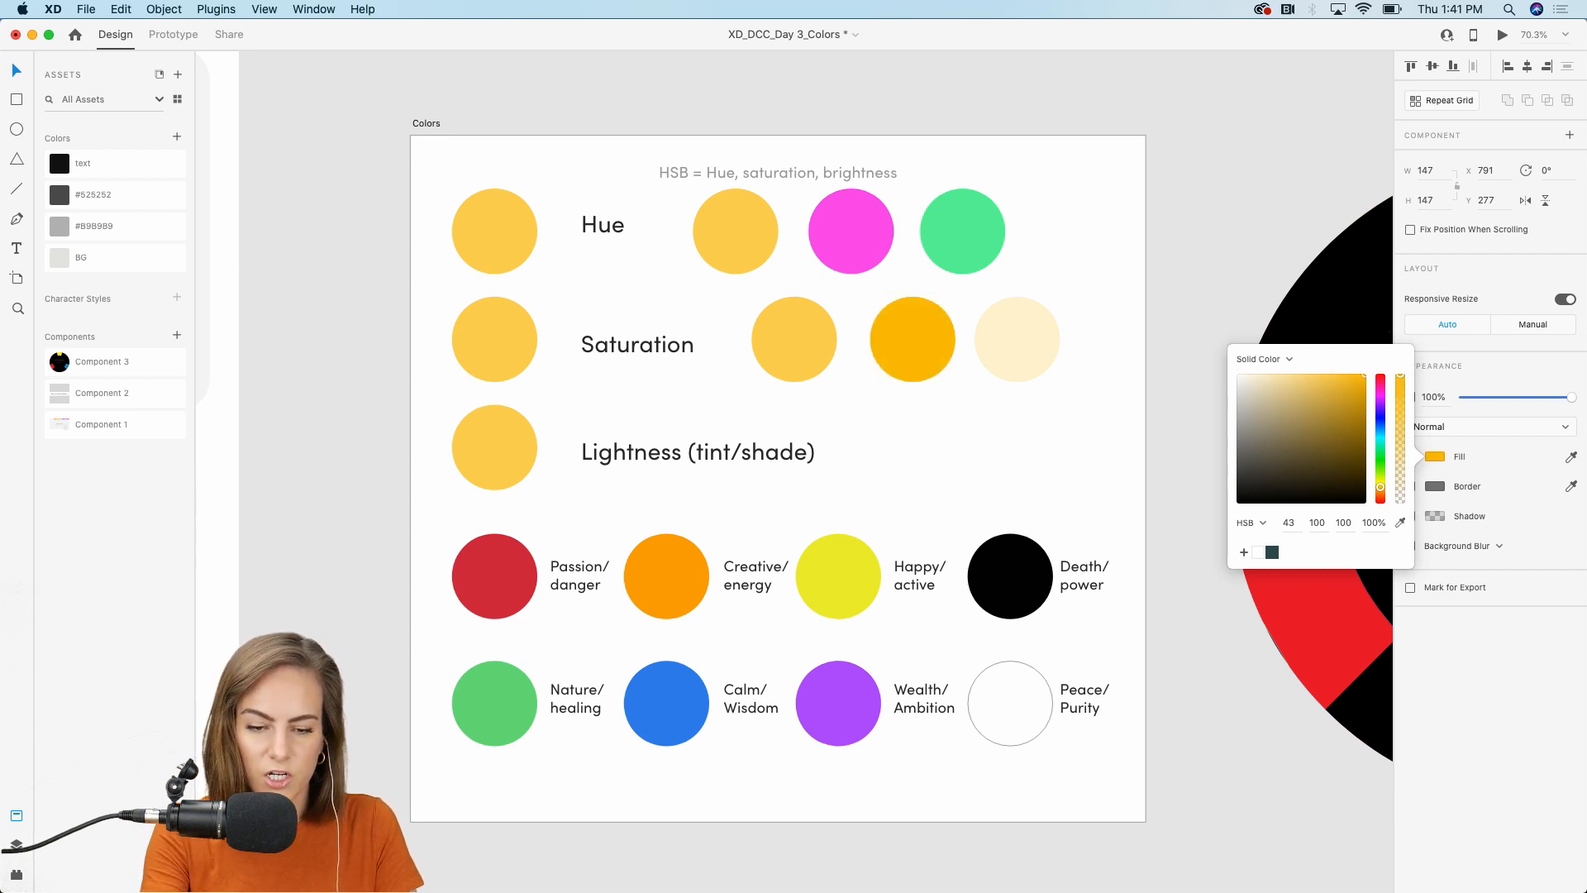
# Step: Set the fill saturation of the Saturation copy nearest the label to 50 and clear the selection
pyautogui.click(821, 339)
pyautogui.click(1440, 456)
pyautogui.click(1314, 522)
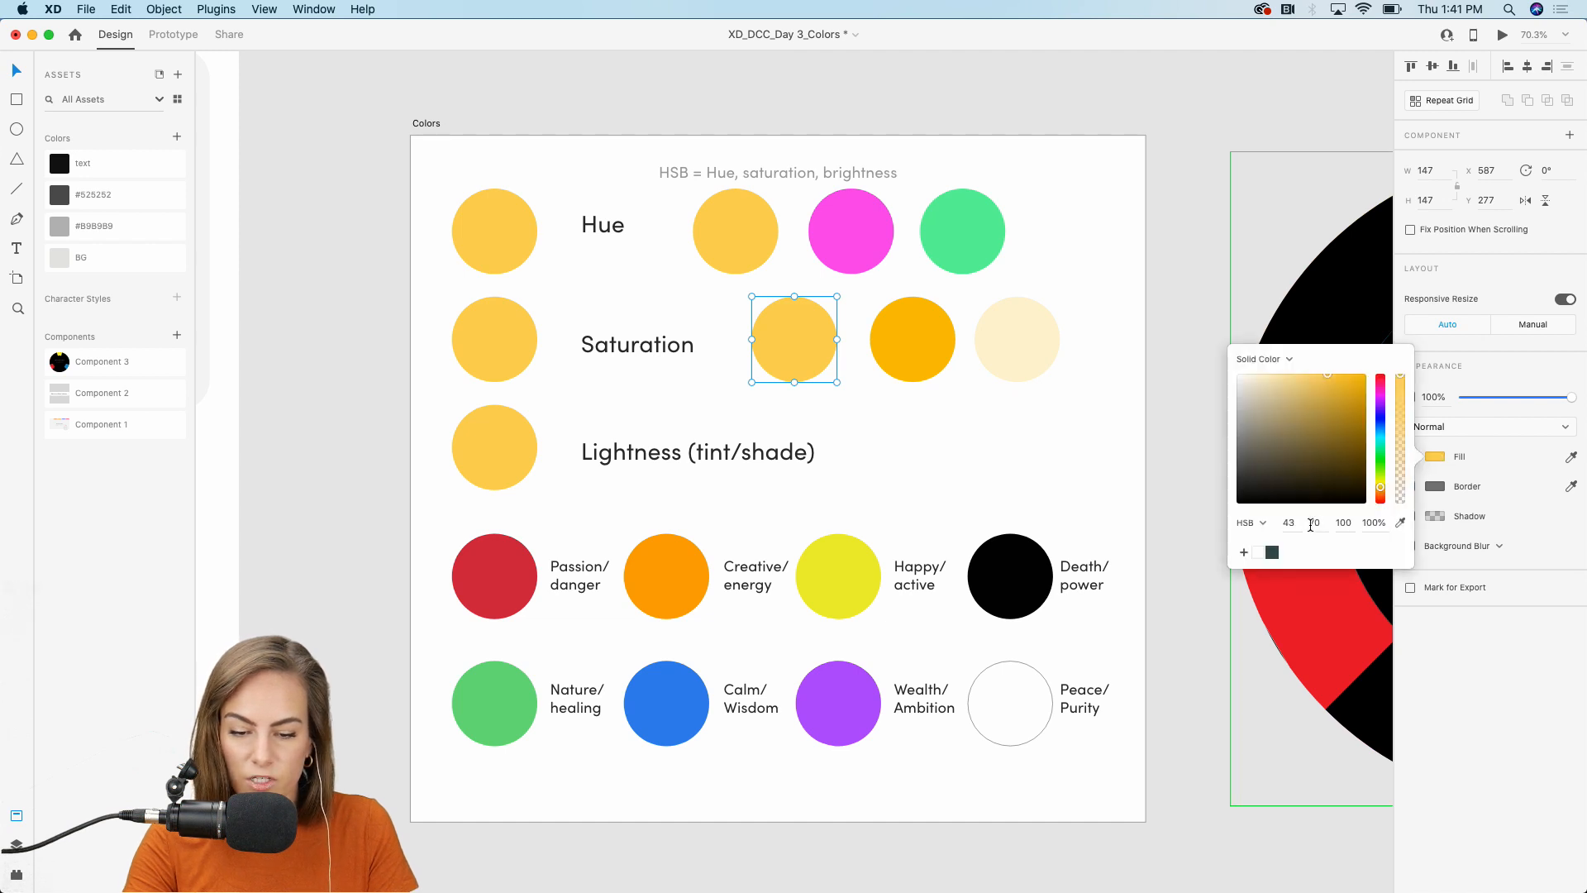
pyautogui.write('50')
pyautogui.press('Return')
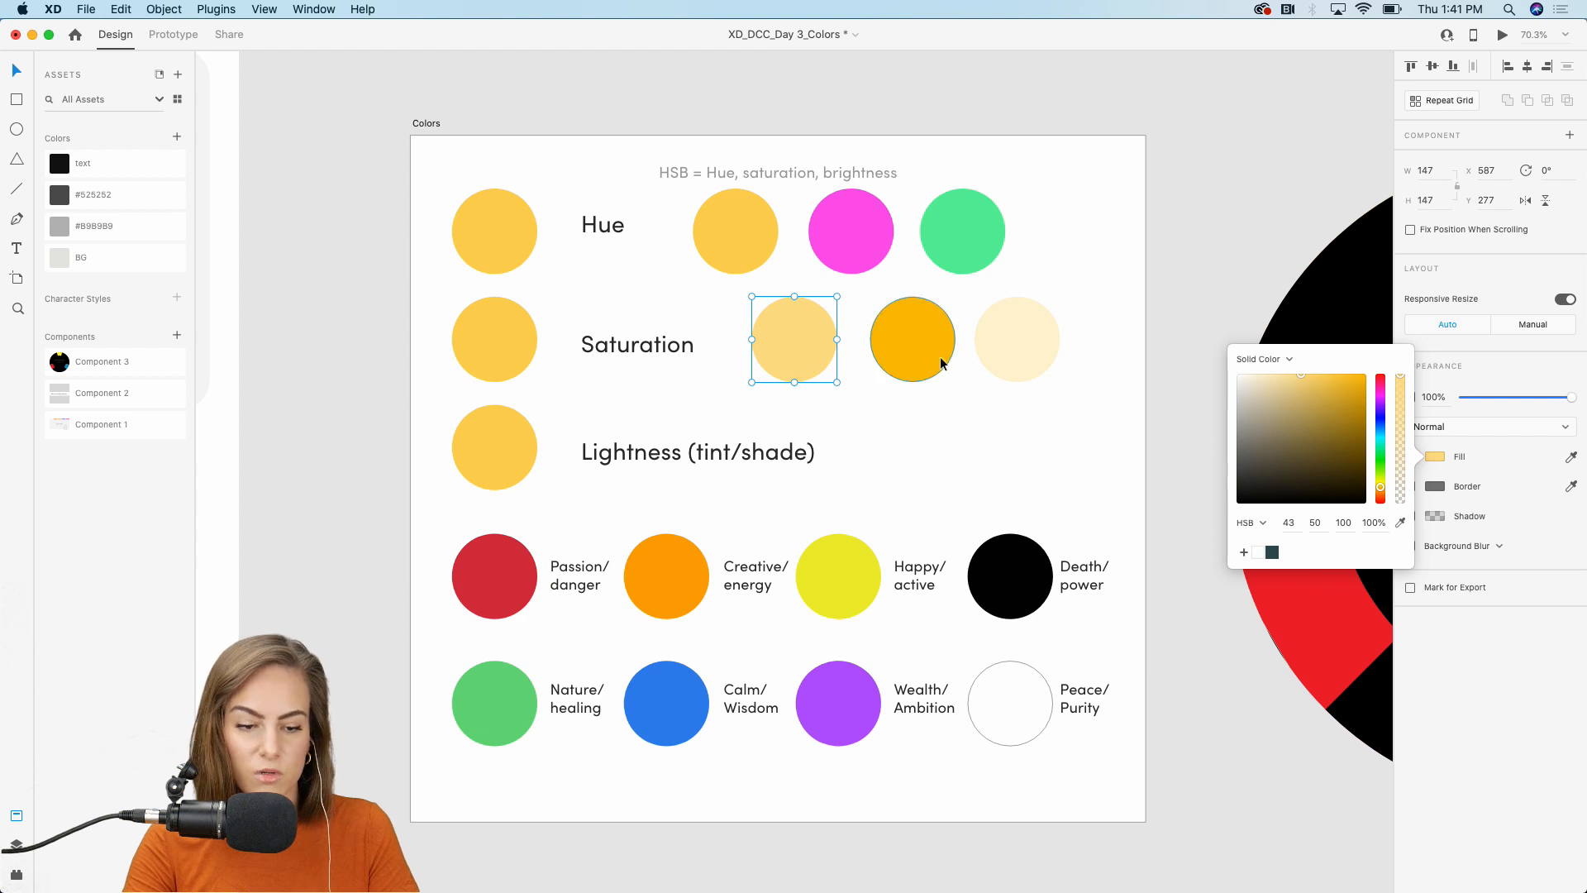
pyautogui.click(899, 448)
# Step: Place three copies of the yellow Lightness circle in a row beside the Lightness (tint/shade) label
pyautogui.click(487, 447)
pyautogui.press('super+d')
pyautogui.moveTo(488, 446); pyautogui.dragTo(981, 460)
pyautogui.press('super+d')
pyautogui.press('super+d')
# Step: Set the fill brightness of the Lightness copy nearest the label to 50
pyautogui.click(915, 458)
pyautogui.click(1435, 456)
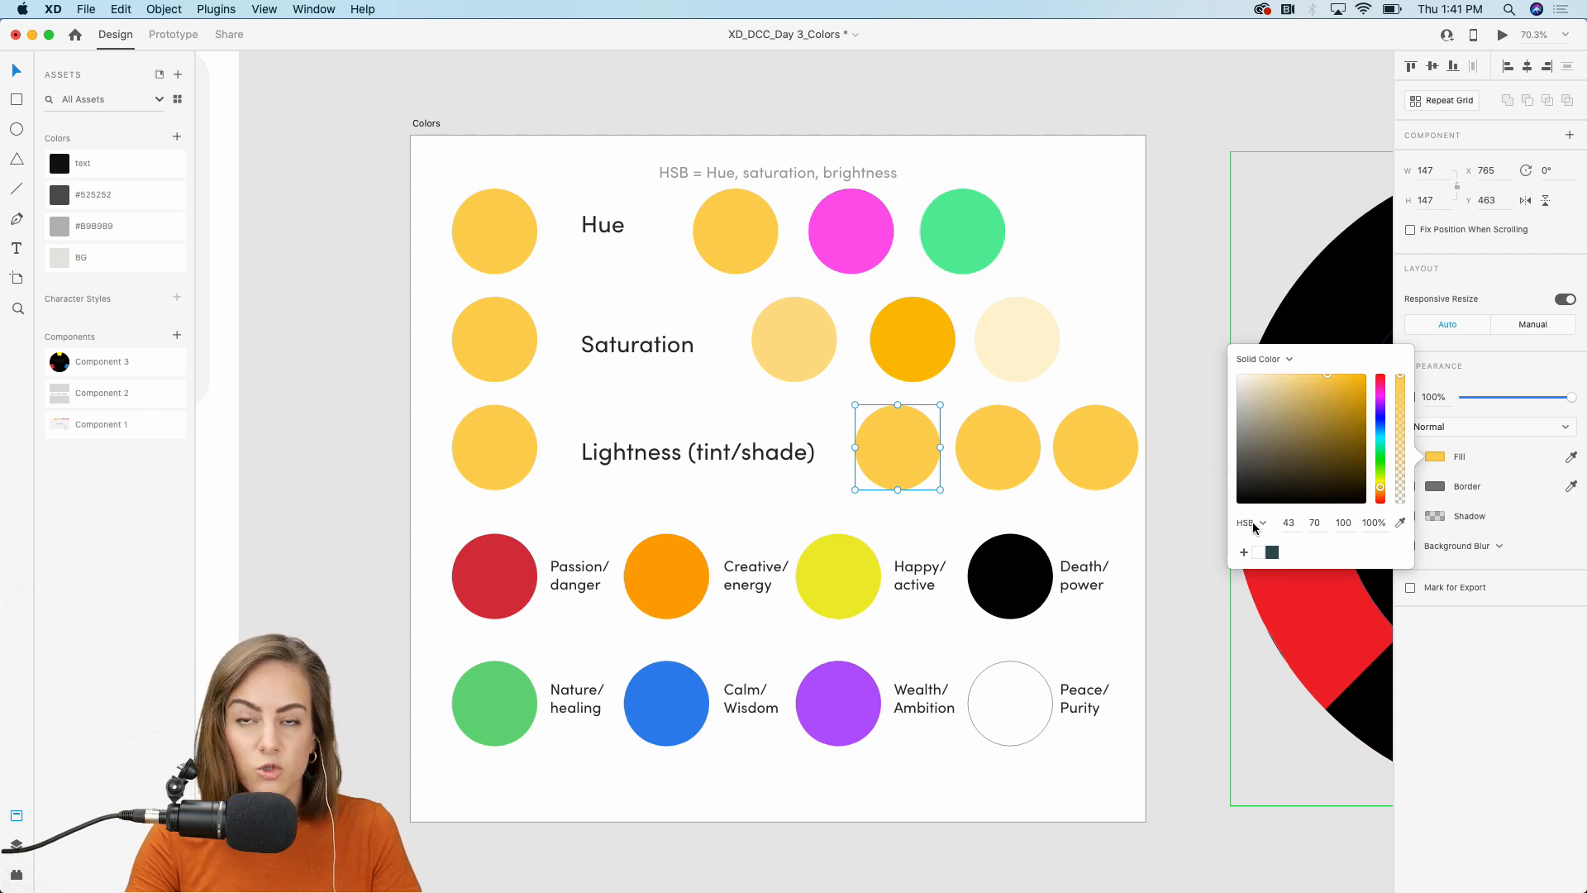
pyautogui.click(1344, 522)
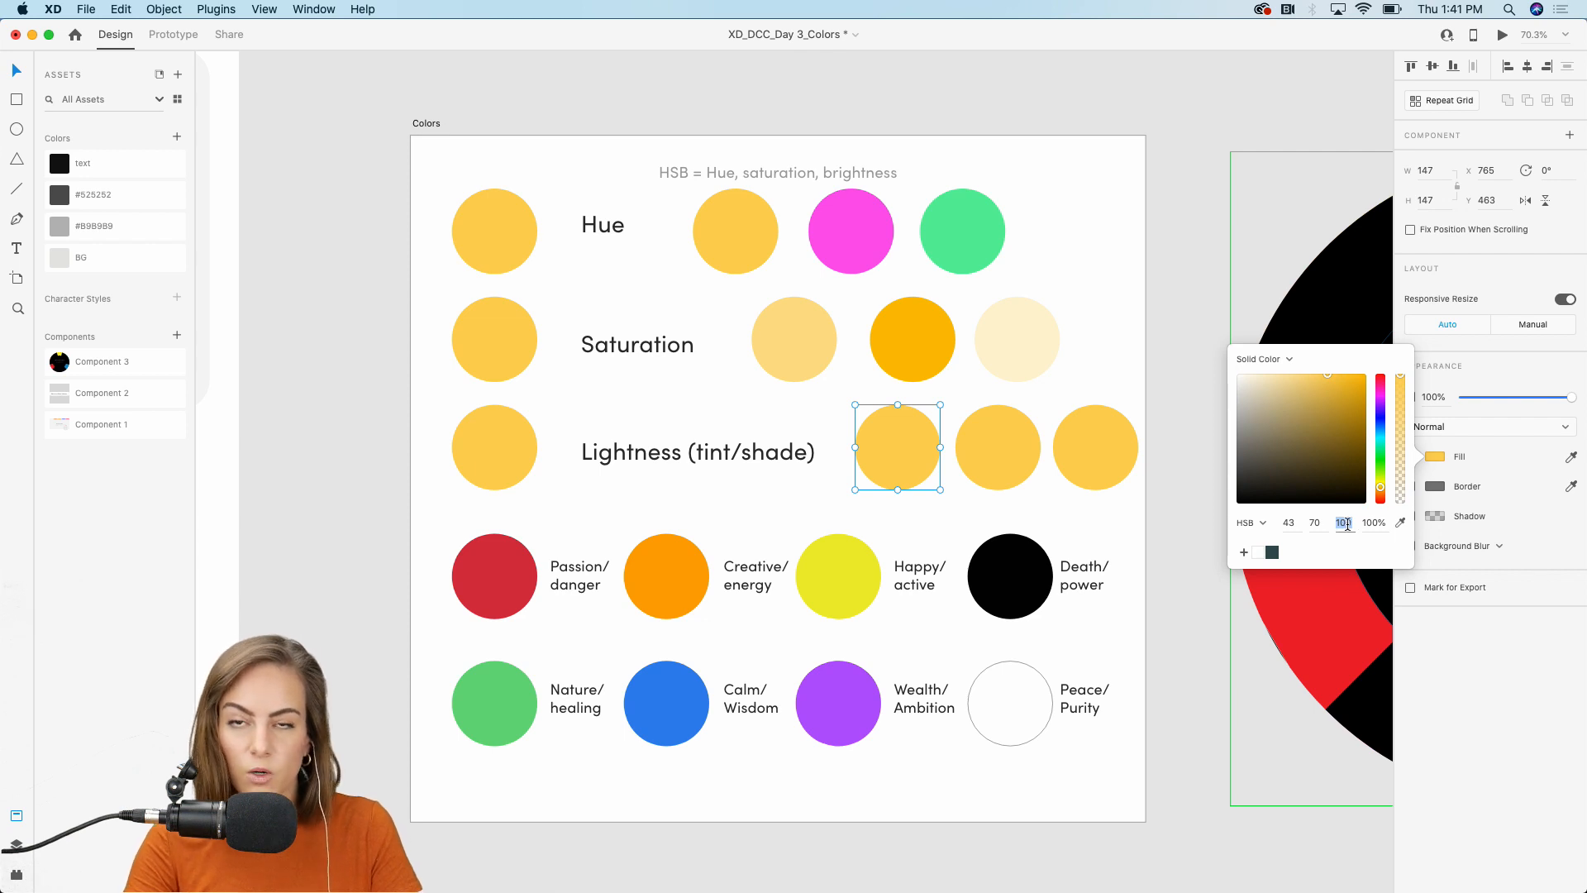
pyautogui.write('50')
pyautogui.press('Return')
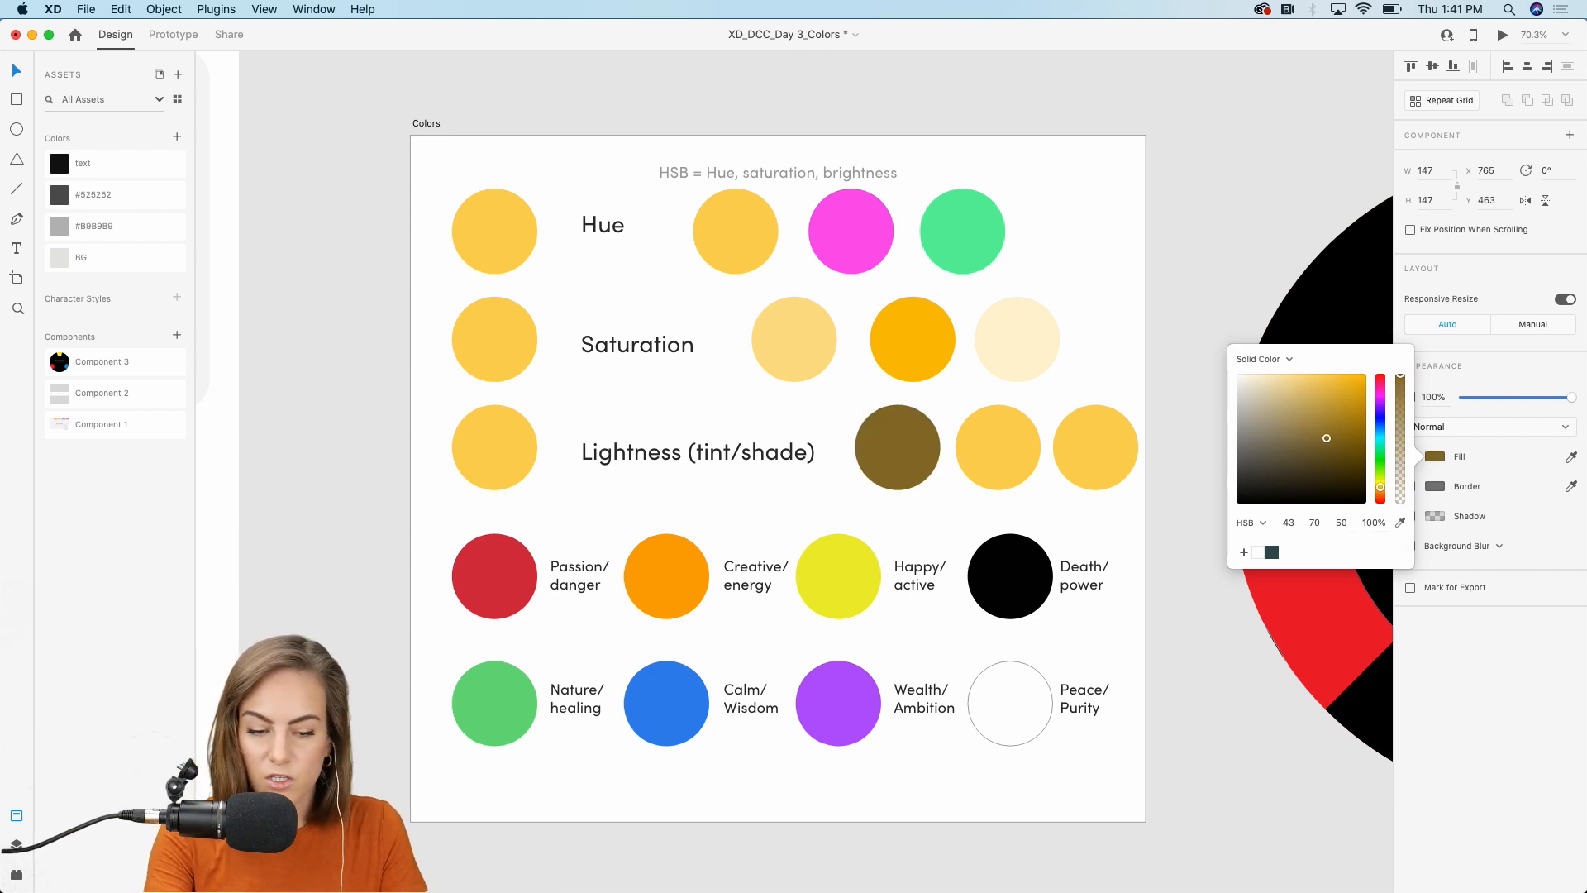
# Step: Set the fill brightness of the middle Lightness copy to 20
pyautogui.click(992, 456)
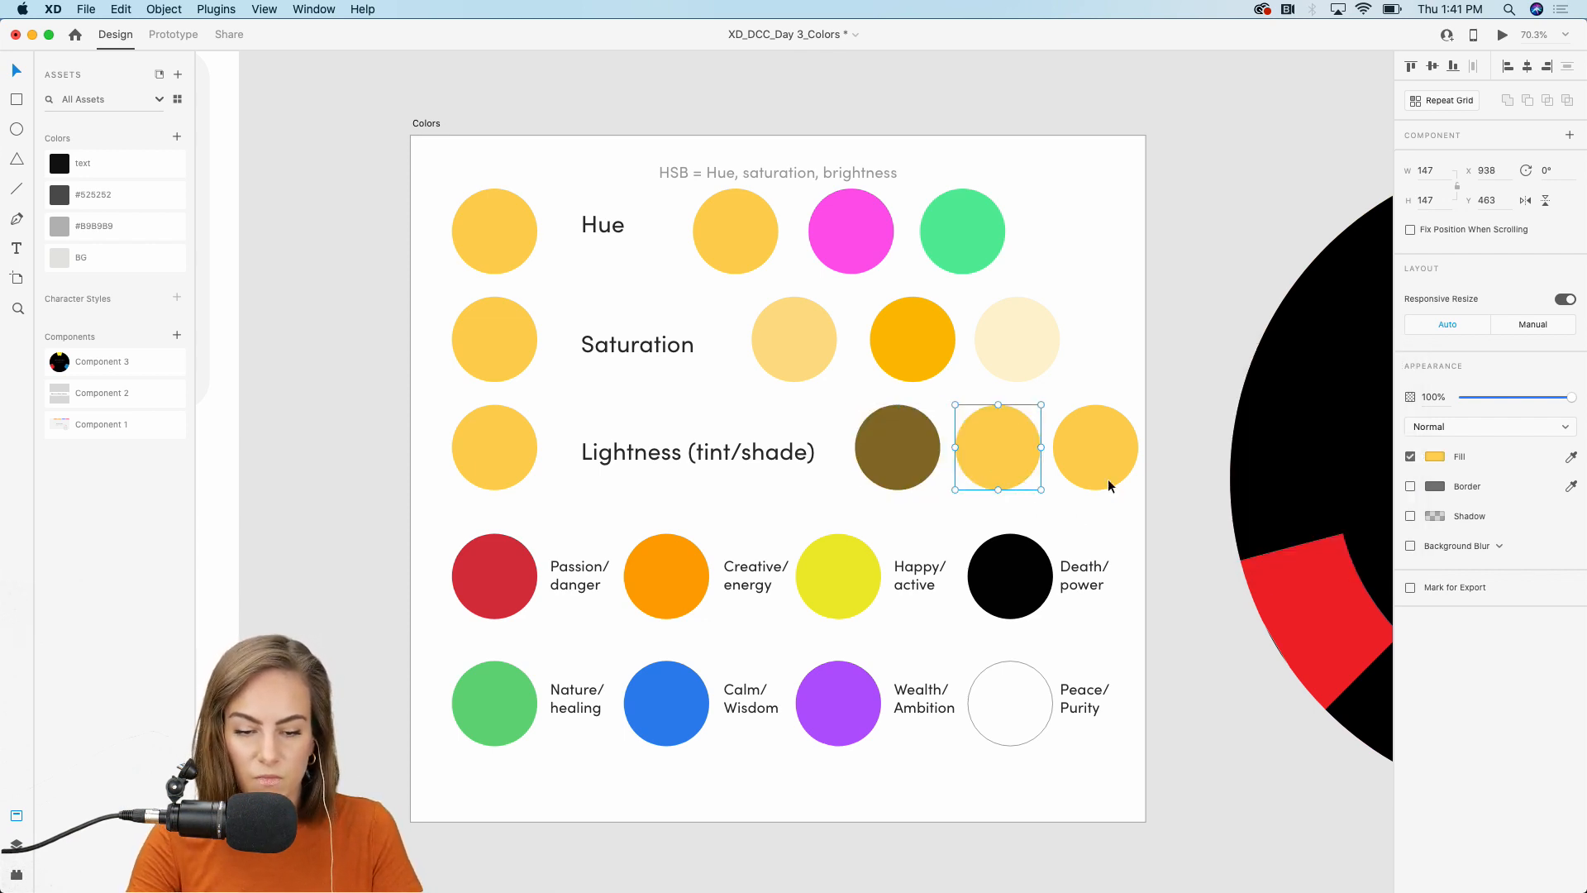
pyautogui.click(1435, 461)
pyautogui.click(1343, 521)
pyautogui.write('20')
pyautogui.press('Return')
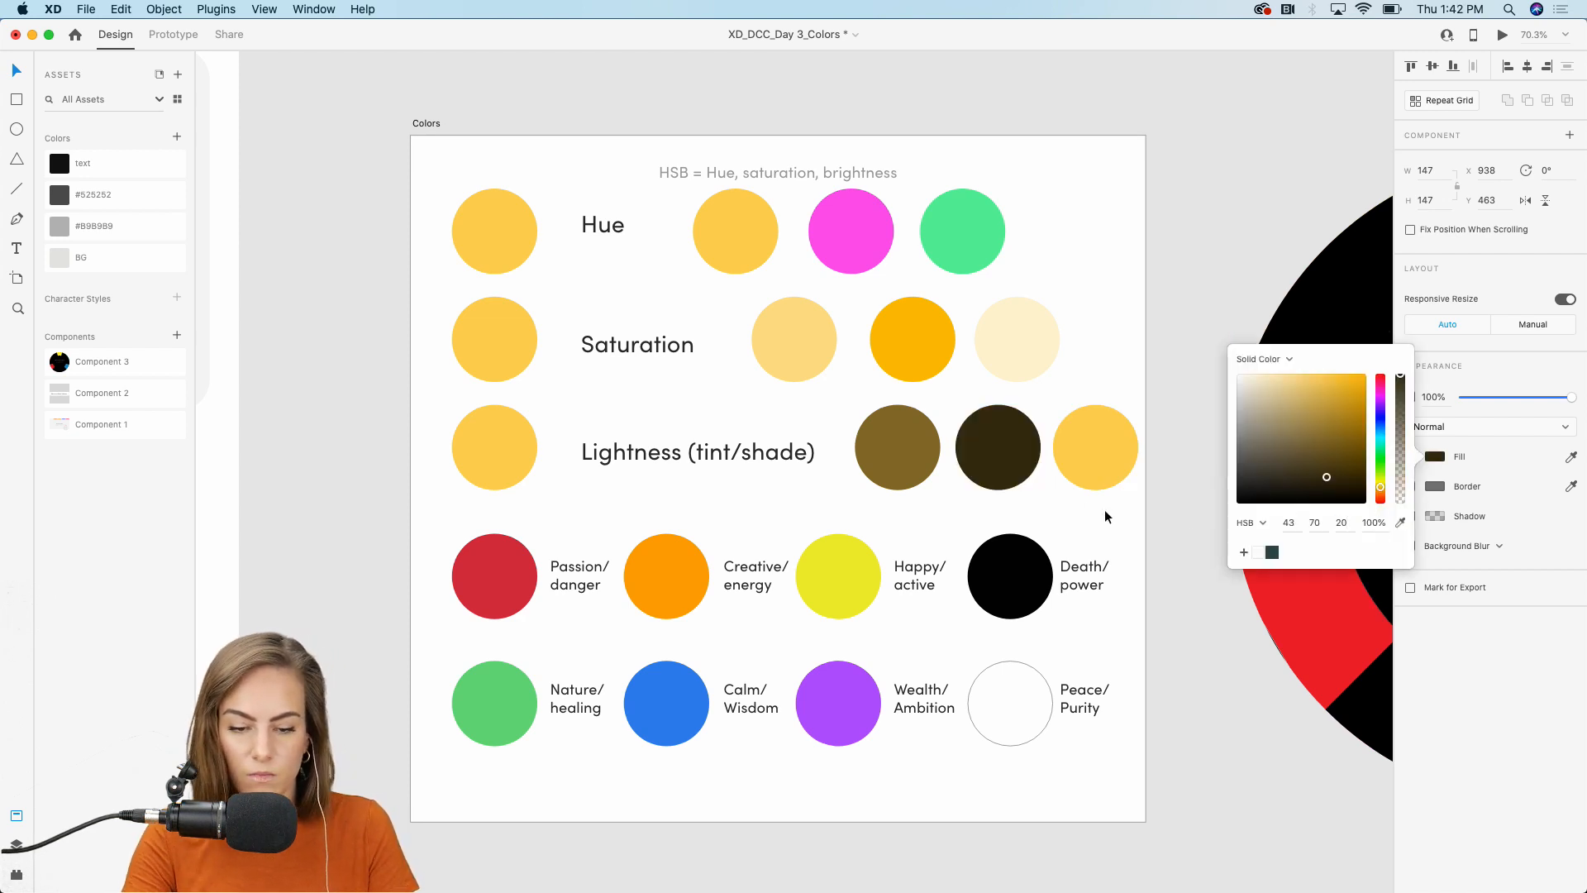
# Step: Swap the two darkened Lightness copies so the darker brown circle sits nearest the Lightness (tint/shade) label
pyautogui.click(1001, 454)
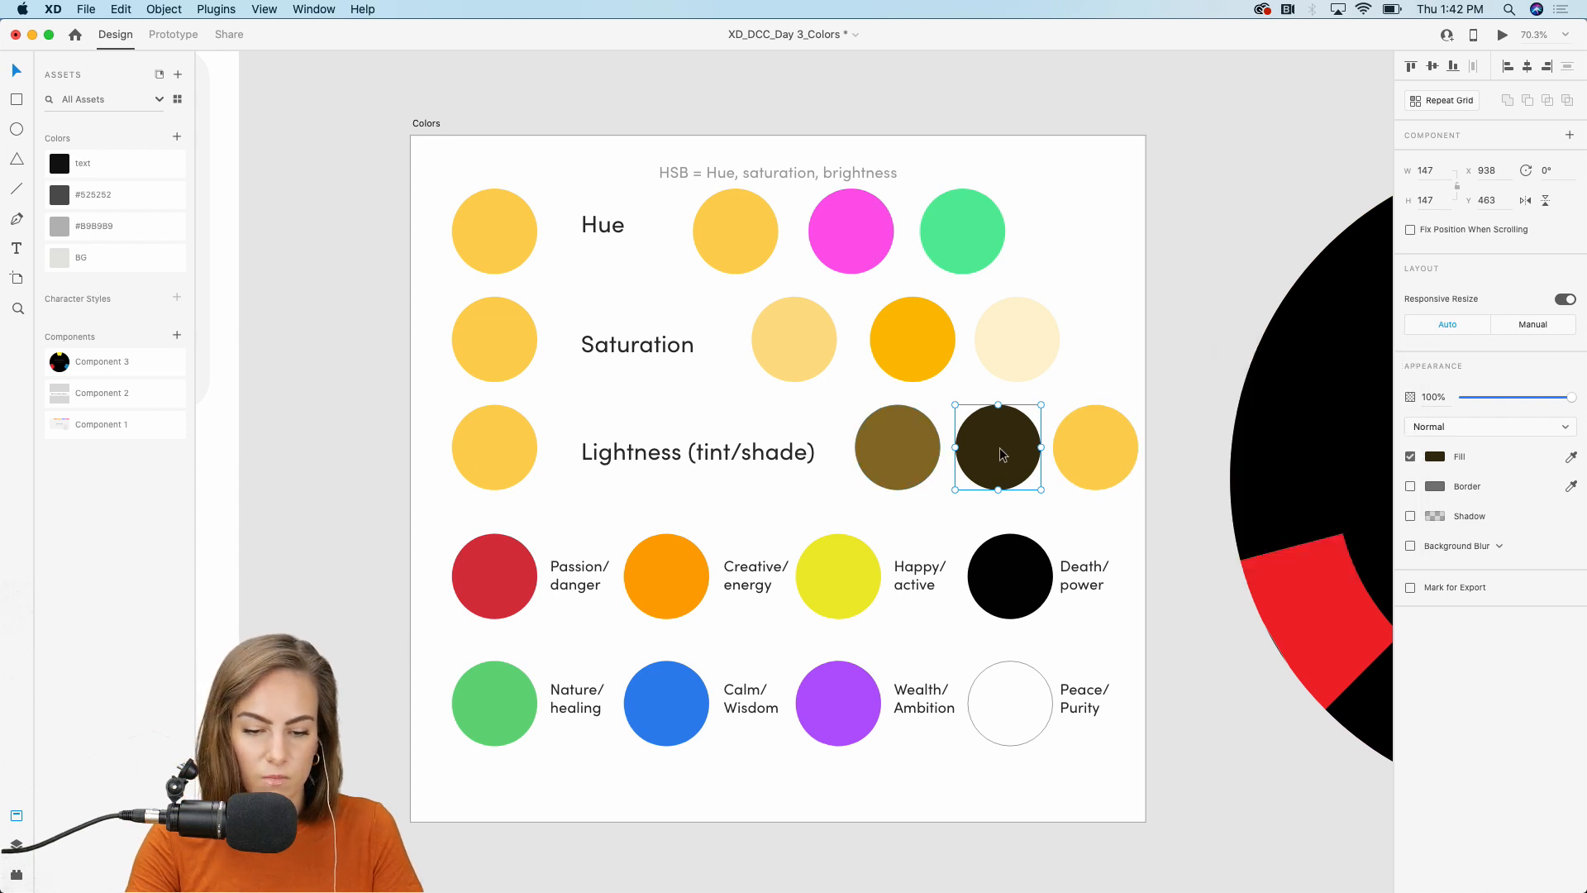
pyautogui.moveTo(1001, 453); pyautogui.dragTo(821, 448)
pyautogui.moveTo(920, 448); pyautogui.dragTo(994, 446)
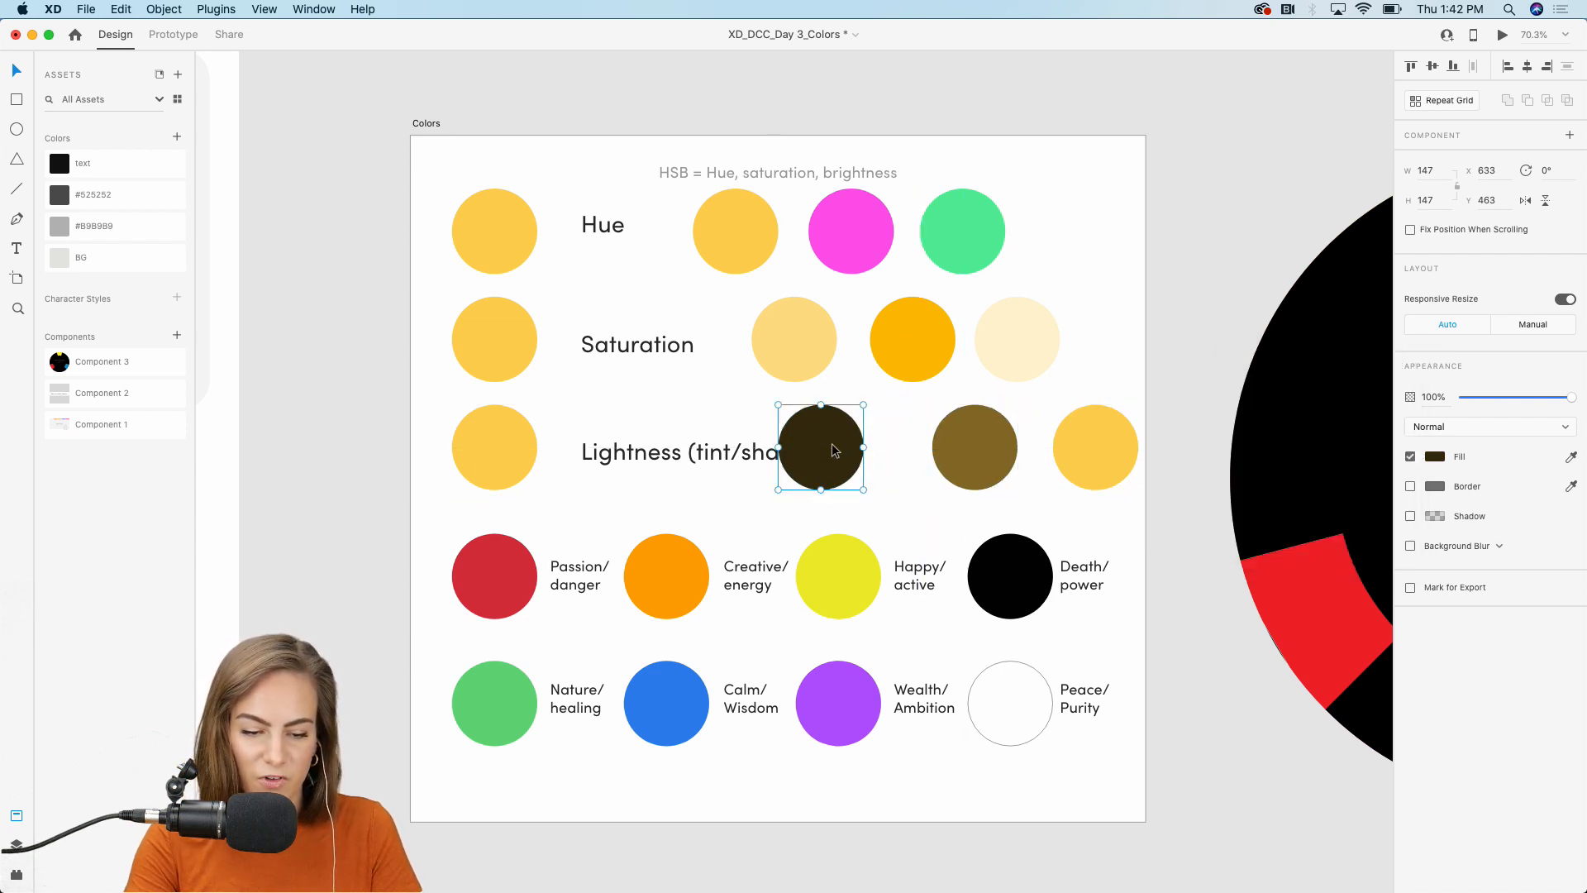
pyautogui.moveTo(834, 450); pyautogui.dragTo(895, 451)
# Step: Set the fill brightness of the remaining yellow Lightness copy, farthest from the label, to 10
pyautogui.click(1109, 453)
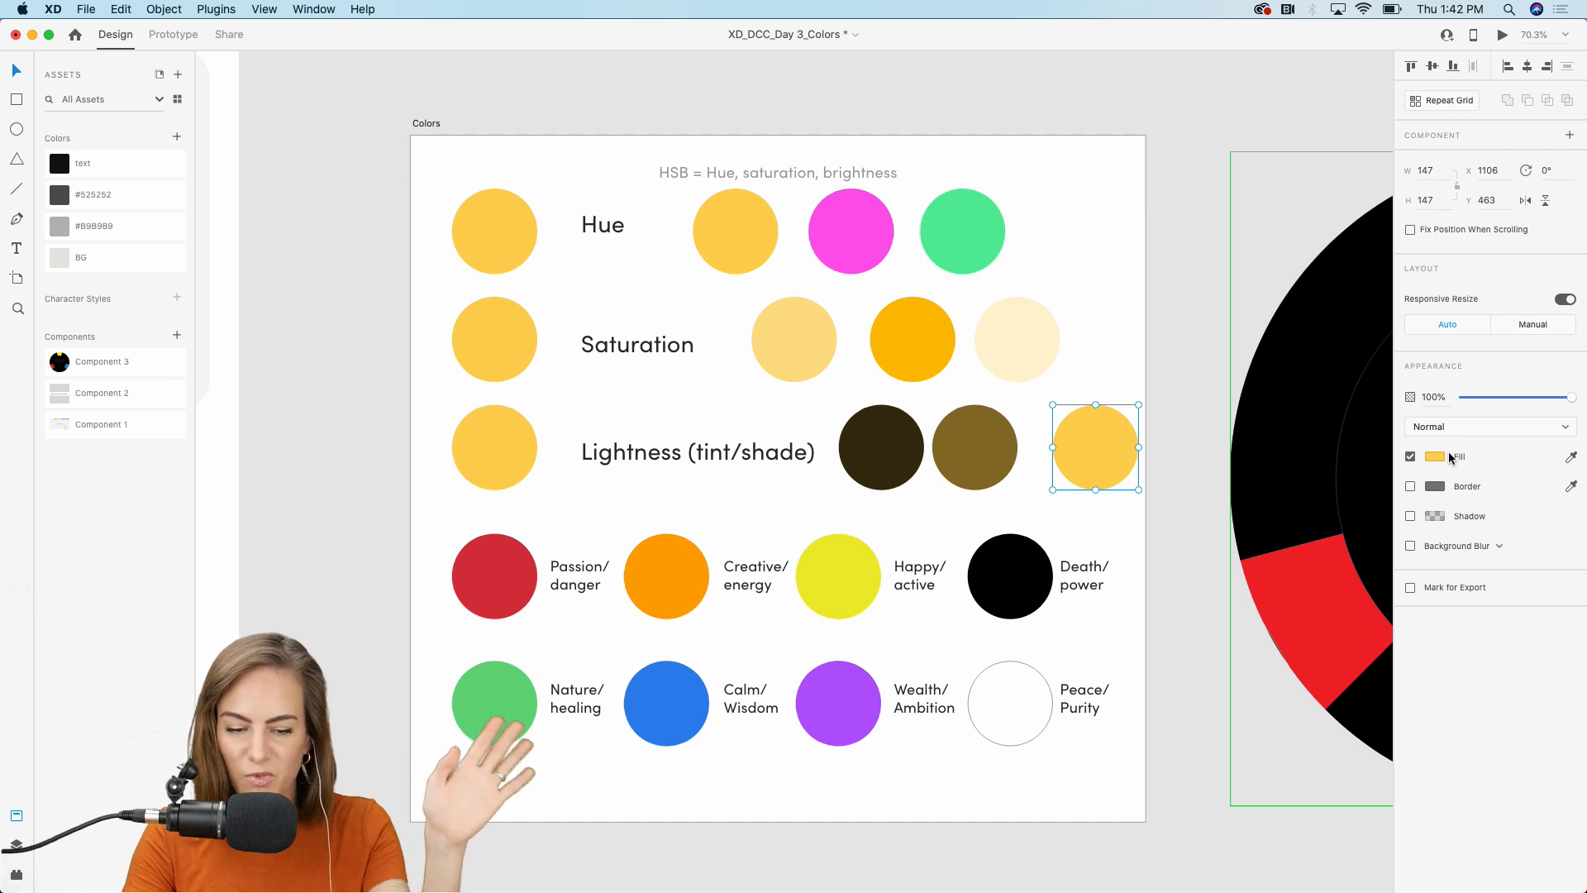
pyautogui.click(1447, 457)
pyautogui.click(1339, 523)
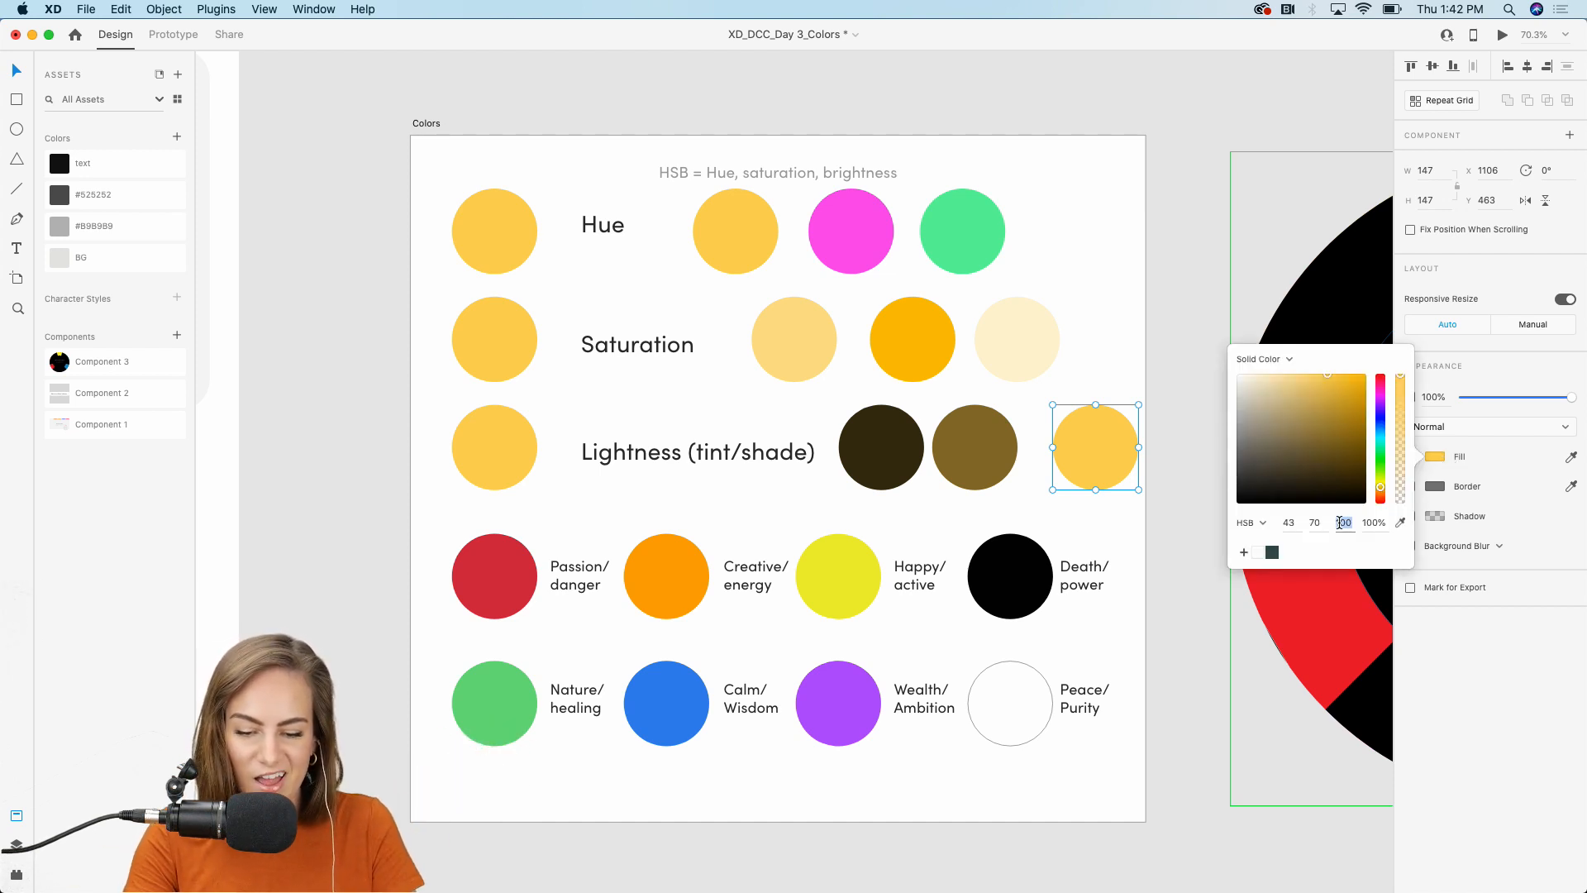
pyautogui.write('10')
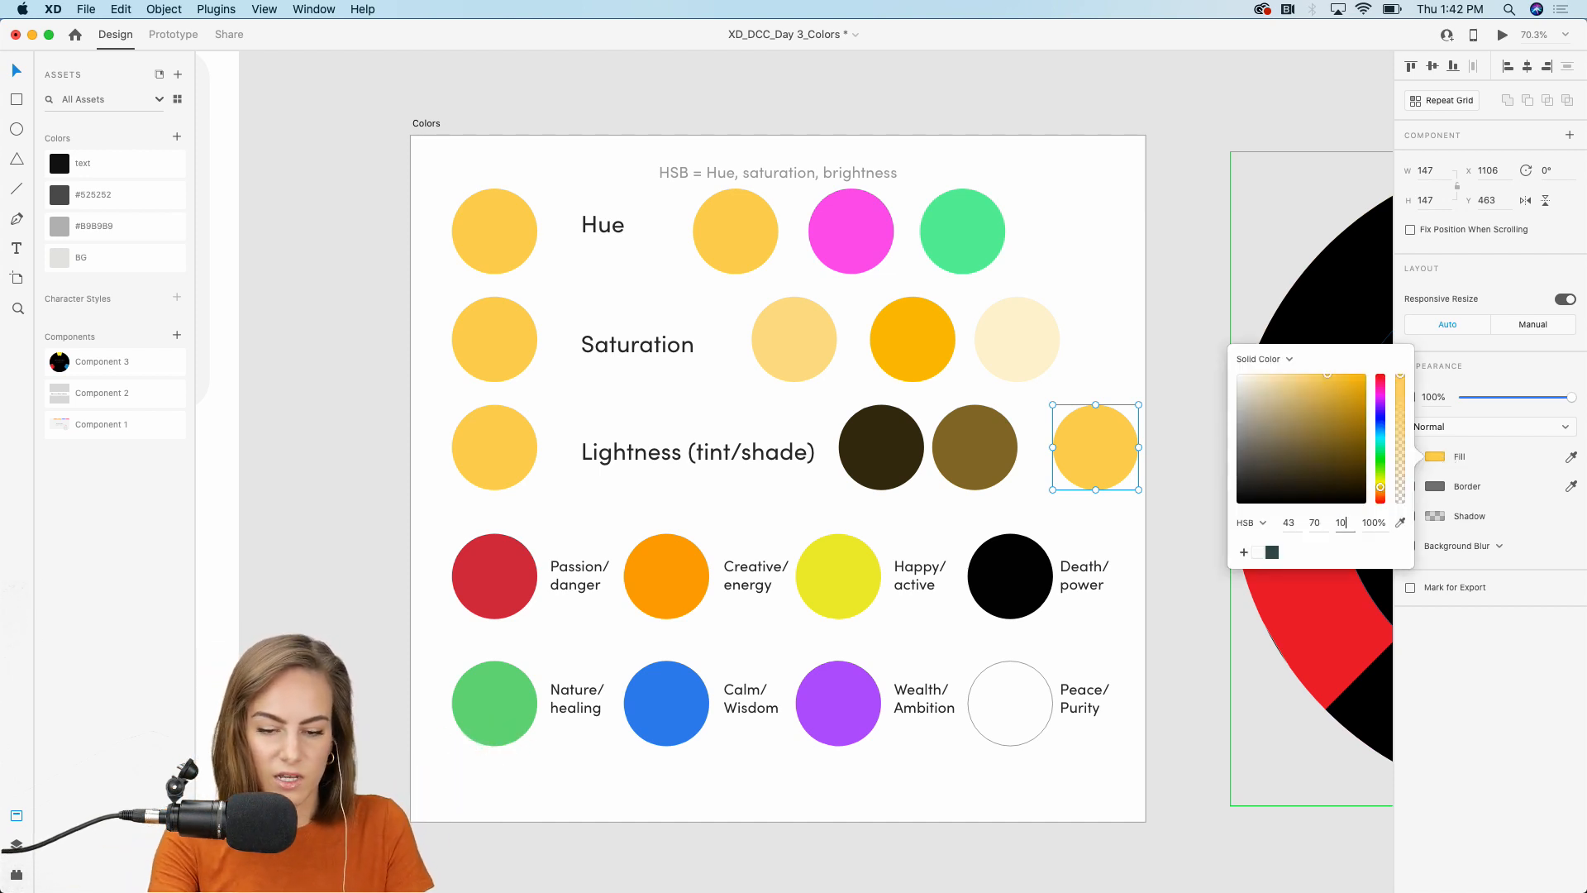
pyautogui.press('Return')
# Step: Move the darkest Lightness copy nearest the label and space the three copies in a row from darkest to lightest
pyautogui.moveTo(1083, 469); pyautogui.dragTo(797, 468)
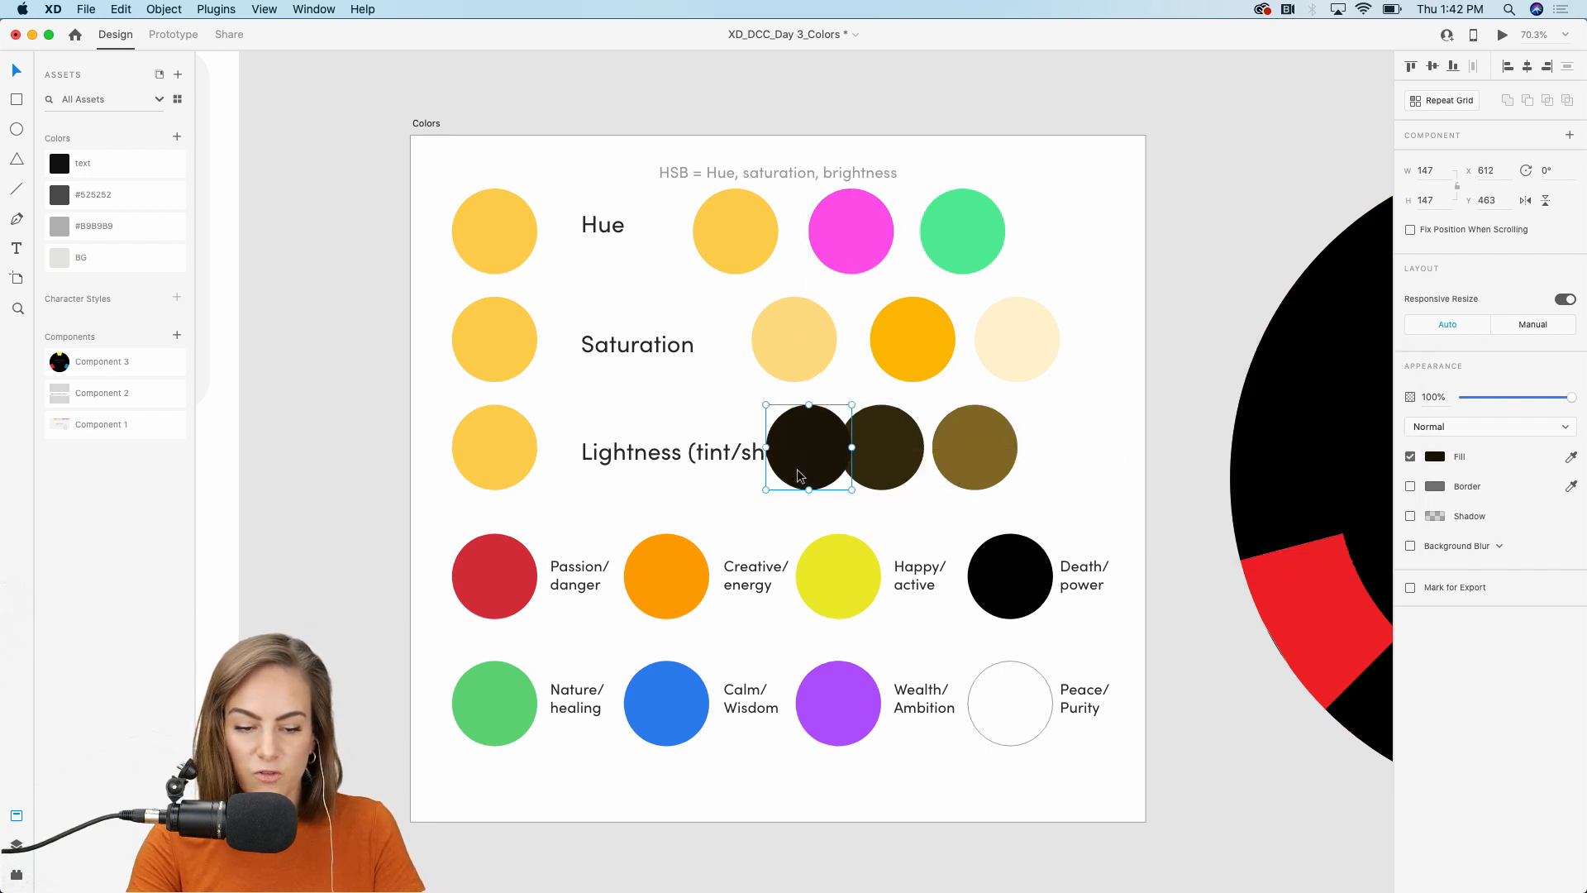
pyautogui.keyDown('shift'); pyautogui.click(907, 468); pyautogui.keyUp('shift')
pyautogui.keyDown('shift'); pyautogui.click(961, 467); pyautogui.keyUp('shift')
pyautogui.moveTo(959, 449); pyautogui.dragTo(1077, 451)
pyautogui.click(1094, 386)
pyautogui.click(948, 459)
pyautogui.click(1121, 352)
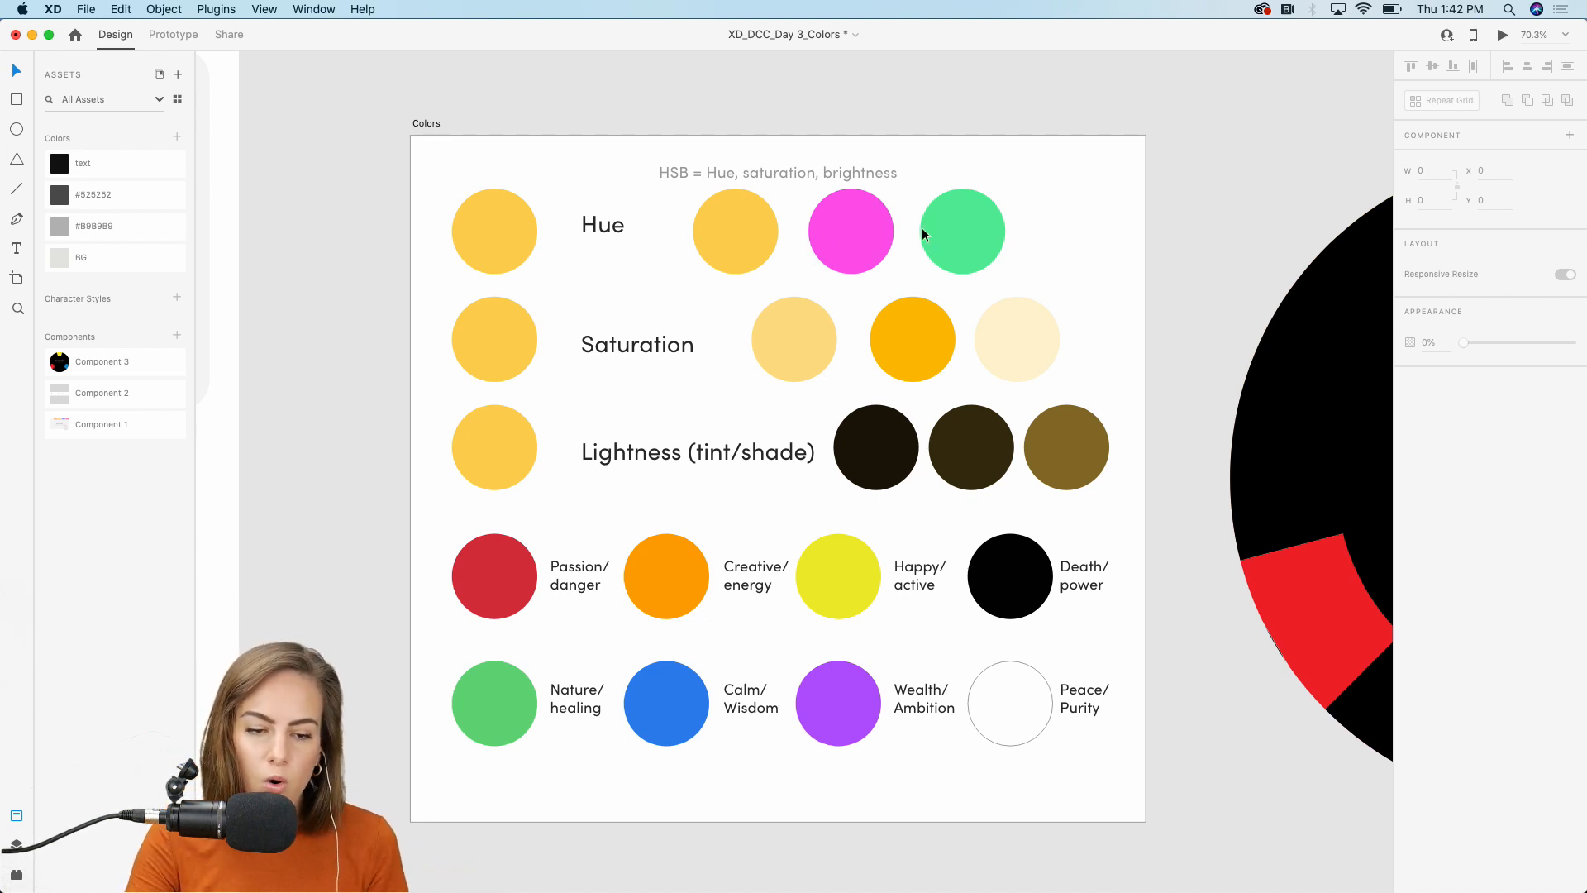
# Step: Try a different hue on the magenta circle in the Hue row, undo the change and clear the selection
pyautogui.click(863, 239)
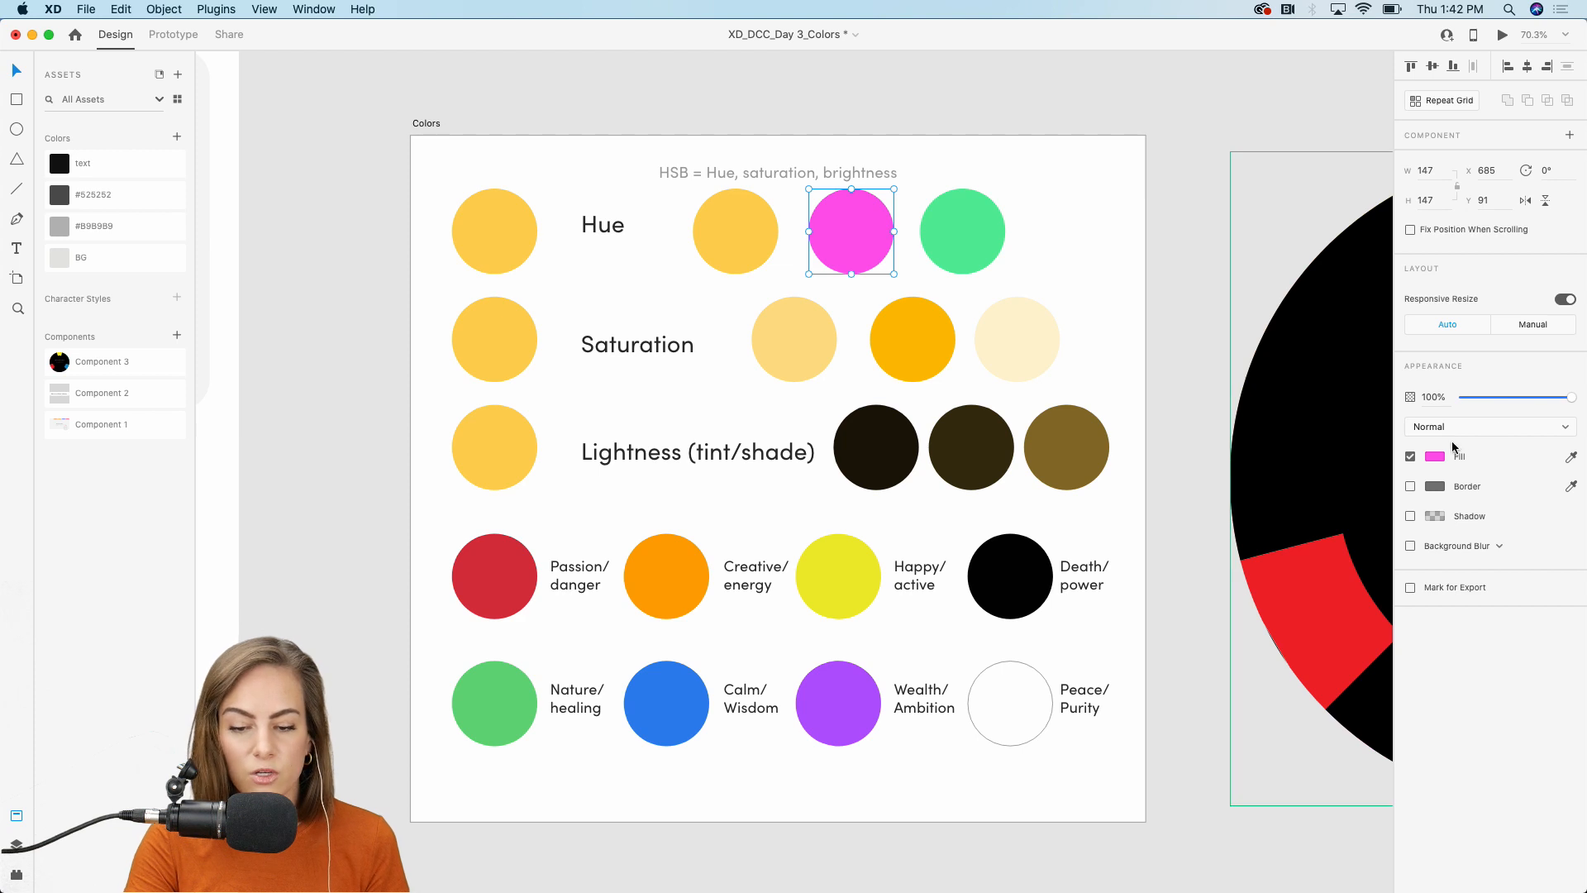
pyautogui.click(1435, 456)
pyautogui.moveTo(1380, 390); pyautogui.dragTo(1382, 443)
pyautogui.click(1252, 180)
pyautogui.press('super+z')
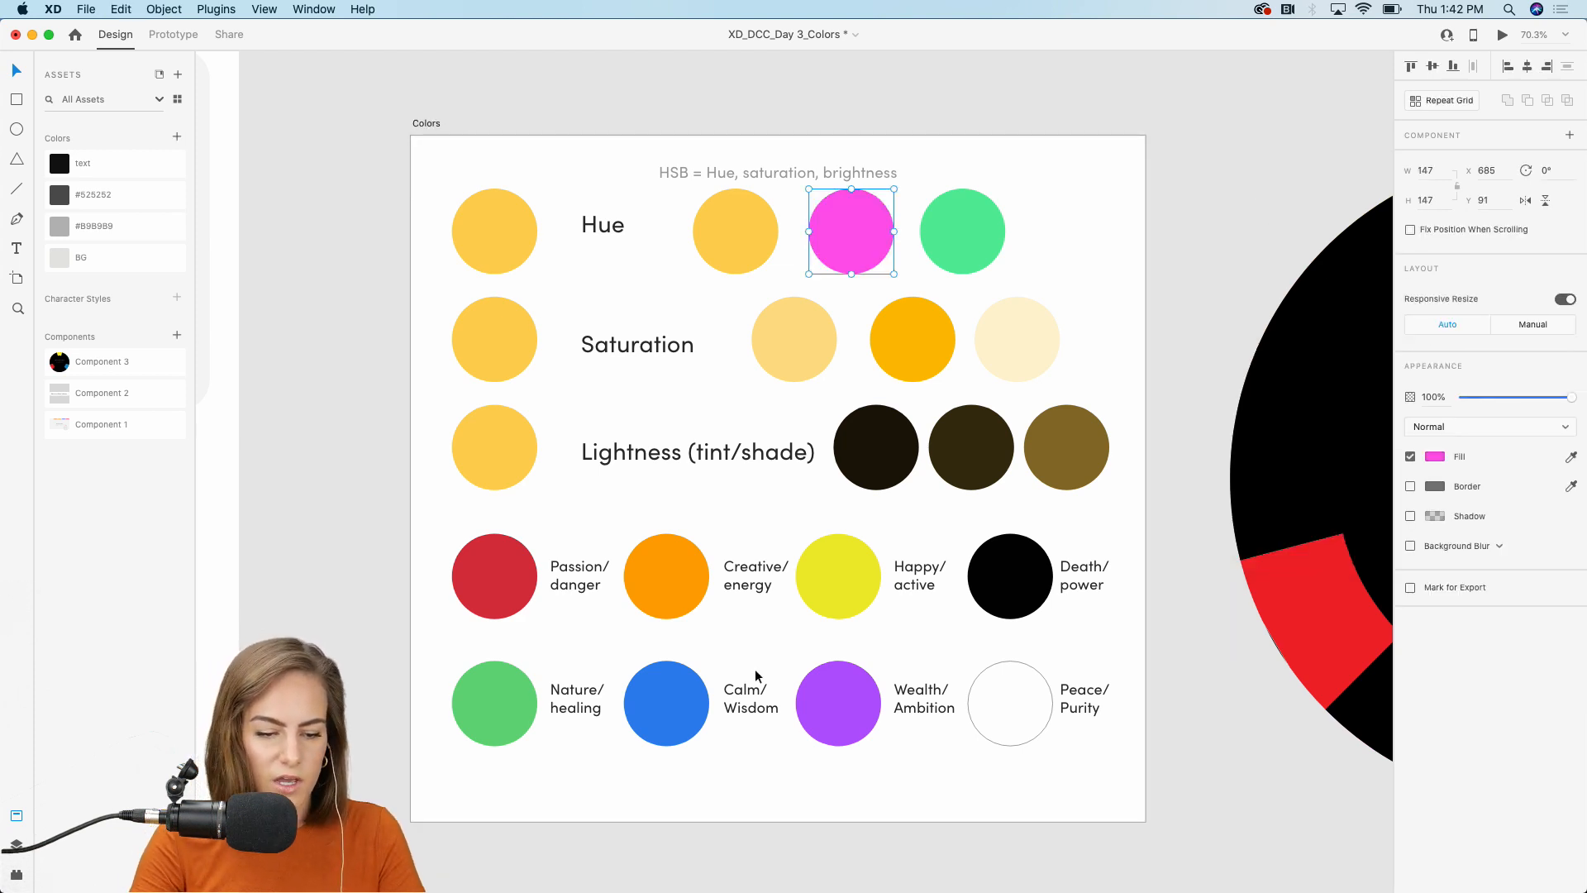
pyautogui.click(707, 504)
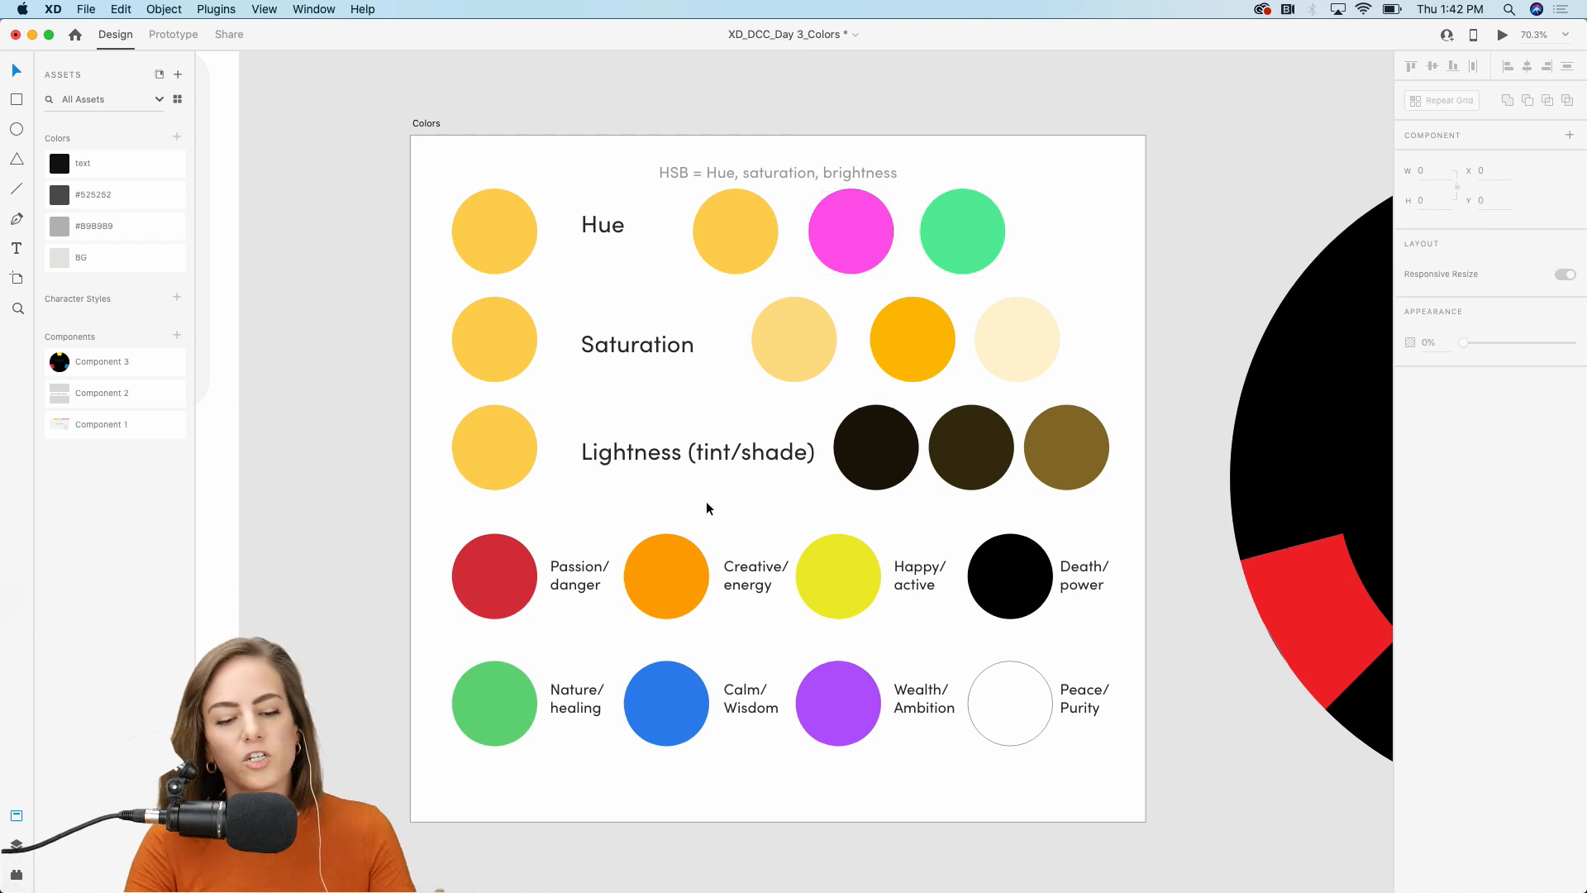
# Step: Examine the first row of color meanings circle by circle, from Passion/danger to Death/power, and compare with the grayscale Taco Truck screens
pyautogui.click(527, 550)
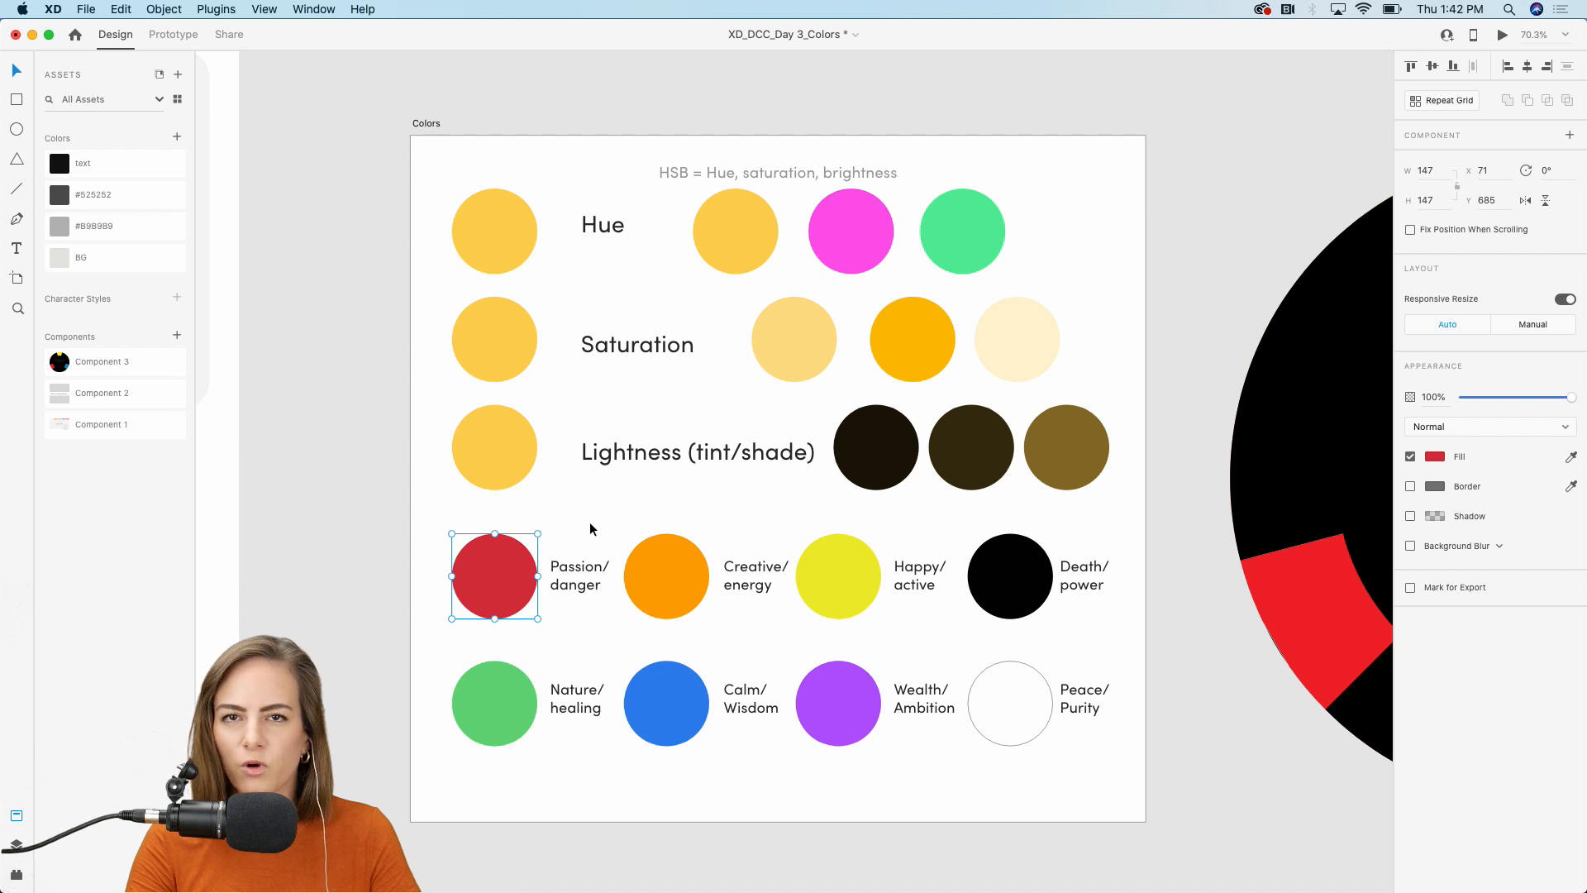
pyautogui.click(657, 564)
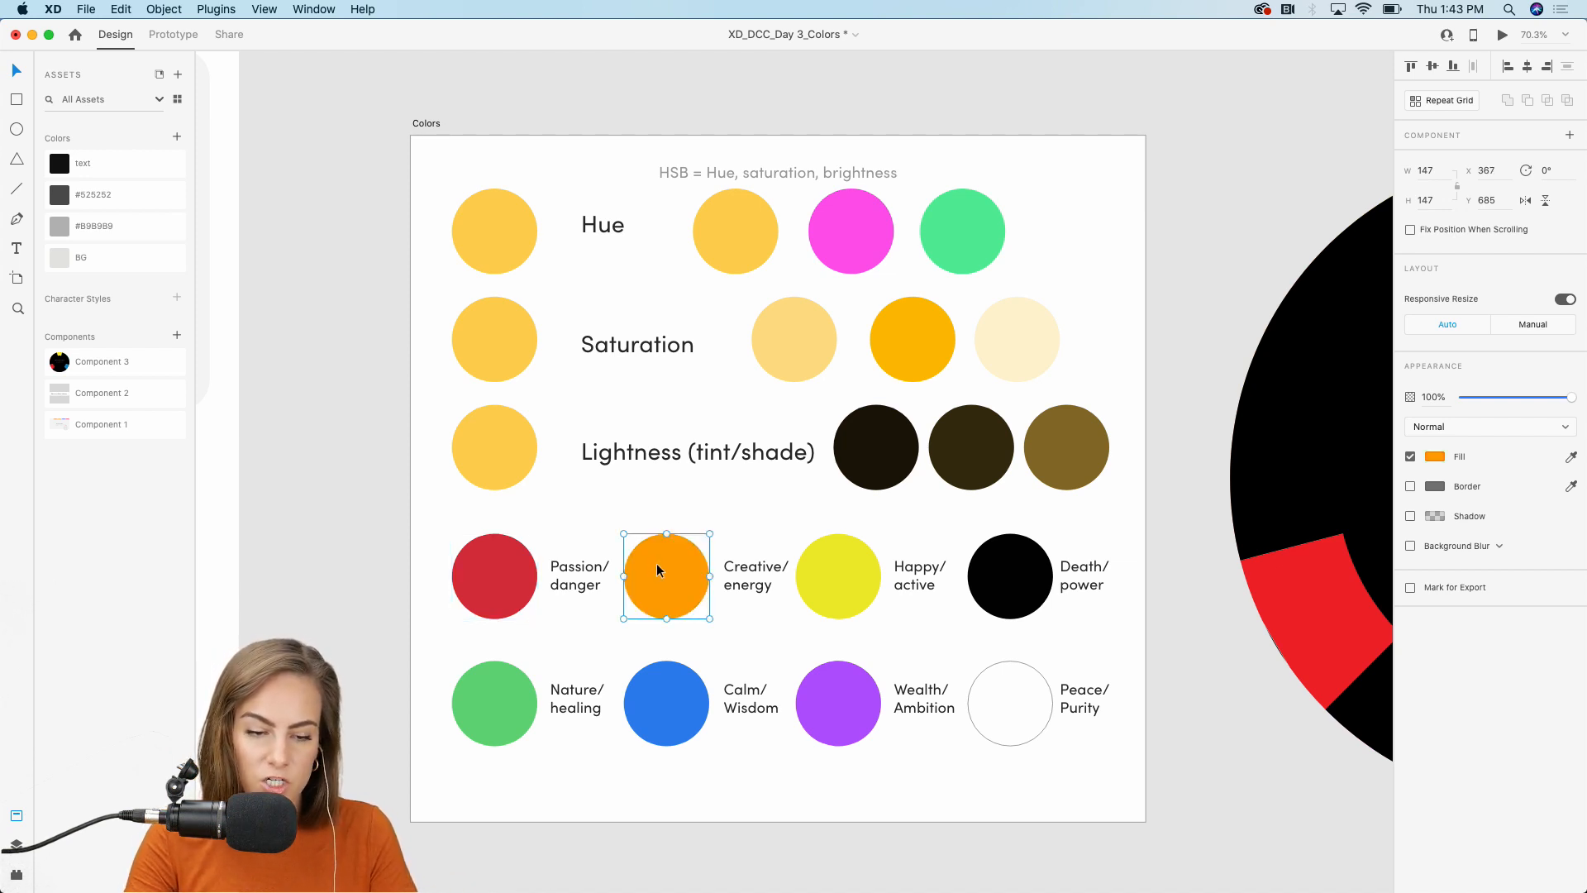
pyautogui.scroll(10, 659, 568)
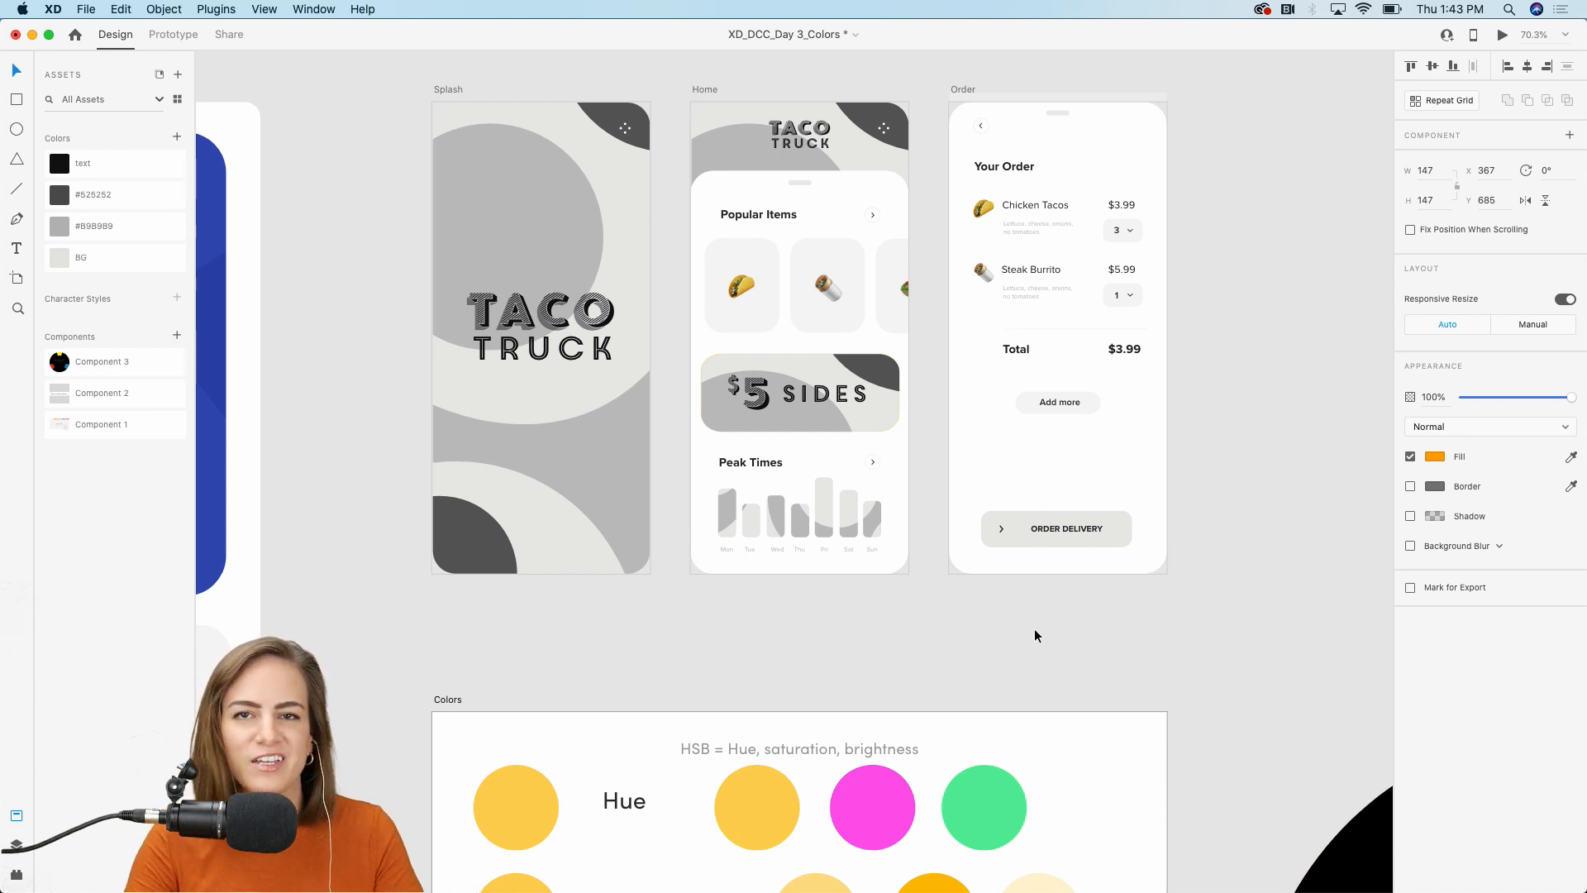
pyautogui.scroll(-10, 1034, 635)
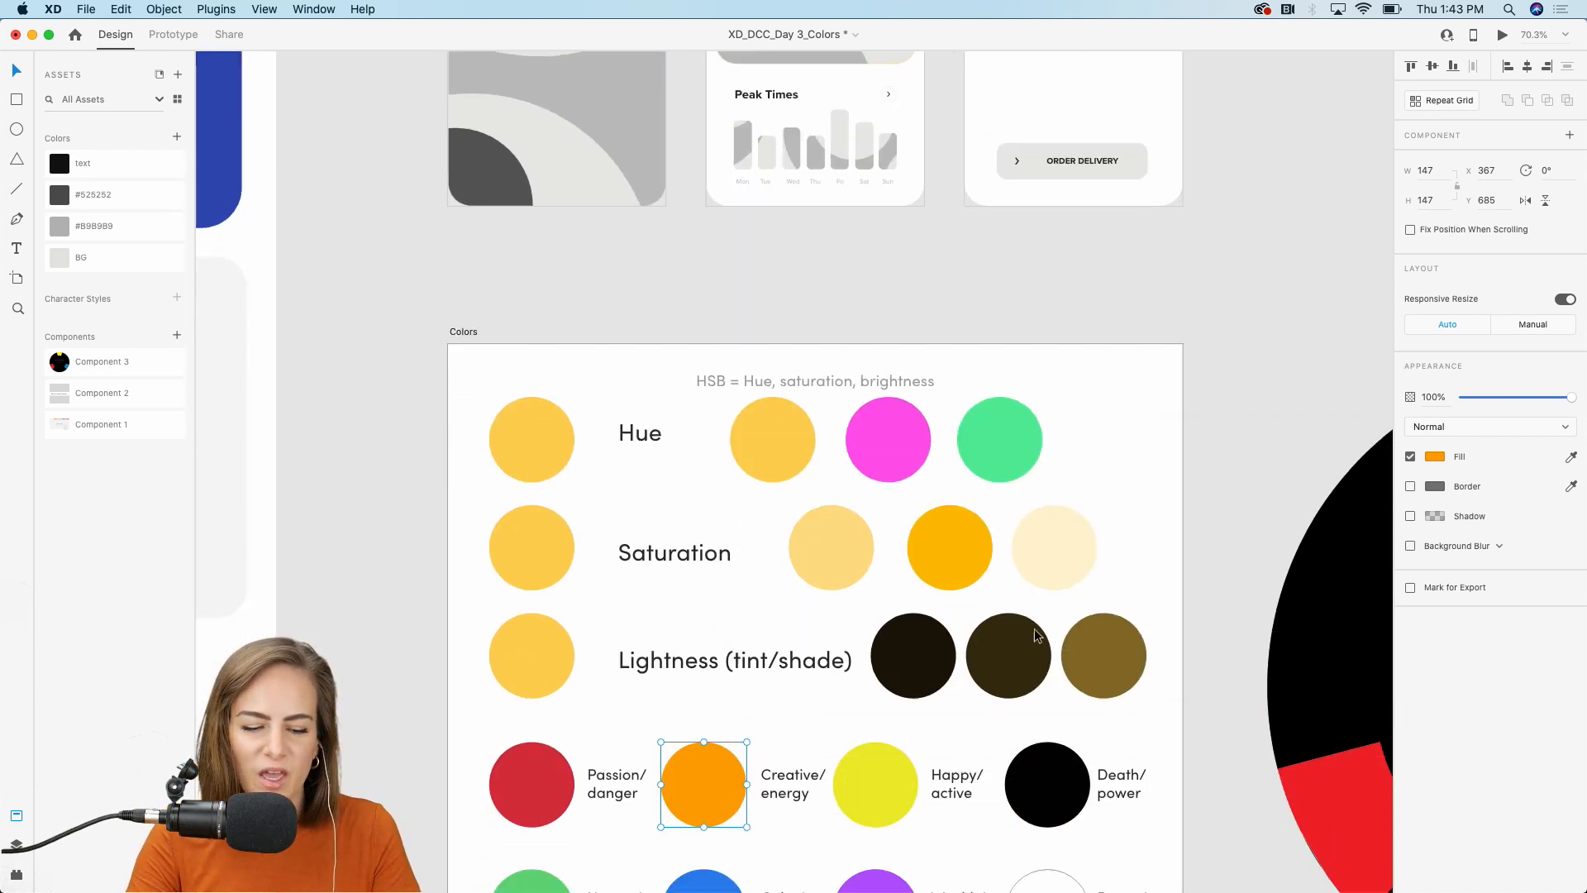
pyautogui.scroll(1, 796, 534)
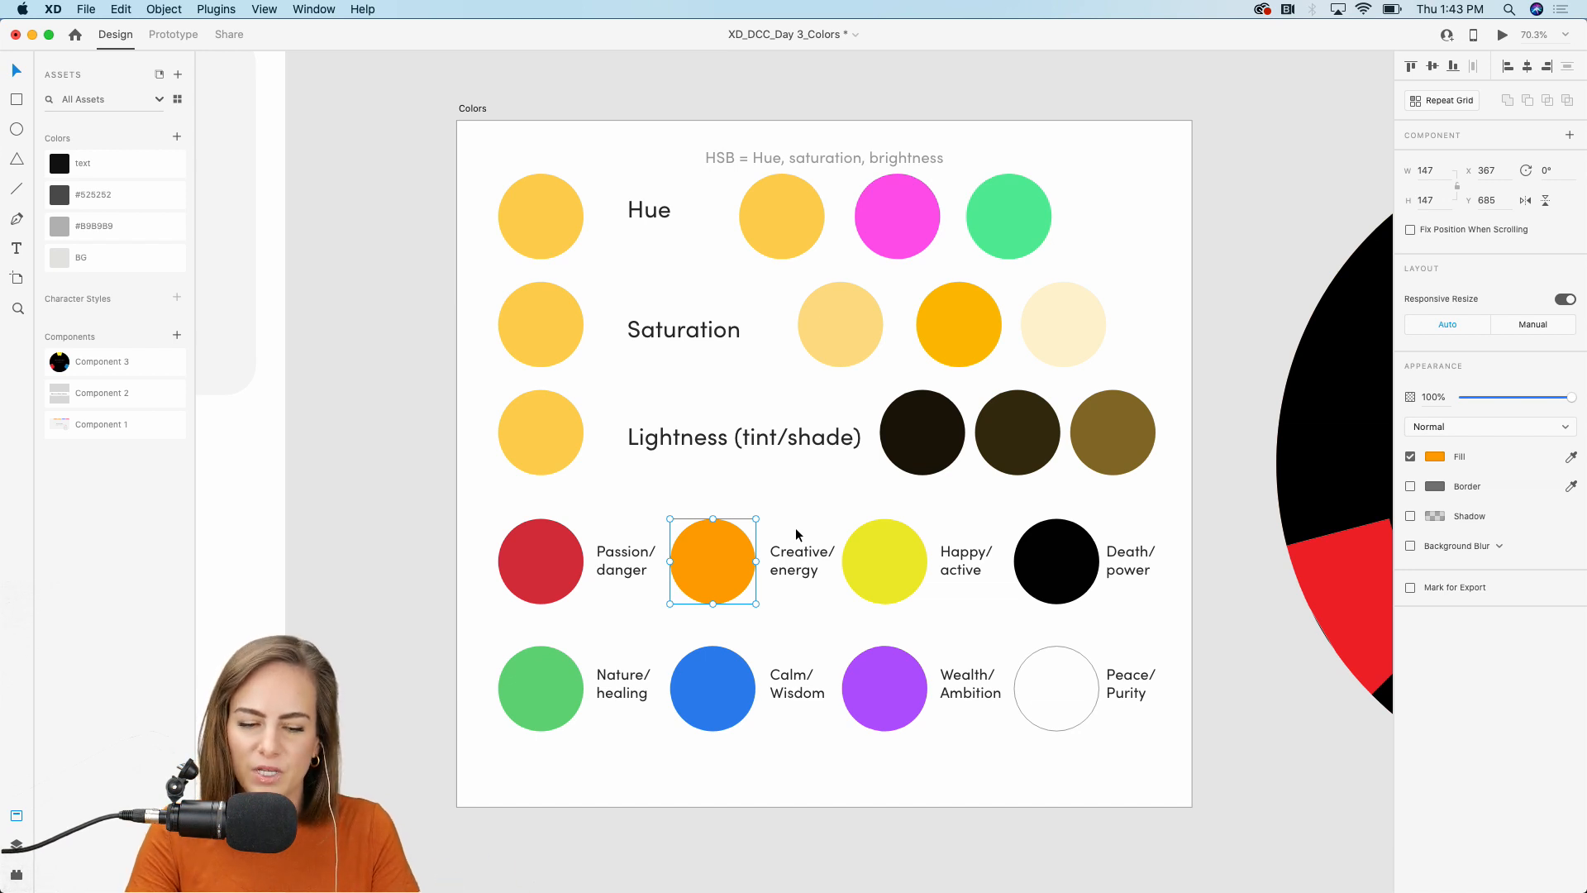
pyautogui.click(861, 577)
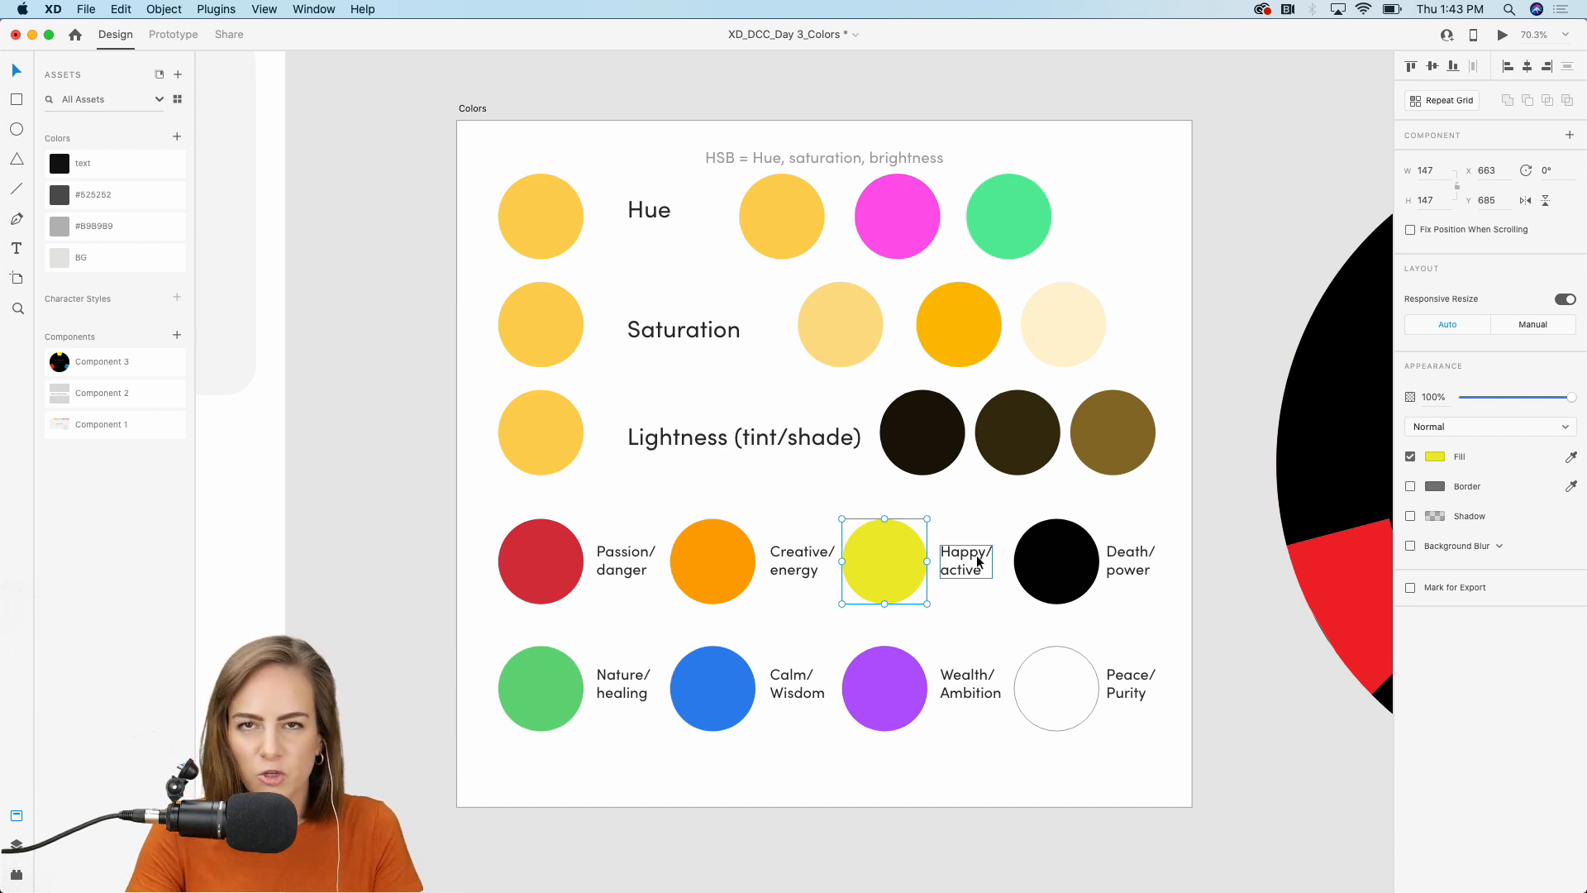
pyautogui.click(1080, 593)
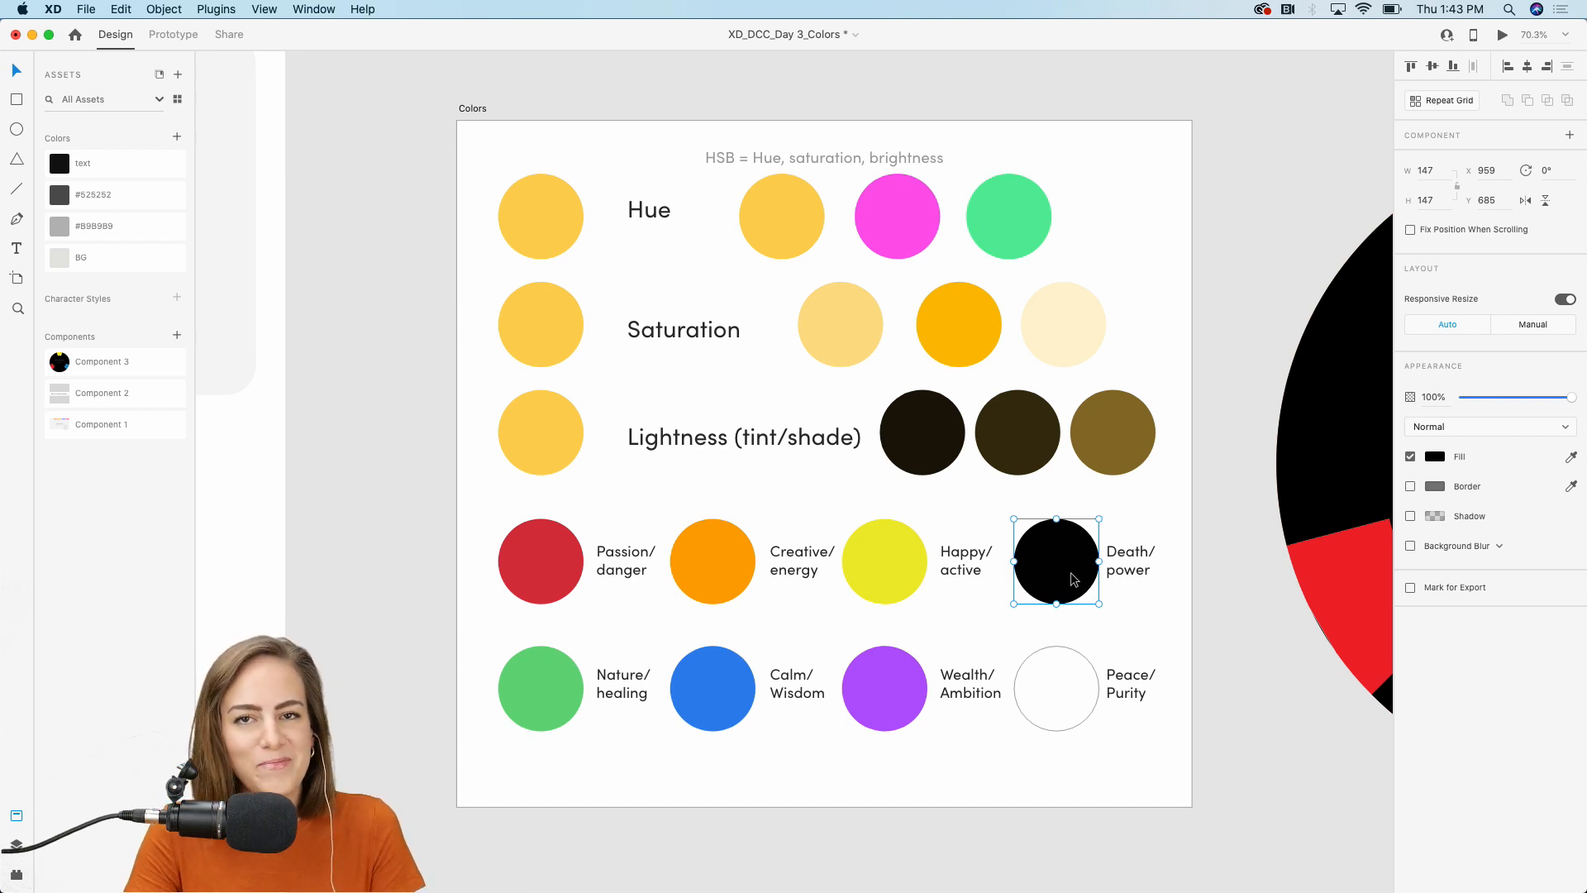
# Step: Examine the second row of color meanings circle by circle, from Nature/healing to Peace/Purity
pyautogui.click(523, 698)
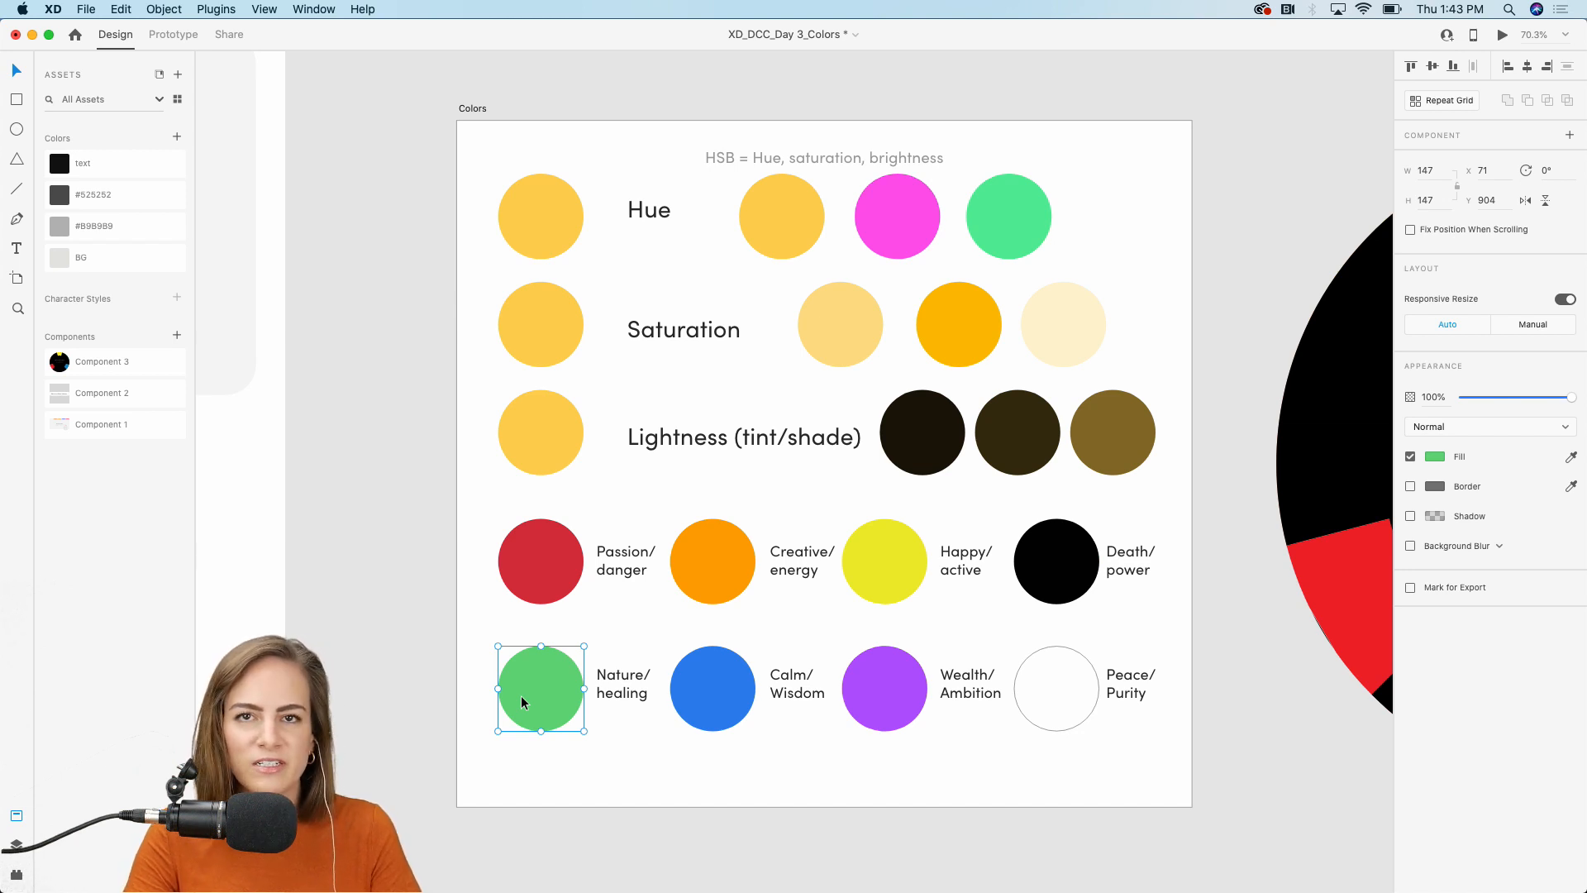
pyautogui.click(720, 702)
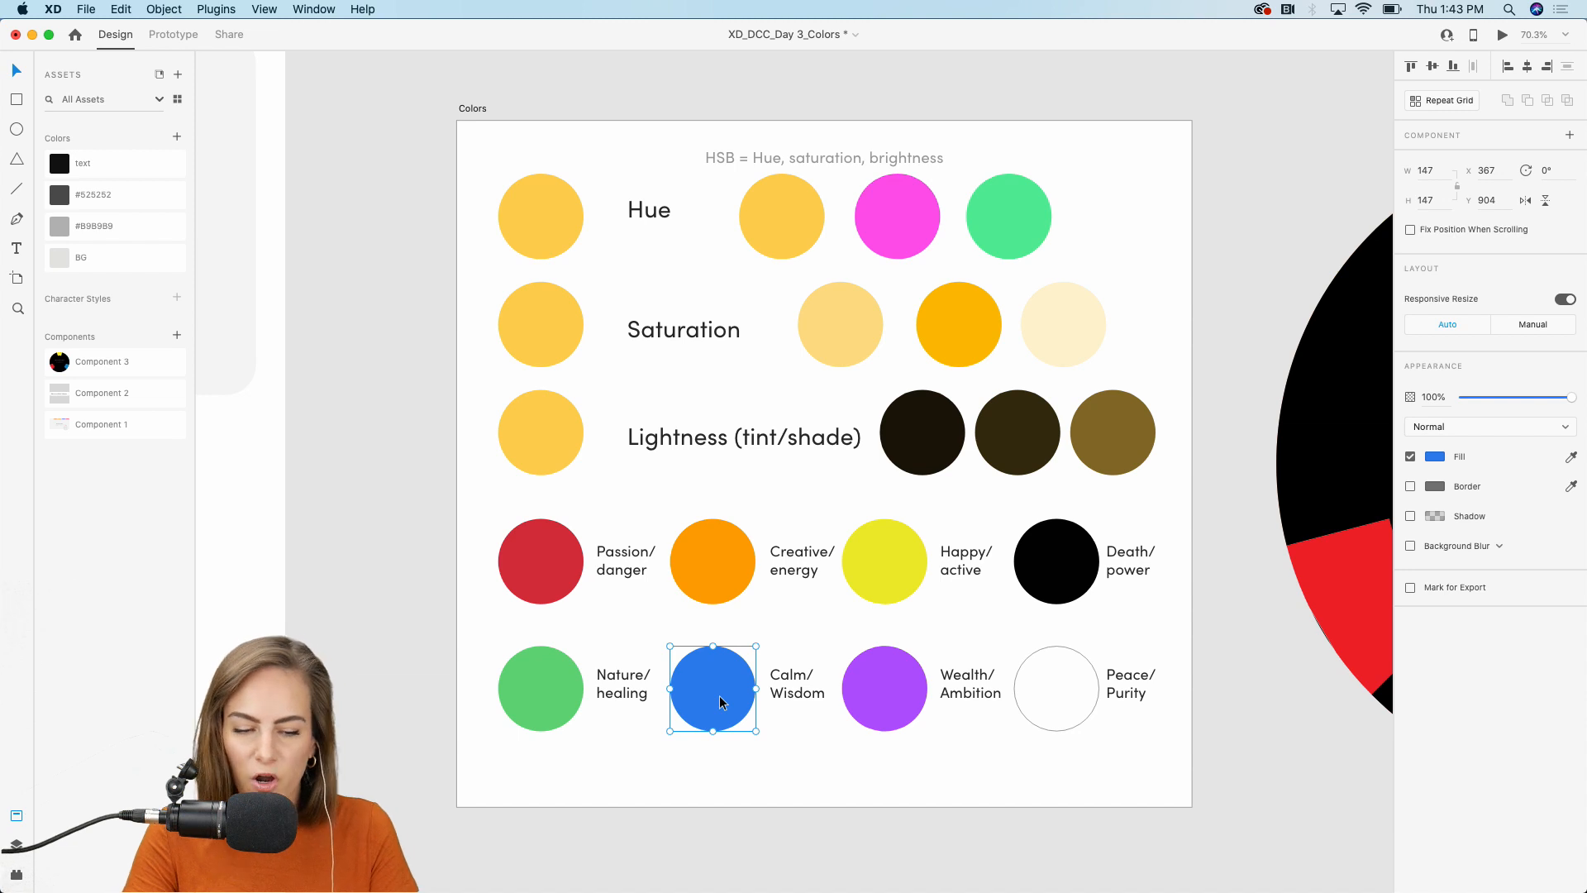
pyautogui.click(857, 693)
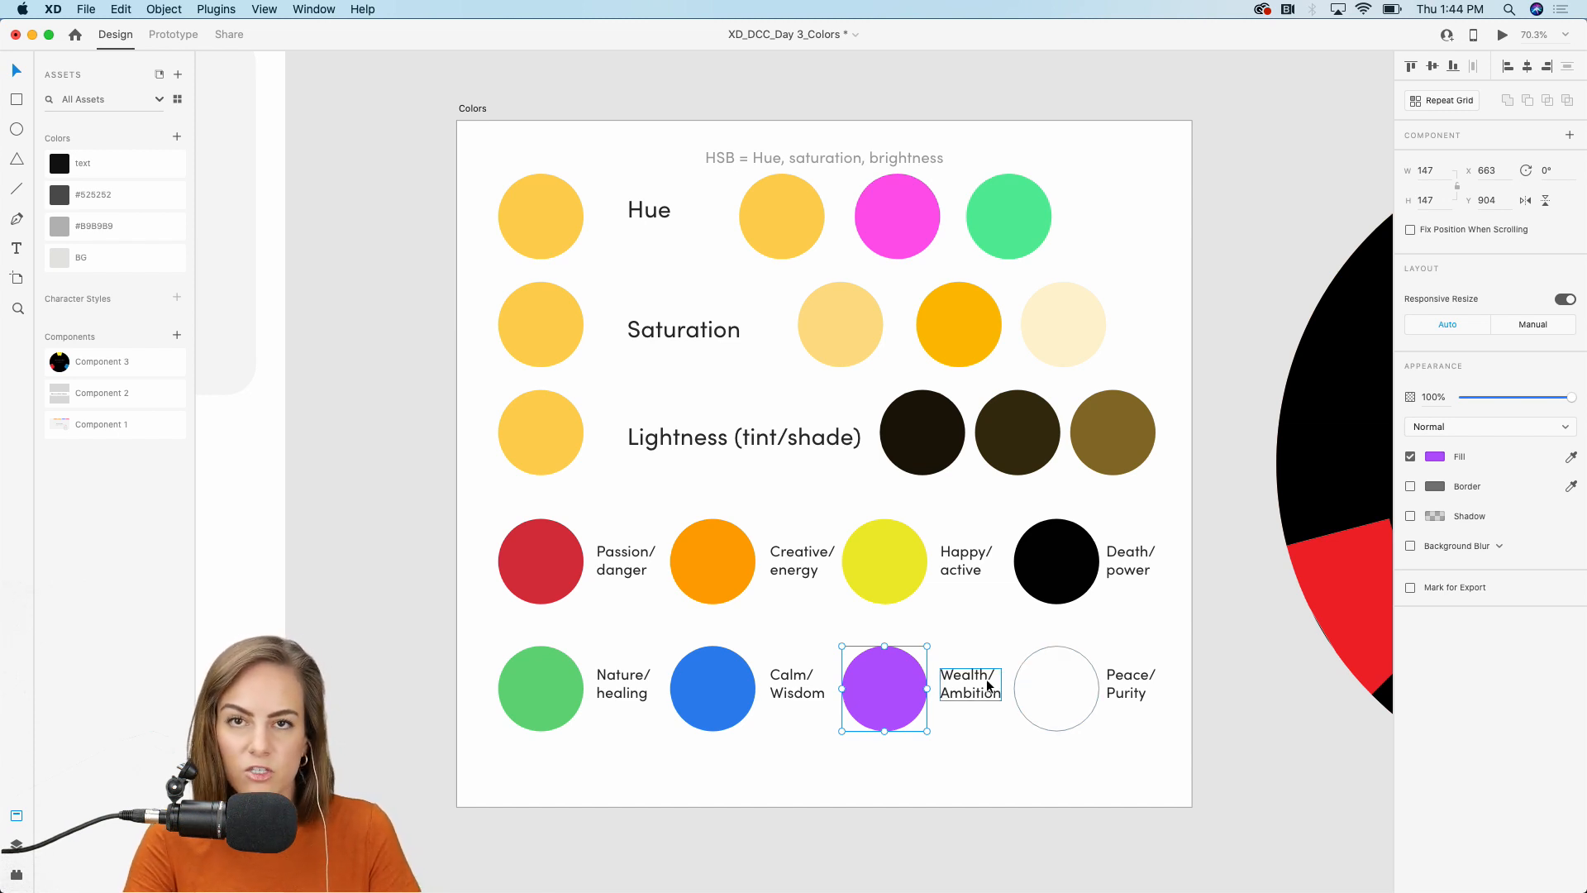
pyautogui.hscroll(-15, 986, 684)
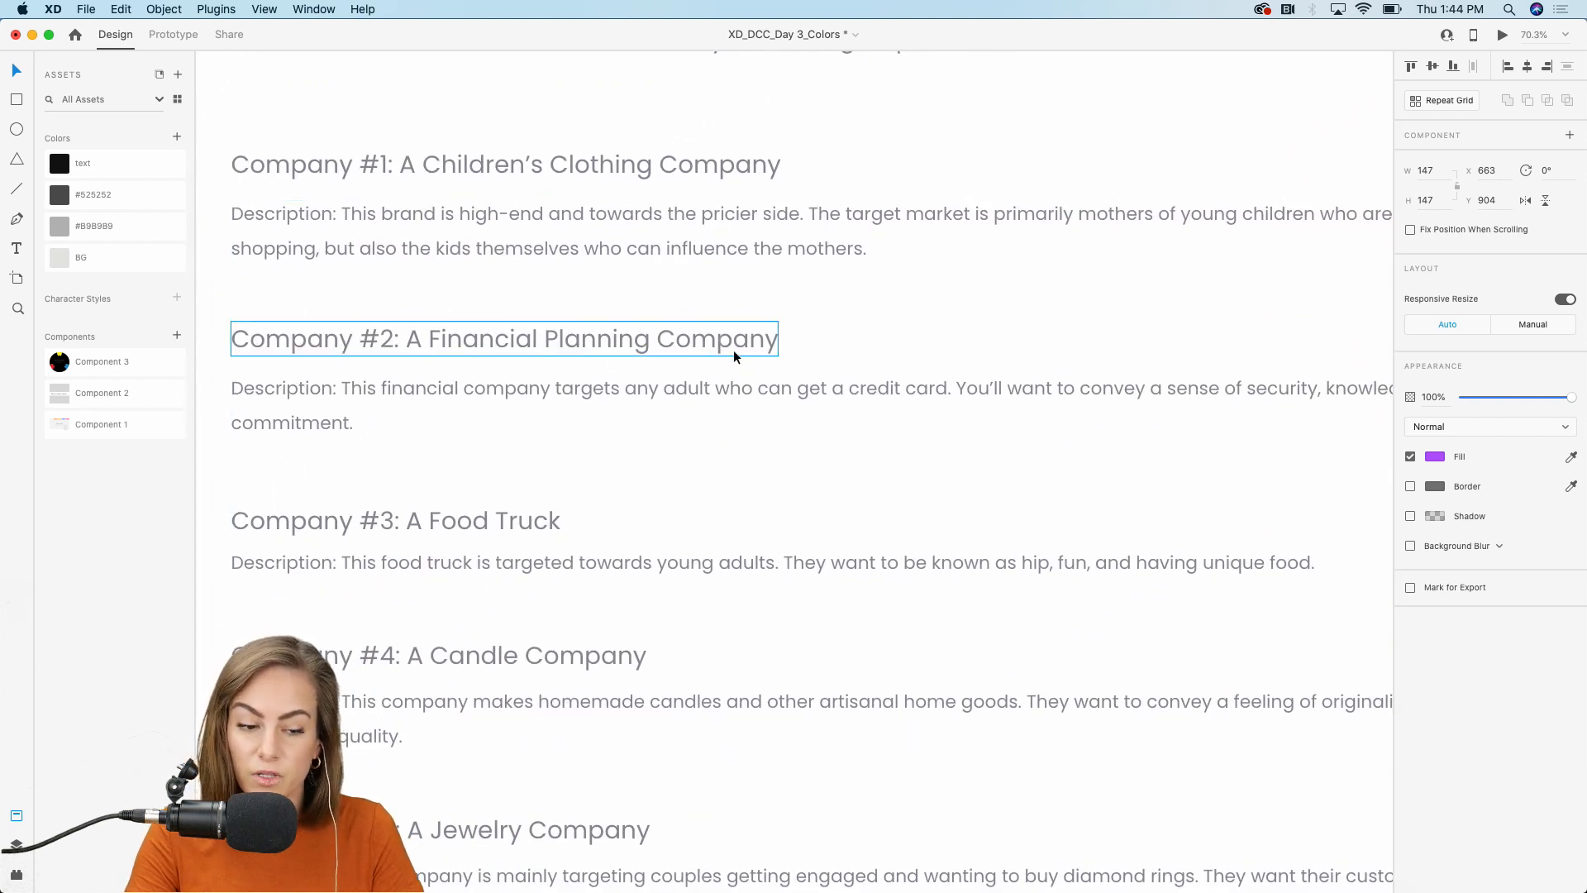
pyautogui.click(732, 350)
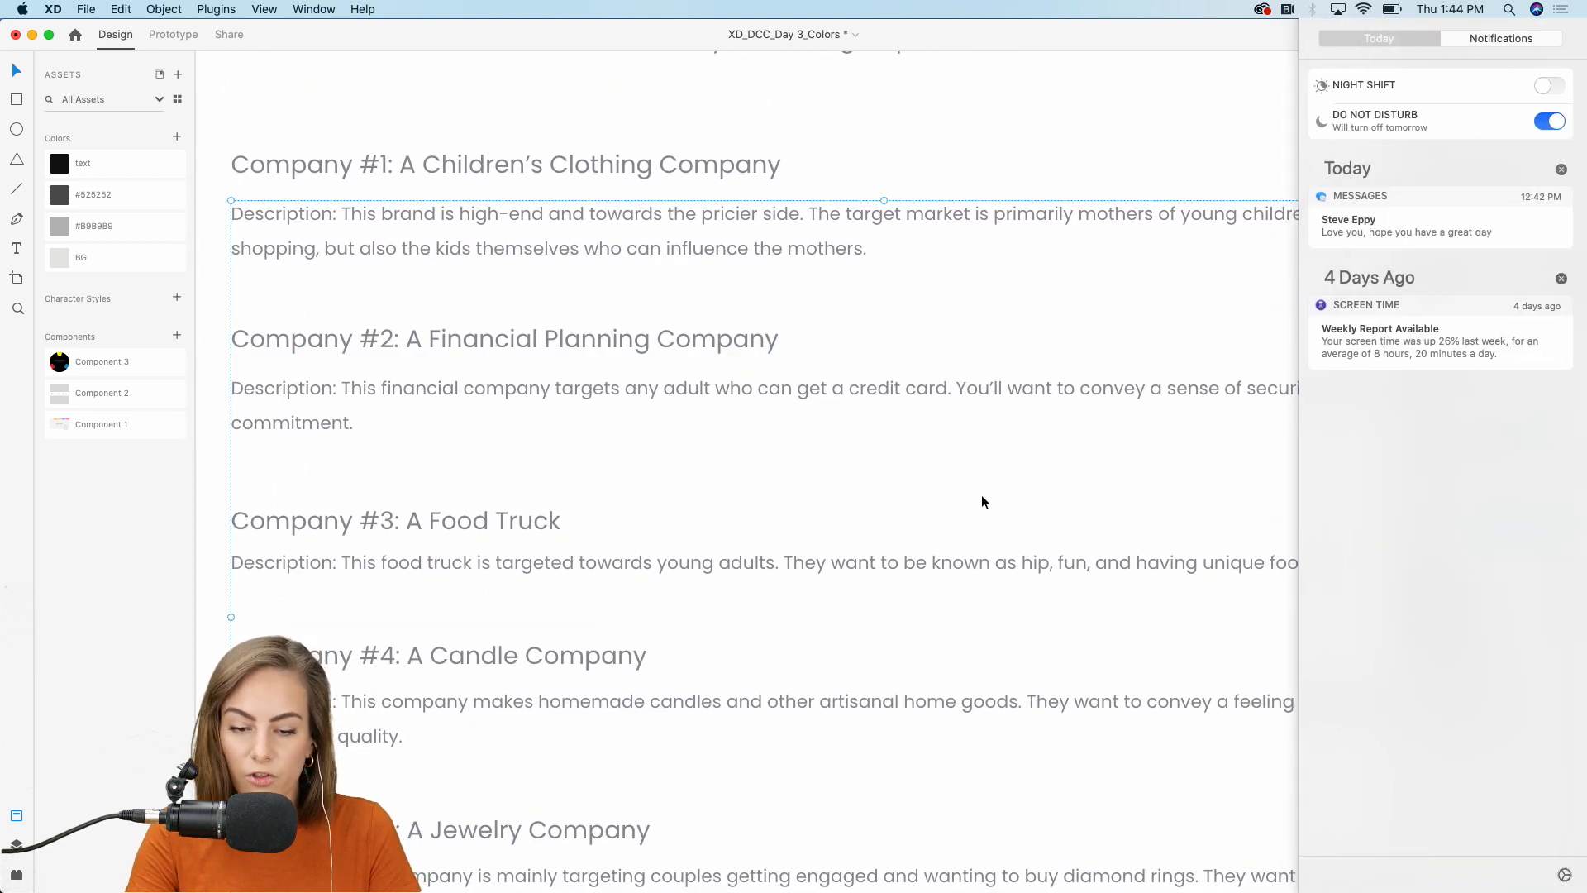
pyautogui.click(1038, 483)
pyautogui.hscroll(15, 1038, 483)
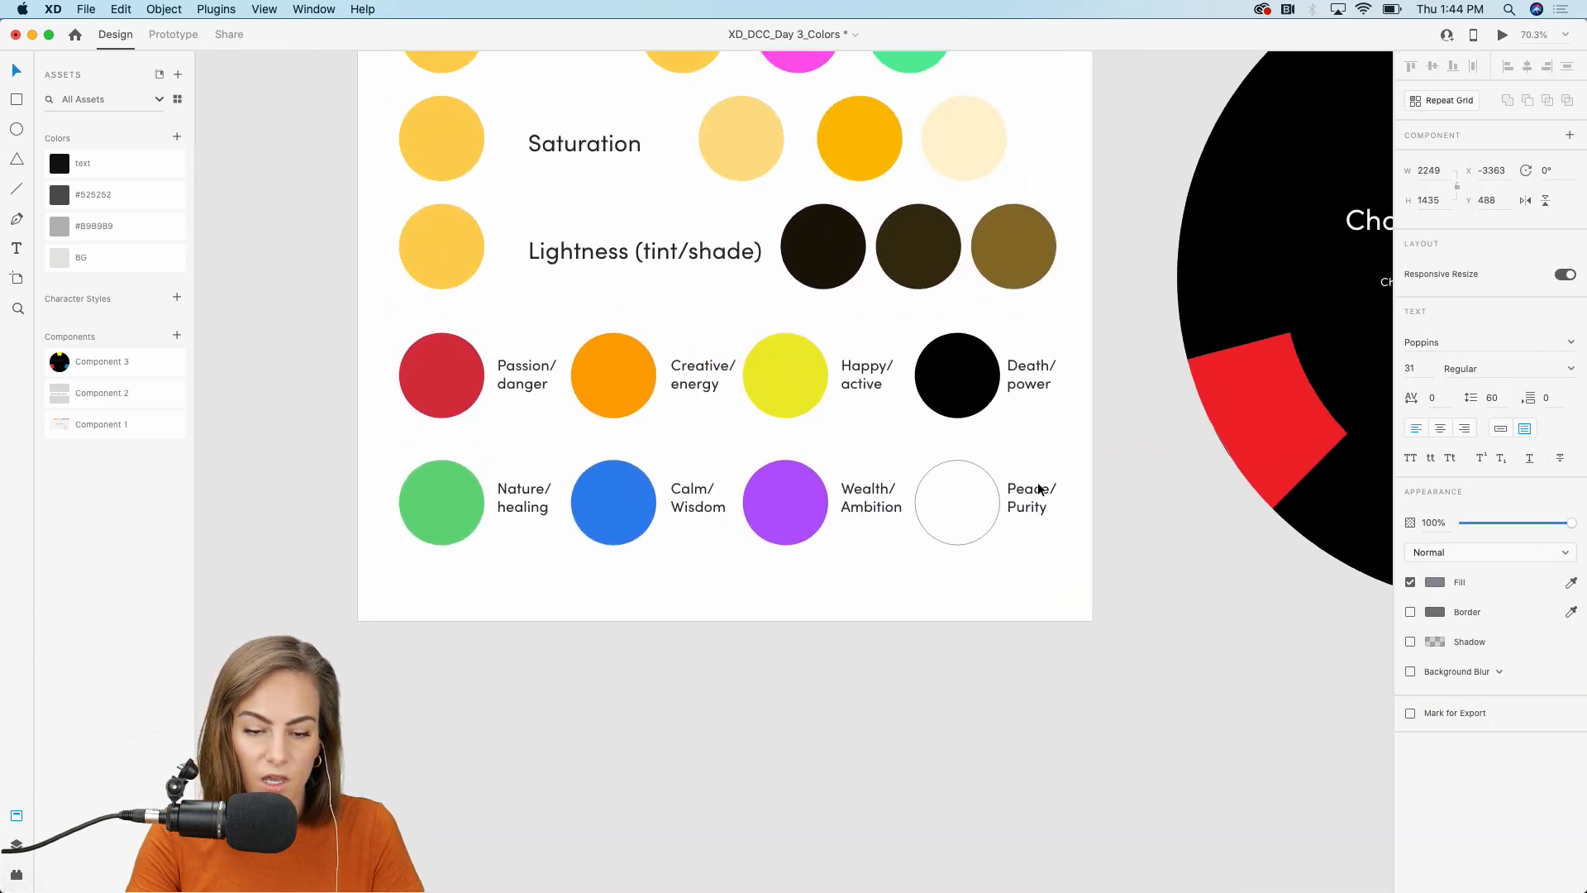
pyautogui.scroll(5, 1009, 539)
pyautogui.click(1008, 544)
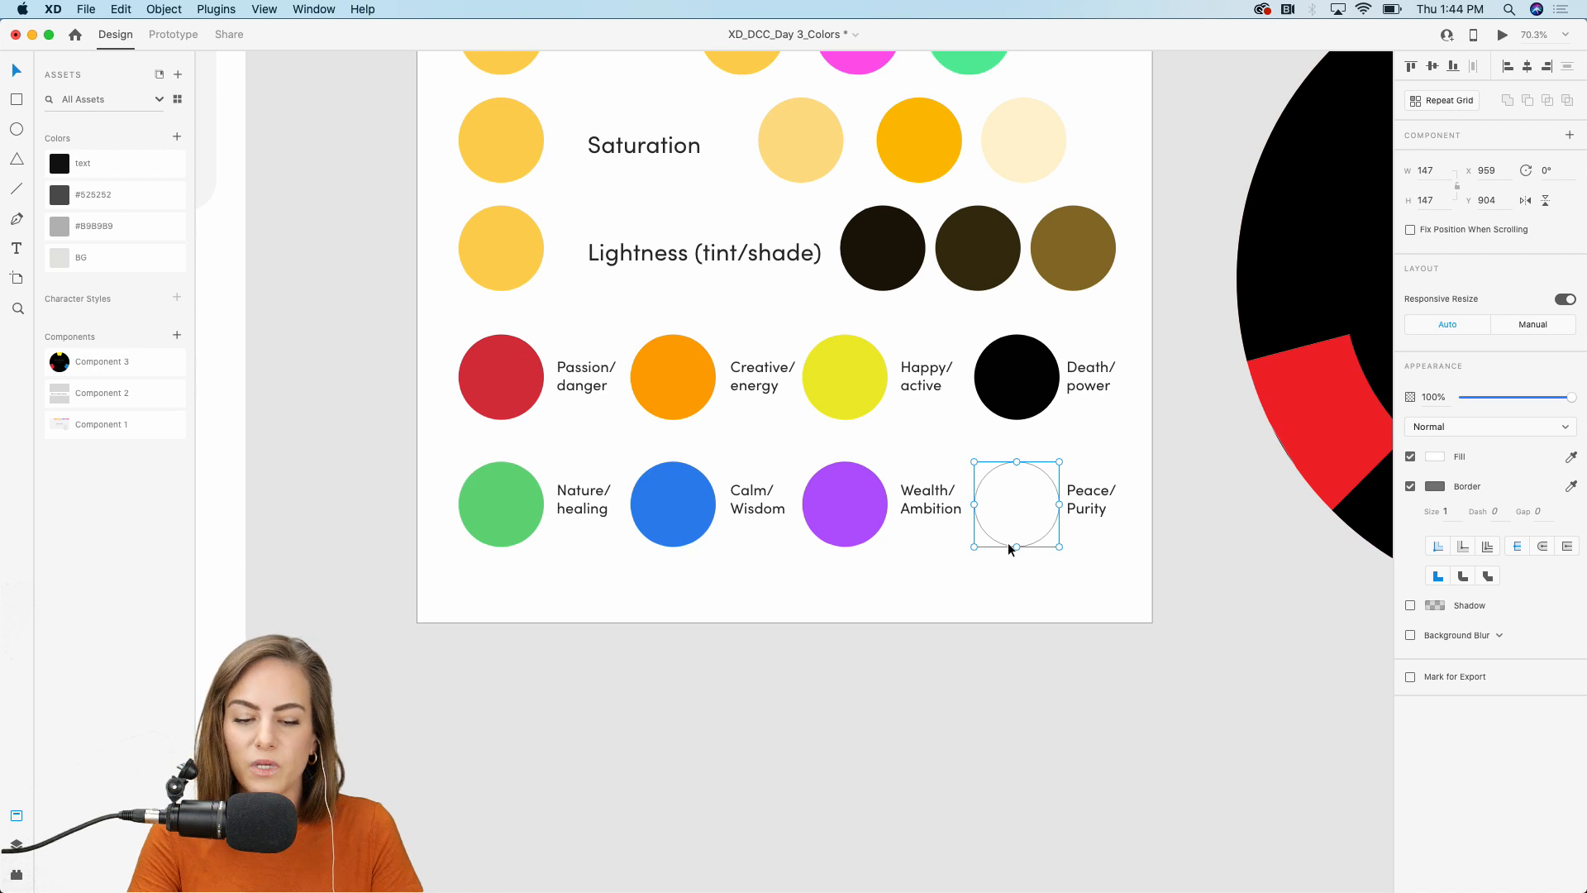
pyautogui.scroll(5, 1008, 549)
pyautogui.hscroll(3, 1008, 549)
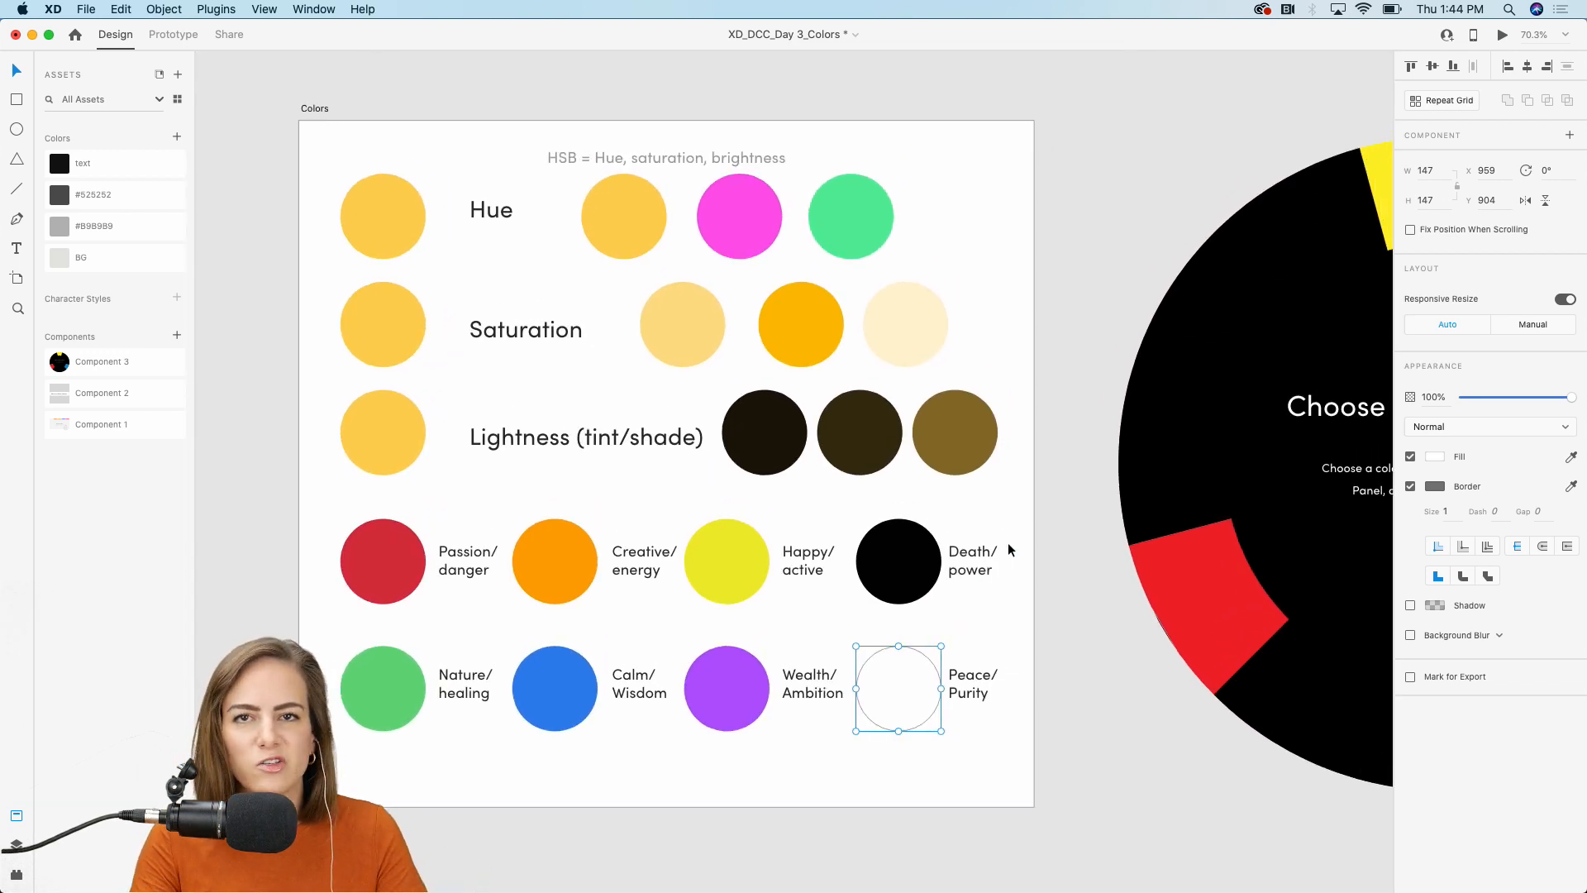
# Step: Clear the circle selection and select the Choose a Color Scheme wheel beside the Colors artboard
pyautogui.hscroll(5, 1008, 543)
pyautogui.scroll(1, 1008, 542)
pyautogui.hscroll(-6, 557, 289)
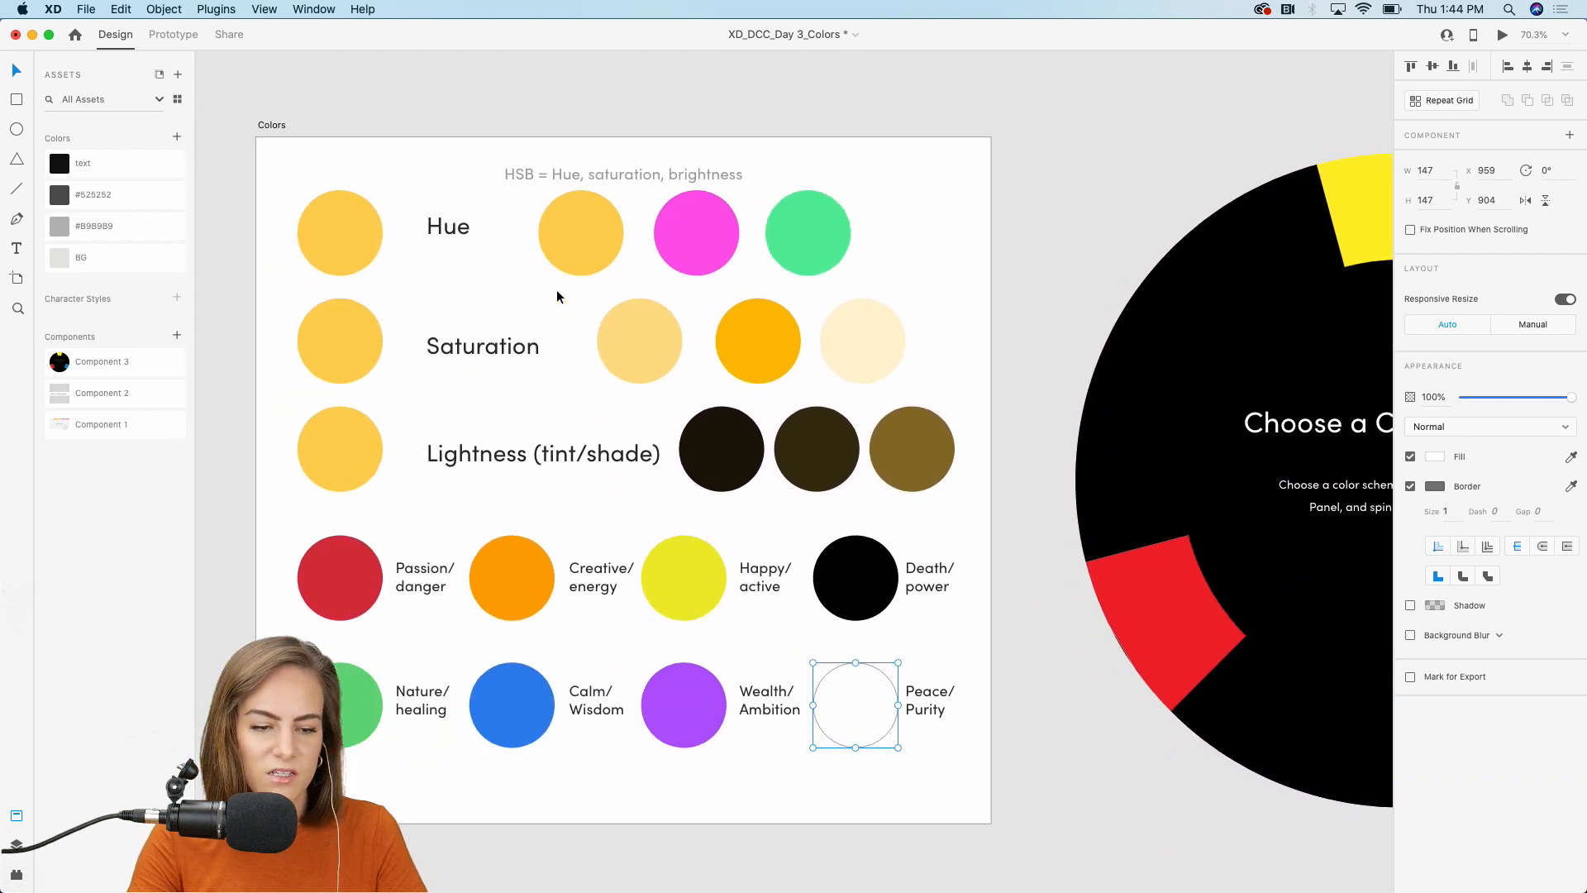
pyautogui.click(785, 96)
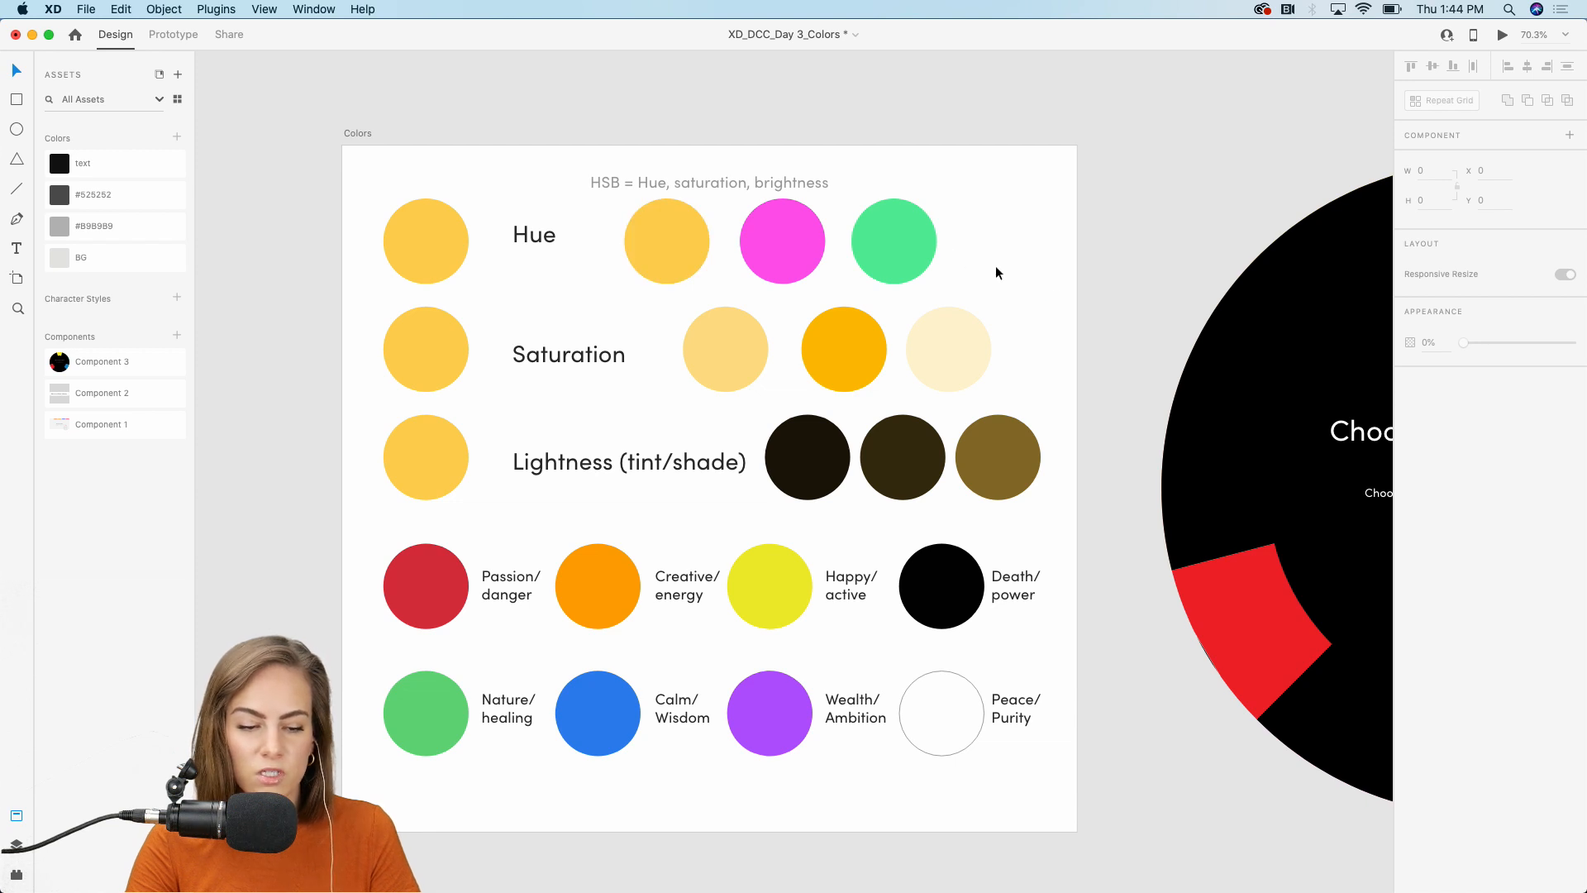
pyautogui.hscroll(10, 1028, 365)
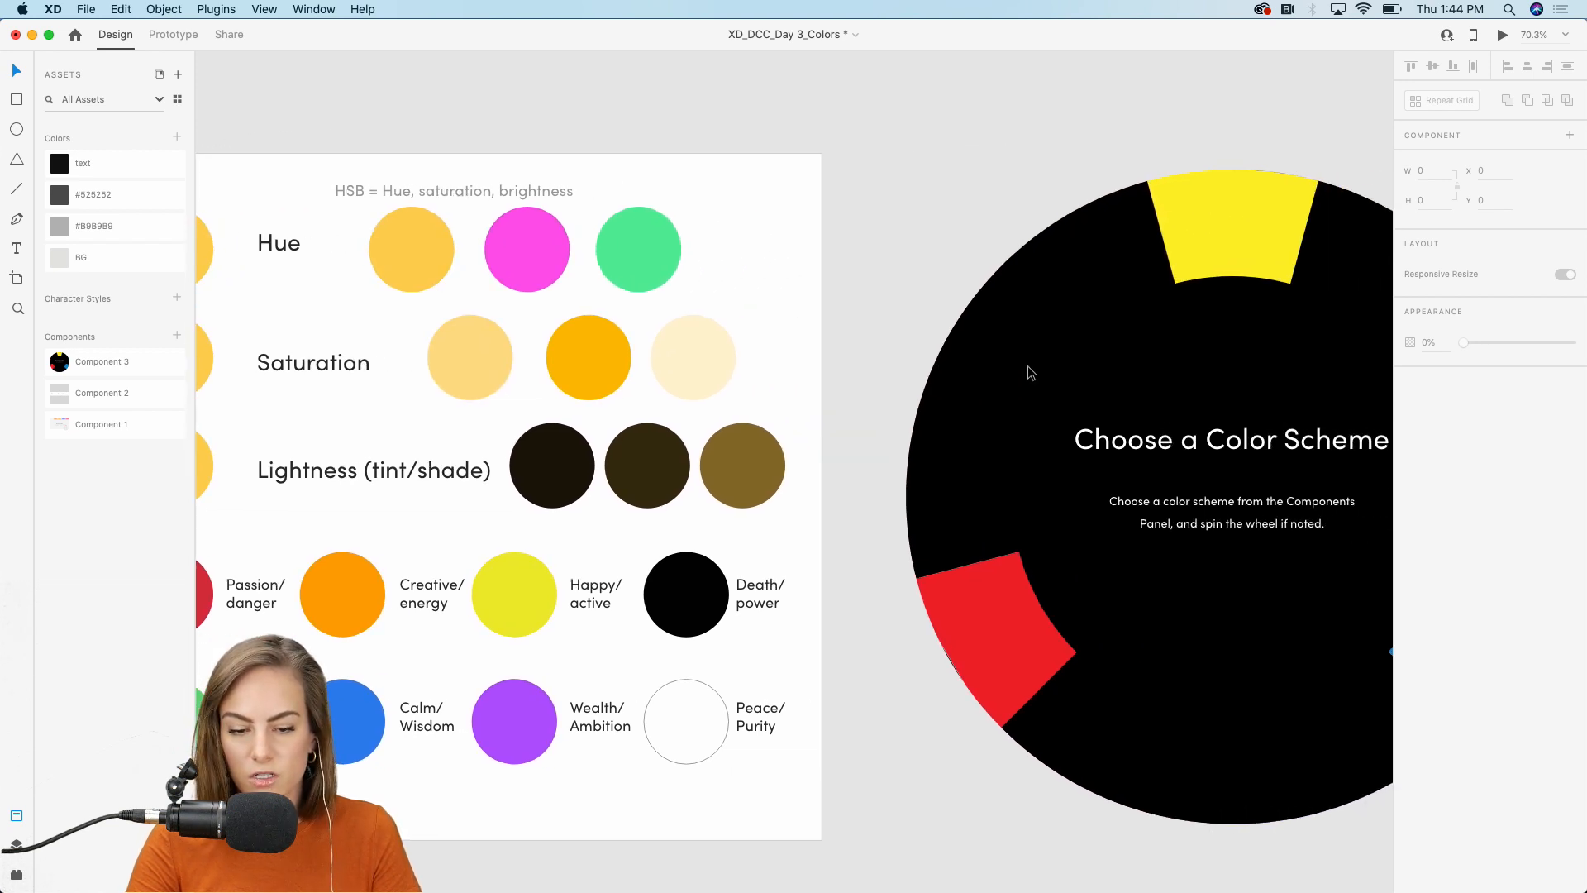
pyautogui.hscroll(5, 1028, 372)
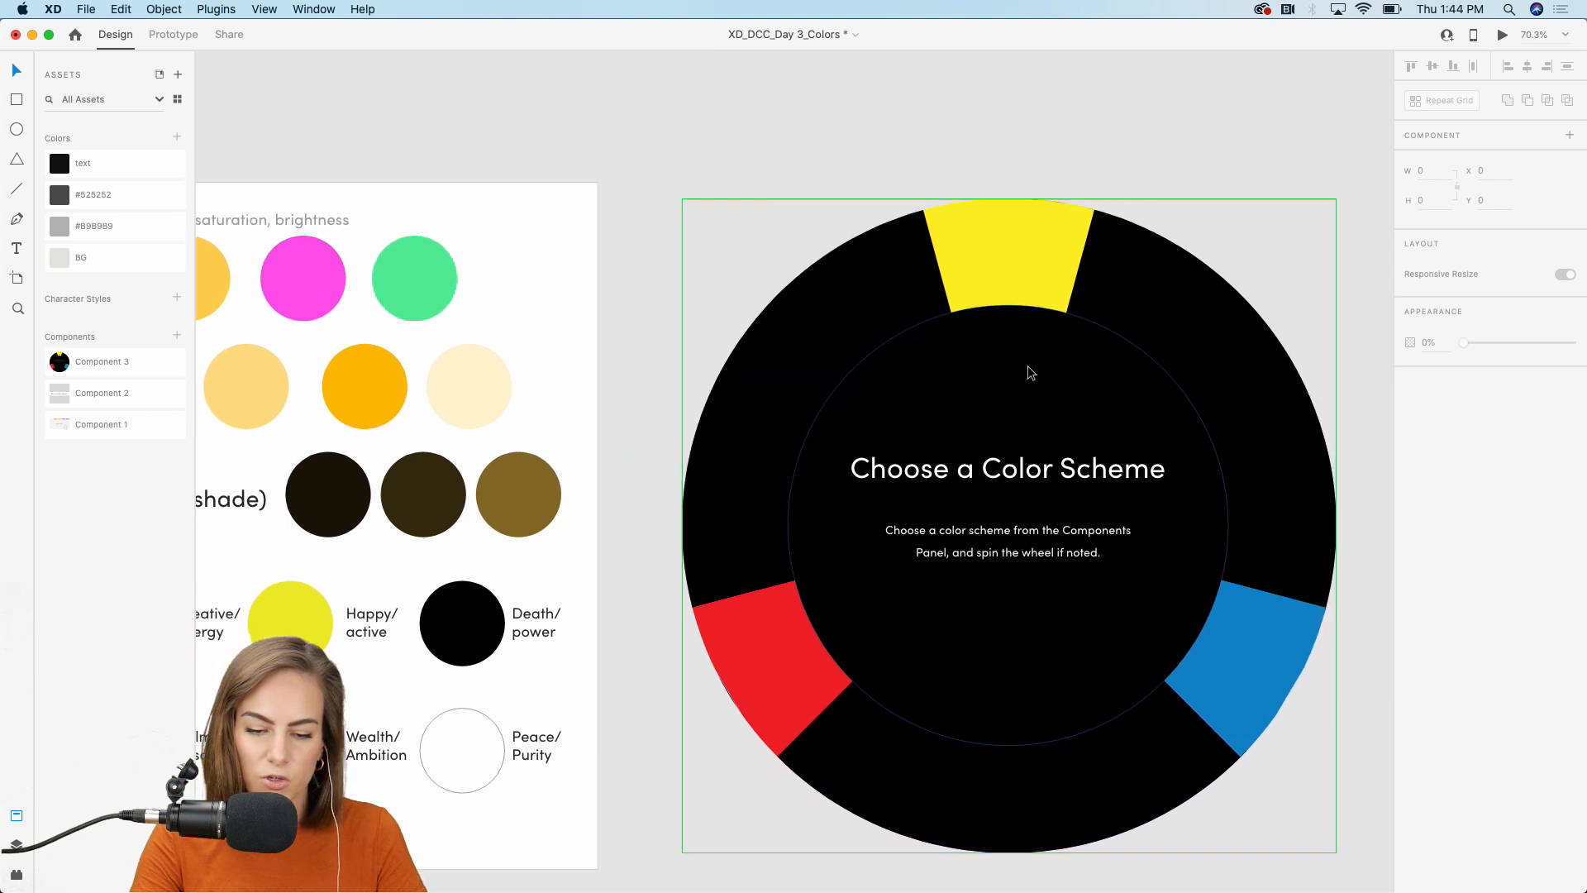
pyautogui.click(1028, 371)
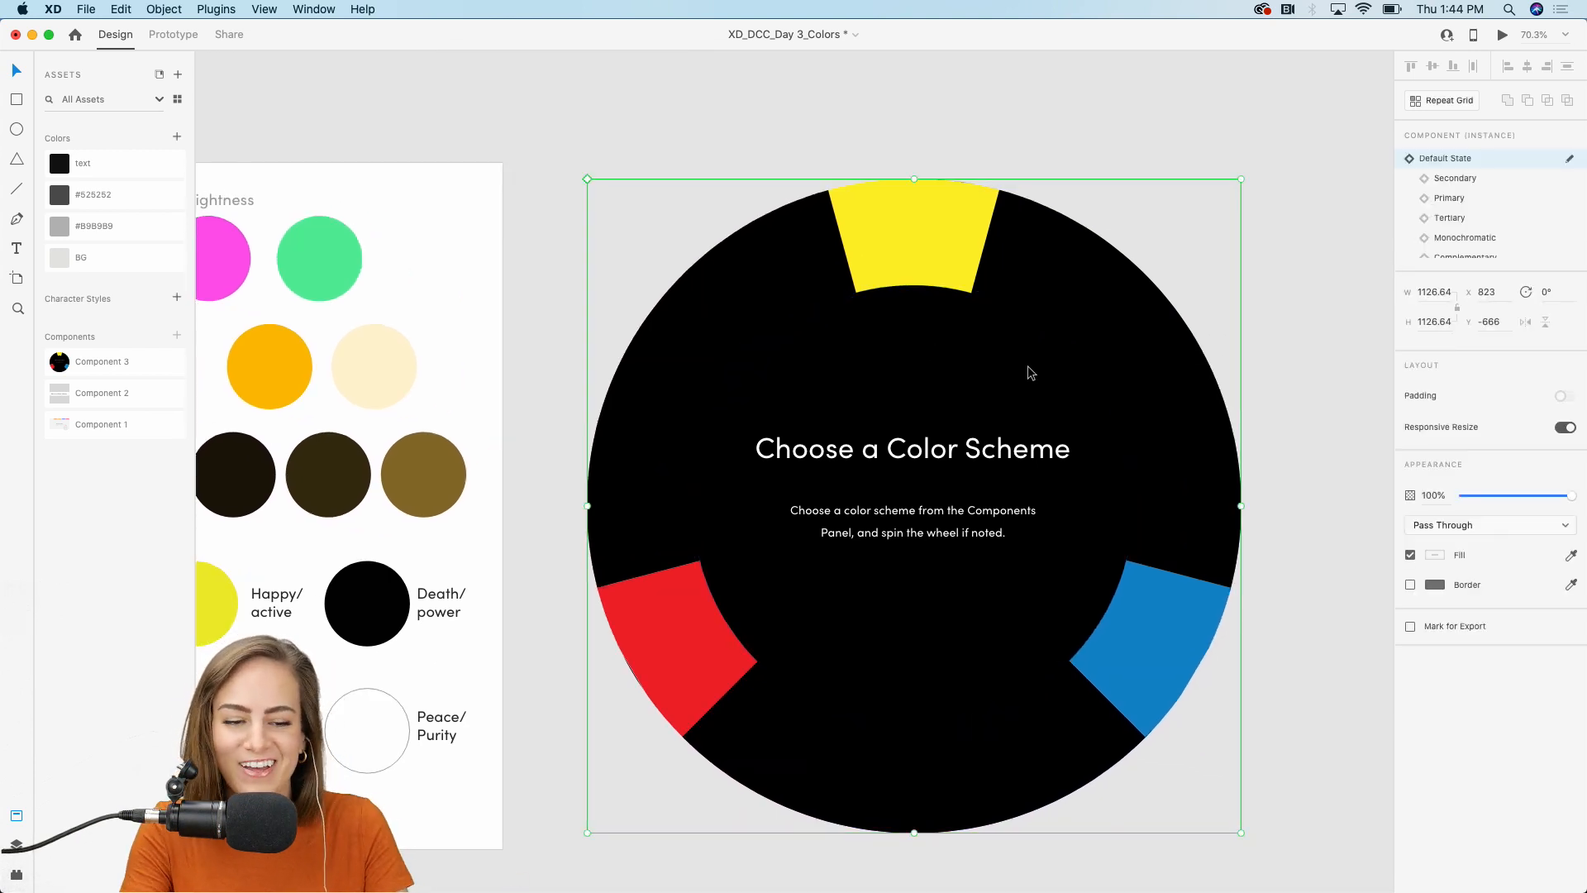
# Step: Switch the color wheel component to its Primary state and then its Tertiary state to read each scheme
pyautogui.scroll(-2, 1029, 372)
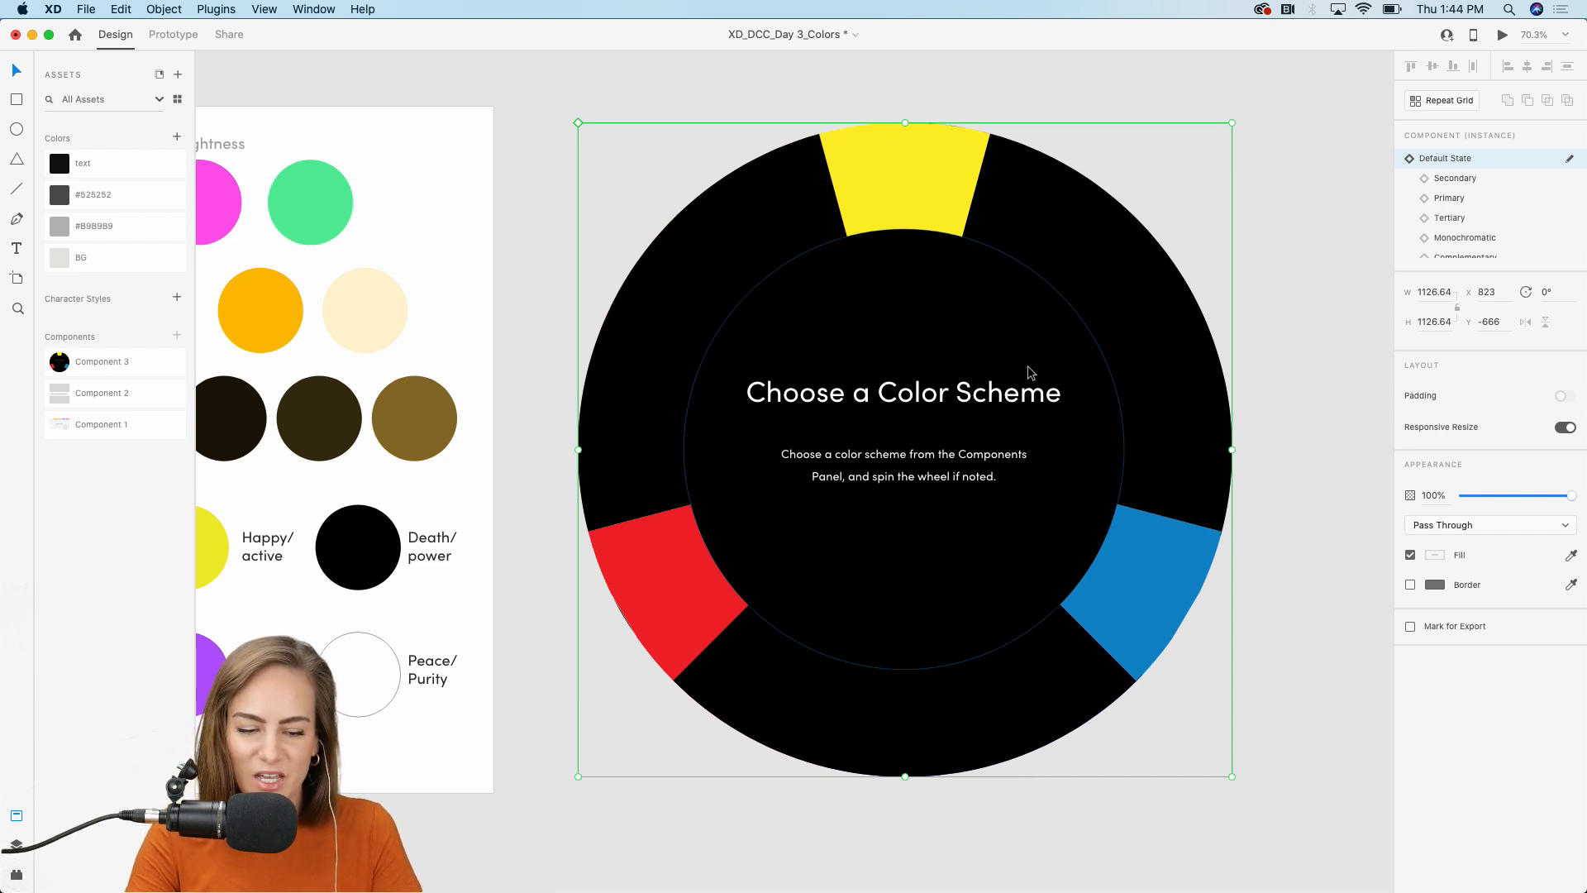
pyautogui.click(1450, 199)
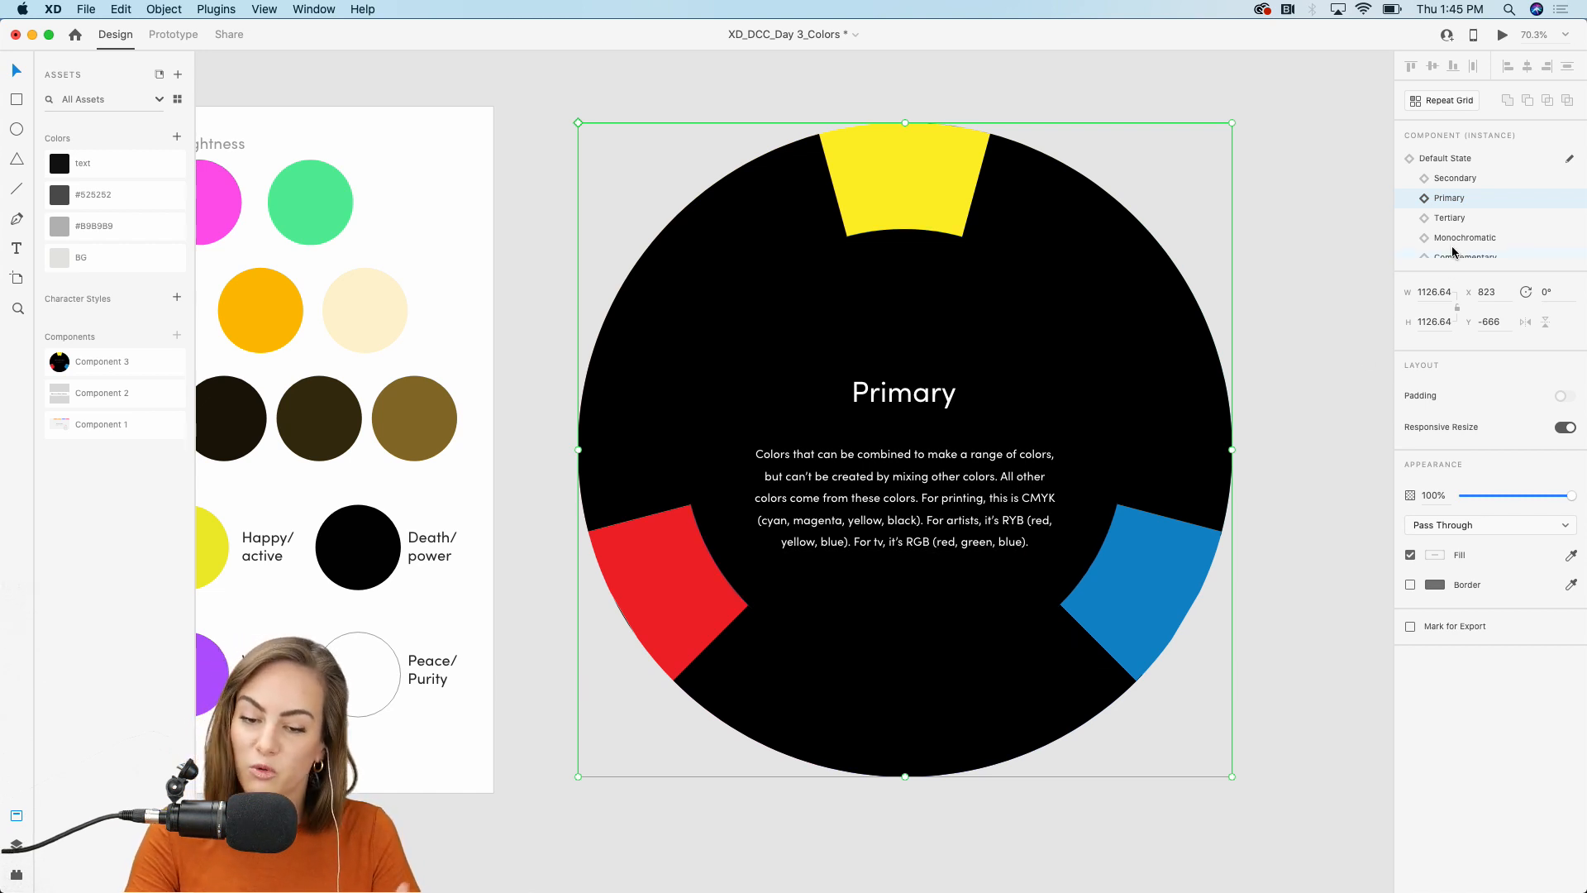
pyautogui.click(1451, 218)
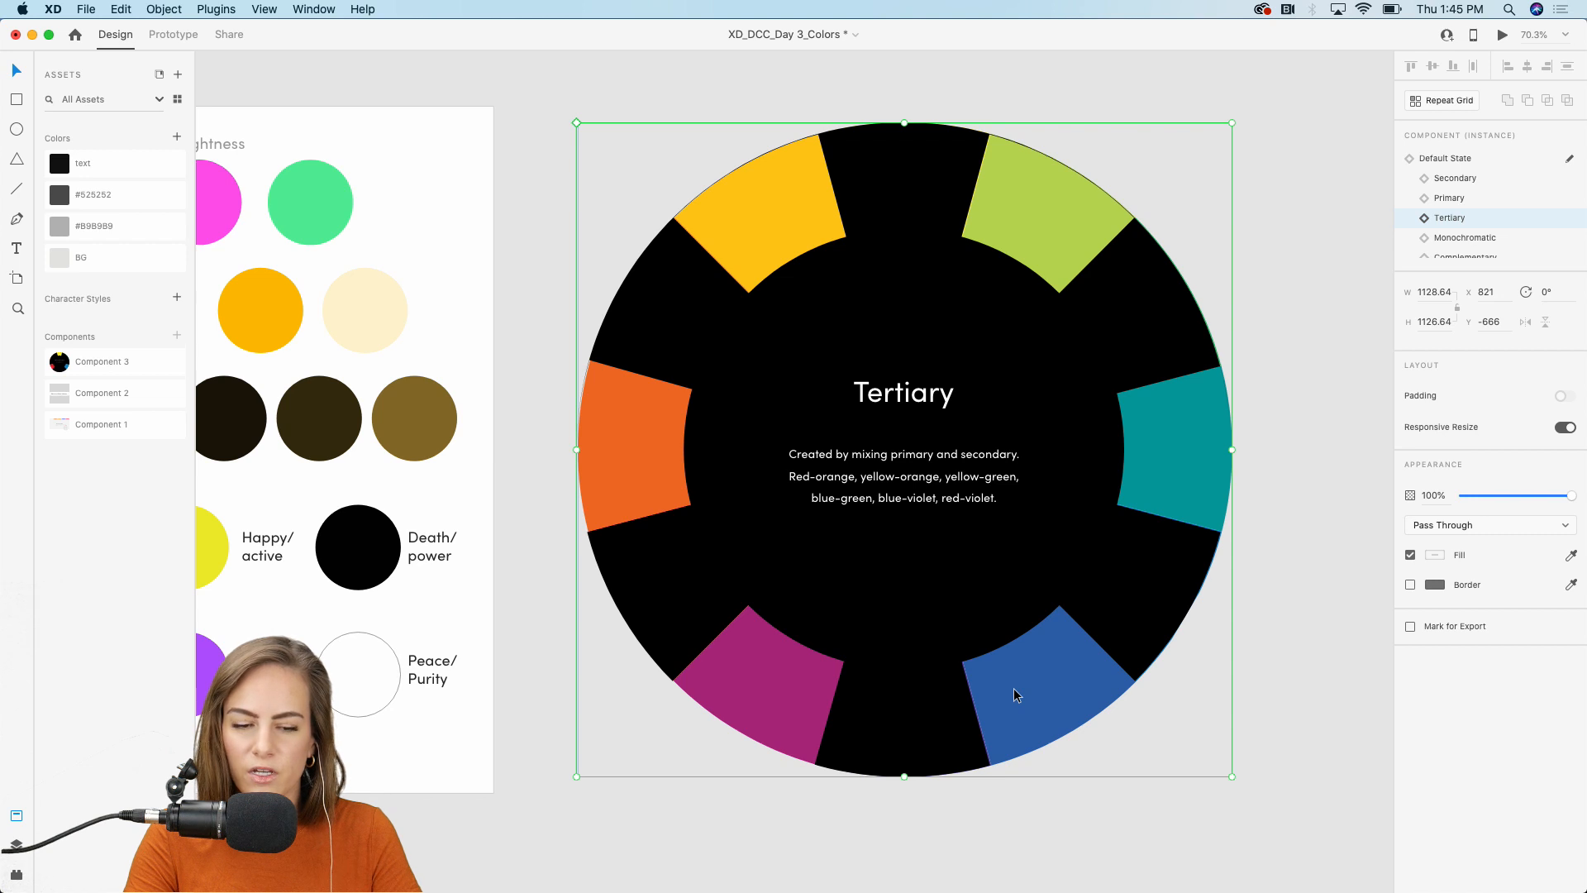
# Step: Switch the color wheel to its Monochromatic state, rotate its black disc about -9° to reveal neighboring hues, and undo the rotation
pyautogui.click(1483, 239)
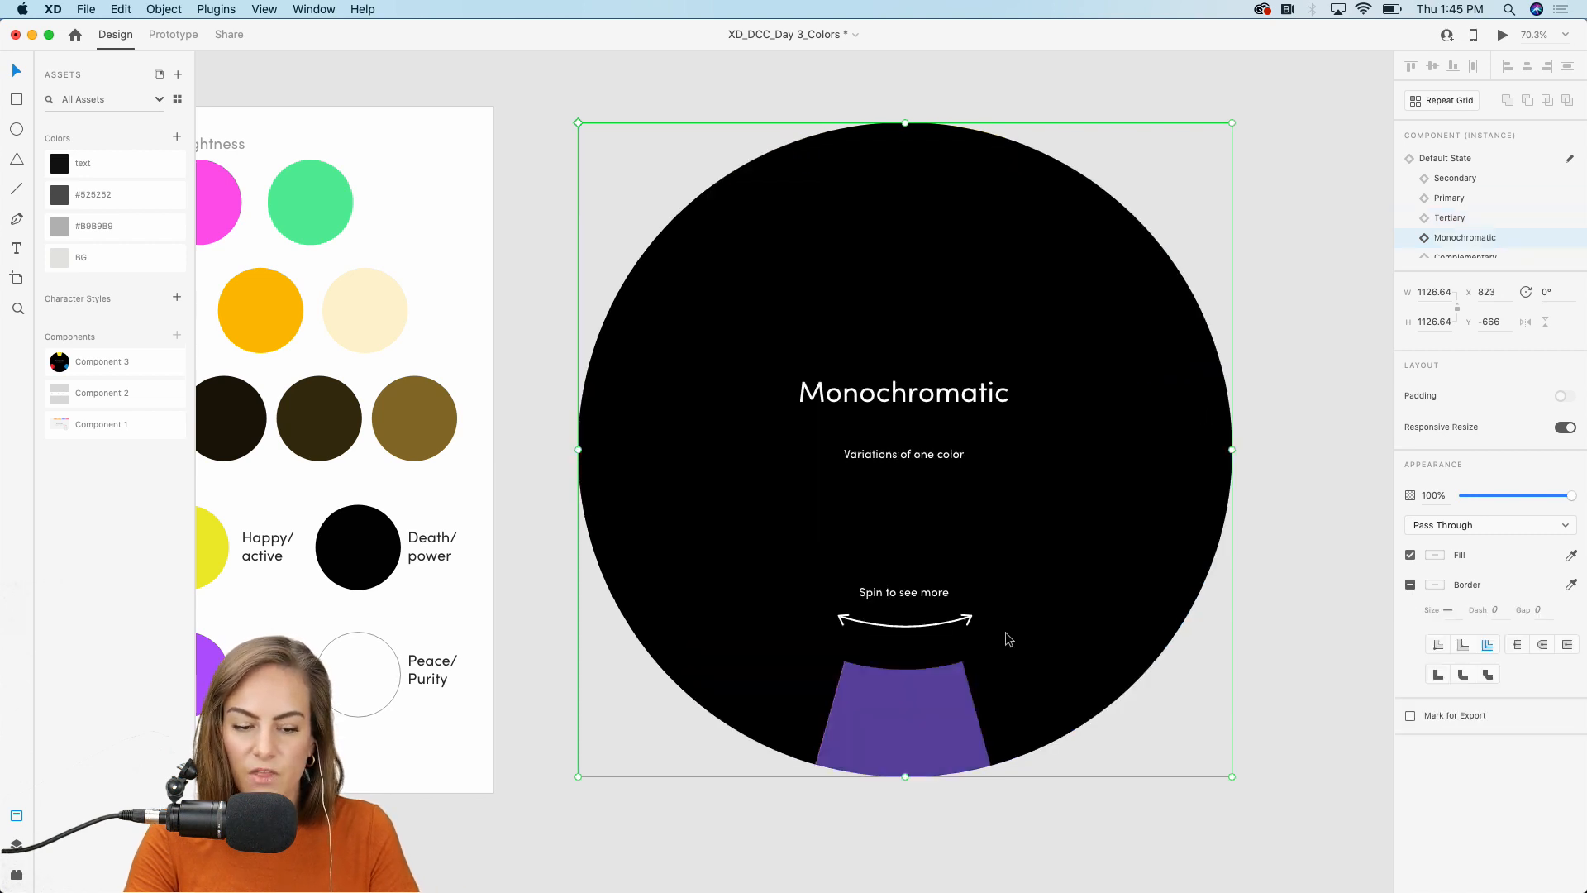
pyautogui.doubleClick(1057, 629)
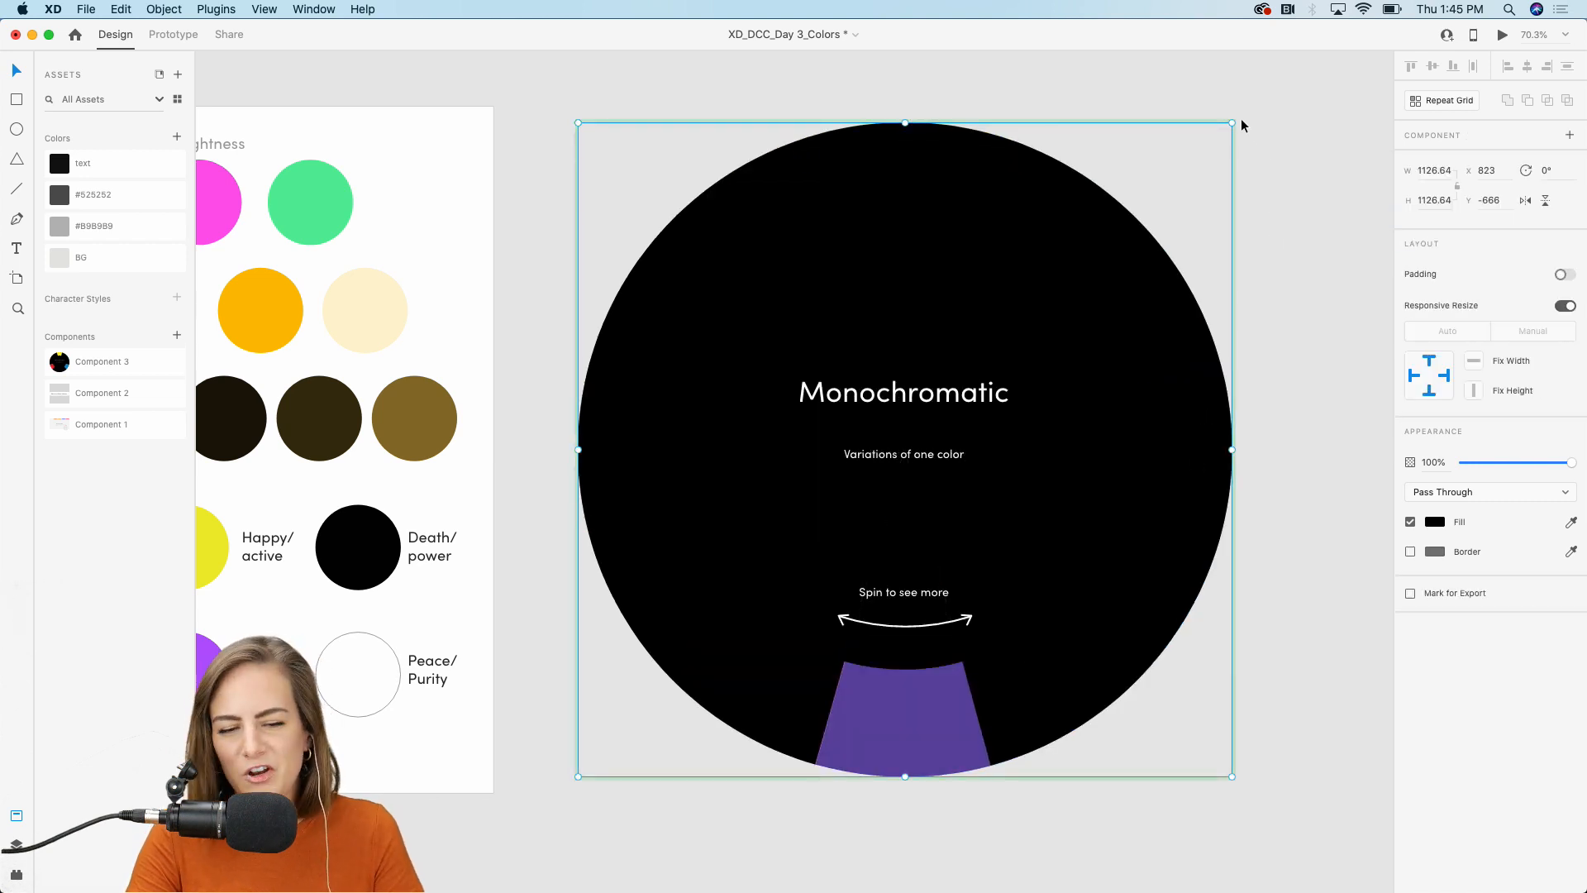
pyautogui.moveTo(1235, 119); pyautogui.dragTo(1173, 77)
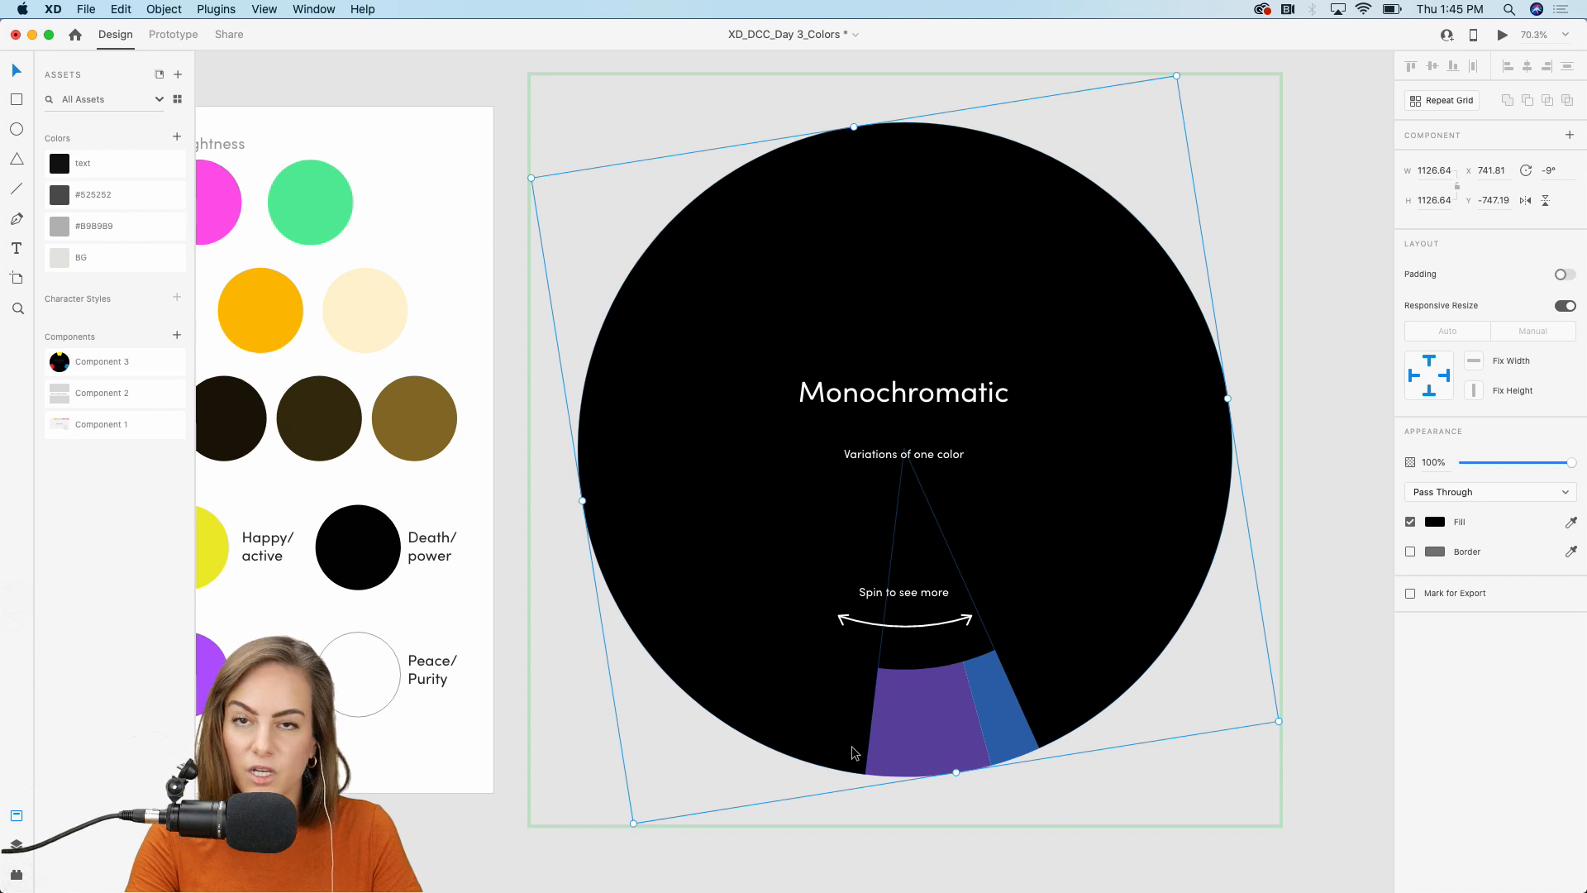
pyautogui.press('super+z')
pyautogui.click(1111, 424)
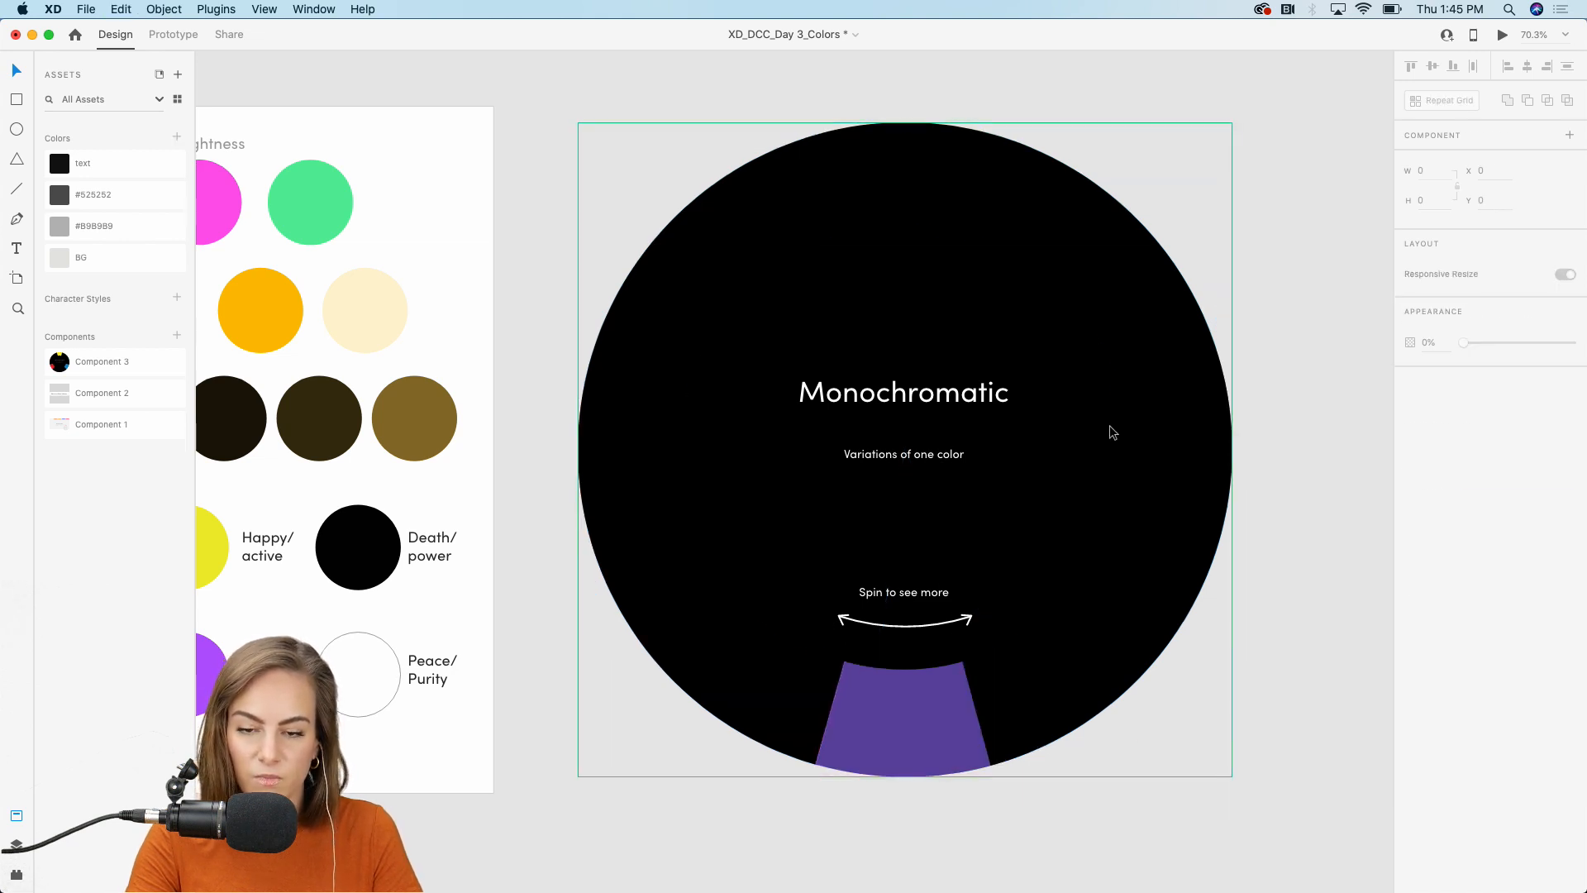
# Step: Switch the color wheel to its Complementary state and rotate its black disc to view other pairs of opposite colors
pyautogui.scroll(-2, 1469, 227)
pyautogui.click(1467, 210)
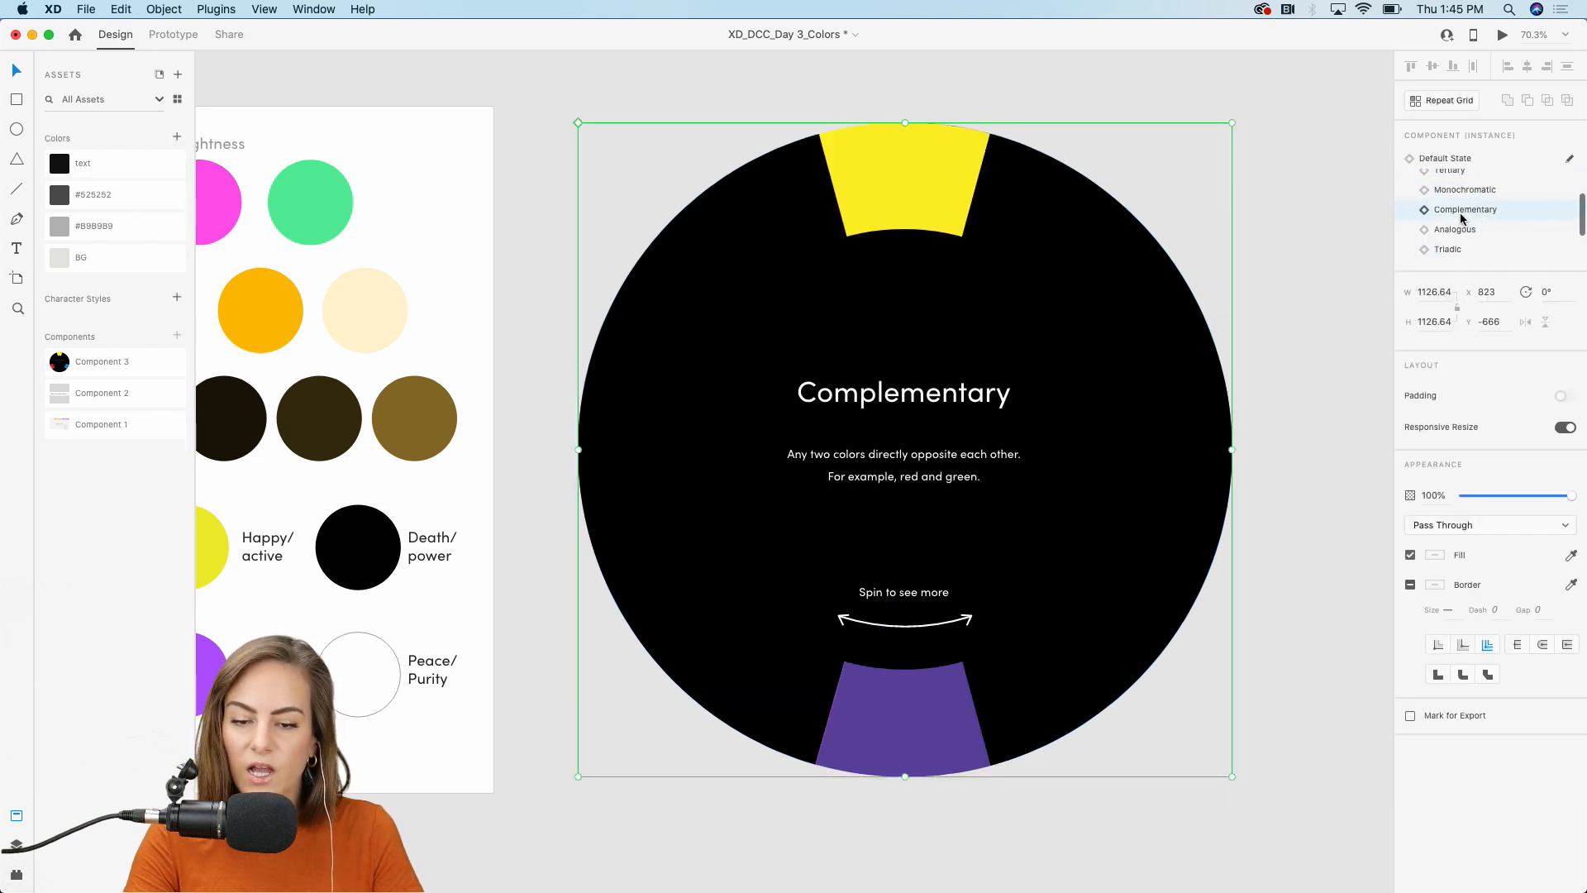
pyautogui.doubleClick(1062, 320)
pyautogui.moveTo(1236, 121); pyautogui.dragTo(651, 794)
pyautogui.scroll(5, 650, 795)
pyautogui.scroll(-4, 650, 794)
pyautogui.scroll(-1, 650, 799)
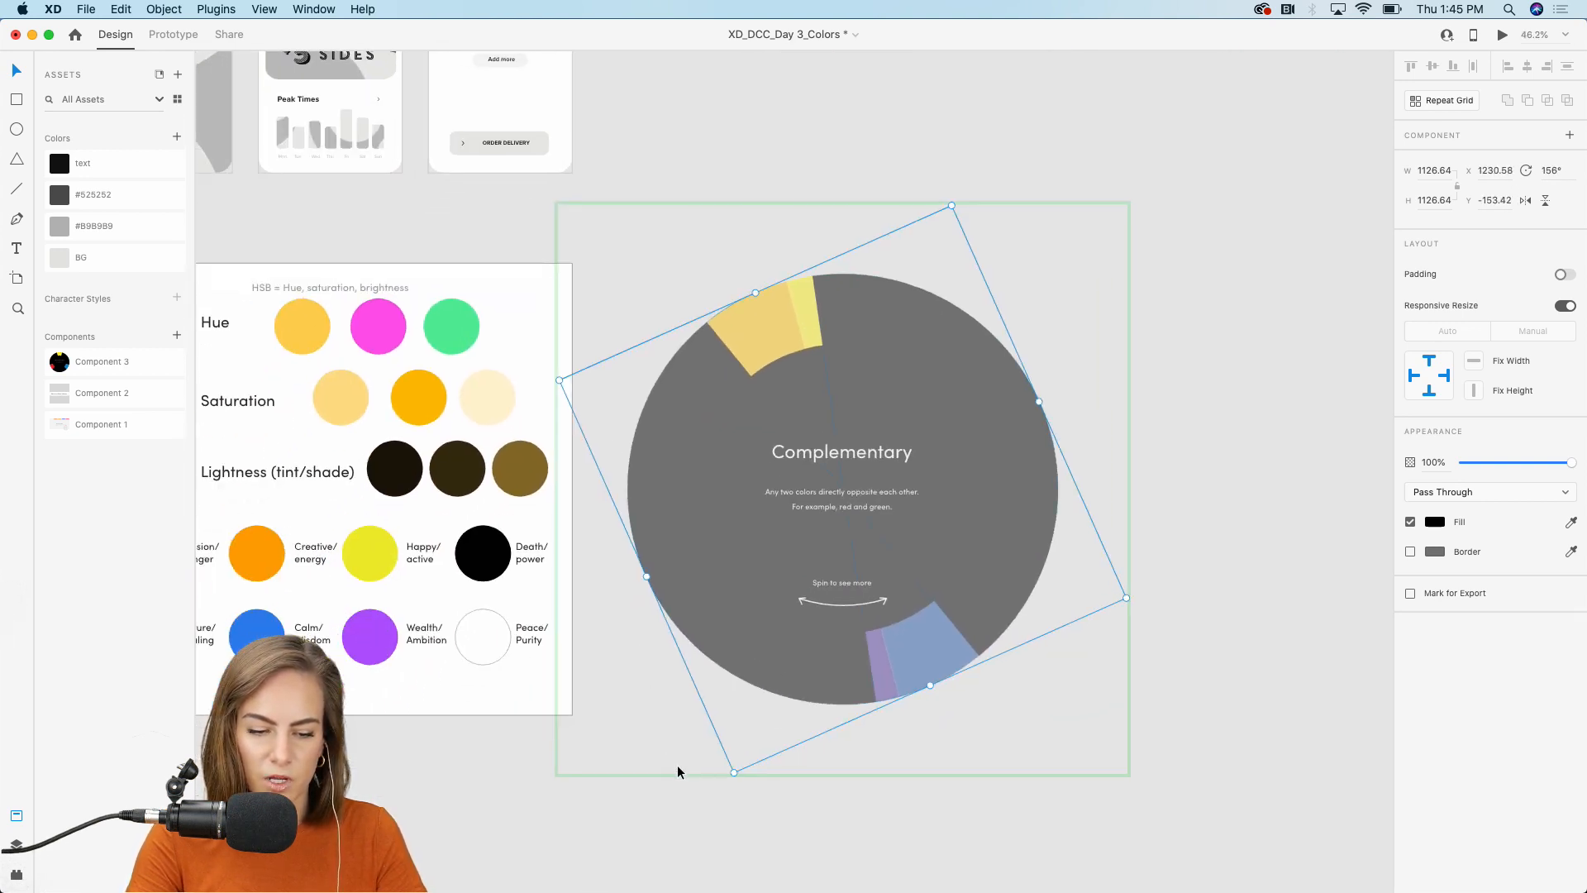
pyautogui.moveTo(954, 200); pyautogui.dragTo(1064, 311)
pyautogui.click(1205, 271)
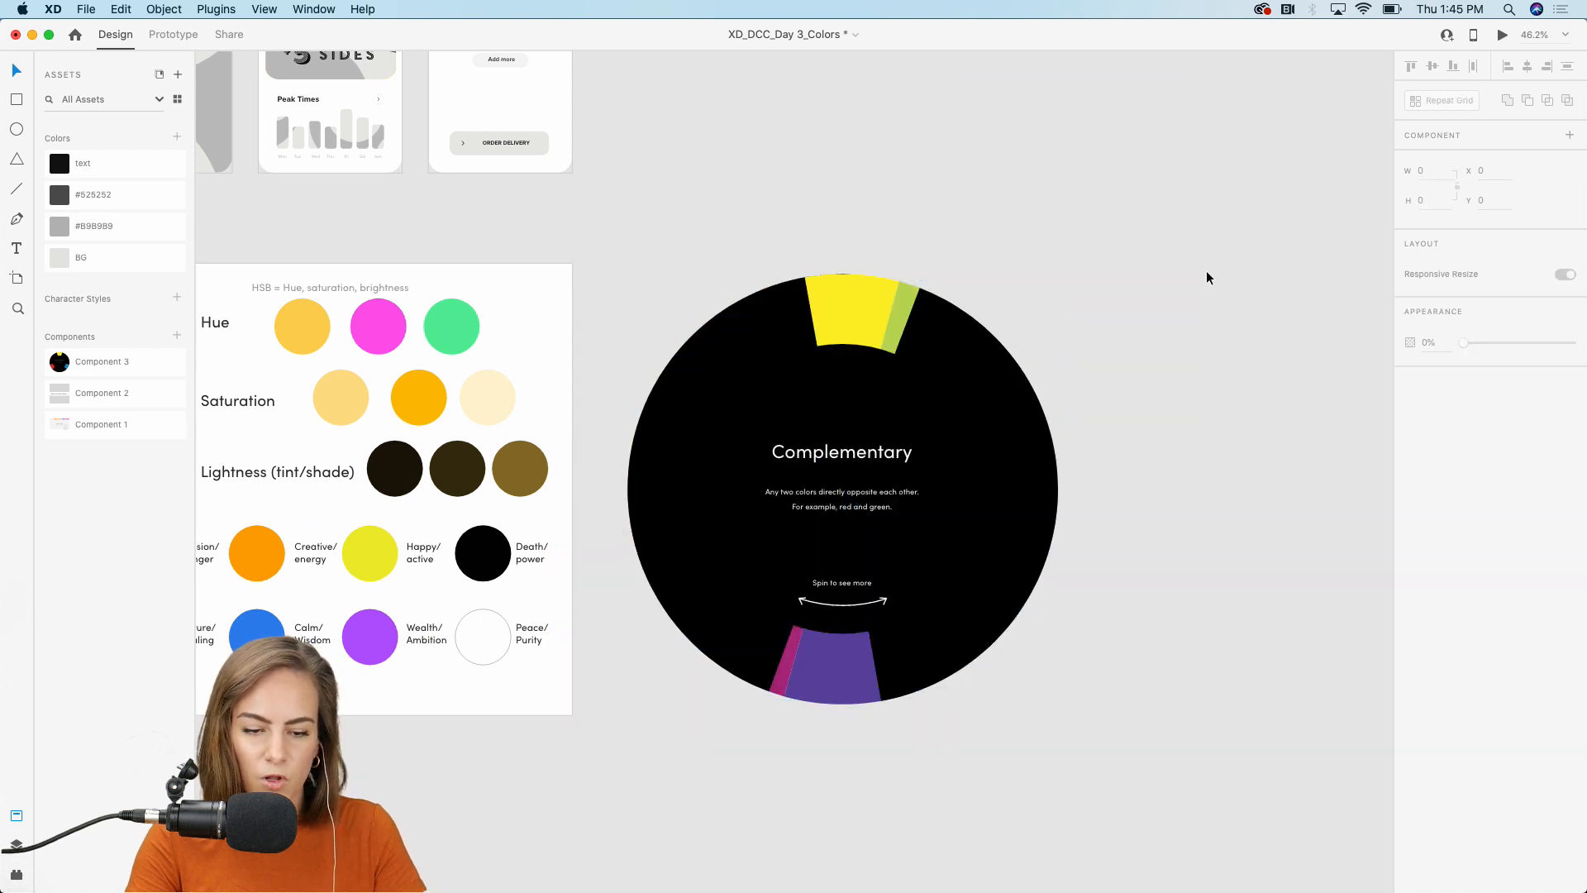
# Step: Undo the disc rotations on the Complementary wheel and reselect the whole color wheel component
pyautogui.press('super+z')
pyautogui.press('super+z')
pyautogui.click(1179, 411)
pyautogui.click(875, 483)
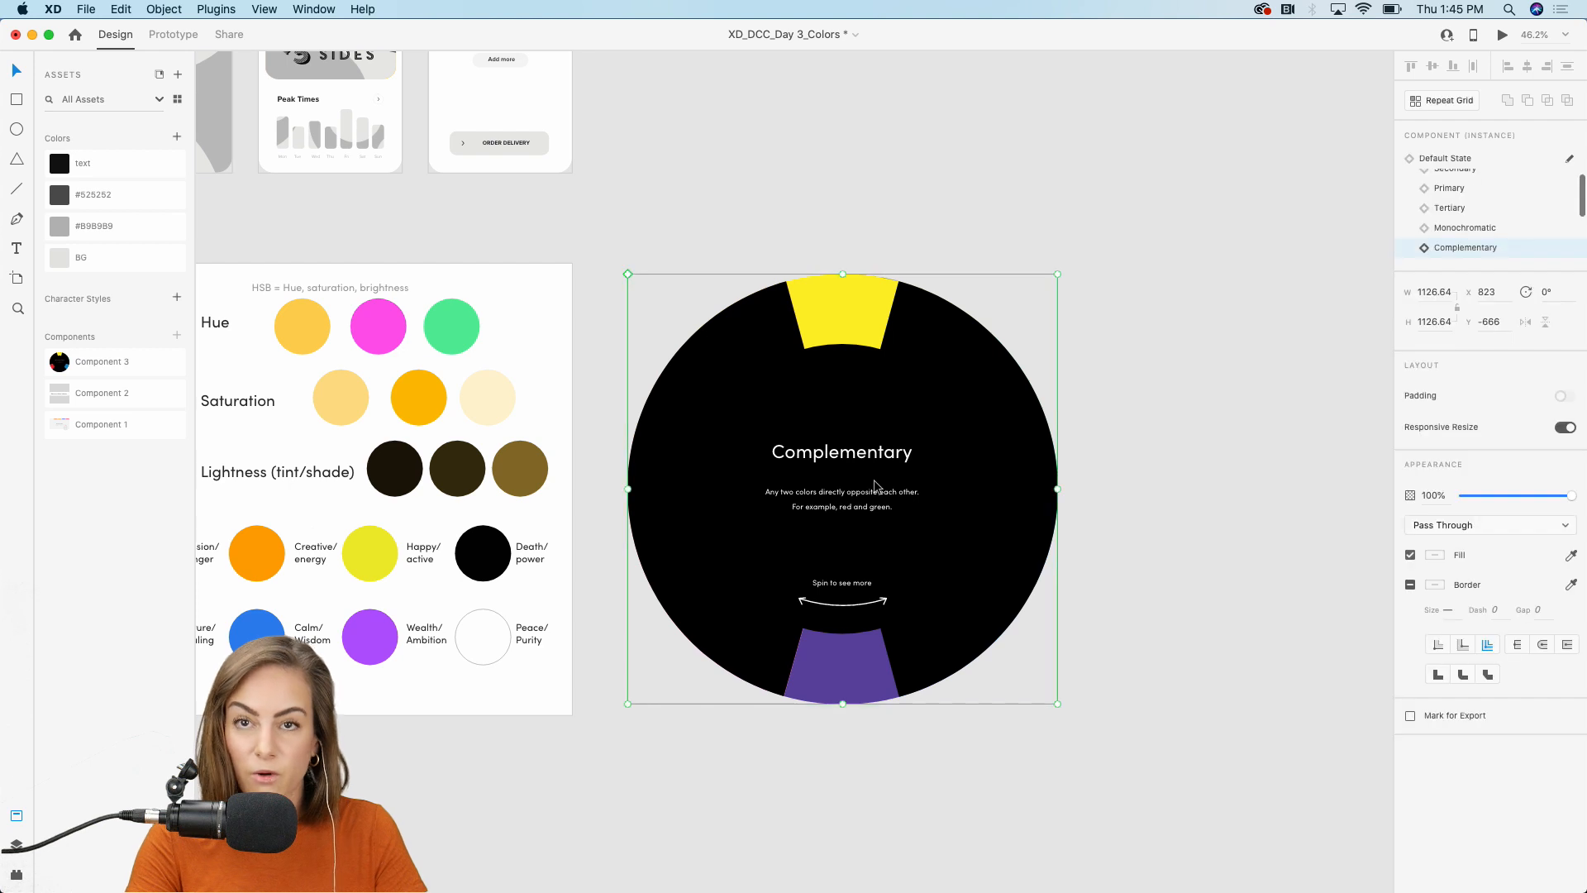
# Step: Switch the color wheel to its Analogous state, rotate its black disc about 88° to view other side-by-side colors, and undo the rotation
pyautogui.scroll(3, 875, 481)
pyautogui.scroll(-1, 1489, 193)
pyautogui.scroll(-2, 1491, 192)
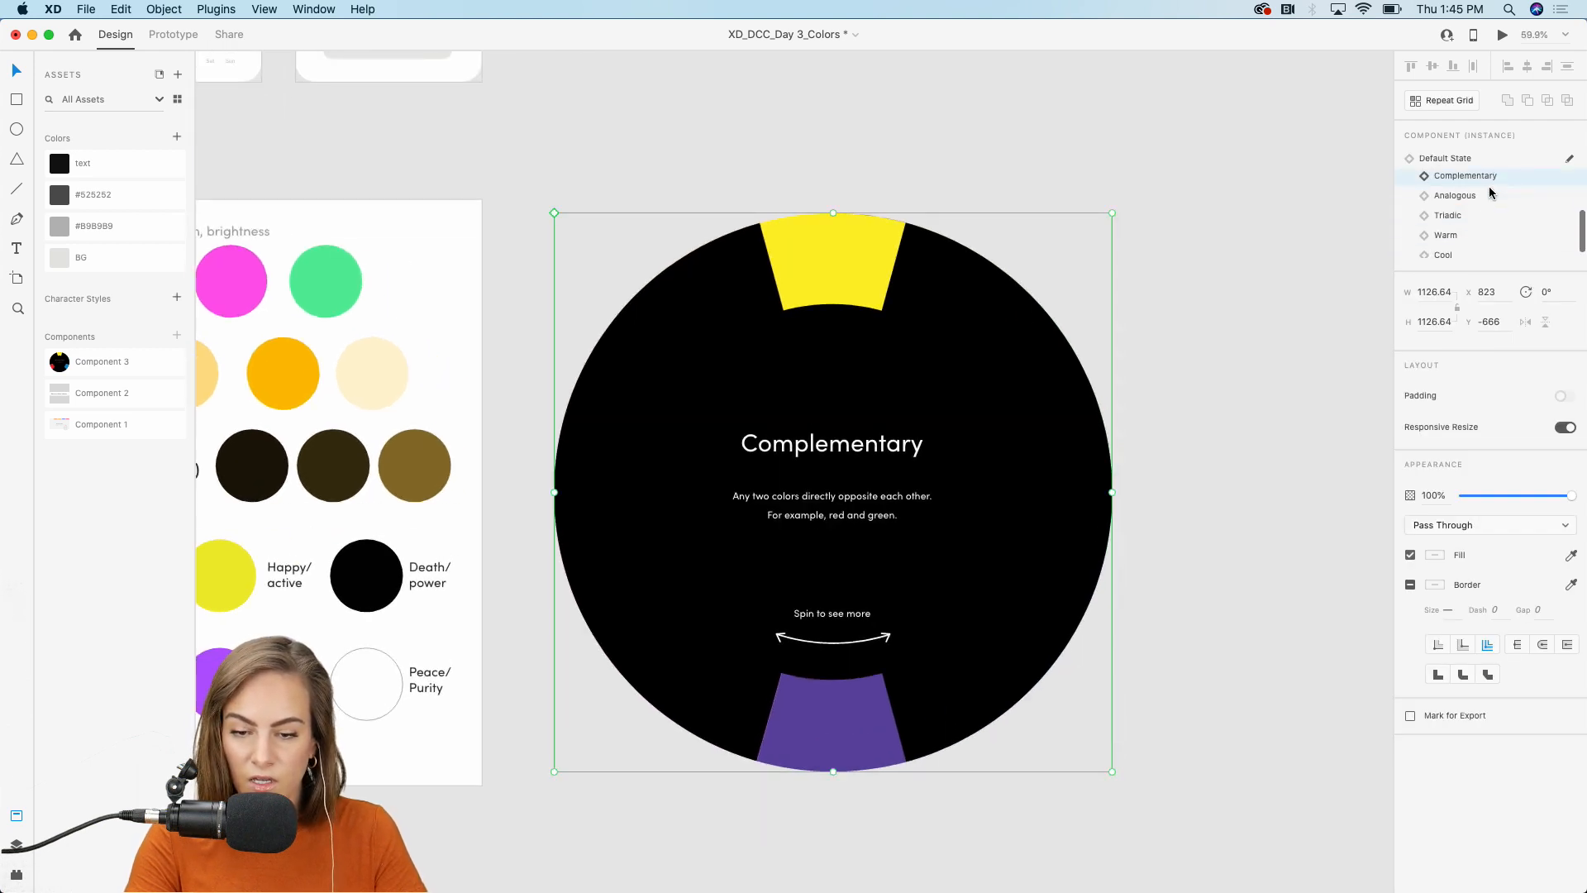
pyautogui.click(1484, 188)
pyautogui.scroll(2, 955, 392)
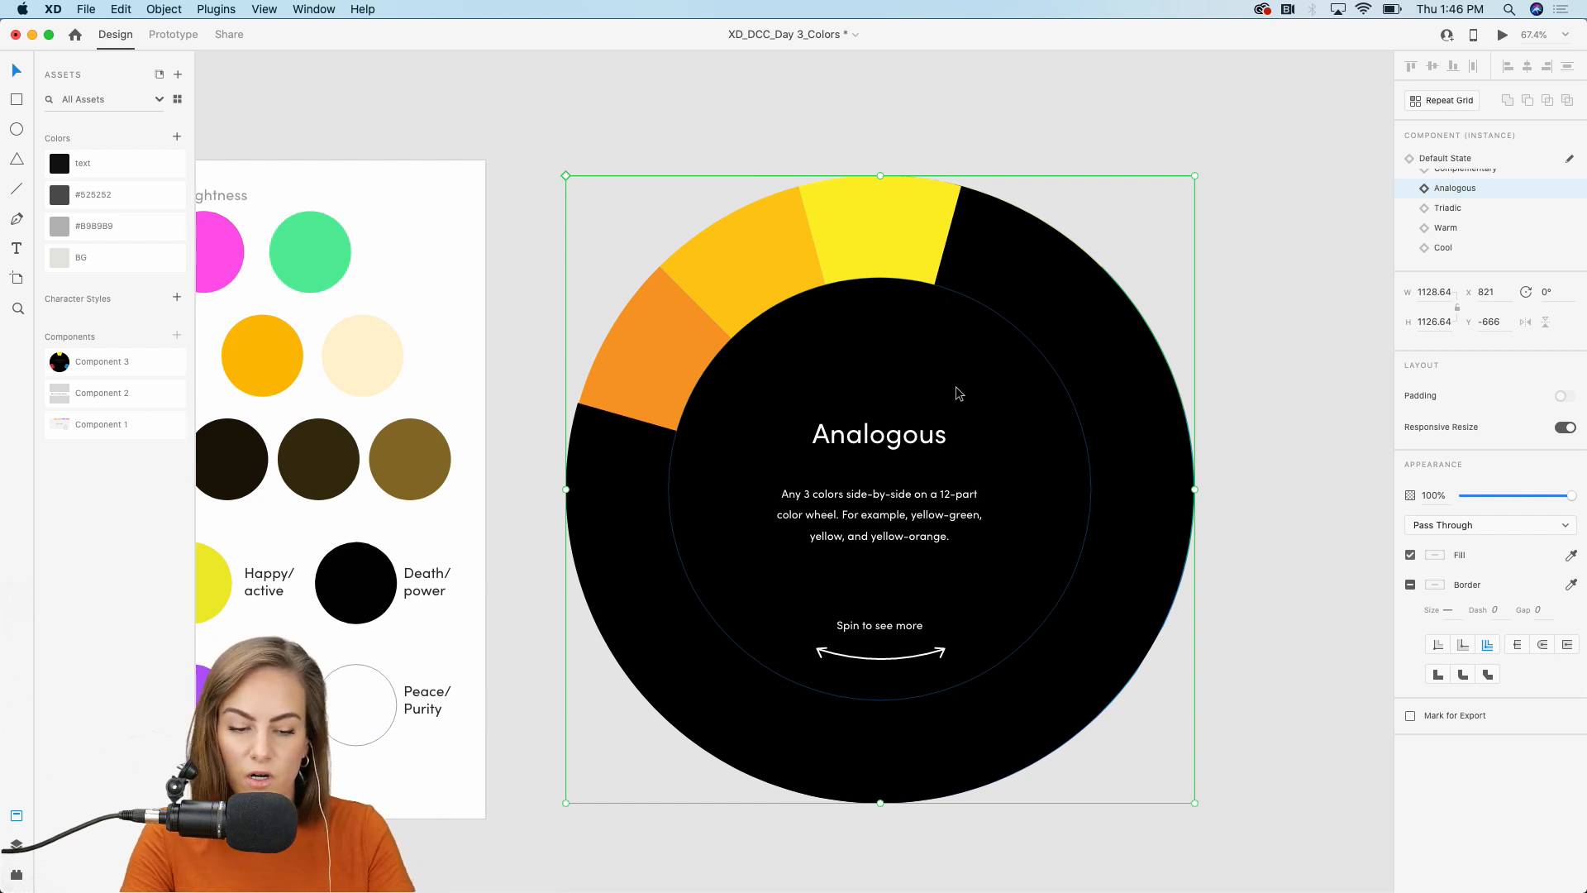
pyautogui.doubleClick(1038, 378)
pyautogui.press('Escape')
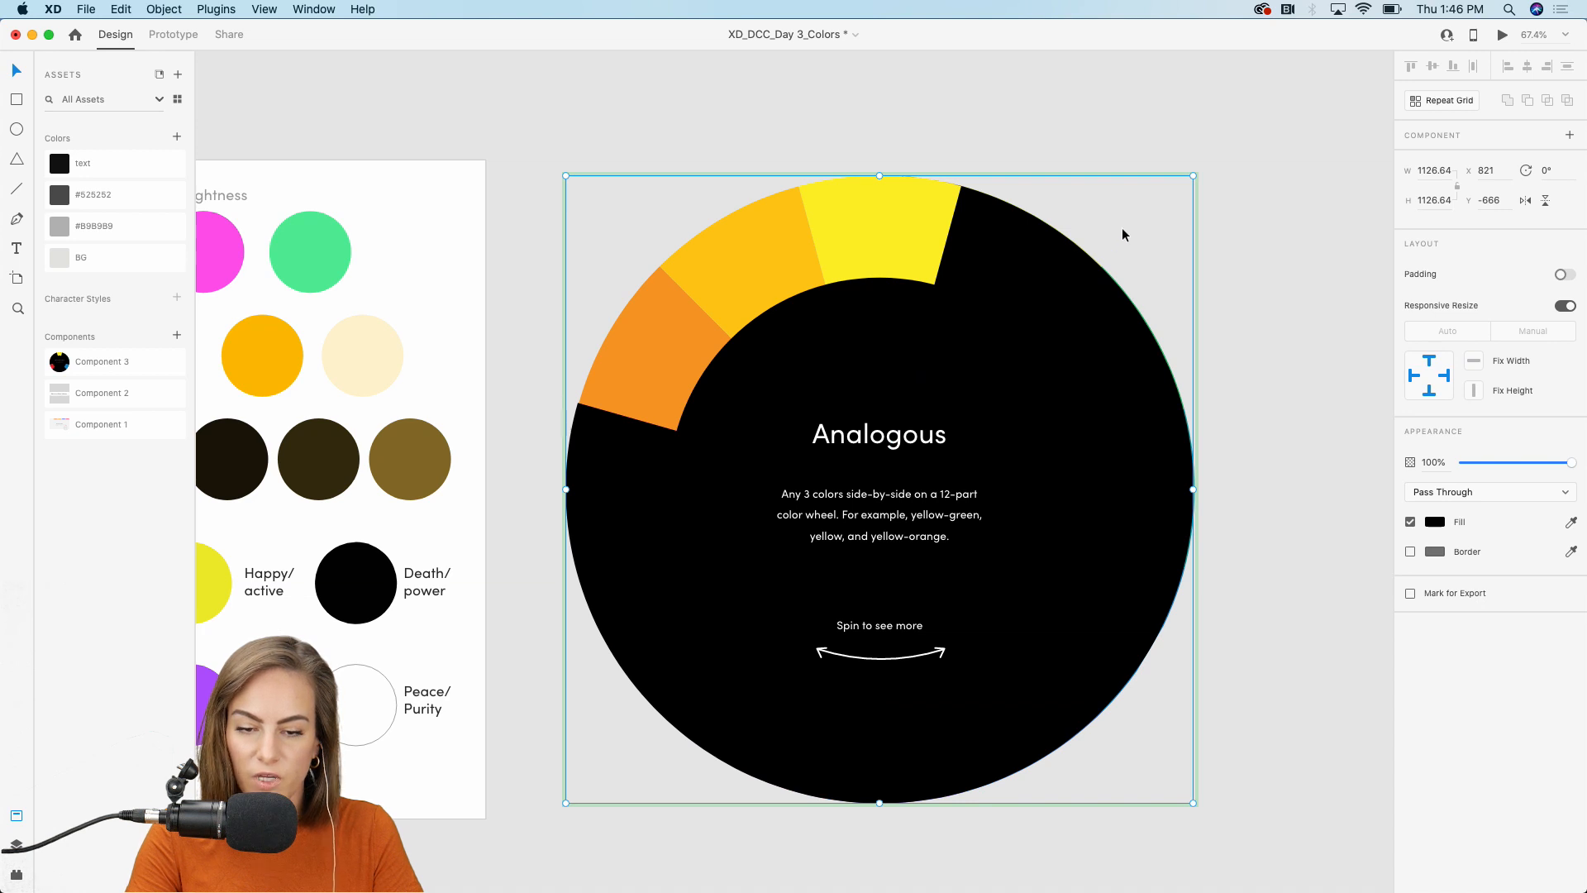
pyautogui.moveTo(1196, 169); pyautogui.dragTo(1109, 562)
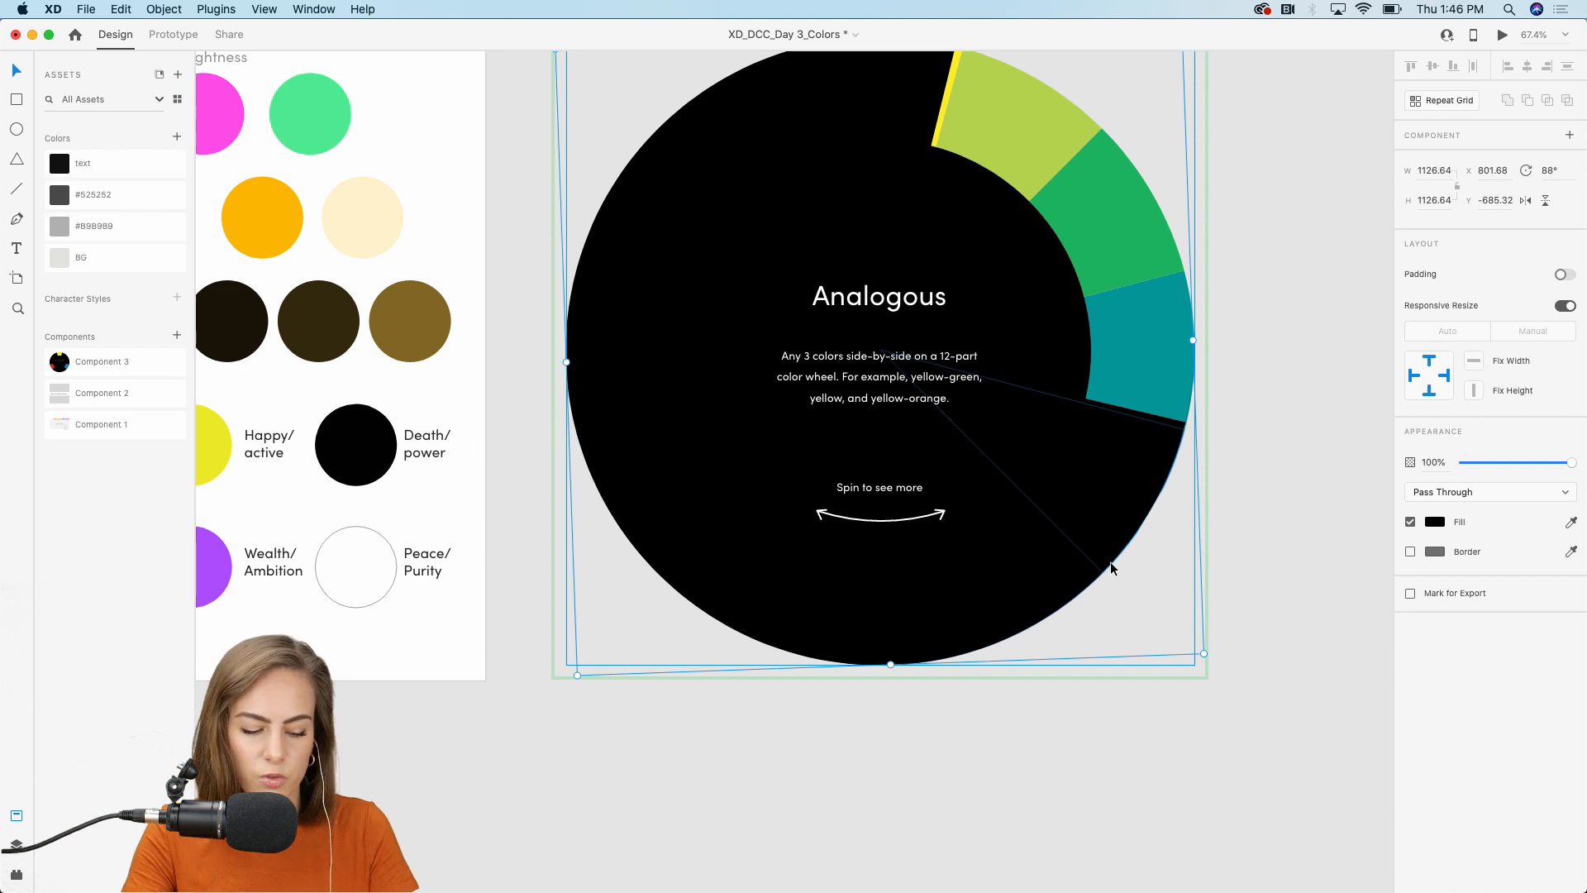
pyautogui.press('super+z')
pyautogui.click(1127, 345)
# Step: Switch the color wheel to its Triadic state, rotate its black disc to view other evenly spaced trios, and undo the rotation
pyautogui.scroll(-2, 1446, 225)
pyautogui.click(1448, 221)
pyautogui.scroll(2, 1099, 330)
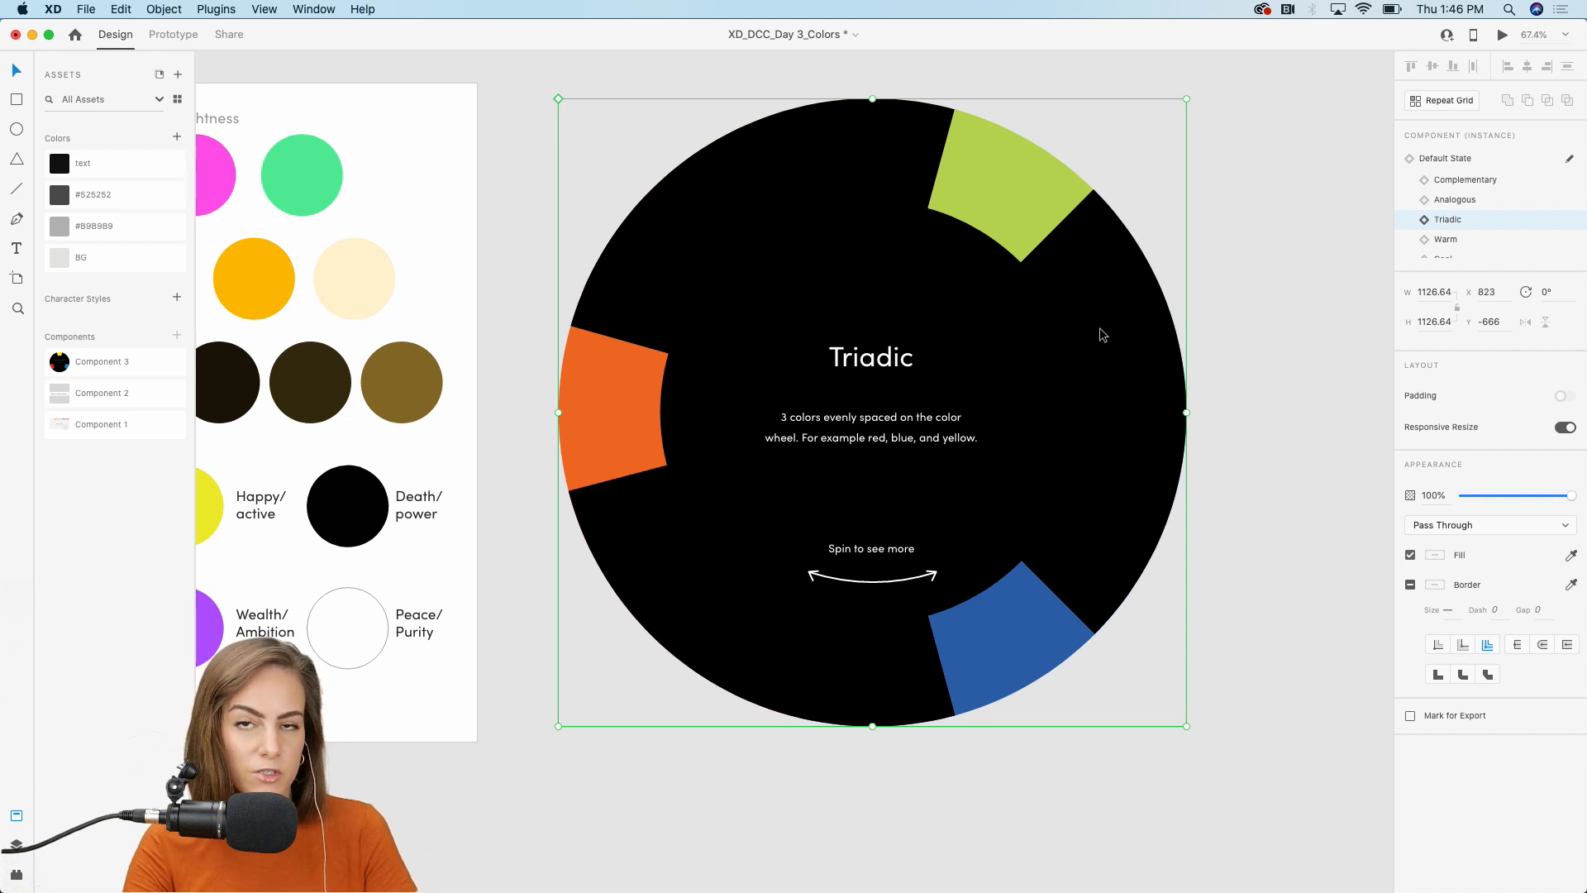
pyautogui.doubleClick(1100, 329)
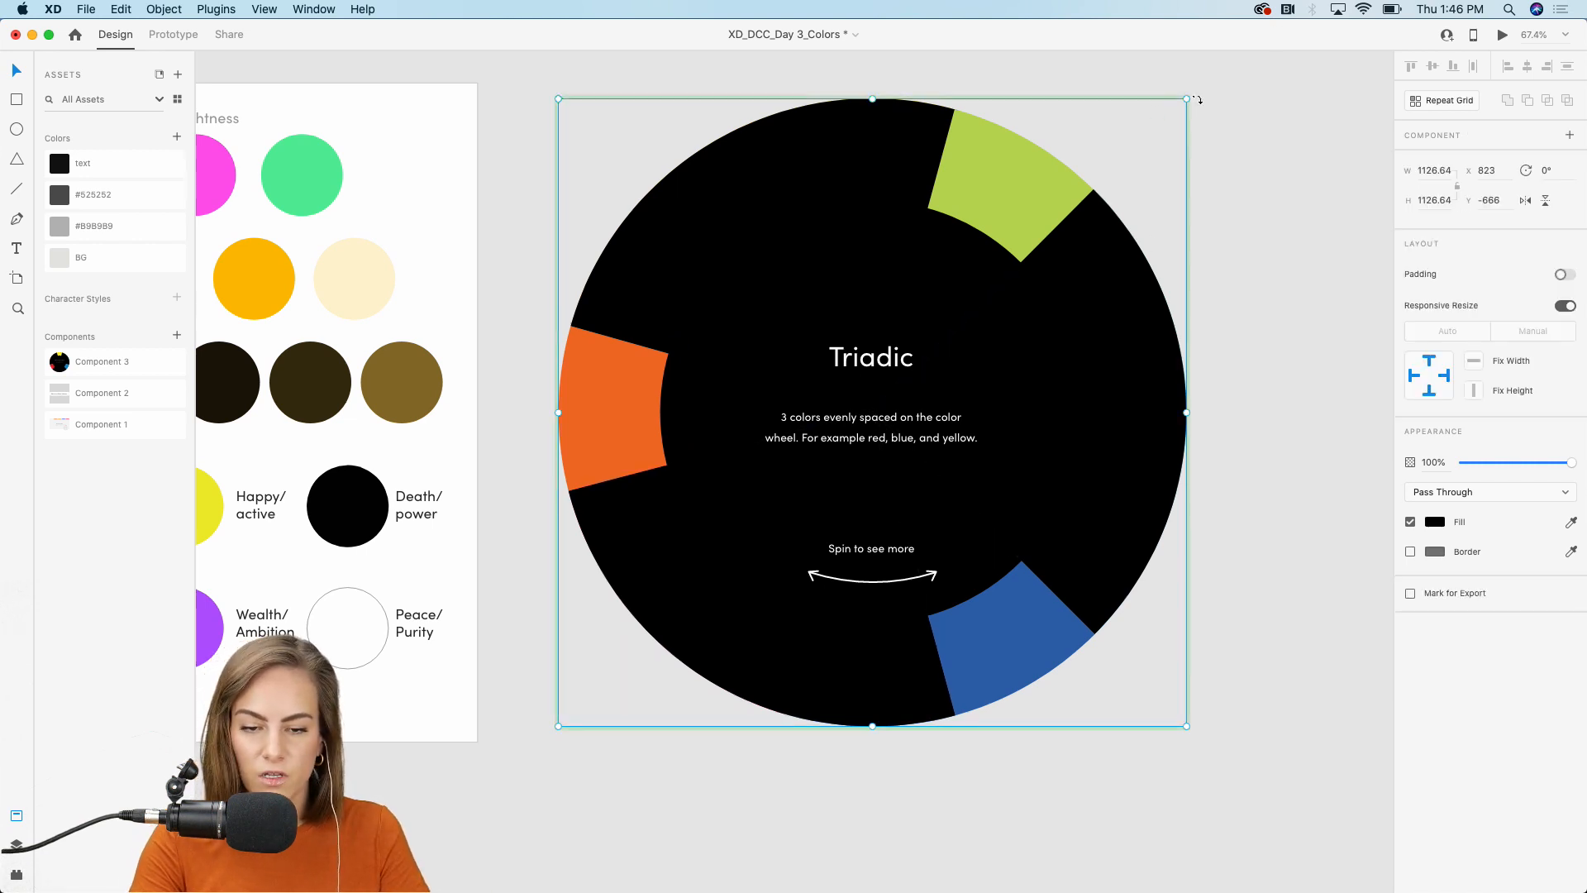
pyautogui.moveTo(1207, 131); pyautogui.dragTo(747, 825)
pyautogui.press('super+z')
pyautogui.doubleClick(1055, 399)
pyautogui.click(1357, 344)
pyautogui.click(1098, 380)
# Step: Switch the color wheel between its Warm and Cool states to compare them and read the descriptions, ending on Cool
pyautogui.scroll(-2, 1491, 194)
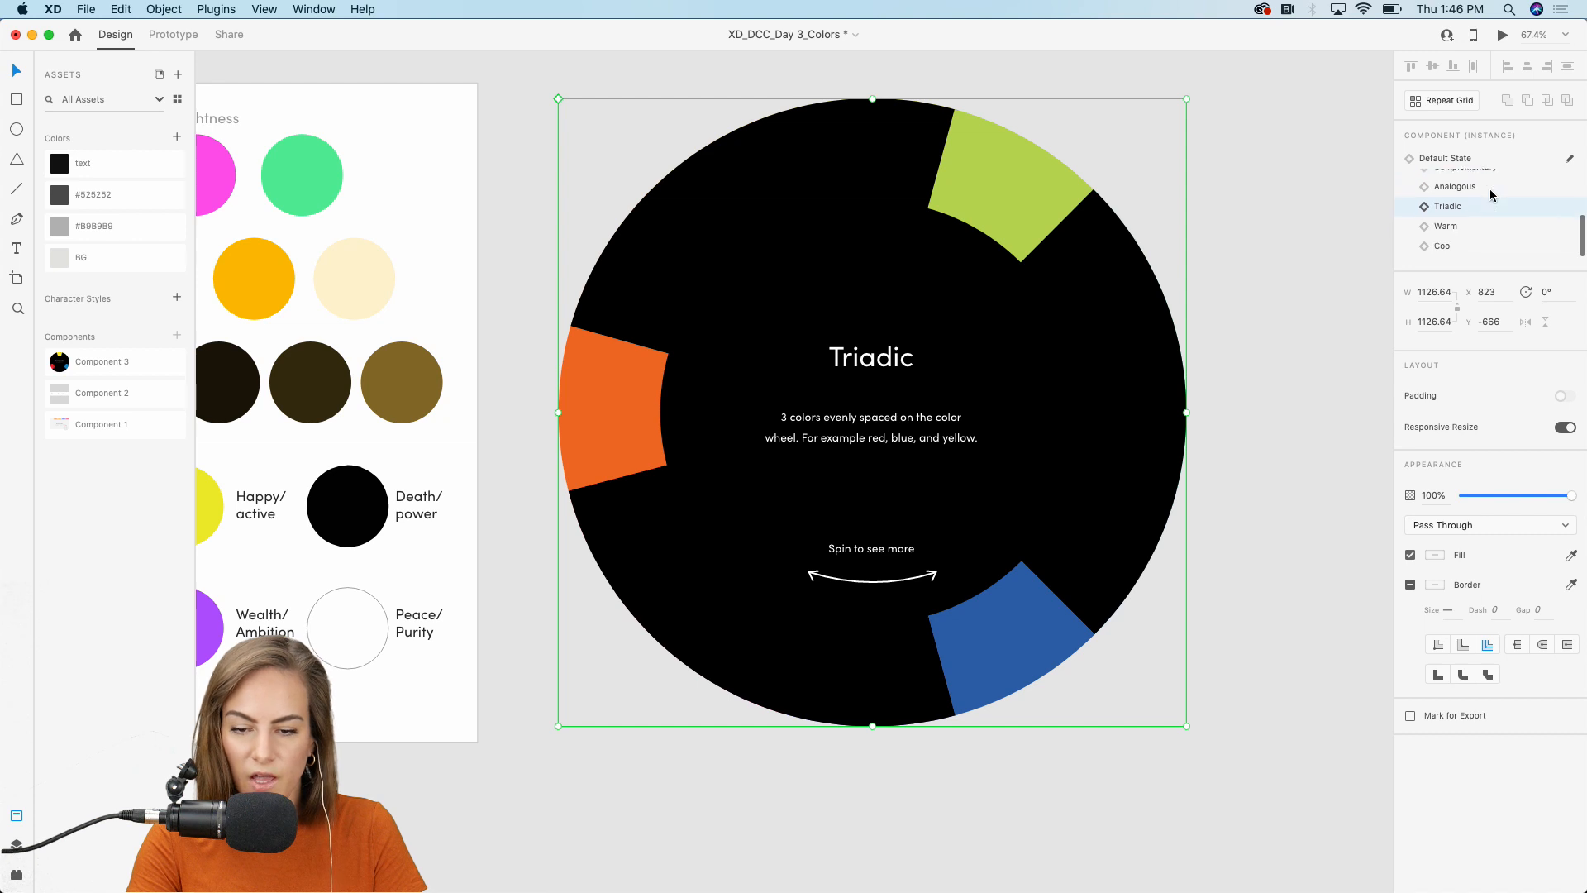
pyautogui.click(1445, 228)
pyautogui.click(1439, 249)
pyautogui.click(1449, 230)
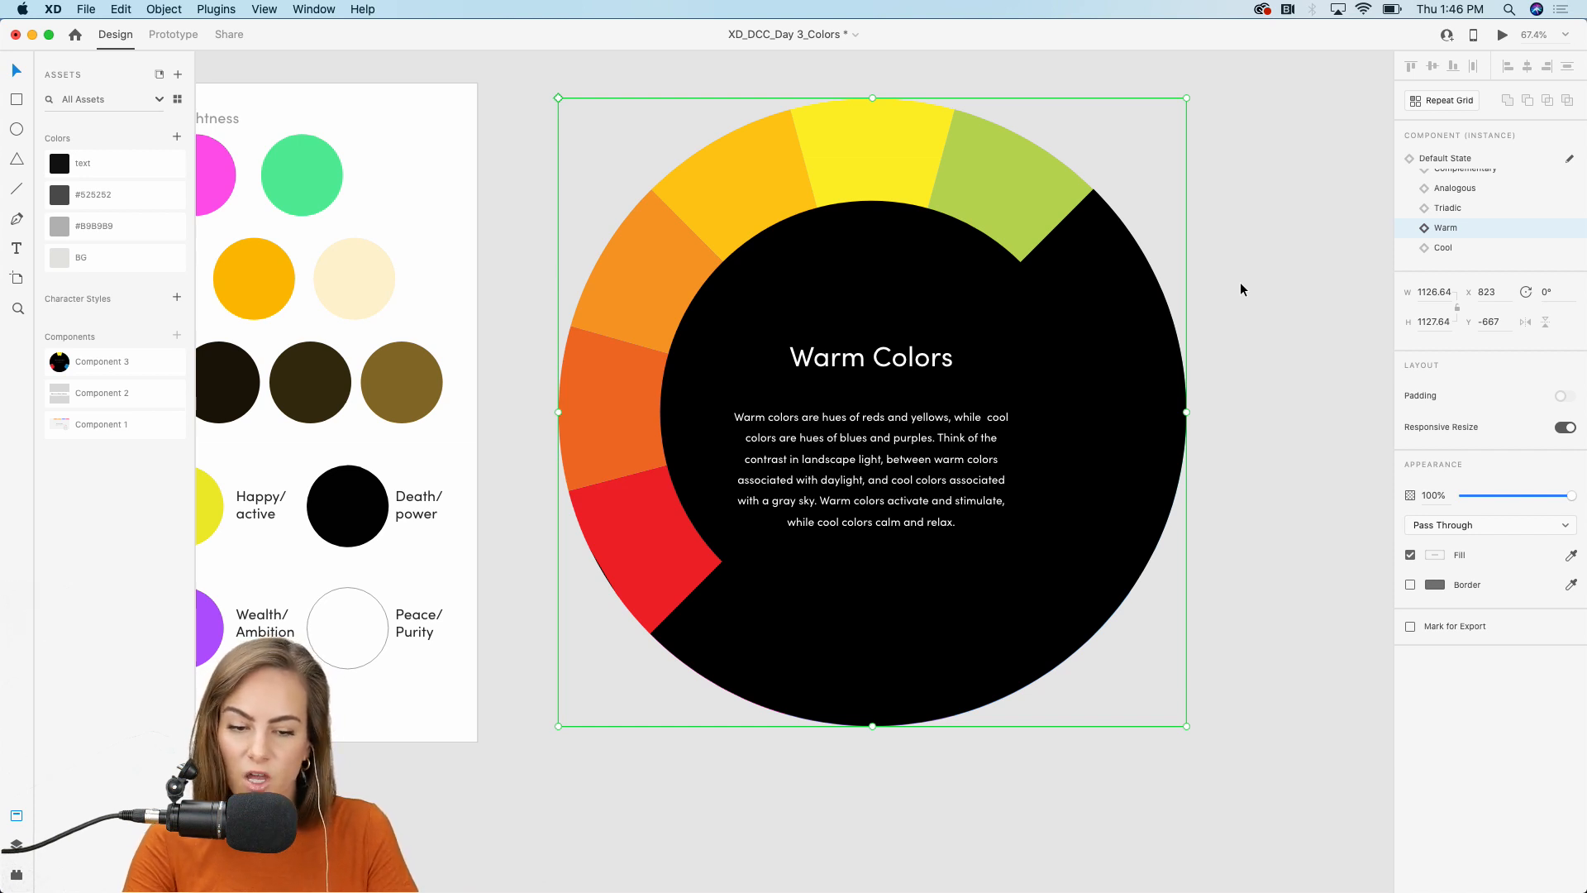
pyautogui.click(1445, 248)
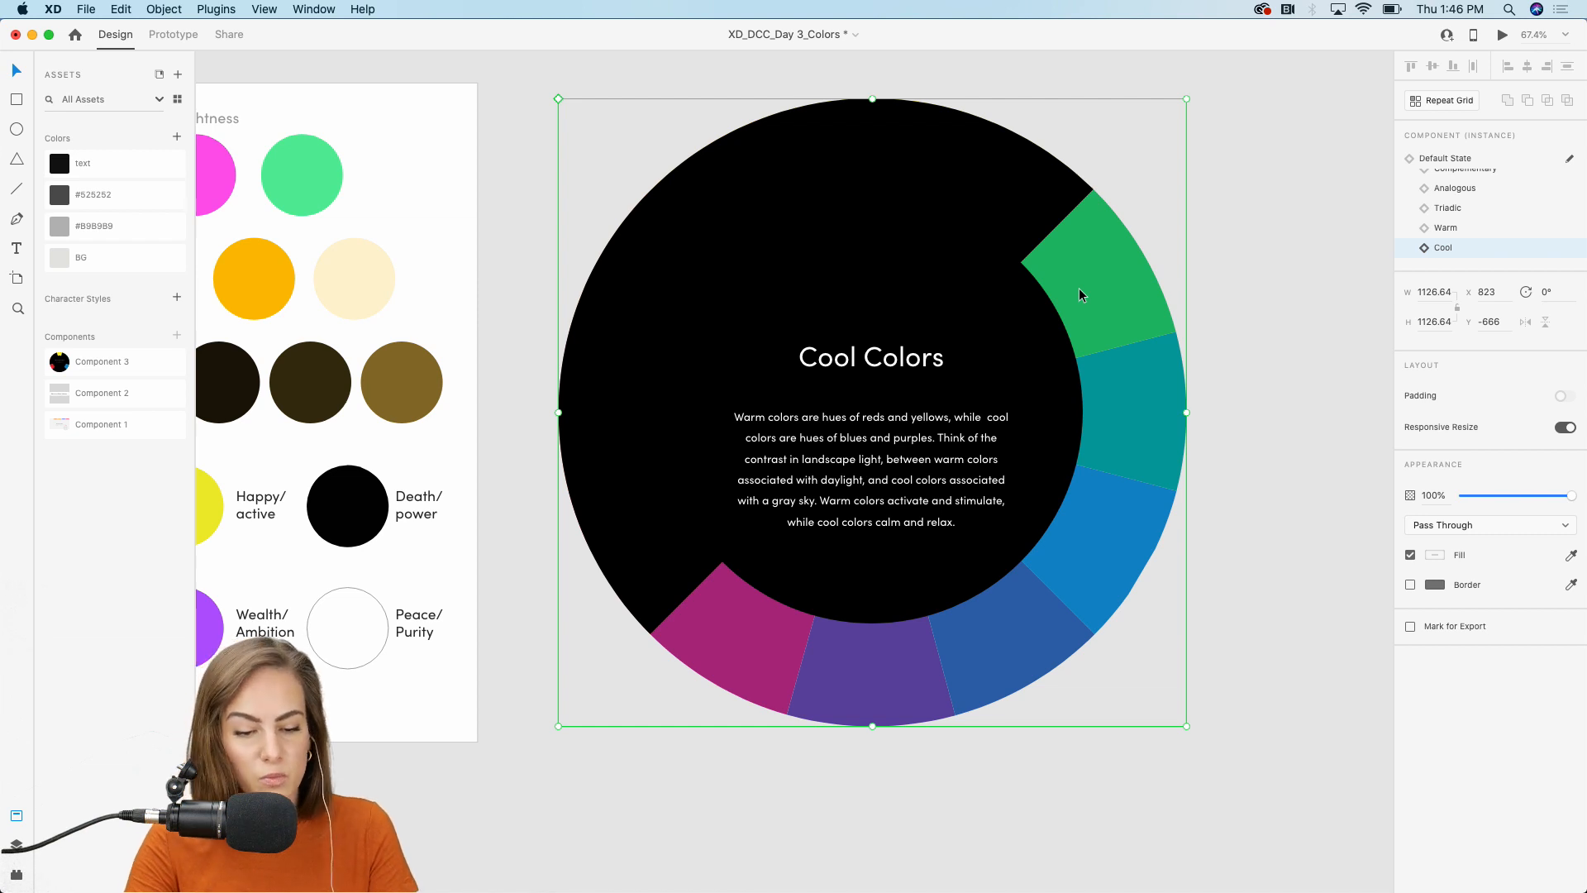
pyautogui.click(1458, 231)
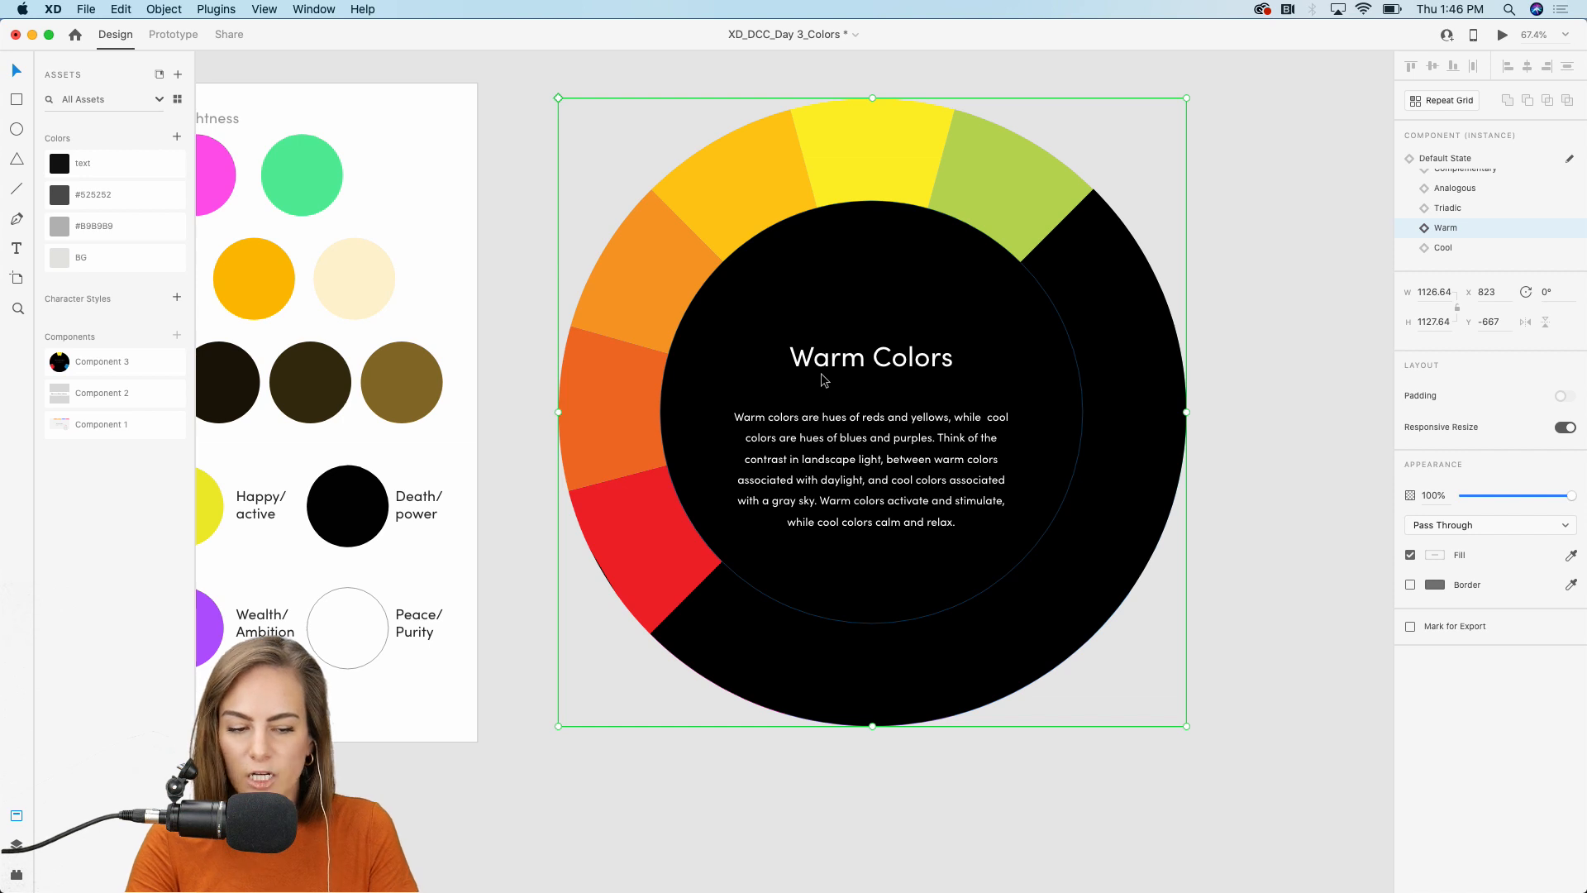
pyautogui.scroll(3, 821, 374)
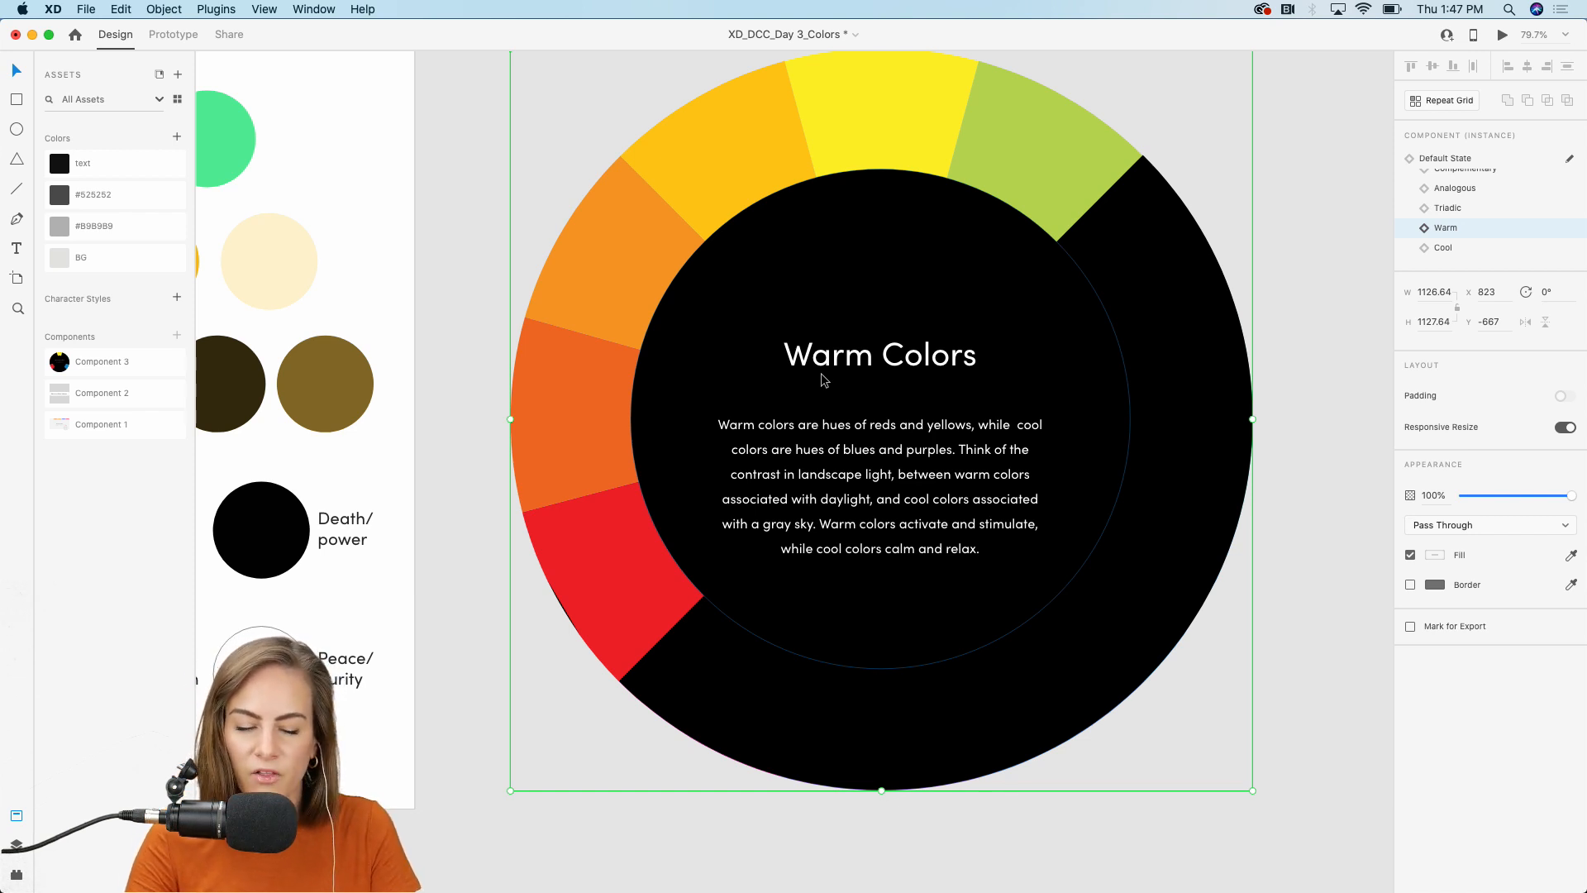
pyautogui.click(1443, 248)
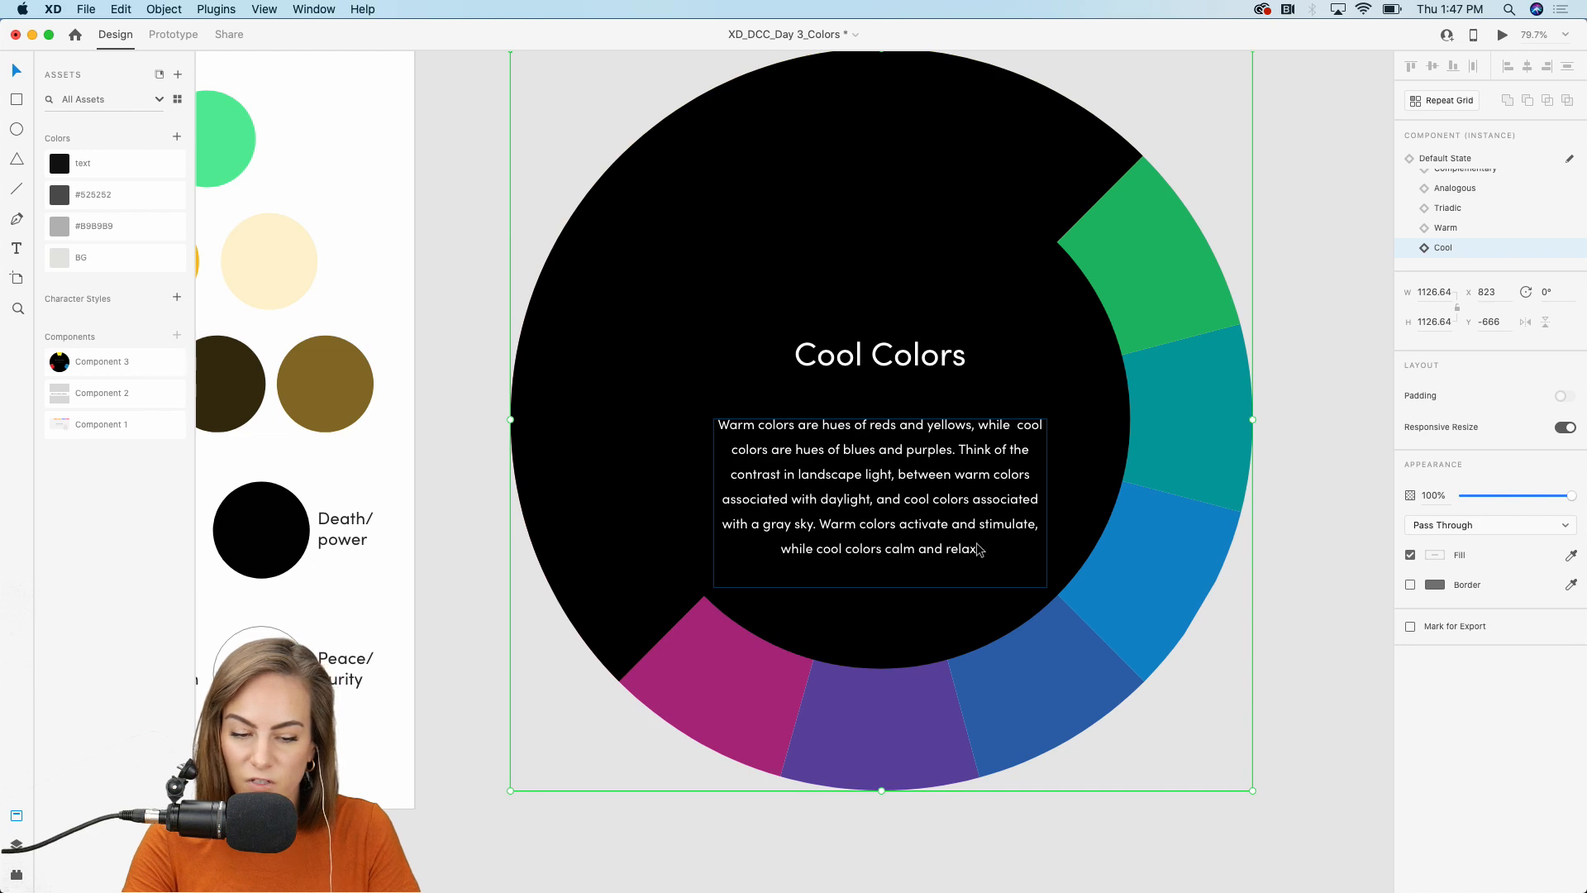
# Step: Clear the wheel selection and examine the row of five color swatches above the grayscale Taco Truck screens
pyautogui.scroll(-5, 947, 561)
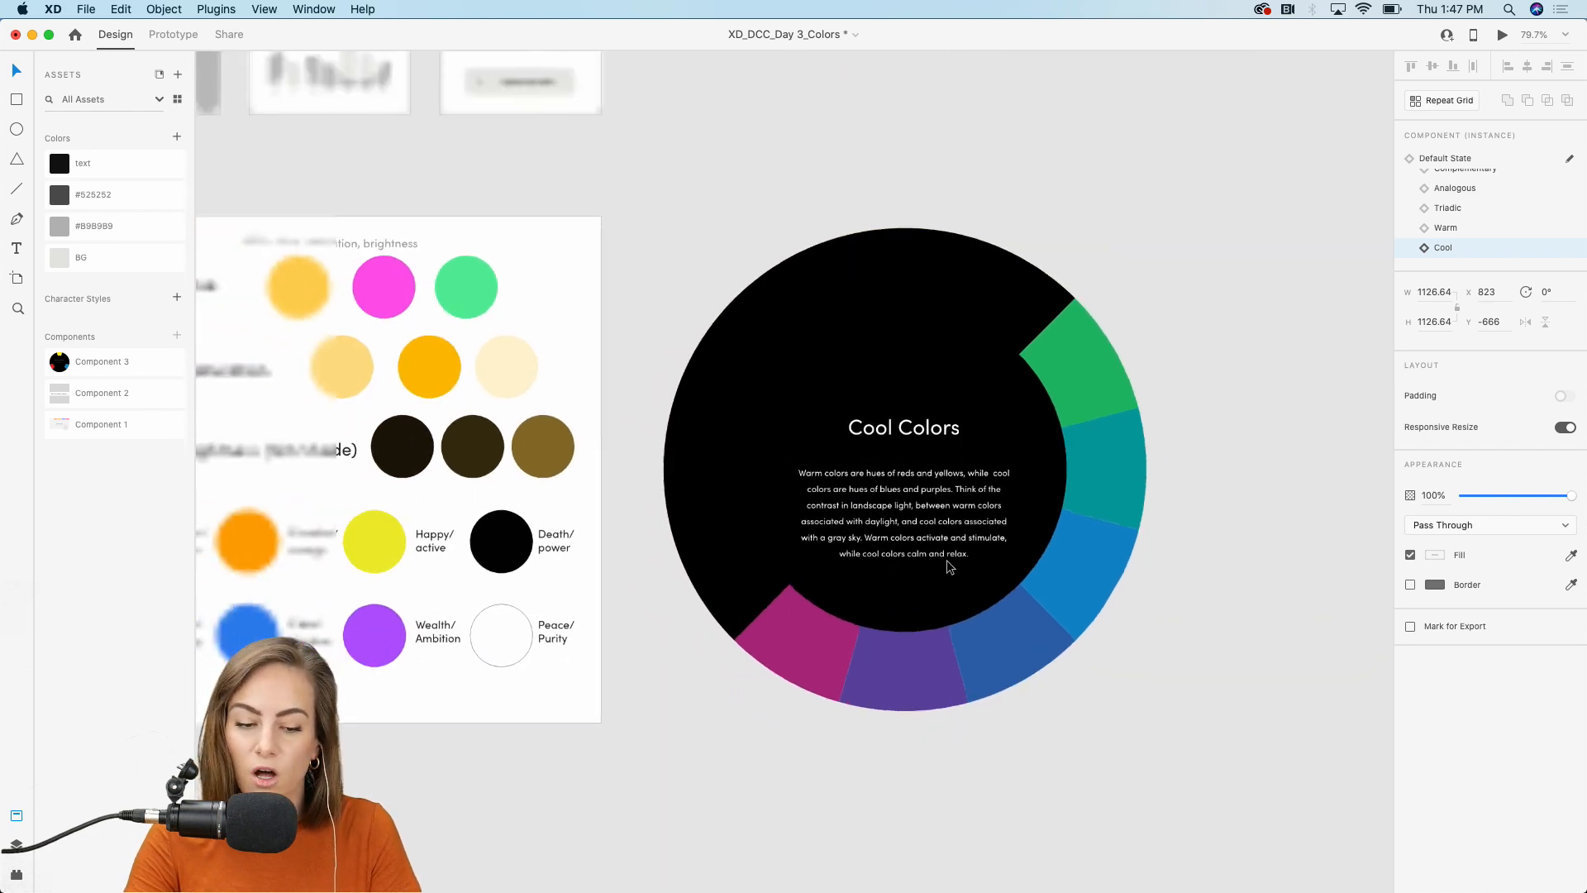
pyautogui.scroll(5, 947, 562)
pyautogui.scroll(4, 947, 561)
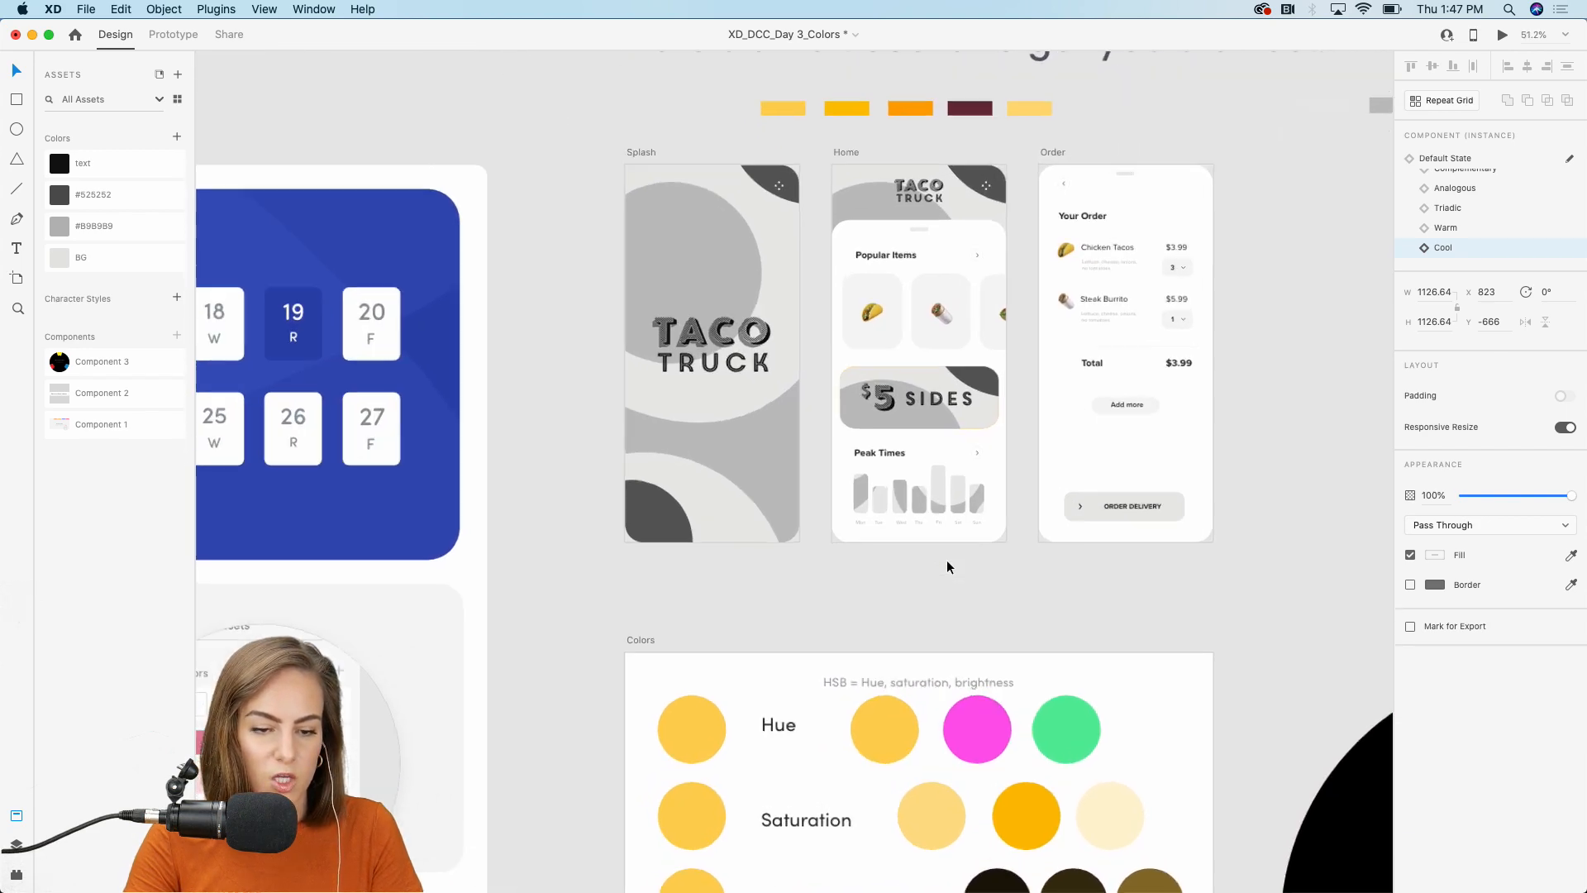
pyautogui.click(799, 593)
pyautogui.scroll(2, 799, 592)
pyautogui.scroll(4, 798, 593)
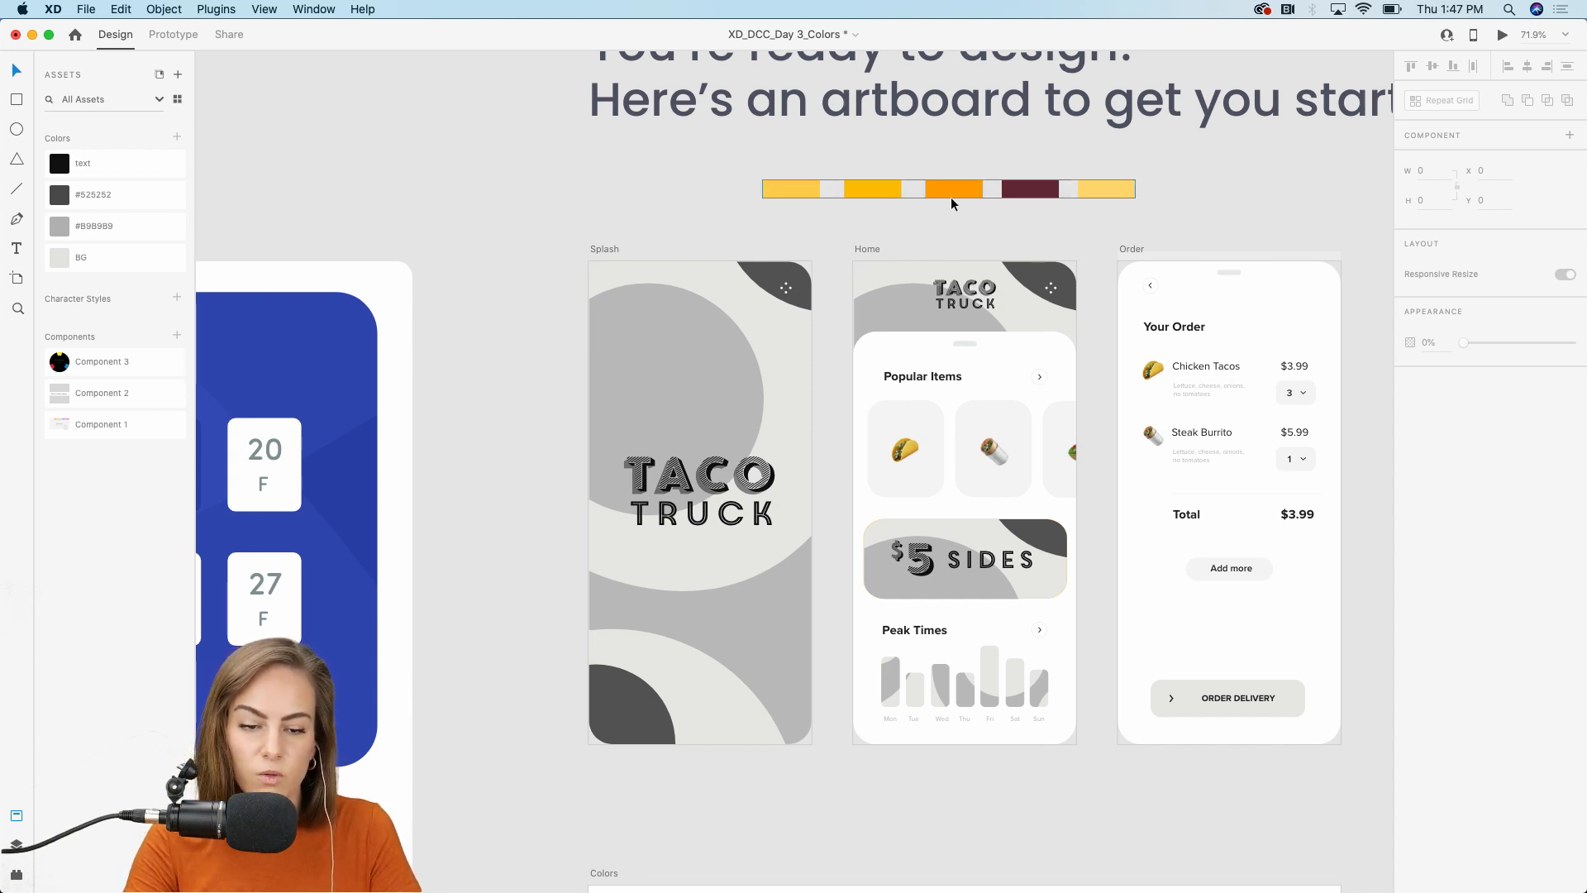
pyautogui.click(815, 189)
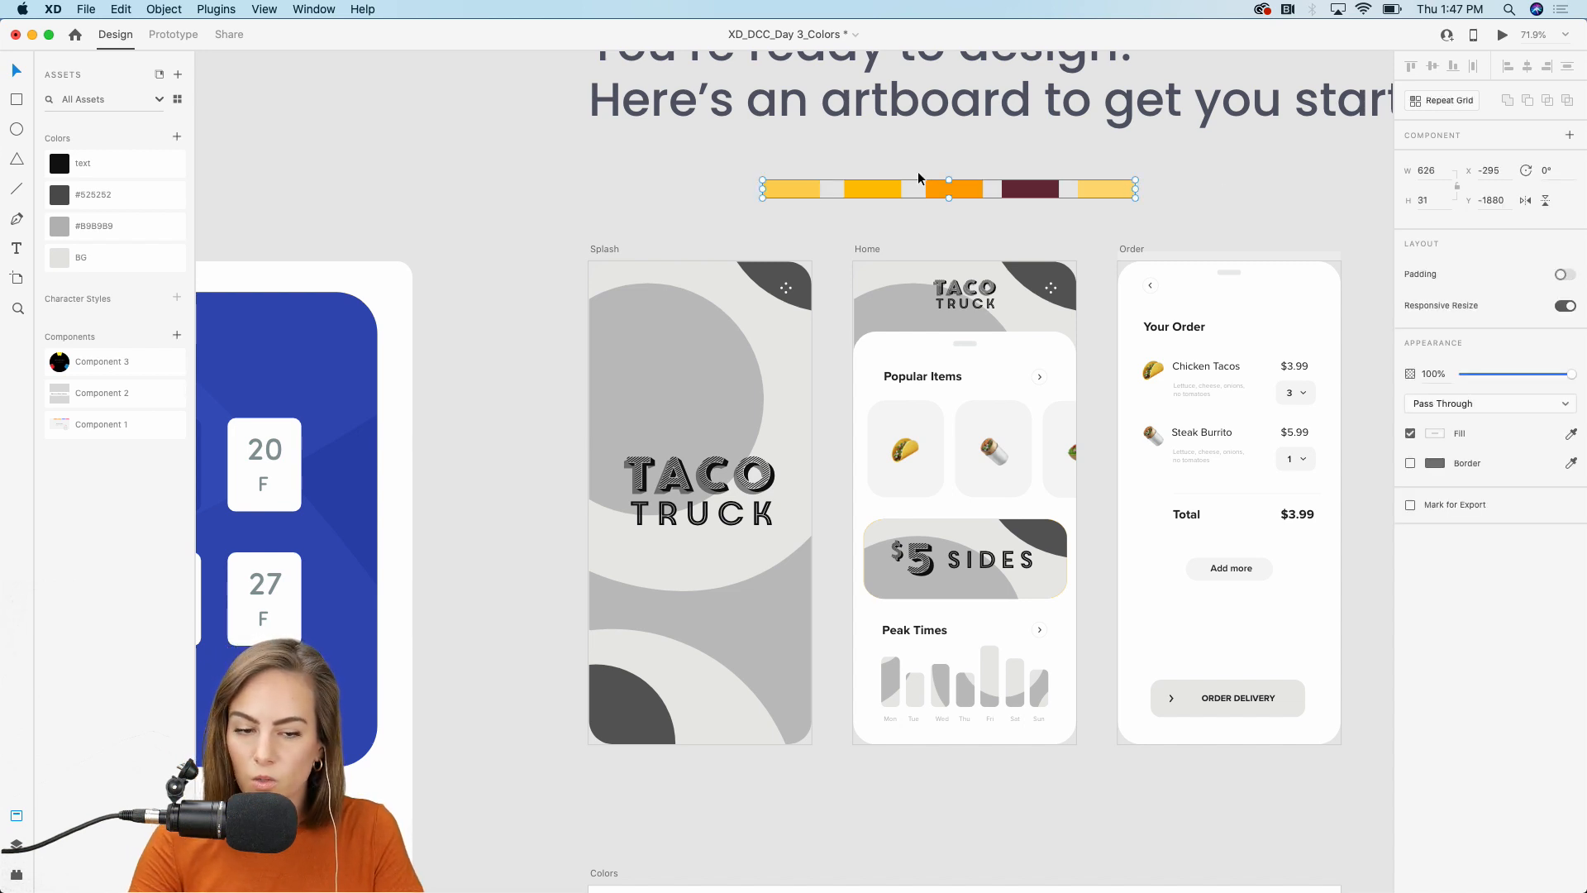
pyautogui.click(818, 215)
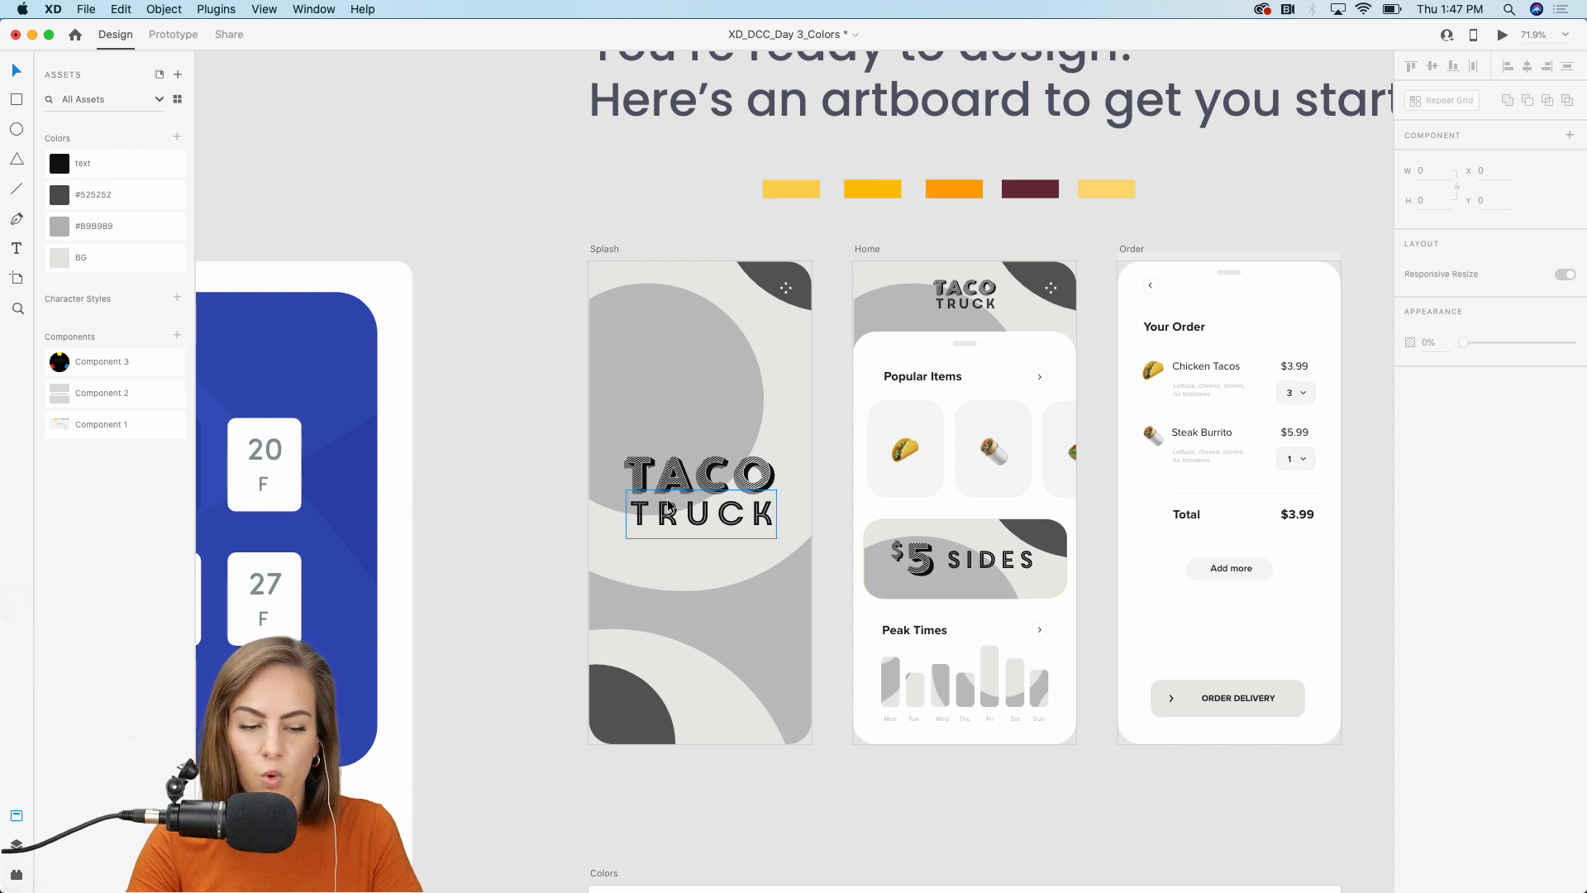
# Step: Select the Splash background and edit the BG color asset to a yellow with HSB 51, 78, 100
pyautogui.scroll(3, 701, 478)
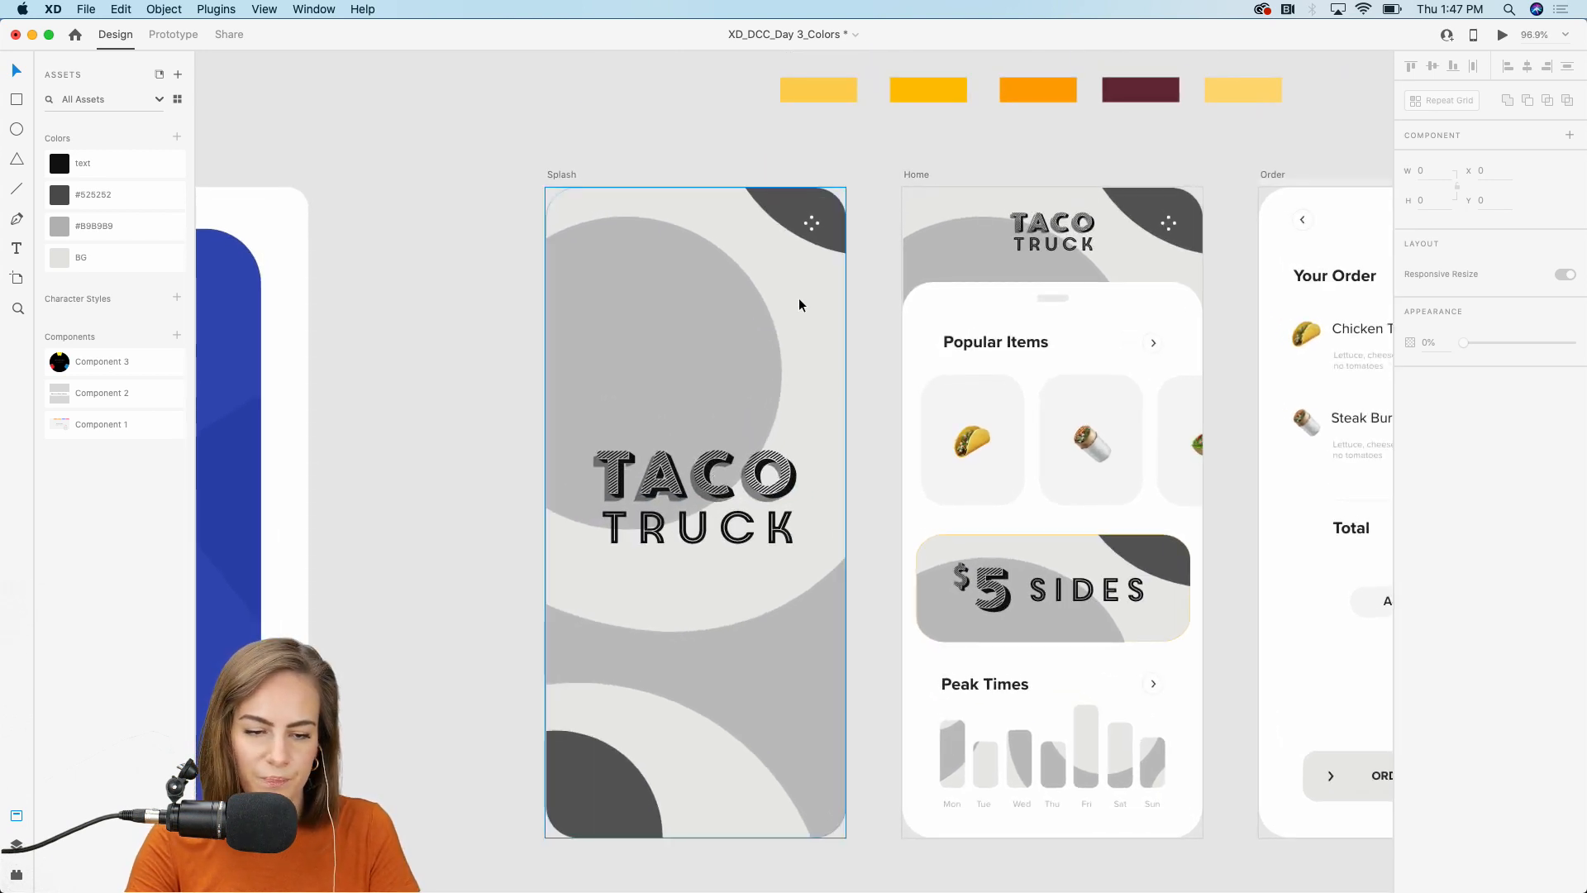
pyautogui.click(801, 292)
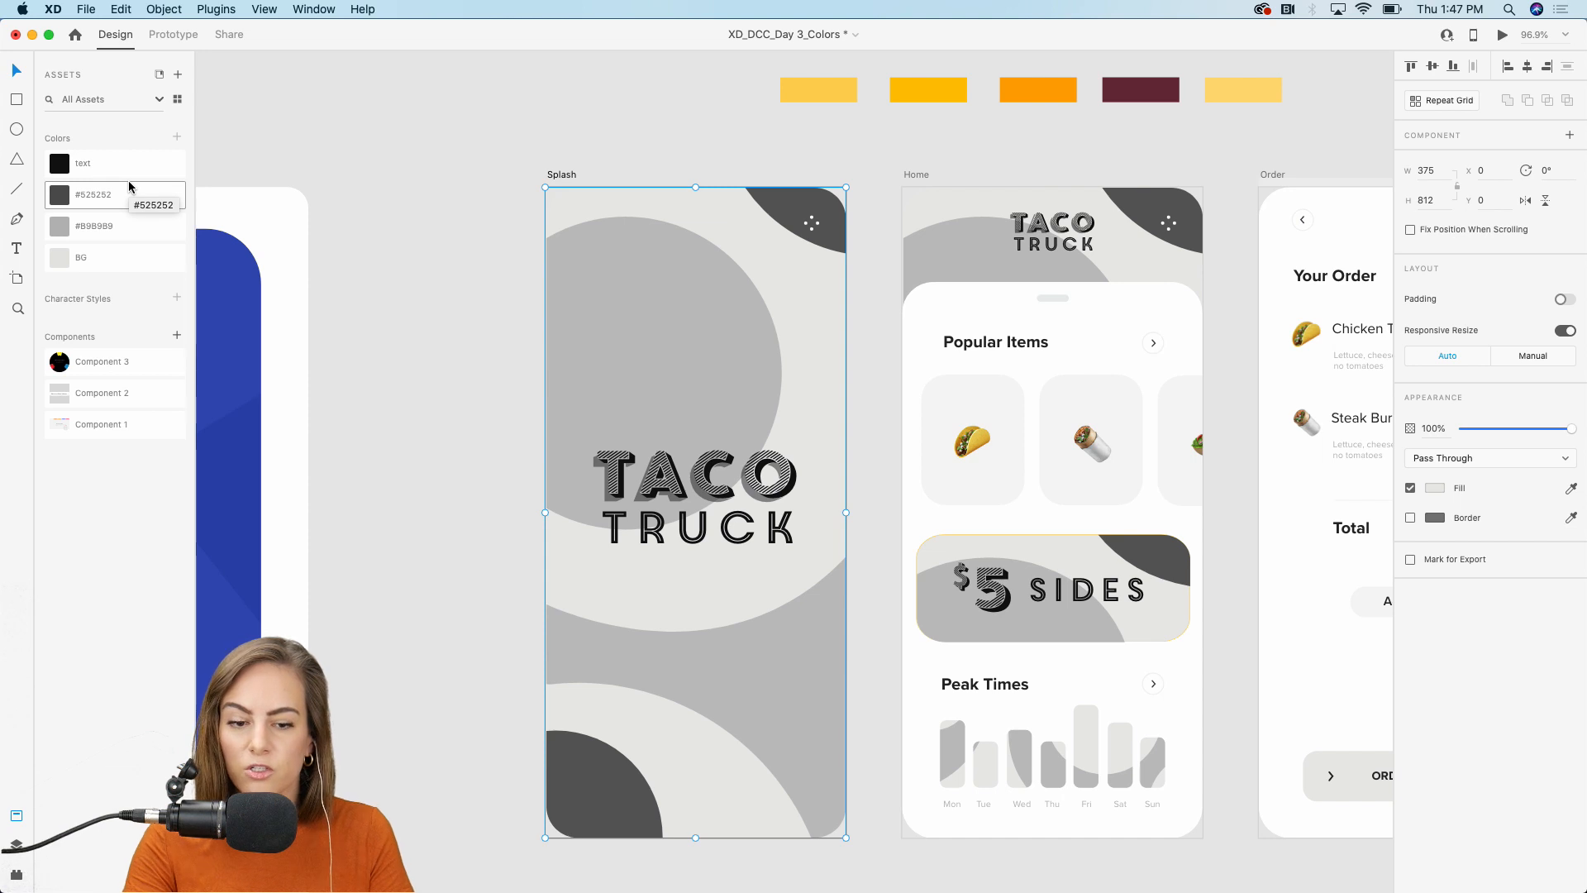
pyautogui.rightClick(108, 256)
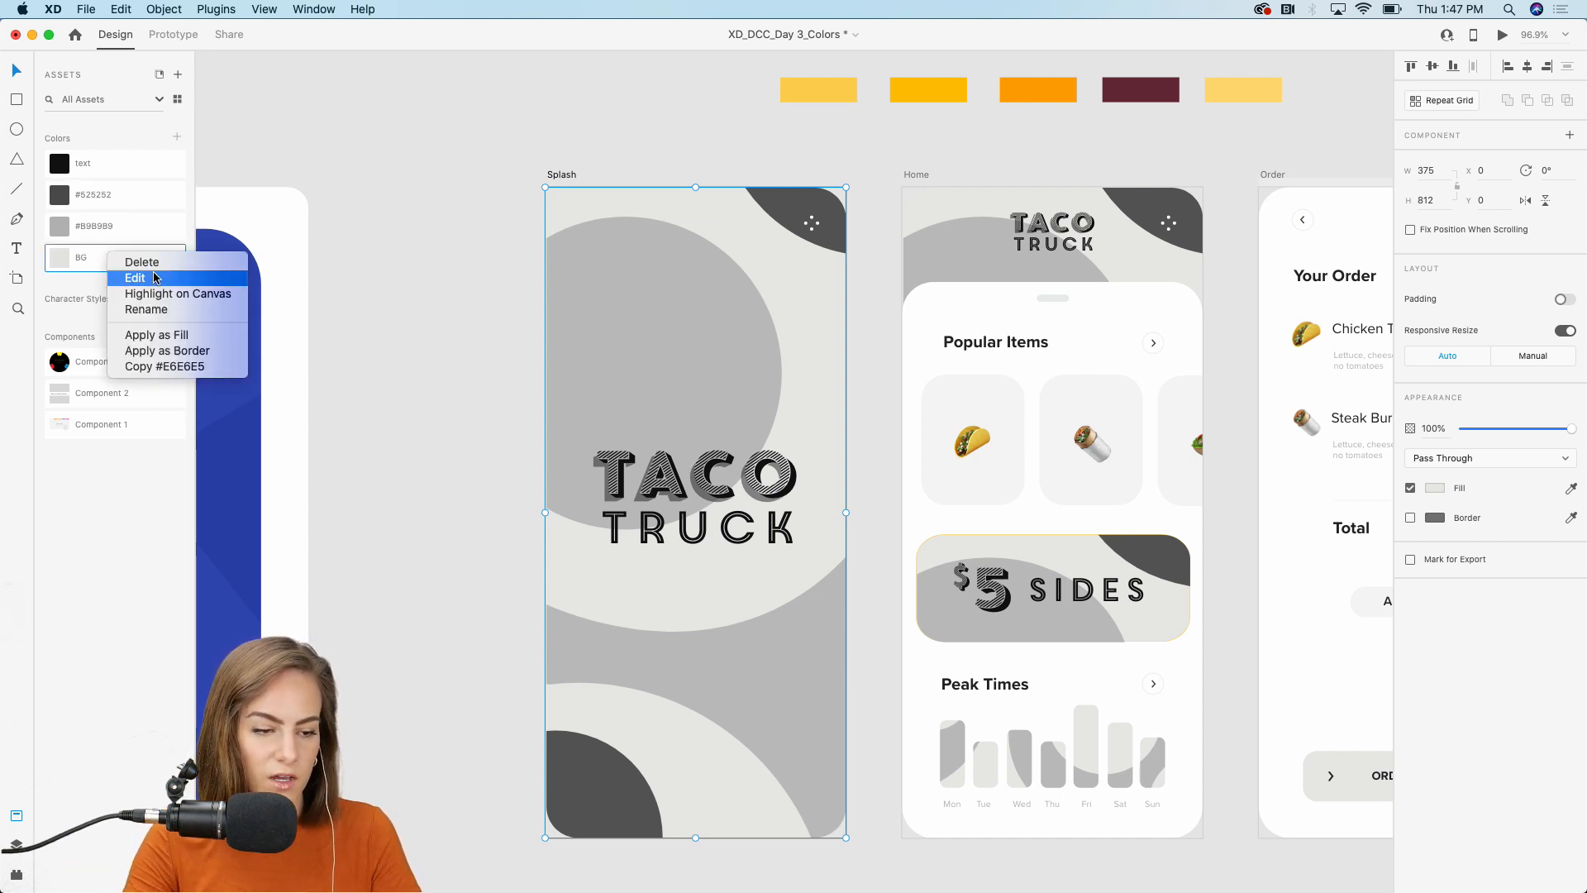
pyautogui.click(153, 278)
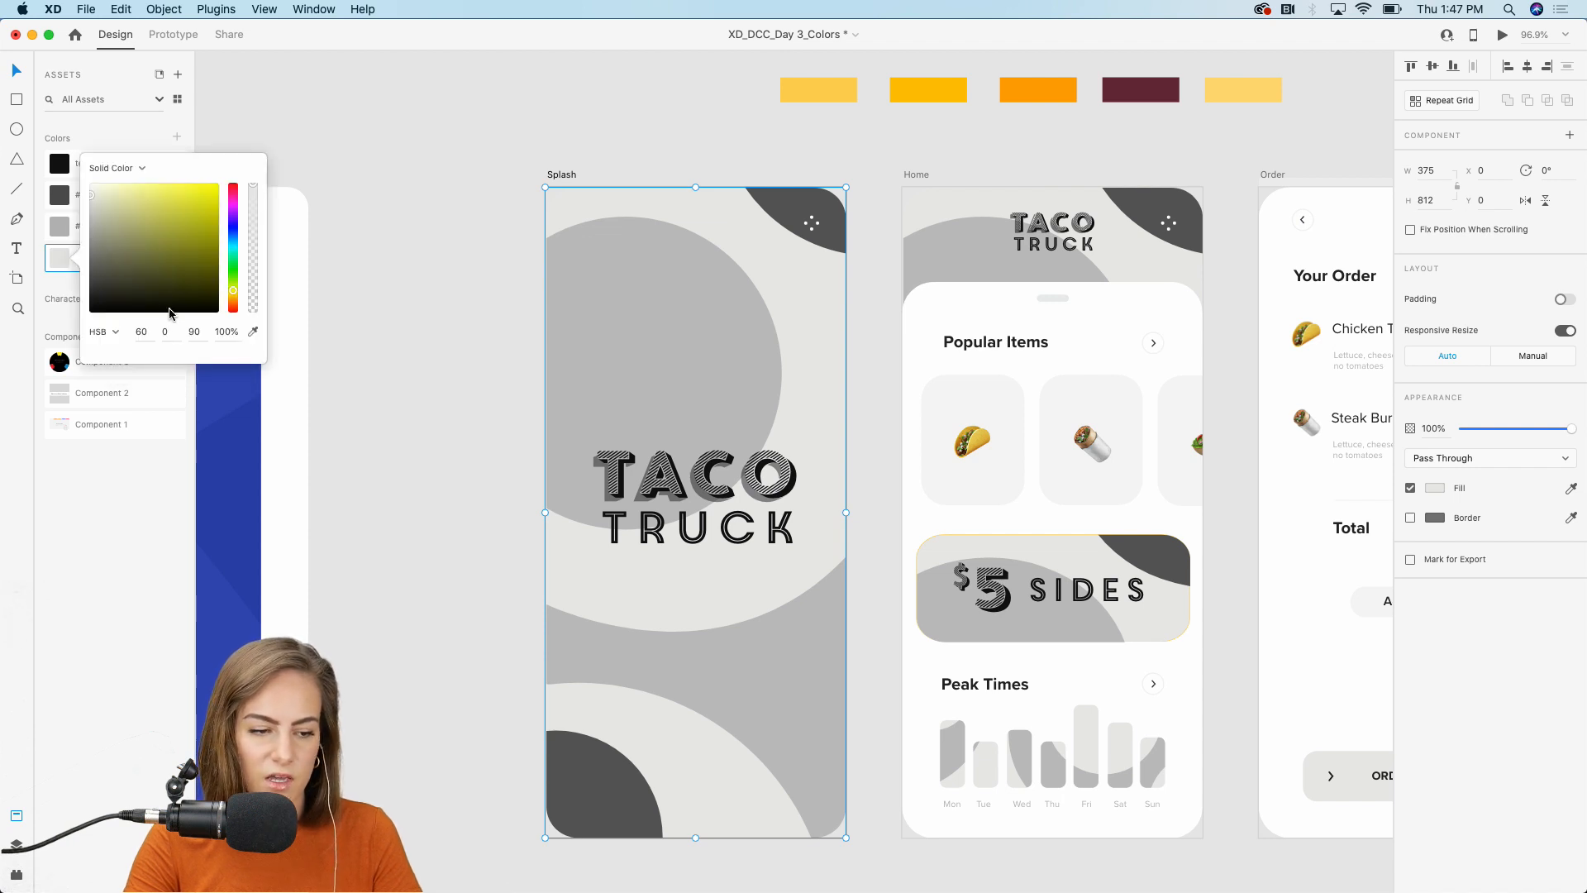
pyautogui.moveTo(234, 293); pyautogui.dragTo(235, 297)
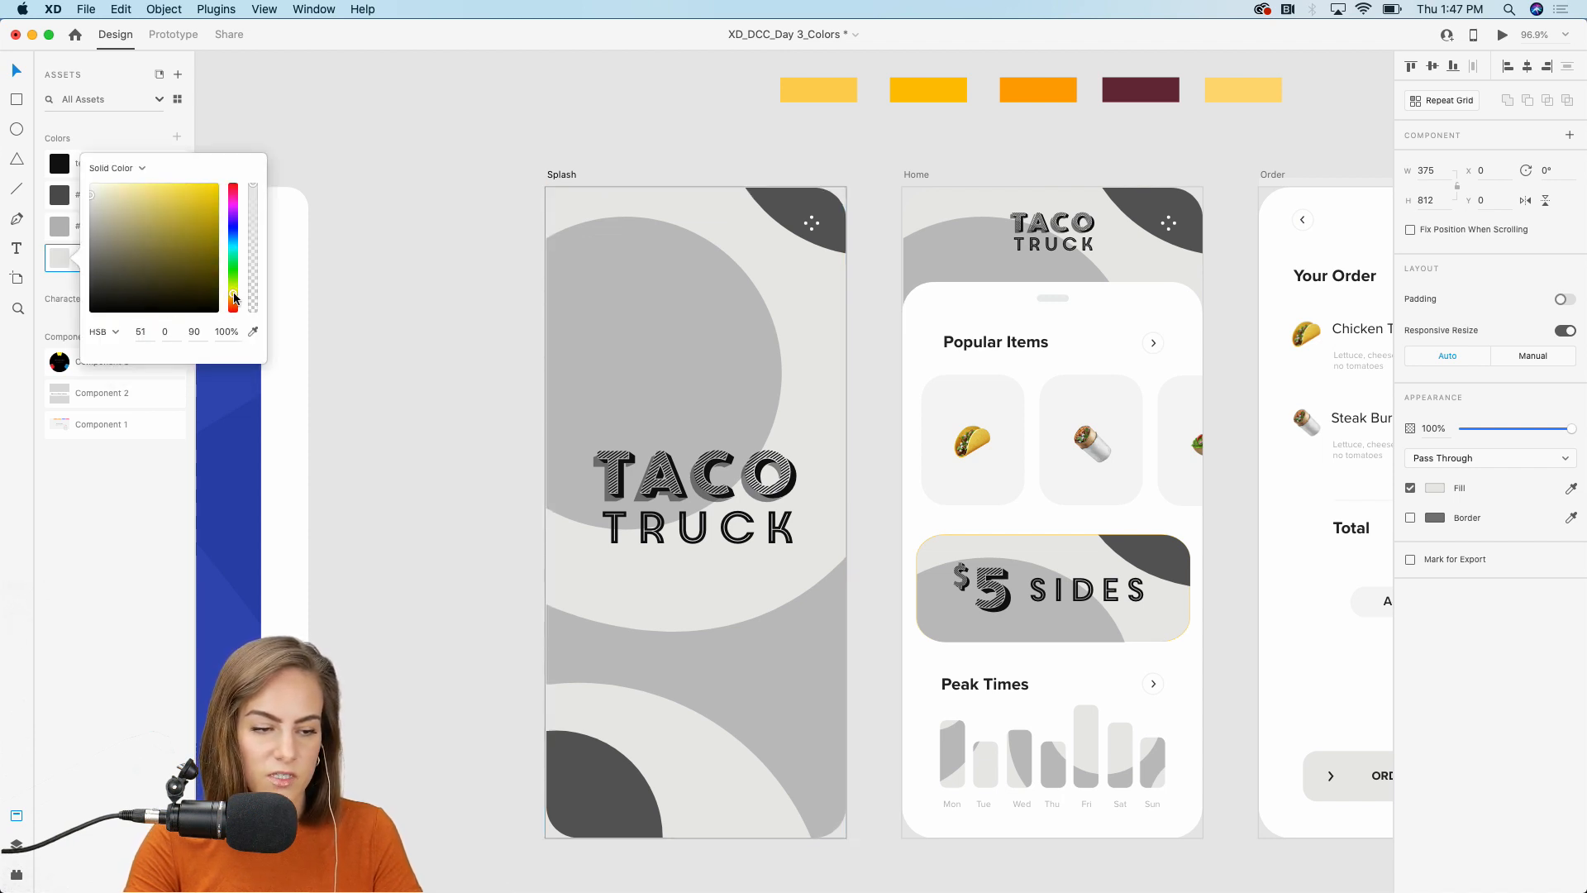
pyautogui.moveTo(174, 185); pyautogui.dragTo(185, 177)
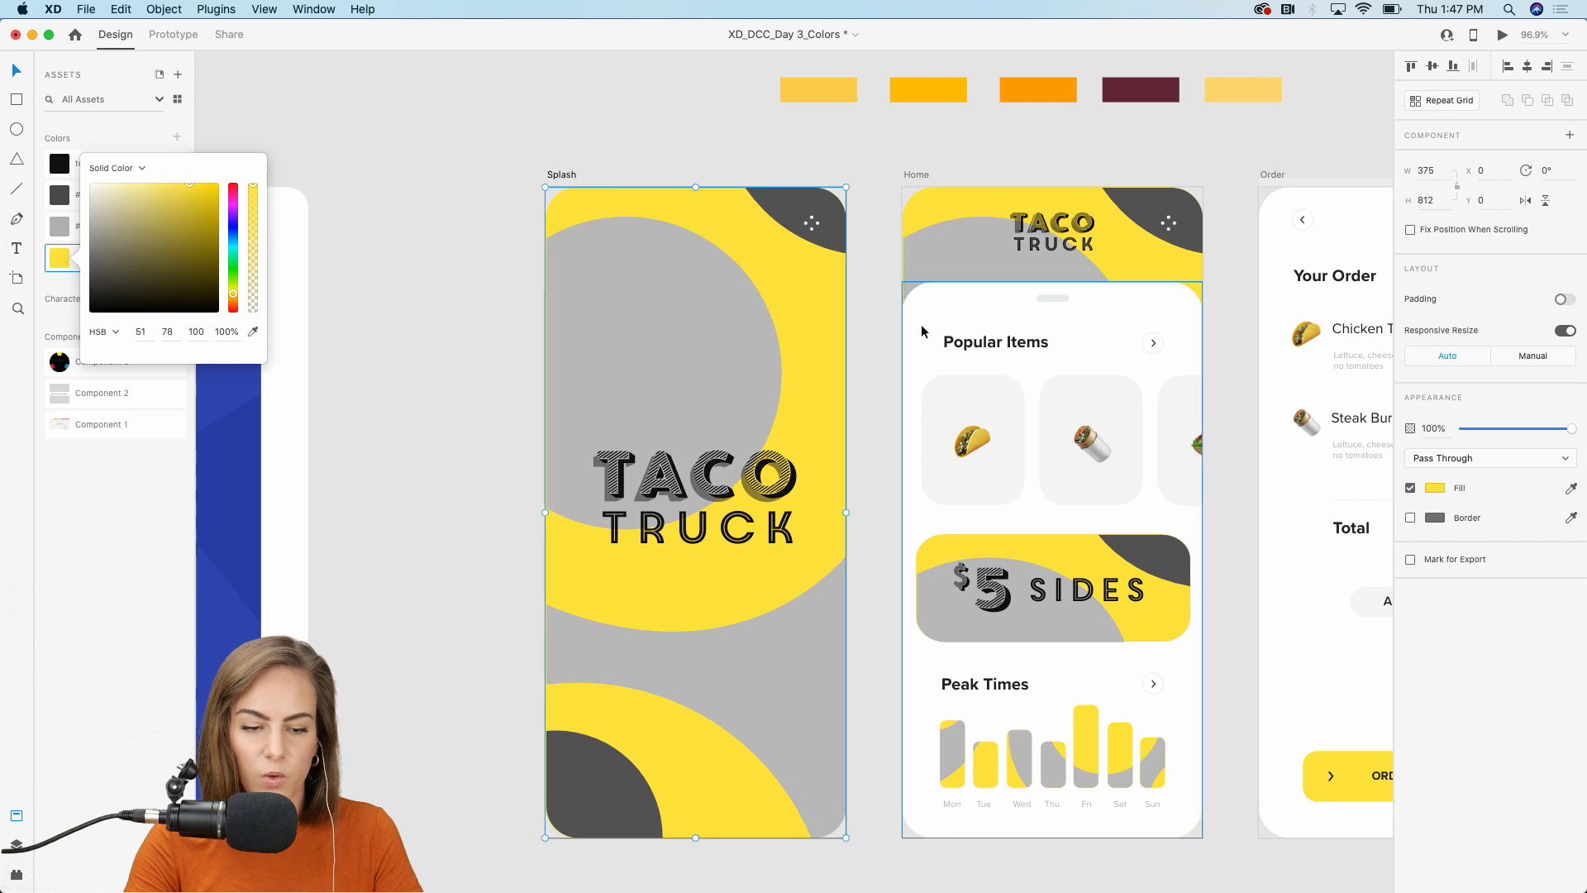
# Step: Review the recolored Taco Truck screens and fine-tune the BG color asset's hue to 46
pyautogui.hscroll(5, 923, 331)
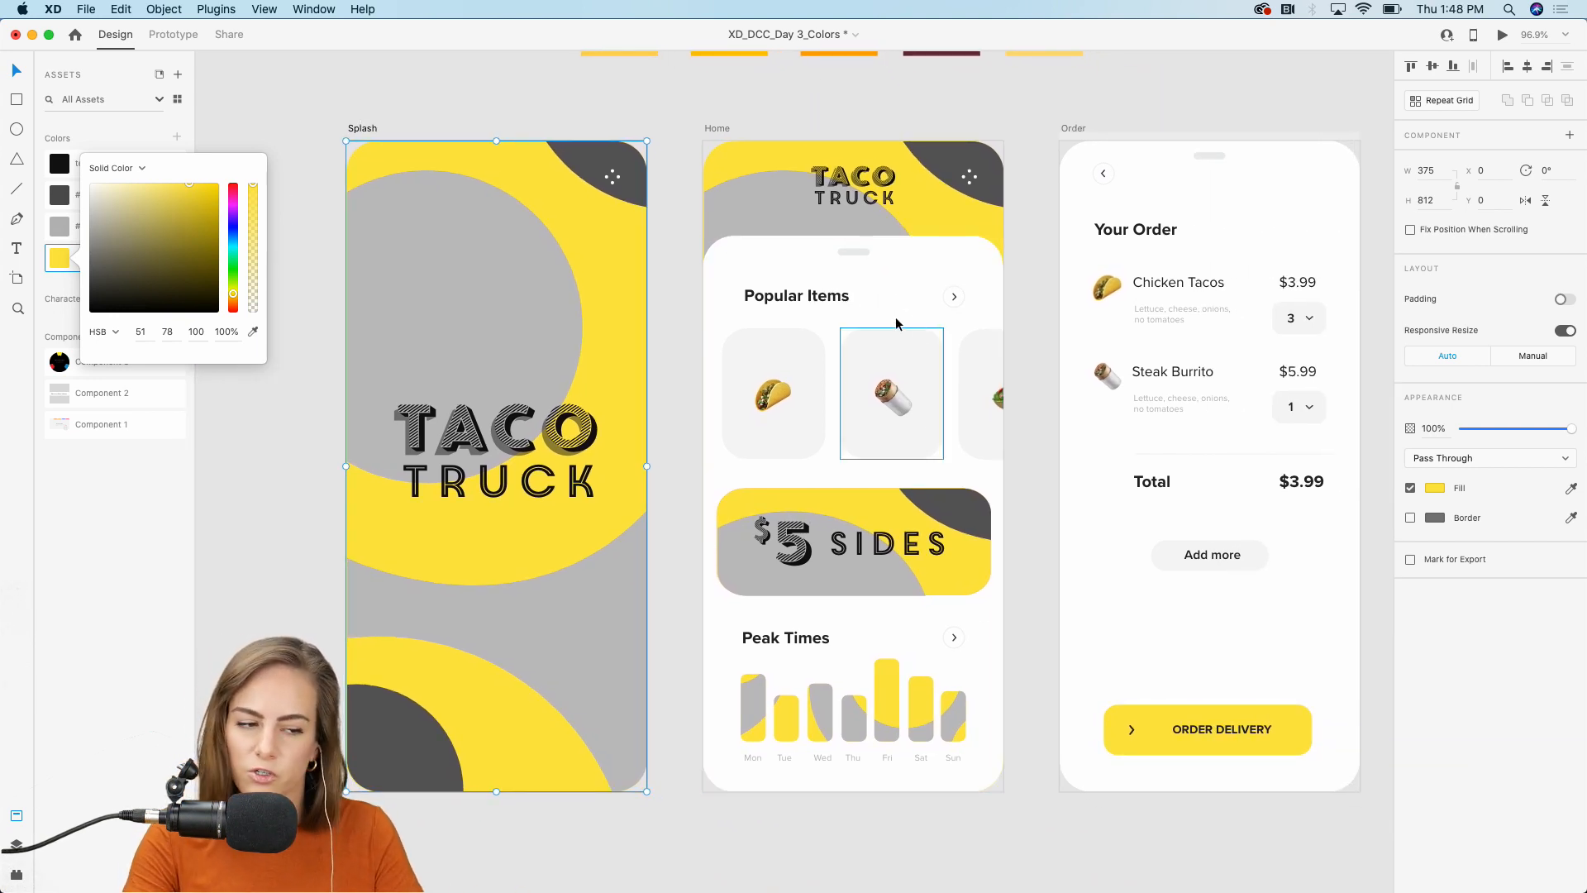
pyautogui.scroll(2, 516, 273)
pyautogui.hscroll(-2, 516, 273)
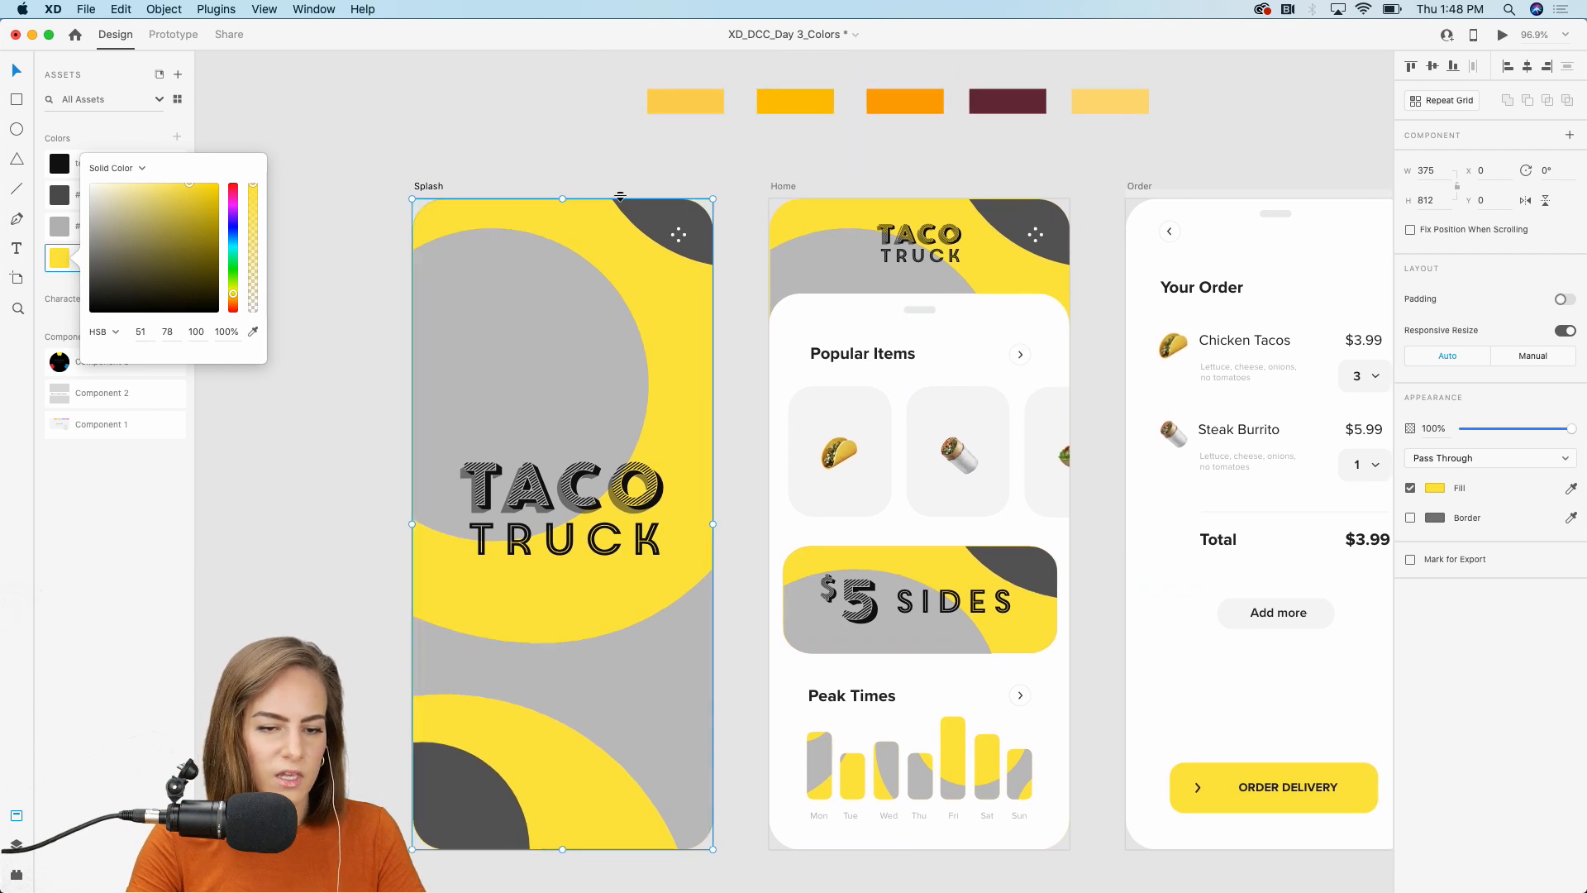
pyautogui.click(144, 331)
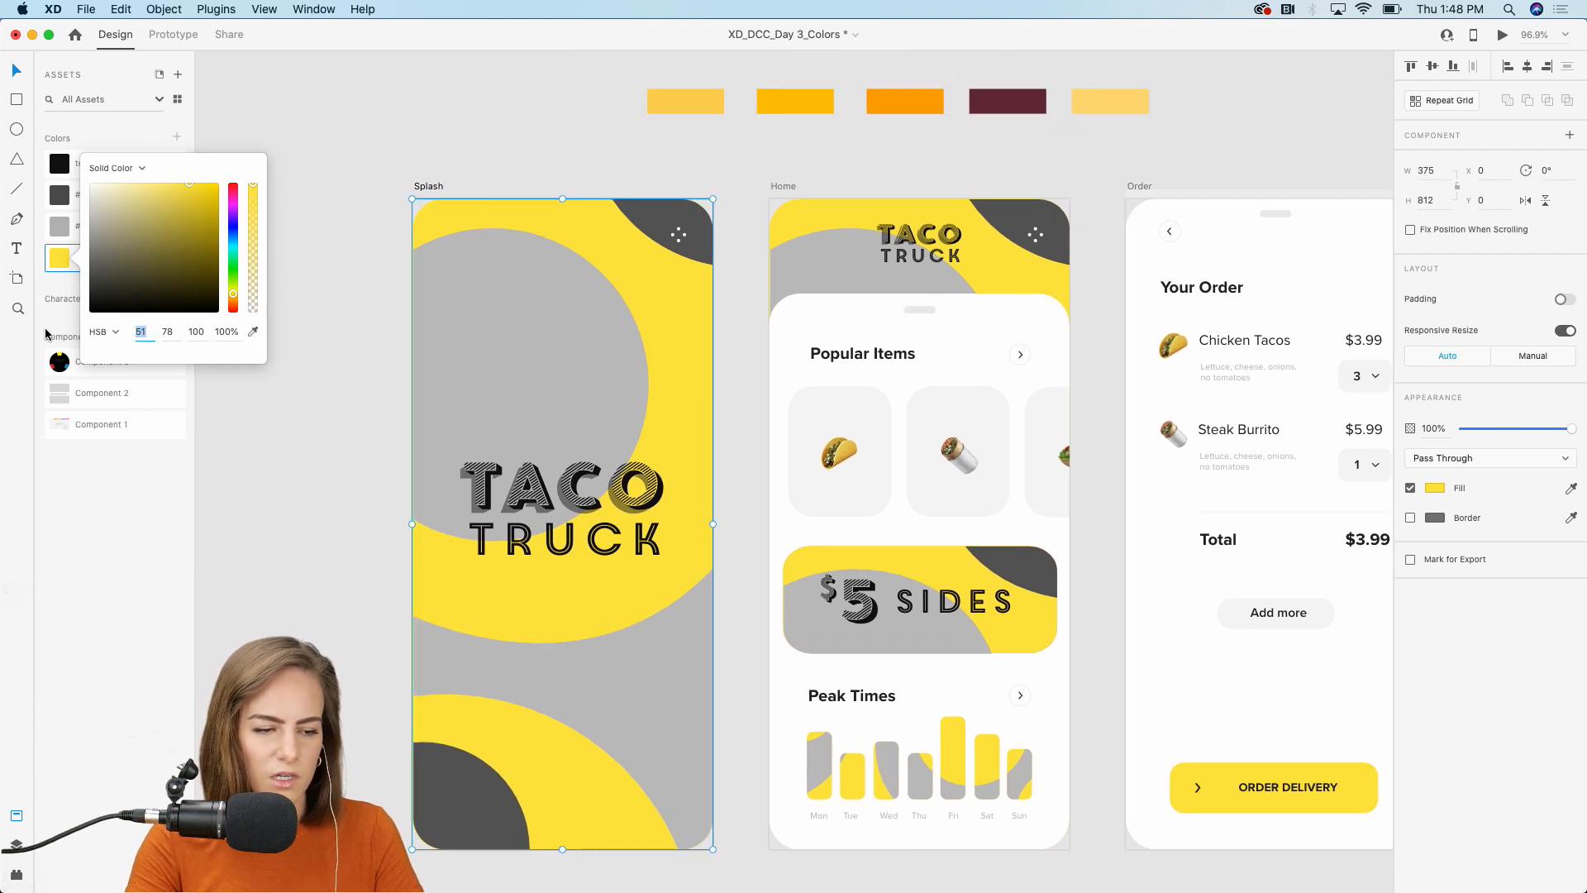
pyautogui.press('Up')
pyautogui.press('Up')
pyautogui.press('Down')
pyautogui.press('Down')
pyautogui.press('Down')
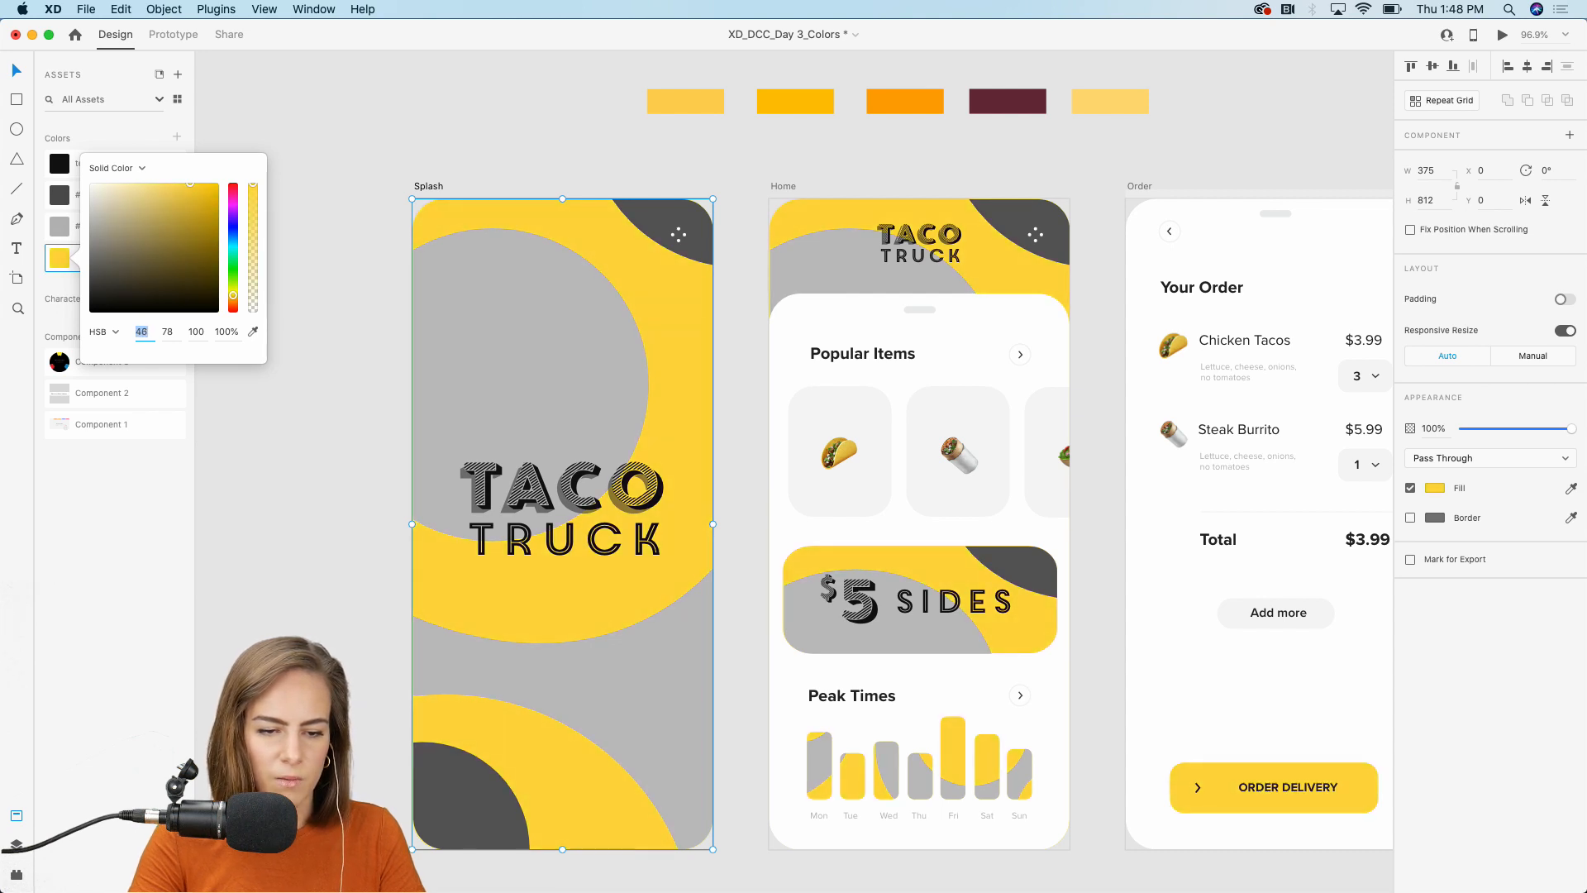
# Step: Fine-tune the yellow BG color asset to HSB 44, 75, 100
pyautogui.press('Tab')
pyautogui.press('Up')
pyautogui.press('Up')
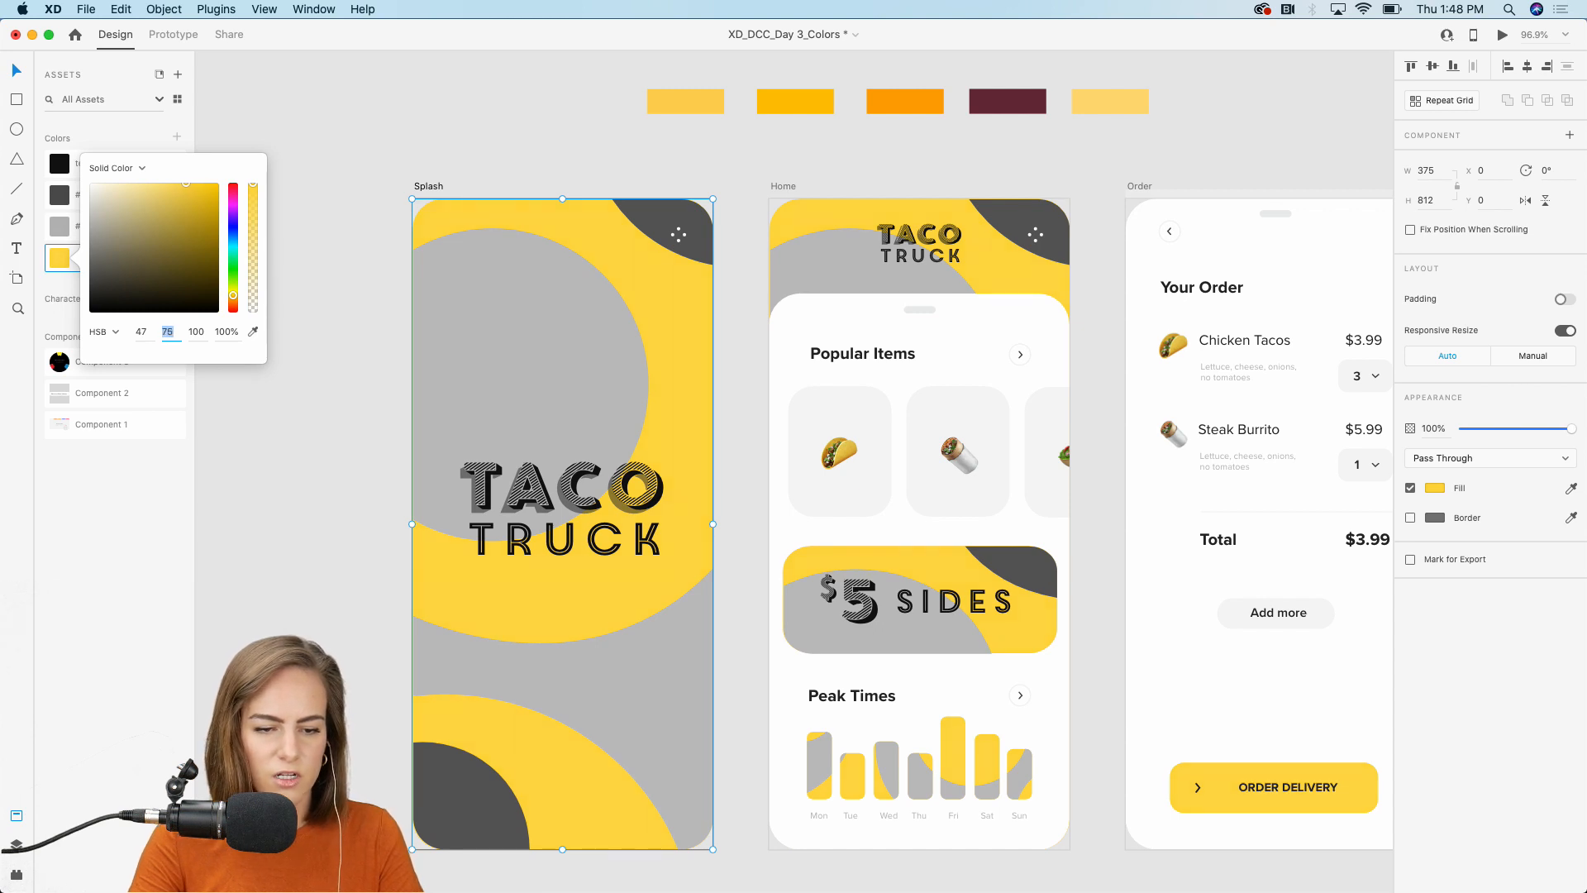
pyautogui.hotkey('shift', 'Tab')
pyautogui.press('Up')
pyautogui.press('Up')
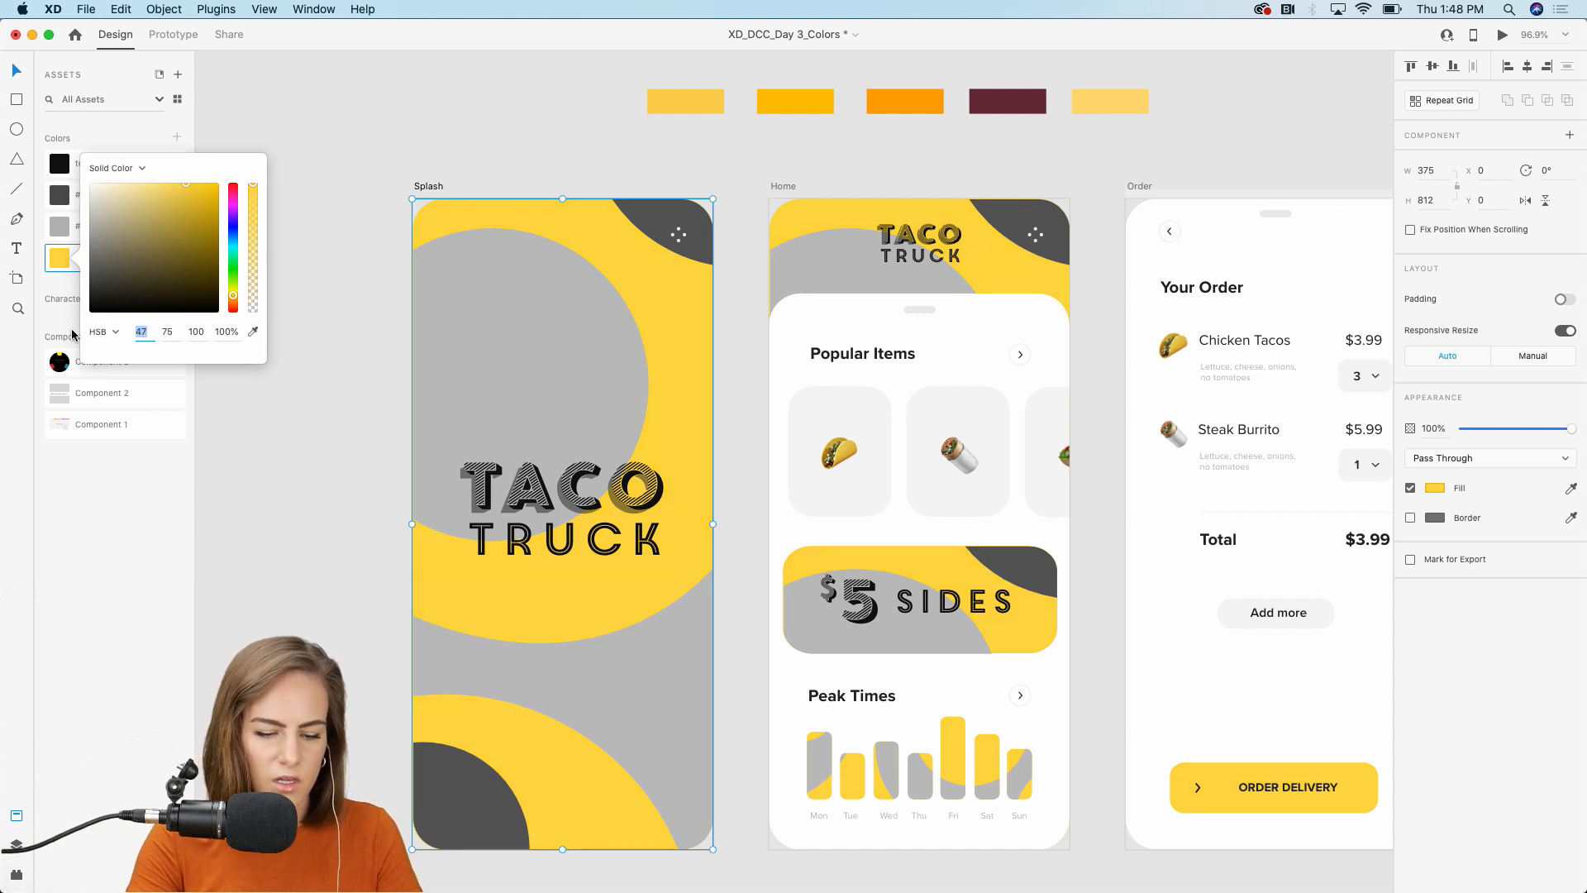
pyautogui.press('Down')
pyautogui.press('Down')
pyautogui.press('Down')
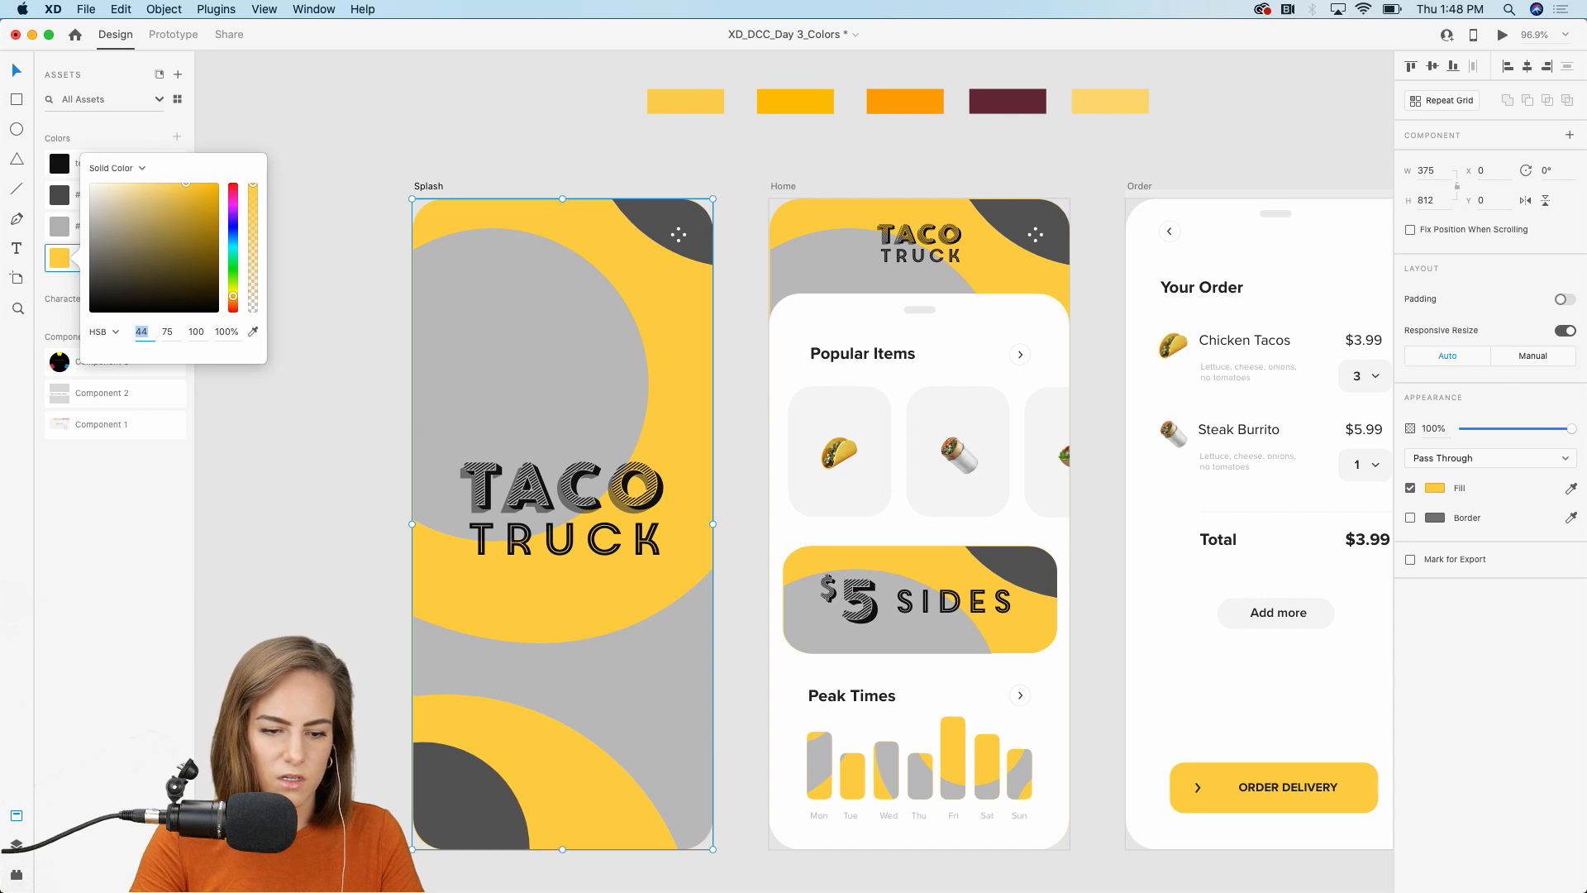
pyautogui.click(330, 206)
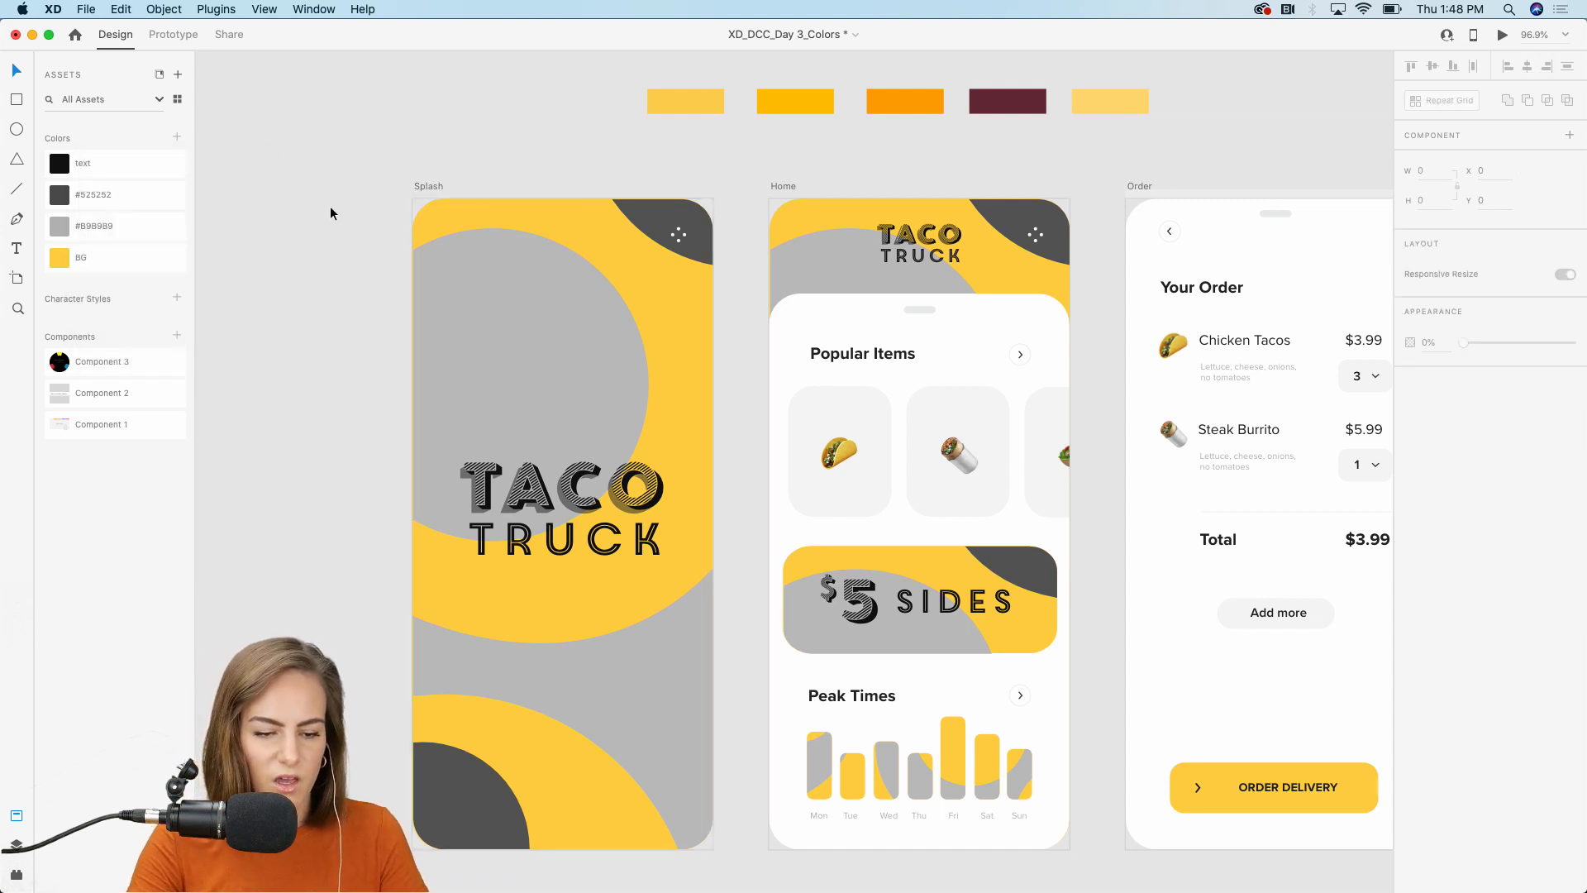
# Step: Edit the light grey #B9B9B9 color asset, sampling the yellow of the BG asset into it
pyautogui.hscroll(-2, 330, 213)
pyautogui.rightClick(111, 229)
pyautogui.click(170, 253)
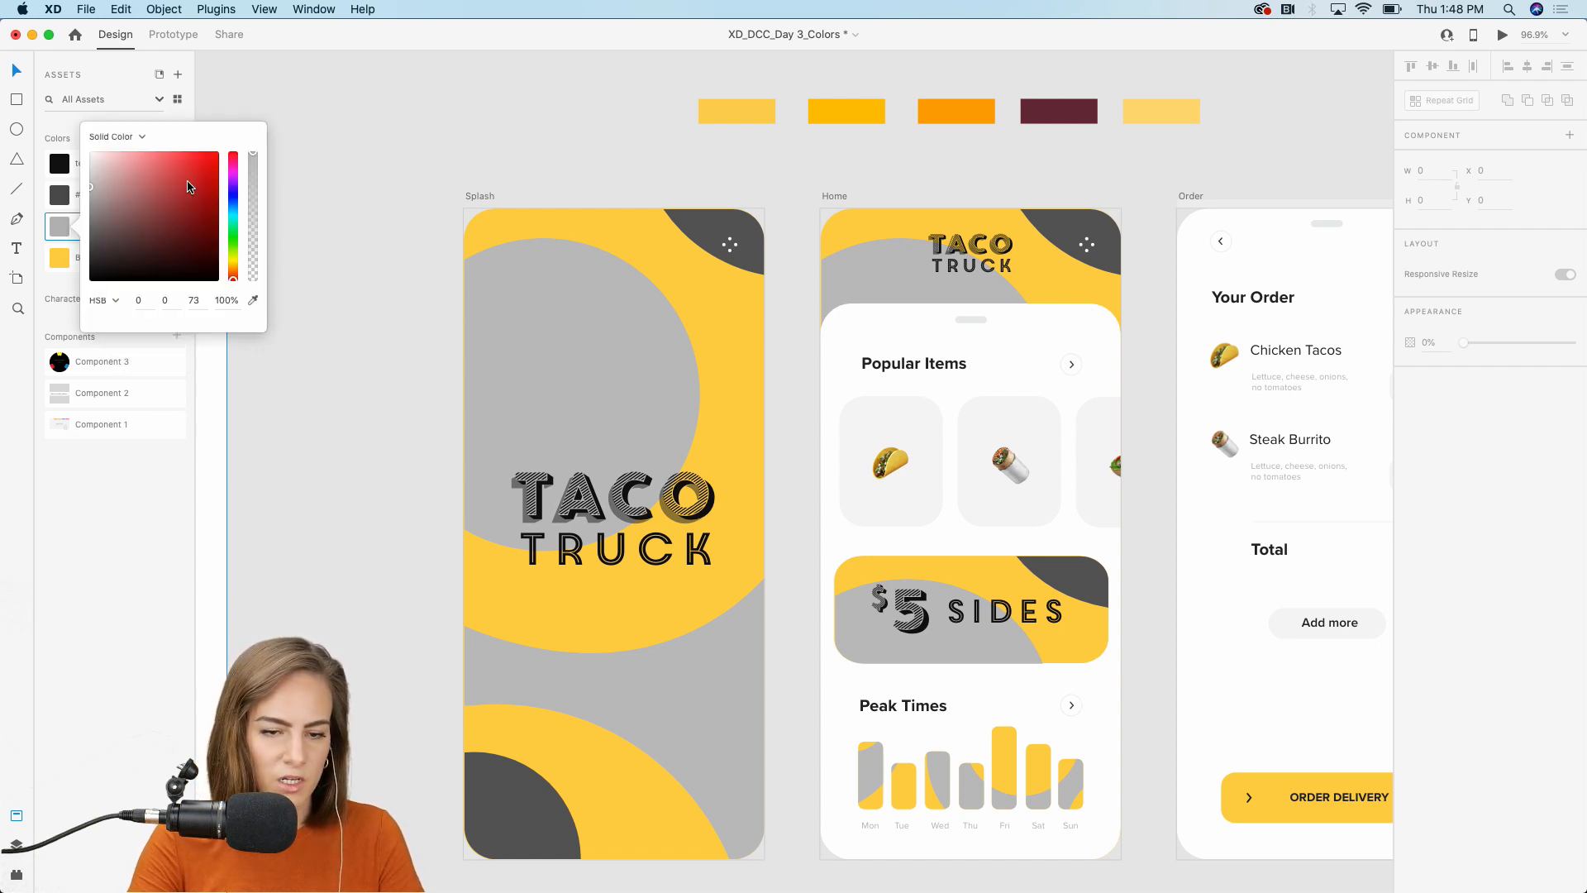
pyautogui.click(253, 300)
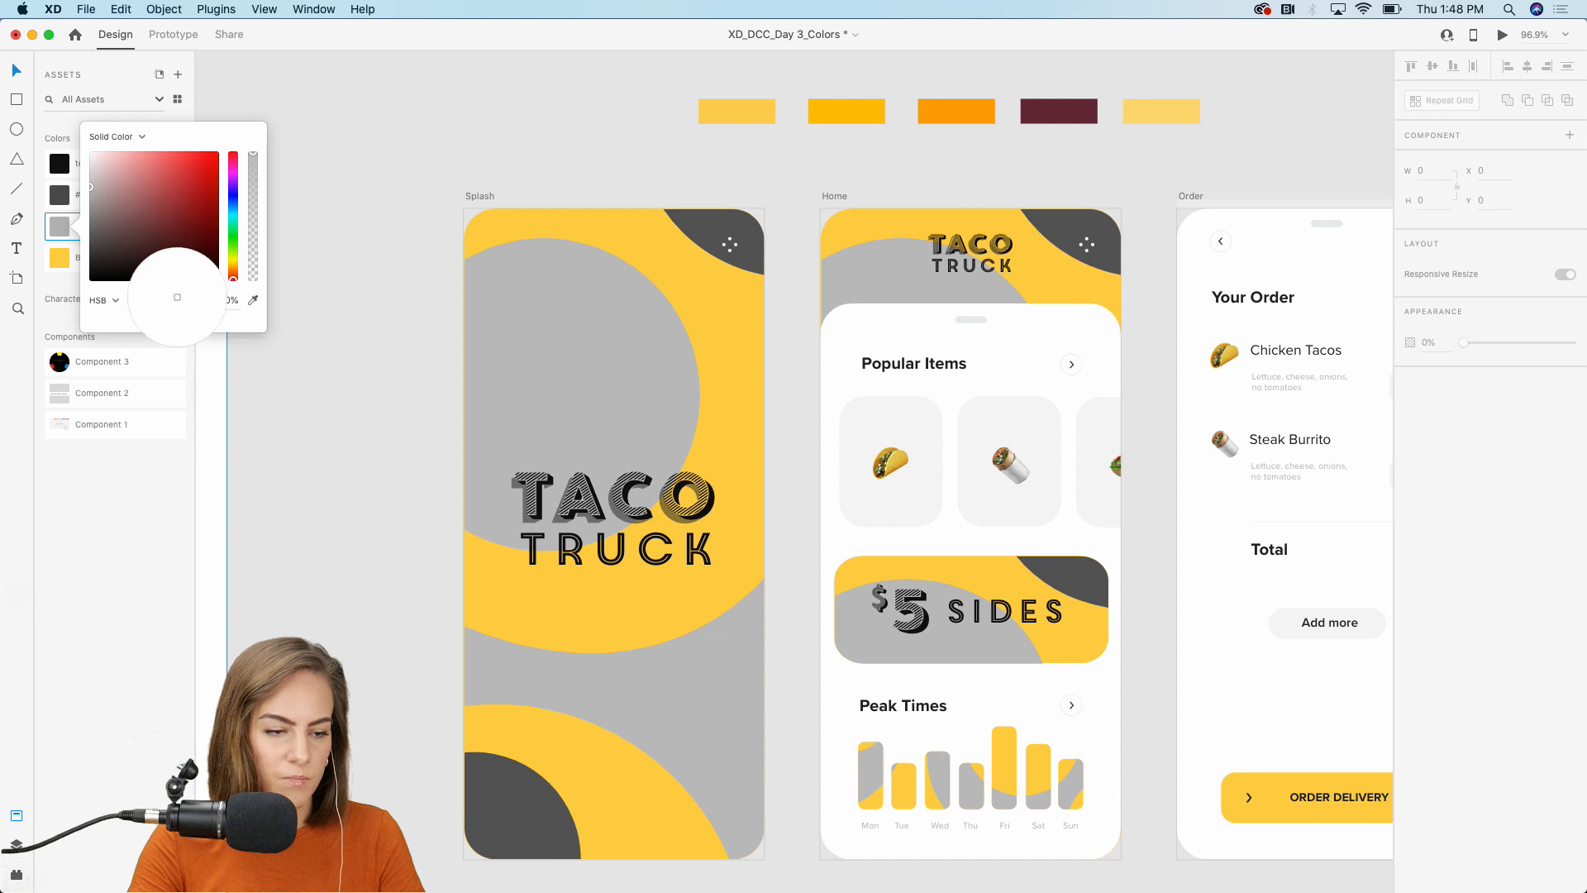
pyautogui.click(57, 258)
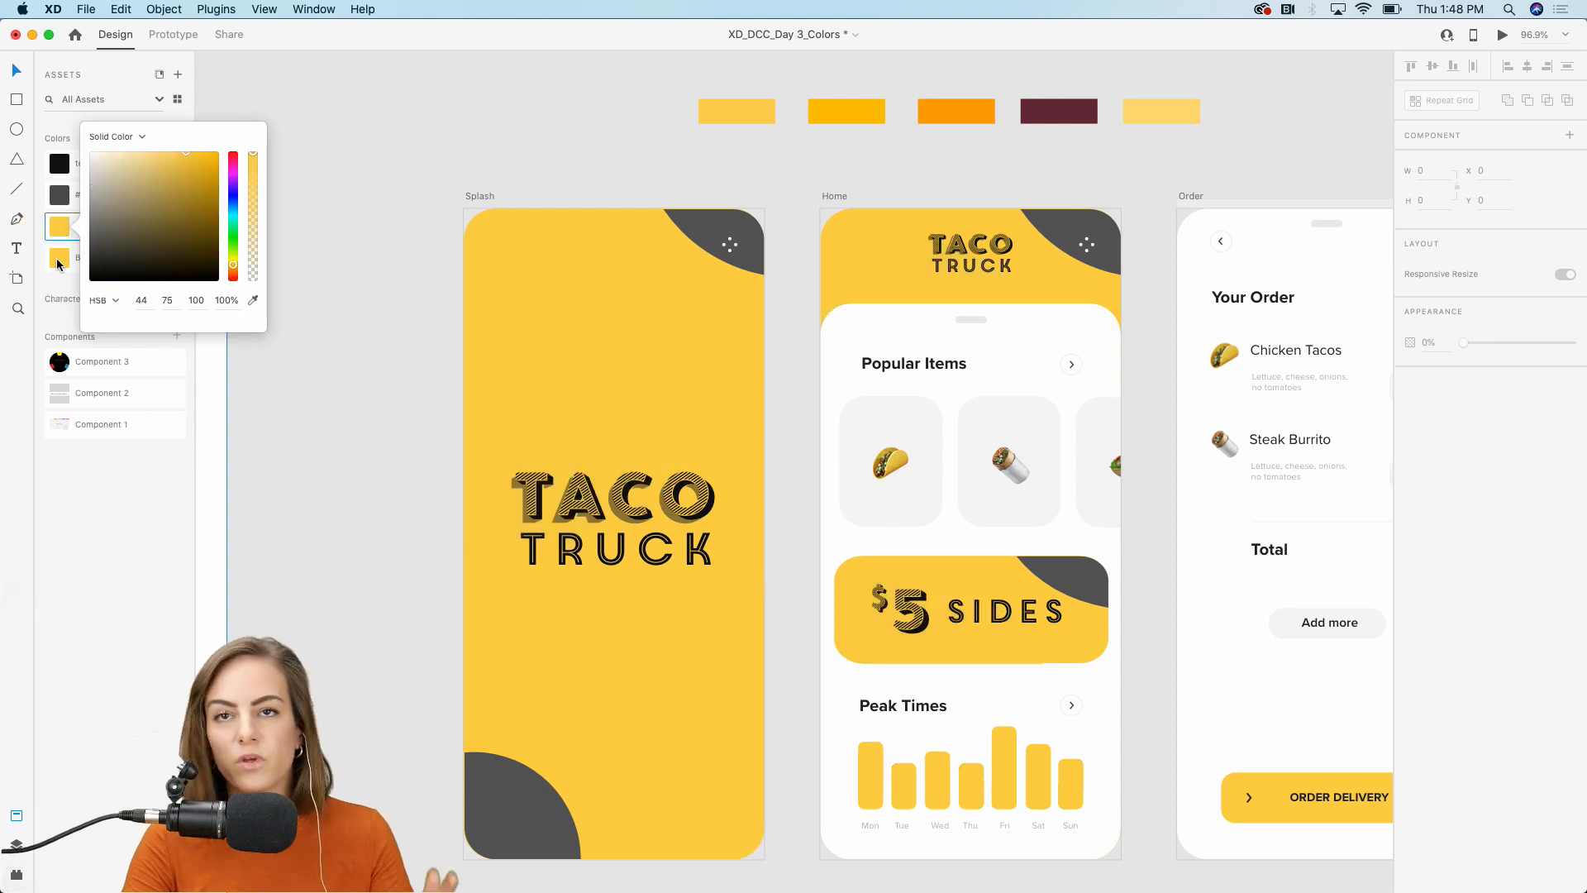
# Step: Shift the asset just sampled from BG to the light orange #FFB433, using hue 38 and a higher saturation
pyautogui.moveTo(149, 301); pyautogui.dragTo(93, 301)
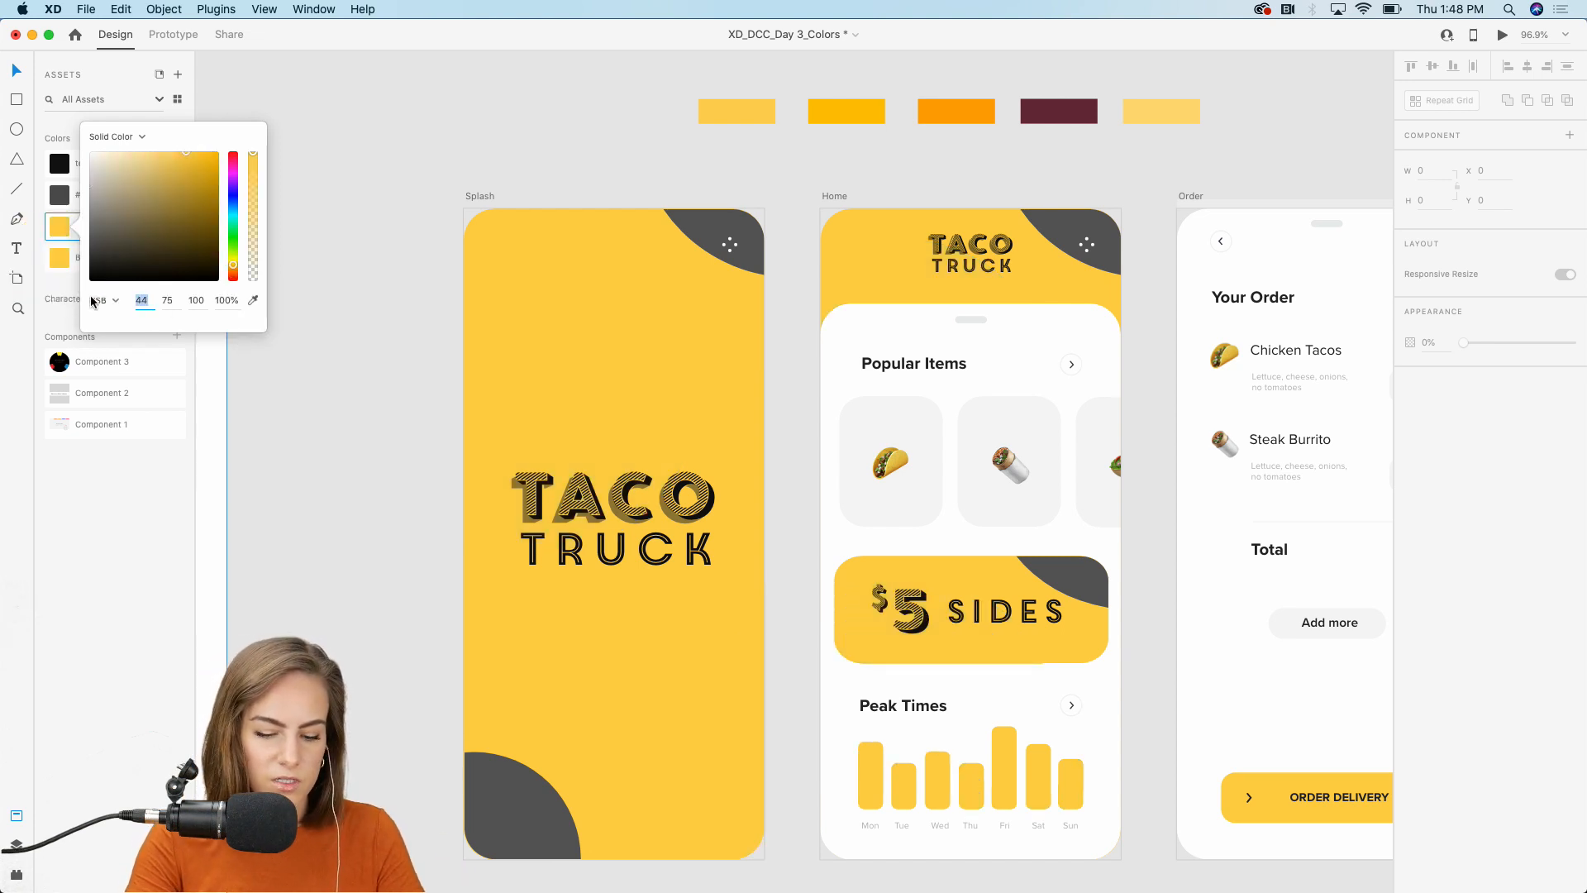
pyautogui.press('Down')
pyautogui.press('Down')
pyautogui.press('Down')
pyautogui.press('Down')
pyautogui.press('Up')
pyautogui.press('Up')
pyautogui.press('Up')
pyautogui.press('Up')
pyautogui.moveTo(179, 300); pyautogui.dragTo(123, 299)
pyautogui.press('Up')
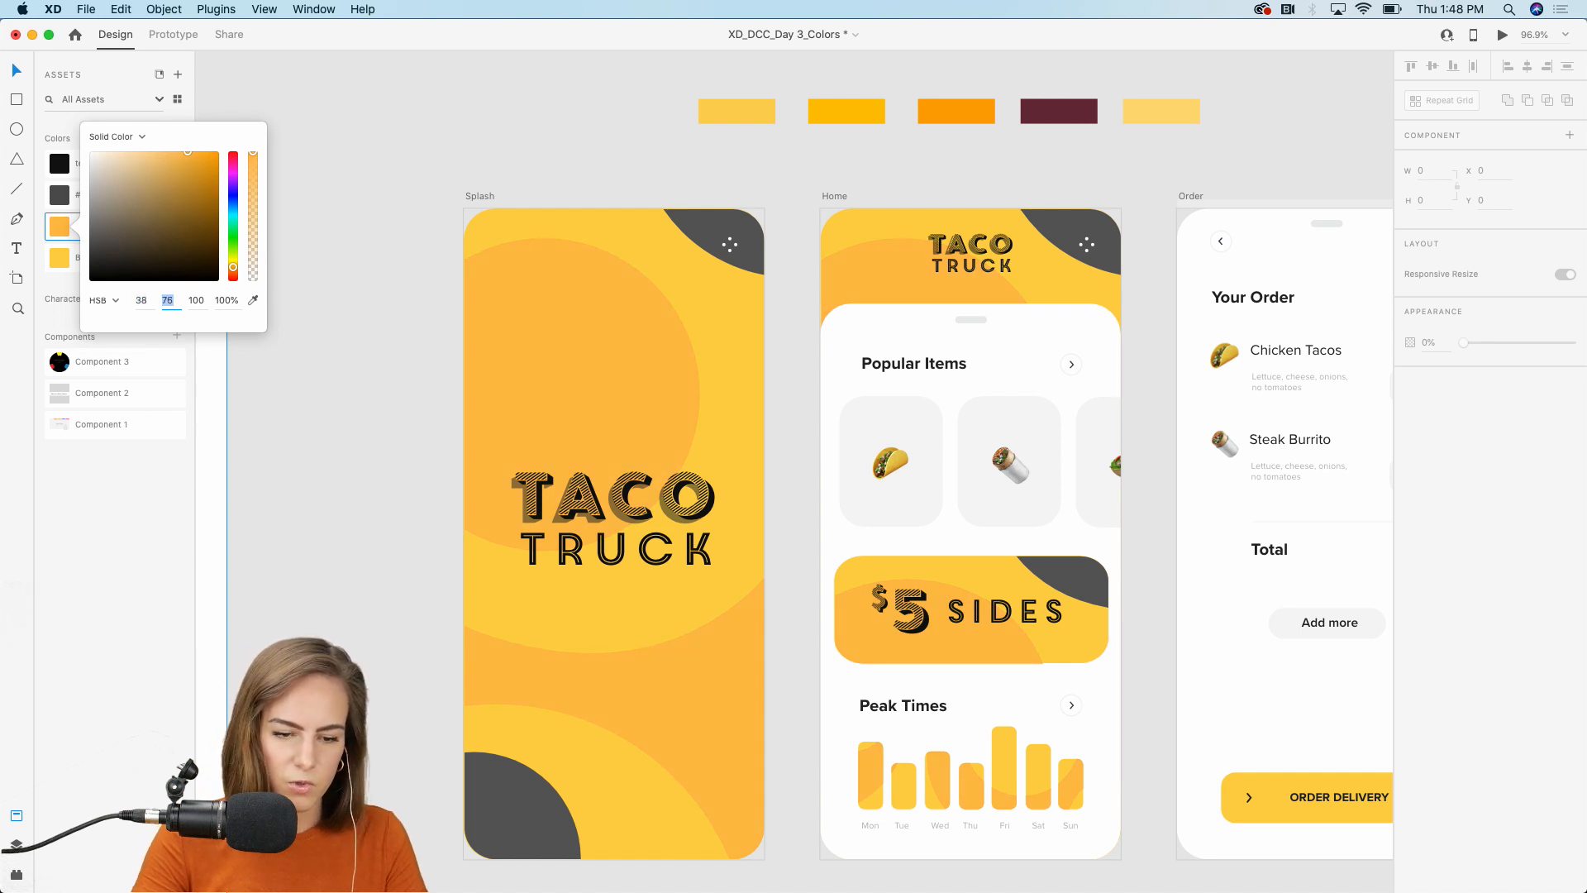
pyautogui.press('Up')
pyautogui.press('Up')
pyautogui.press('Up')
pyautogui.press('Up')
pyautogui.press('Up')
pyautogui.press('Up')
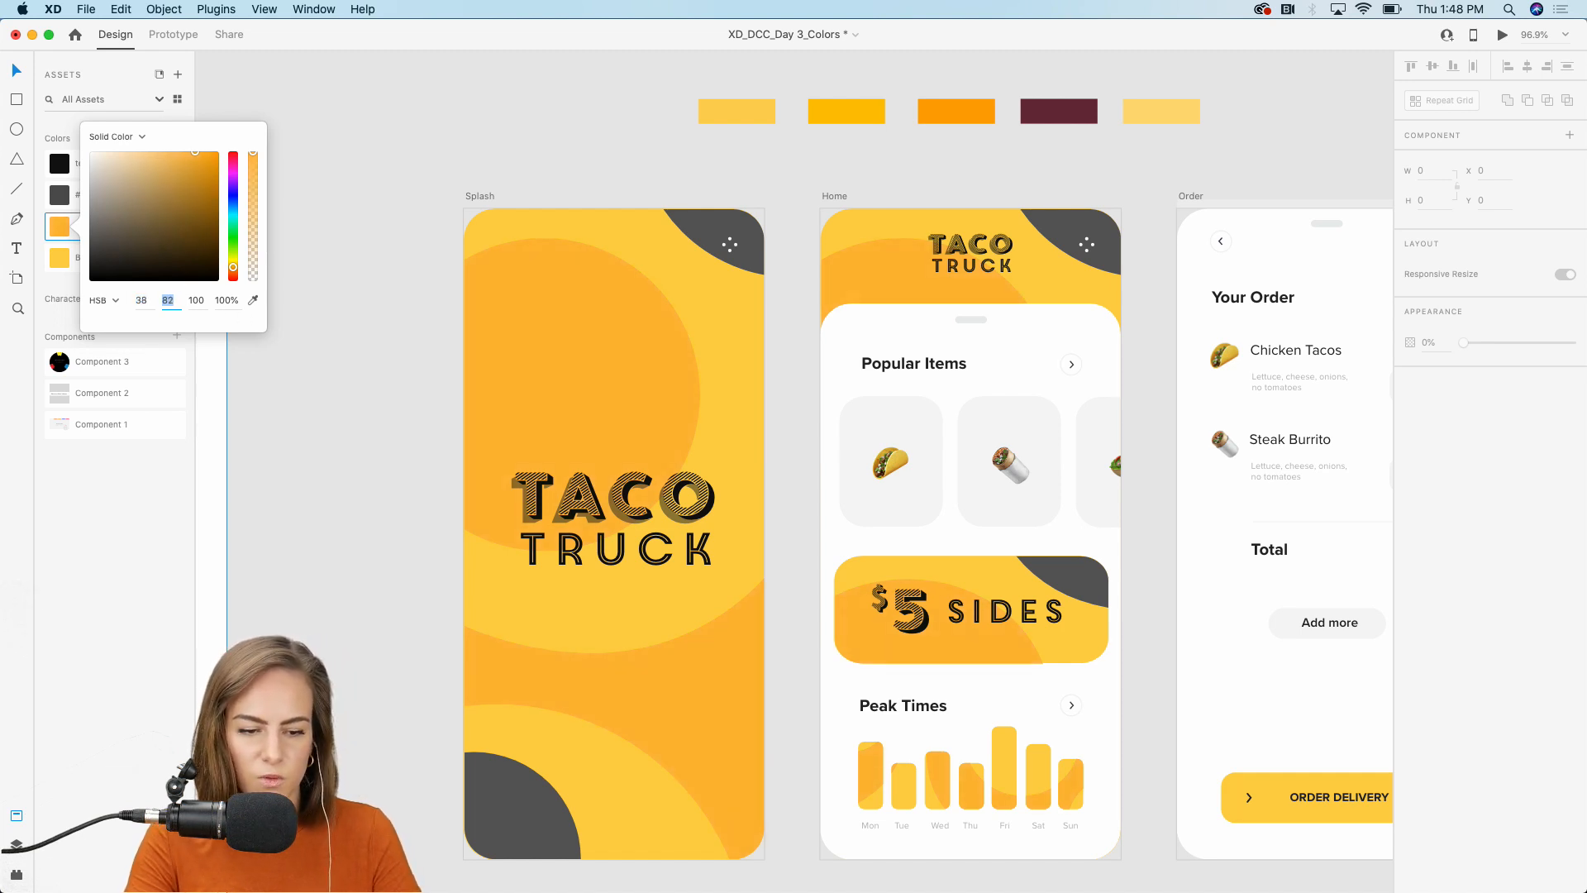
pyautogui.click(338, 252)
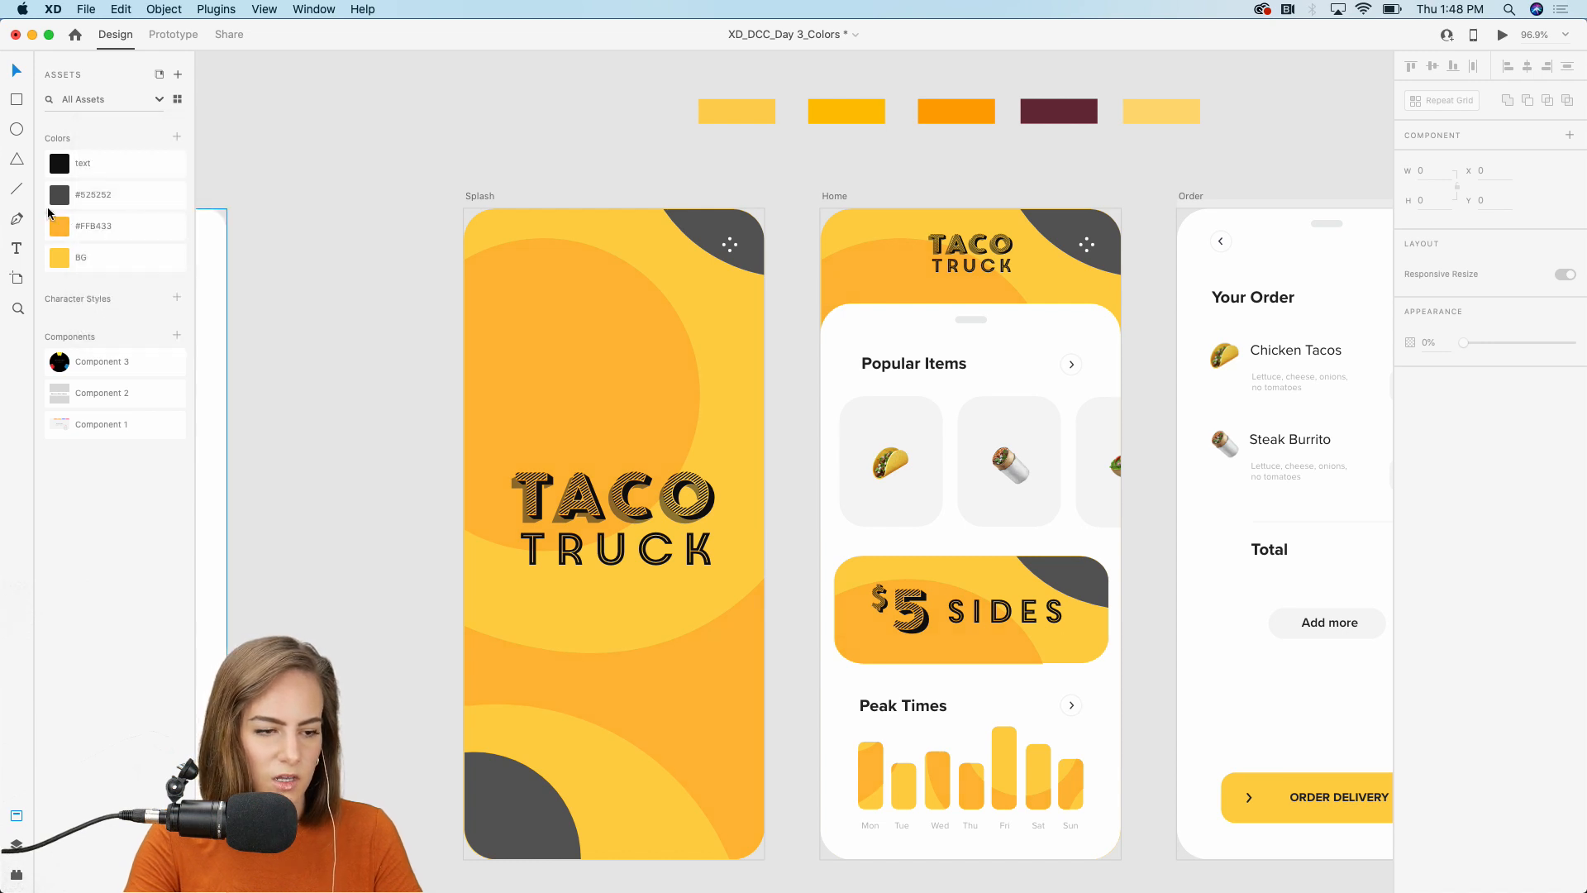
# Step: Edit the dark grey #525252 color asset, sampling the yellow of the BG asset into it
pyautogui.click(107, 192)
pyautogui.rightClick(108, 194)
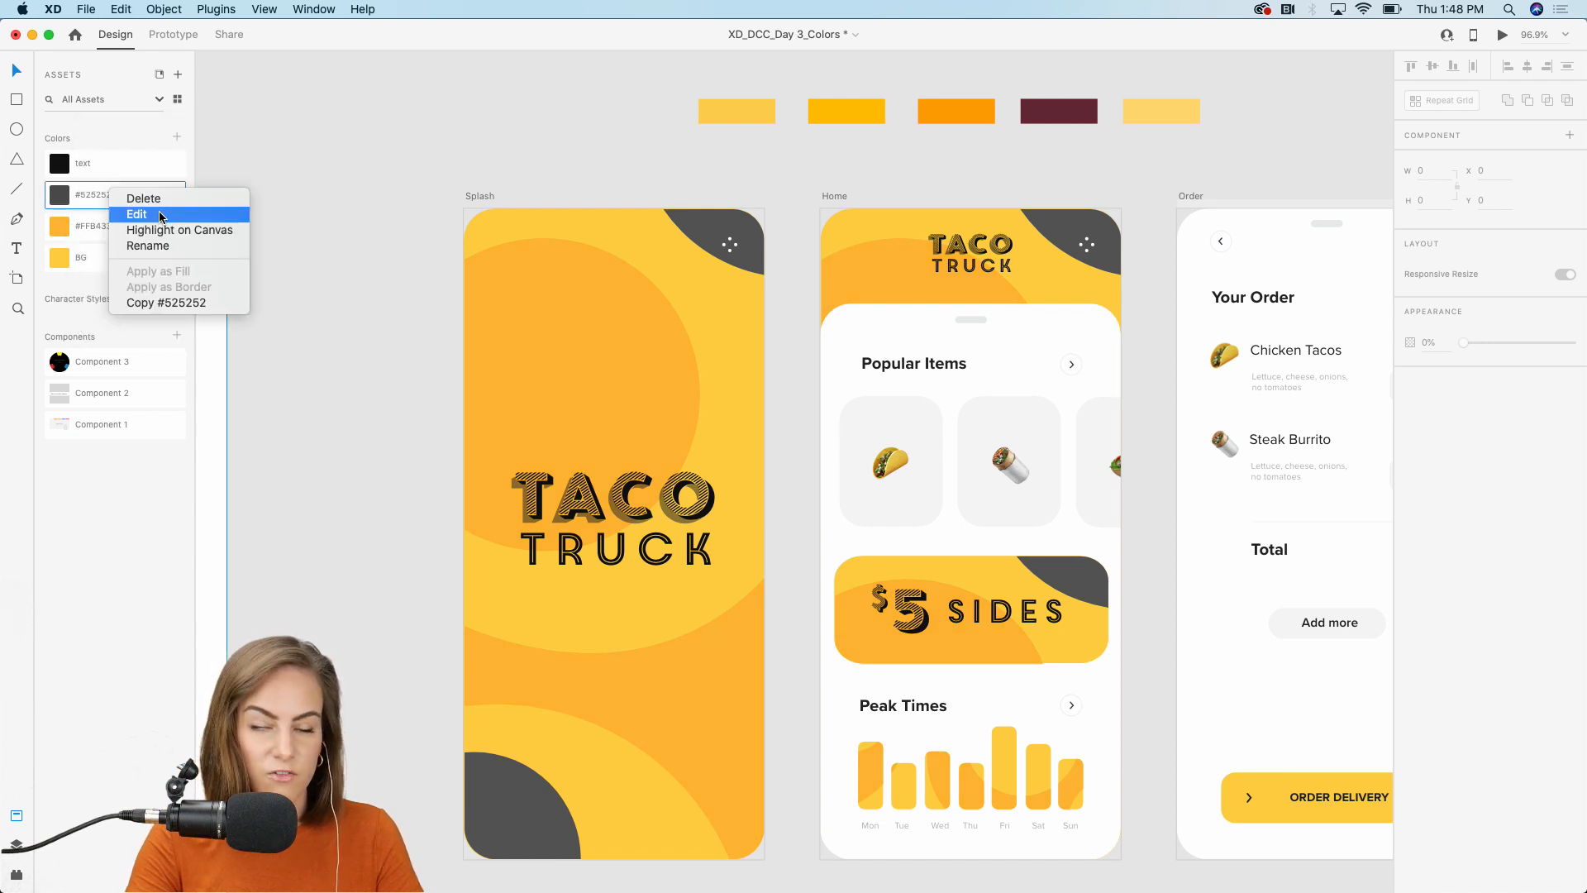
pyautogui.click(137, 213)
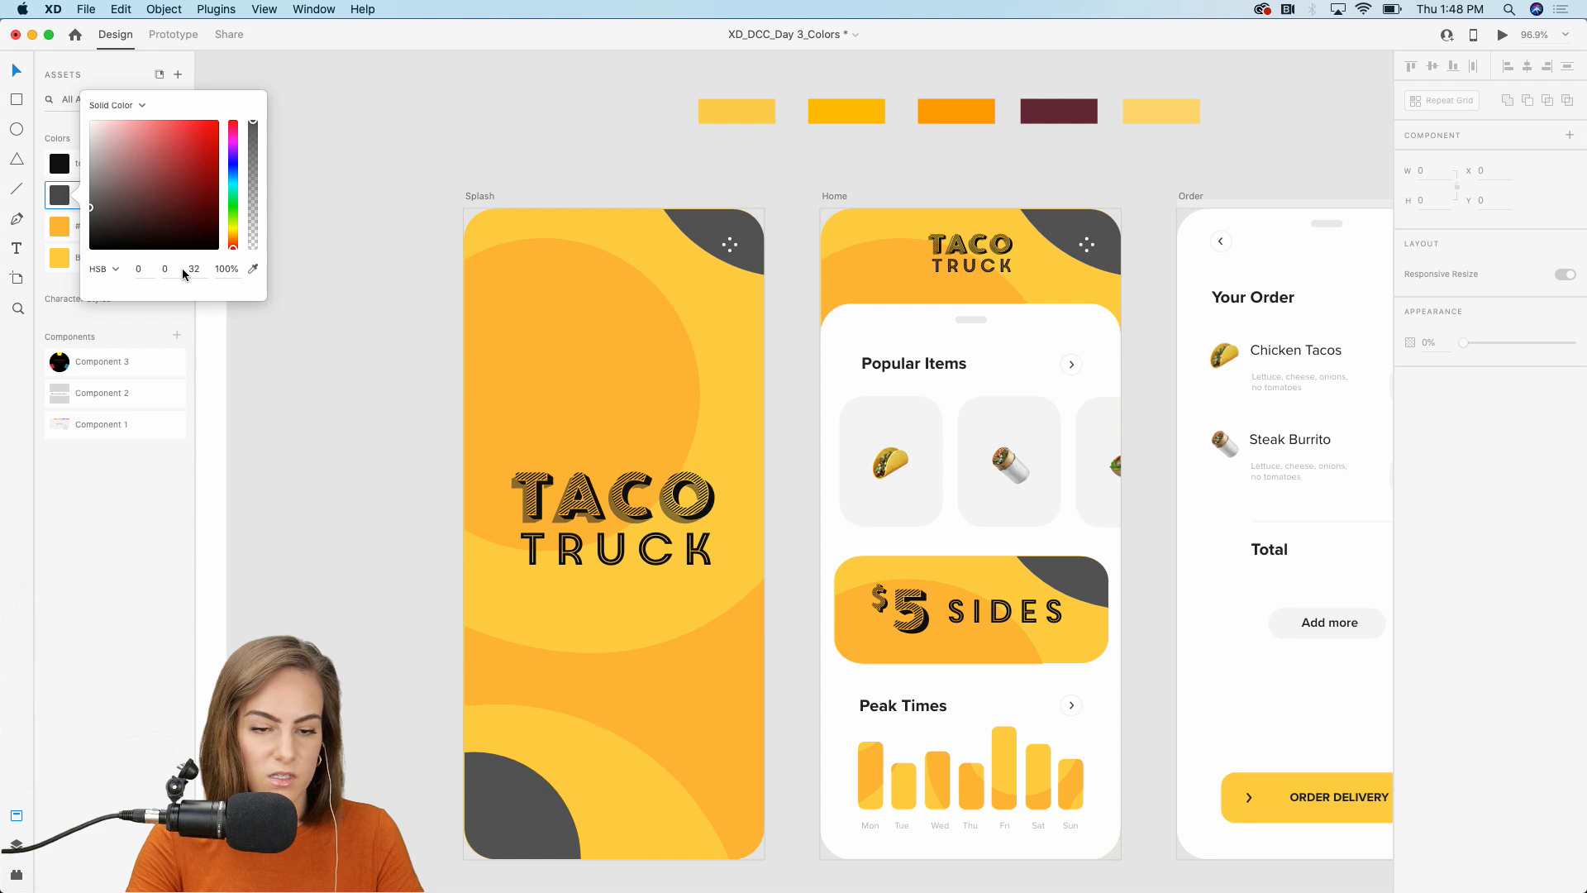
pyautogui.click(253, 268)
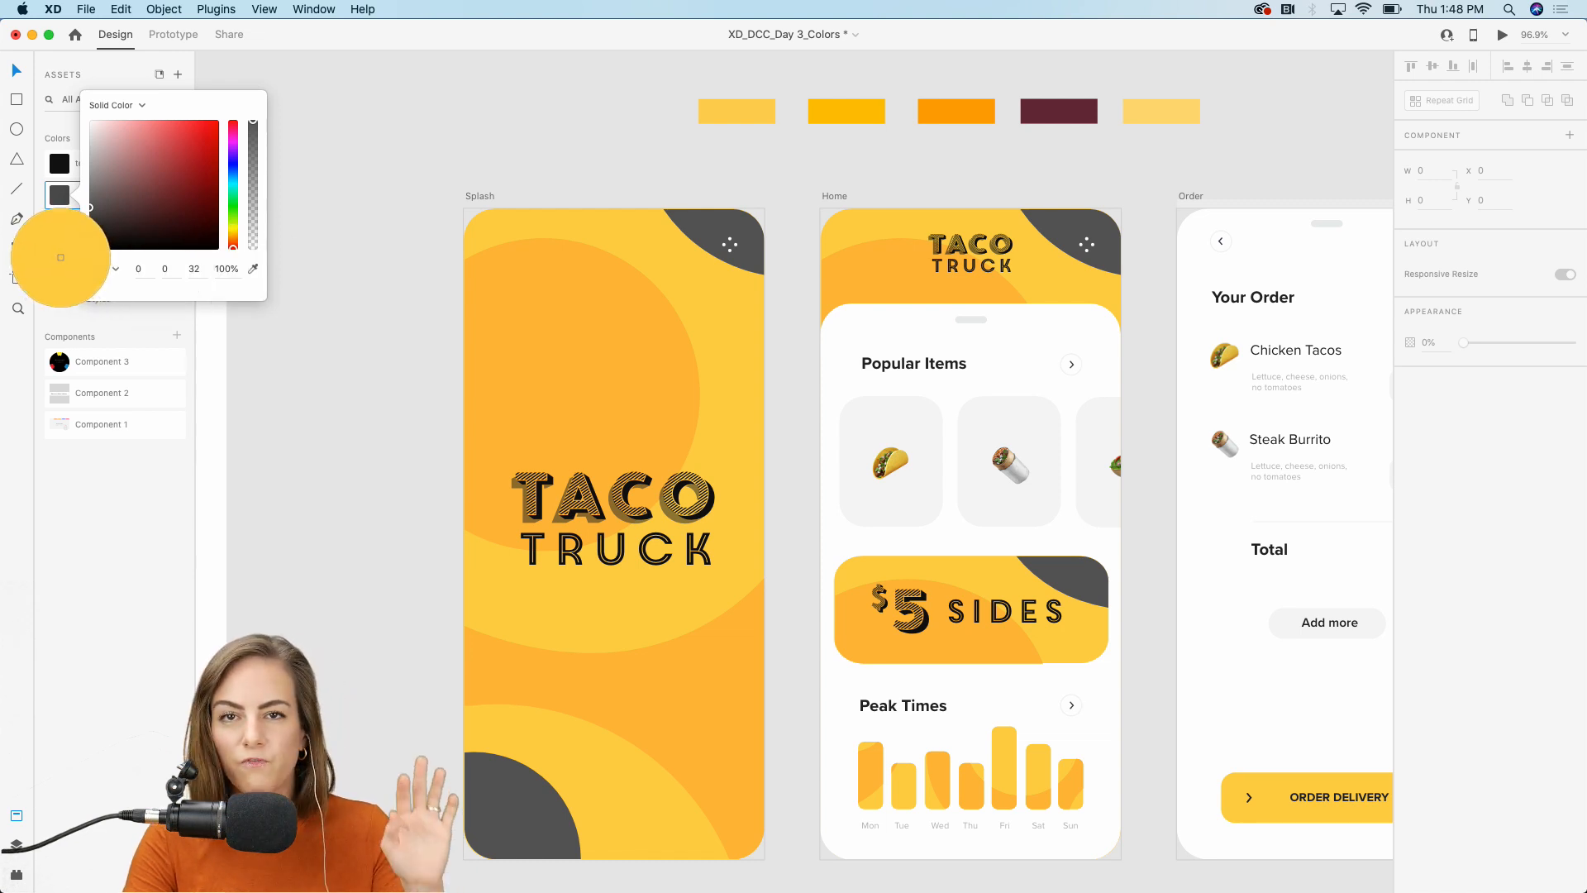
pyautogui.click(60, 257)
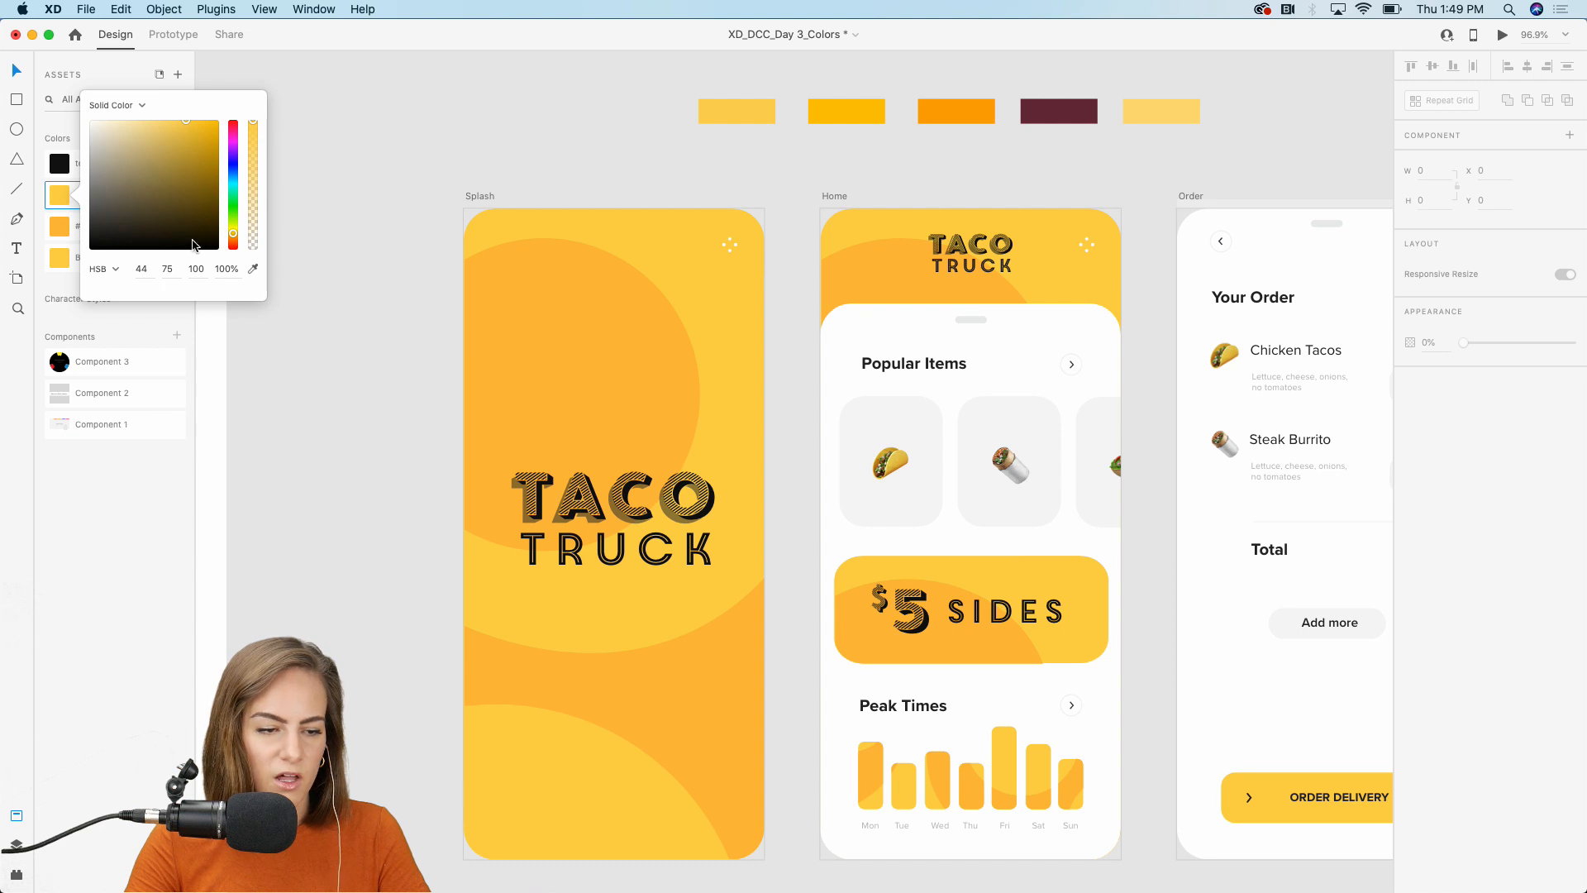
# Step: Shift the corner-shape color asset from yellow to a red-orange by lowering its hue to 22
pyautogui.click(141, 268)
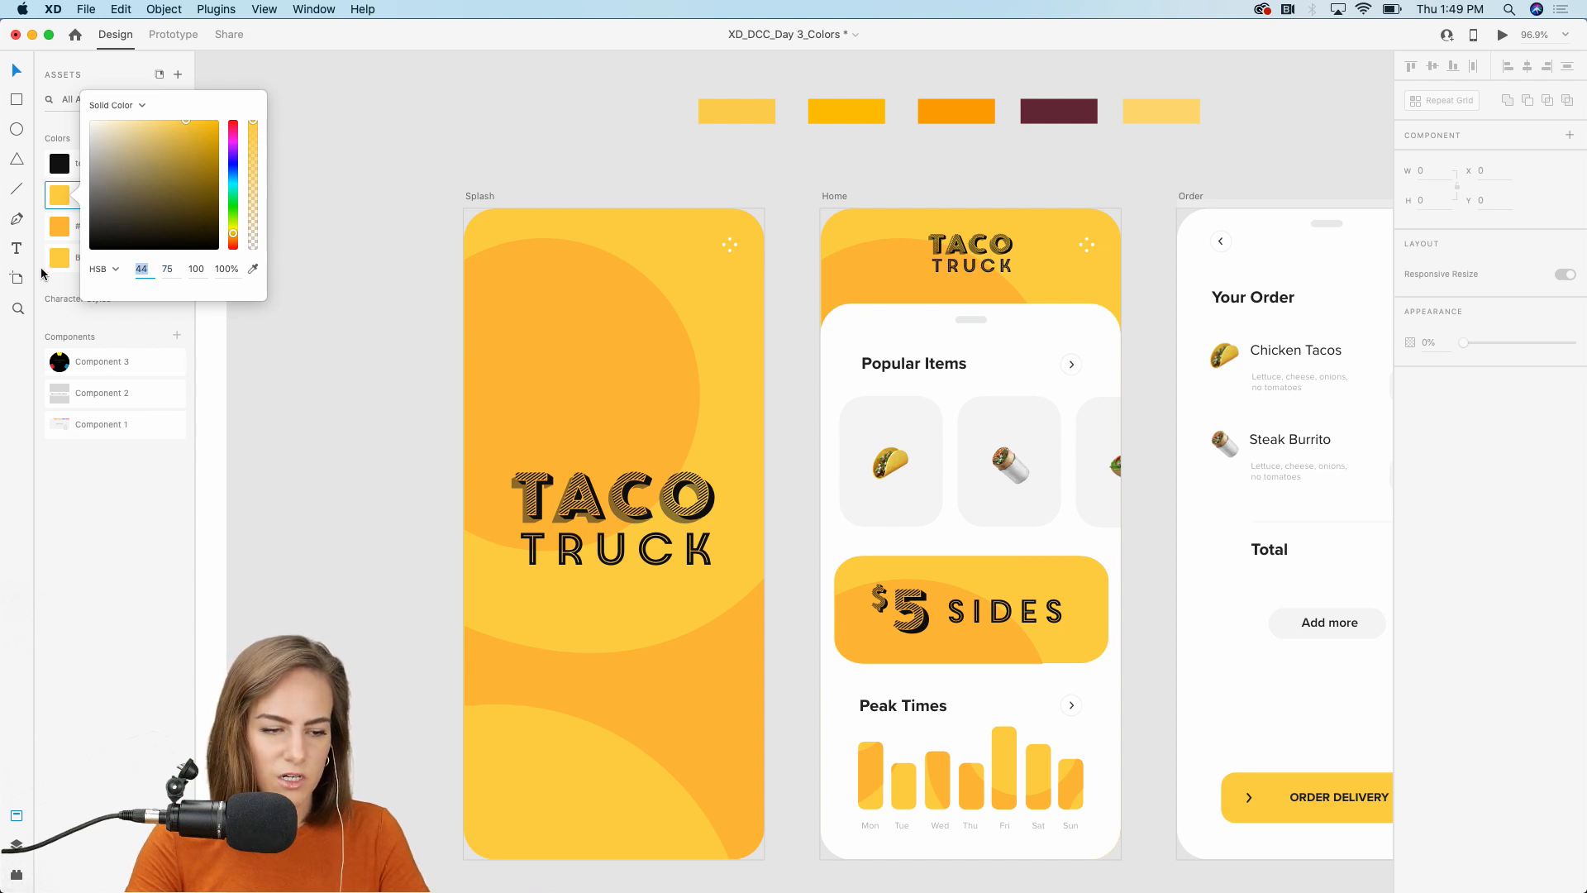
pyautogui.press('Down')
pyautogui.press('Down')
pyautogui.press('Down')
pyautogui.press('Down')
pyautogui.press('Down')
pyautogui.press('Down')
pyautogui.press('Down')
pyautogui.press('Down')
pyautogui.press('Down')
pyautogui.press('Down')
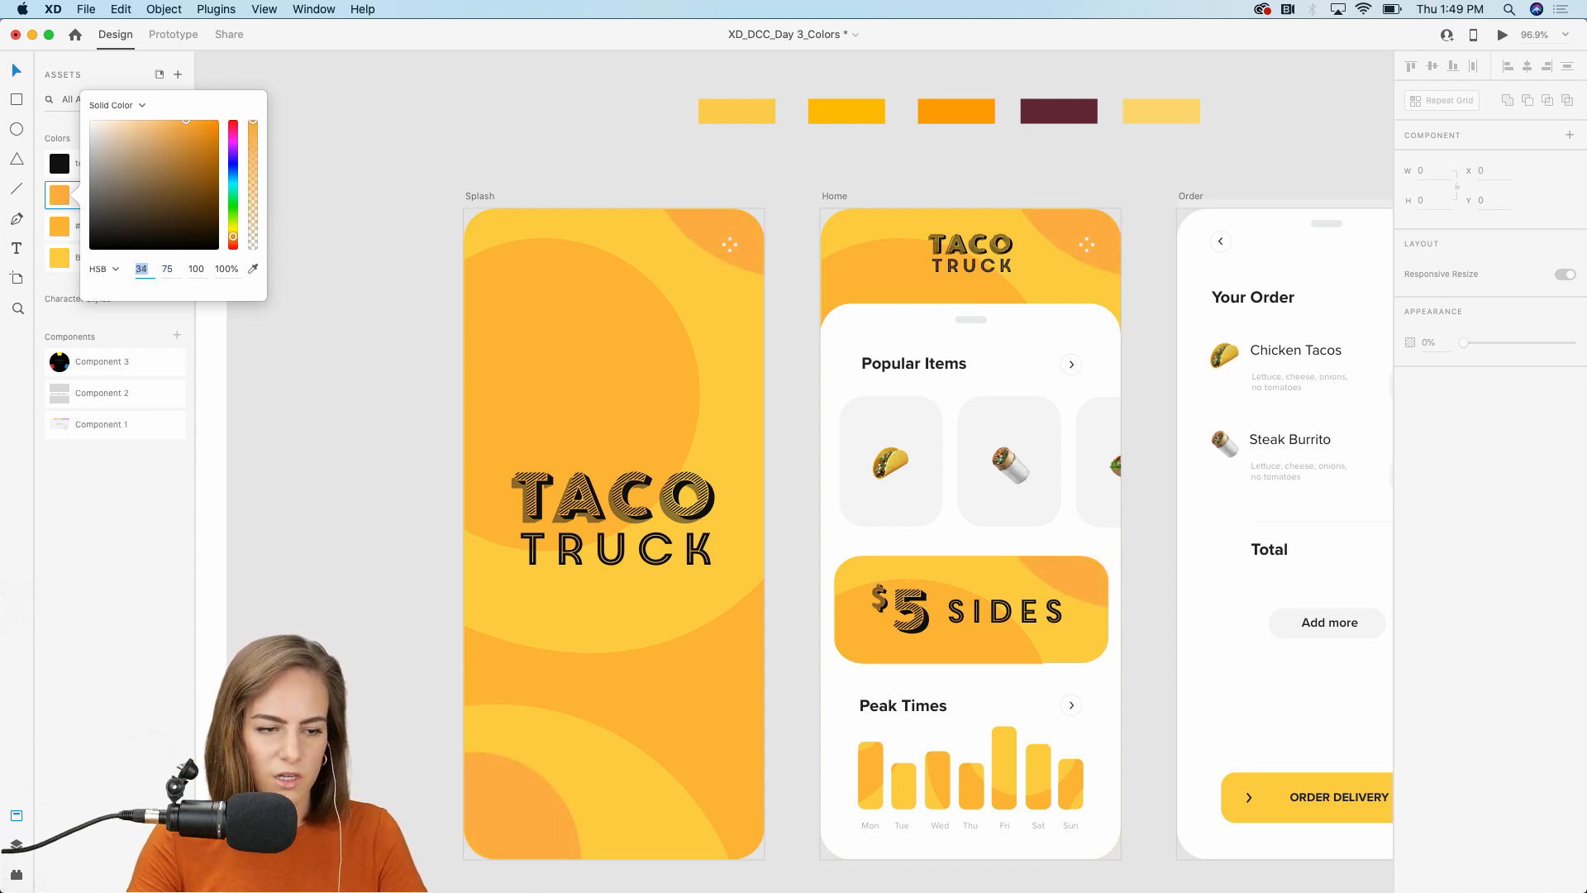
pyautogui.press('Down')
pyautogui.press('Down')
pyautogui.press('Down')
pyautogui.press('Down')
pyautogui.press('Down')
pyautogui.press('Down')
pyautogui.press('Down')
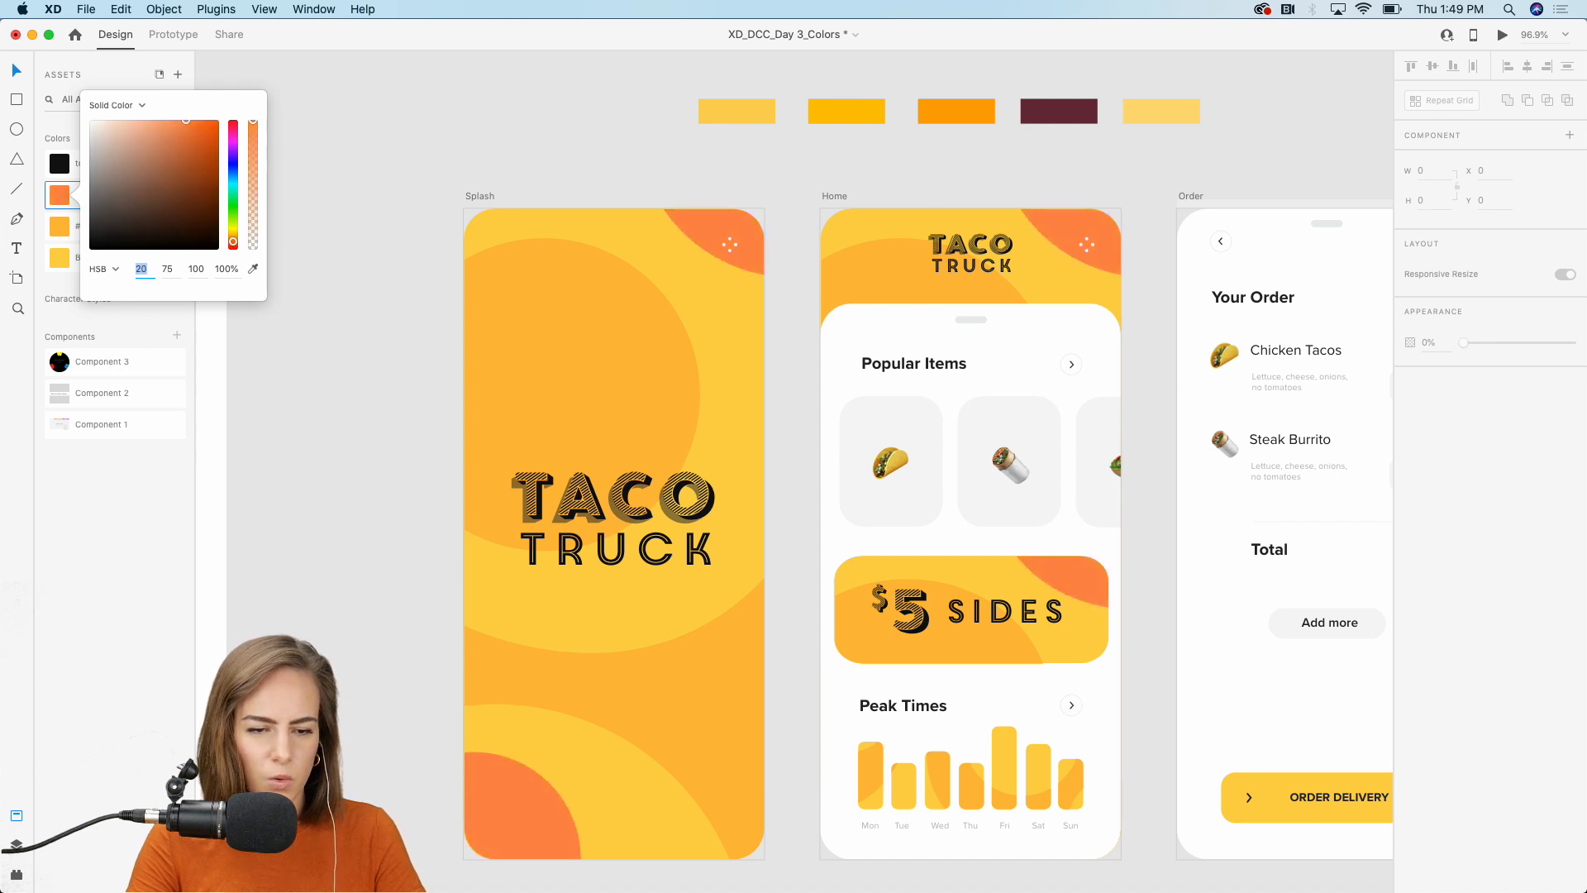
pyautogui.press('Up')
pyautogui.press('Up')
pyautogui.press('Up')
# Step: Refine the red-orange corner color asset to saturation 71 and hue 21
pyautogui.press('Tab')
pyautogui.press('Up')
pyautogui.press('Up')
pyautogui.press('Up')
pyautogui.press('Up')
pyautogui.press('Up')
pyautogui.press('Up')
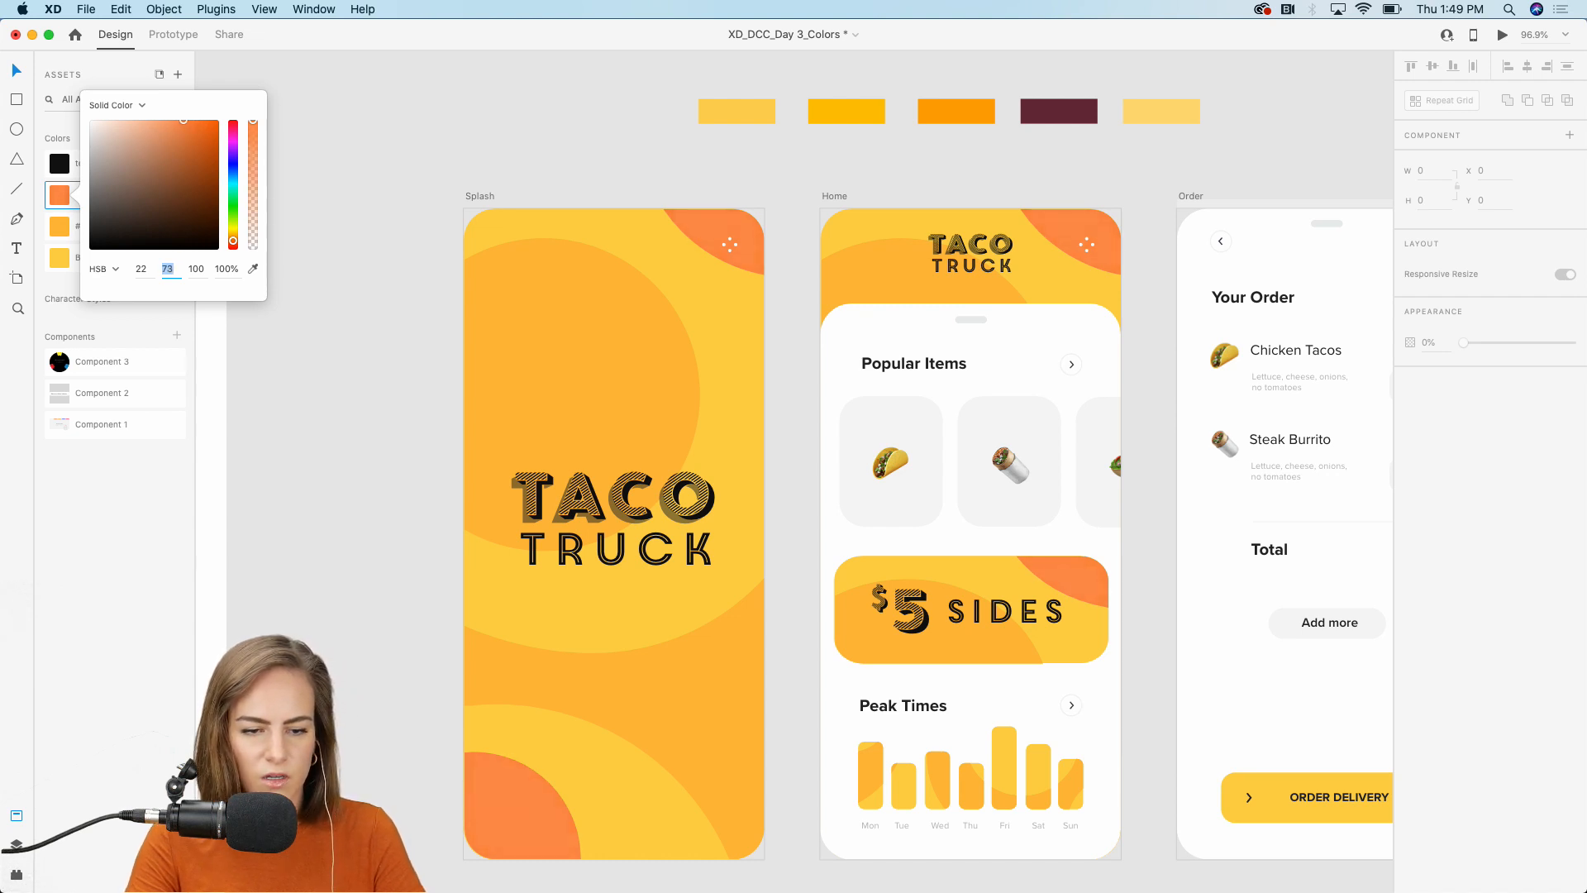
pyautogui.hotkey('shift', 'Tab')
pyautogui.press('Up')
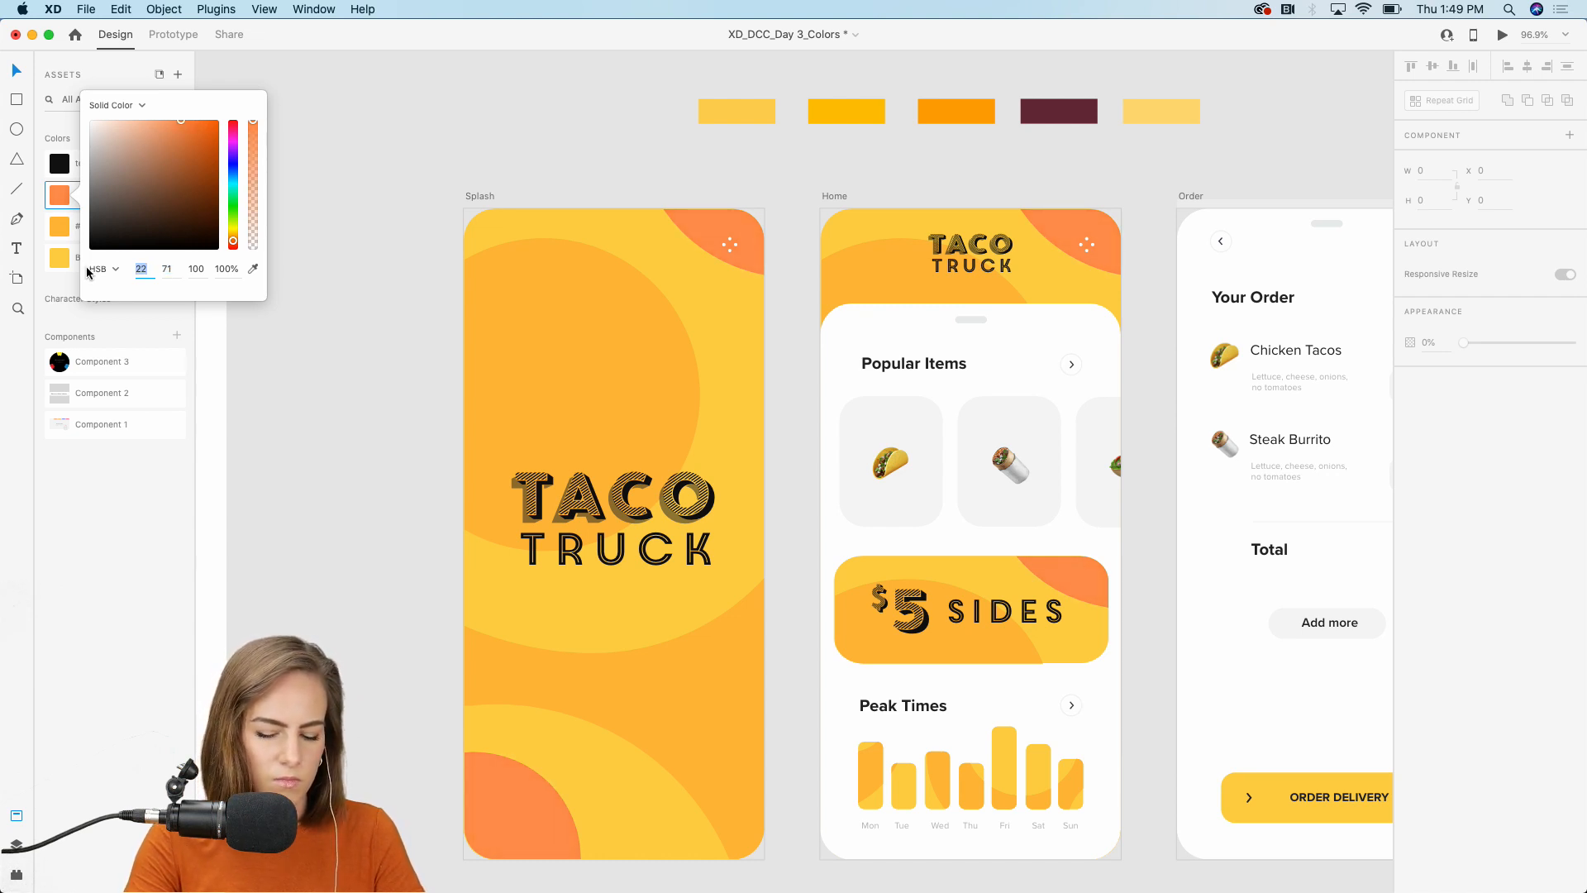
pyautogui.press('Down')
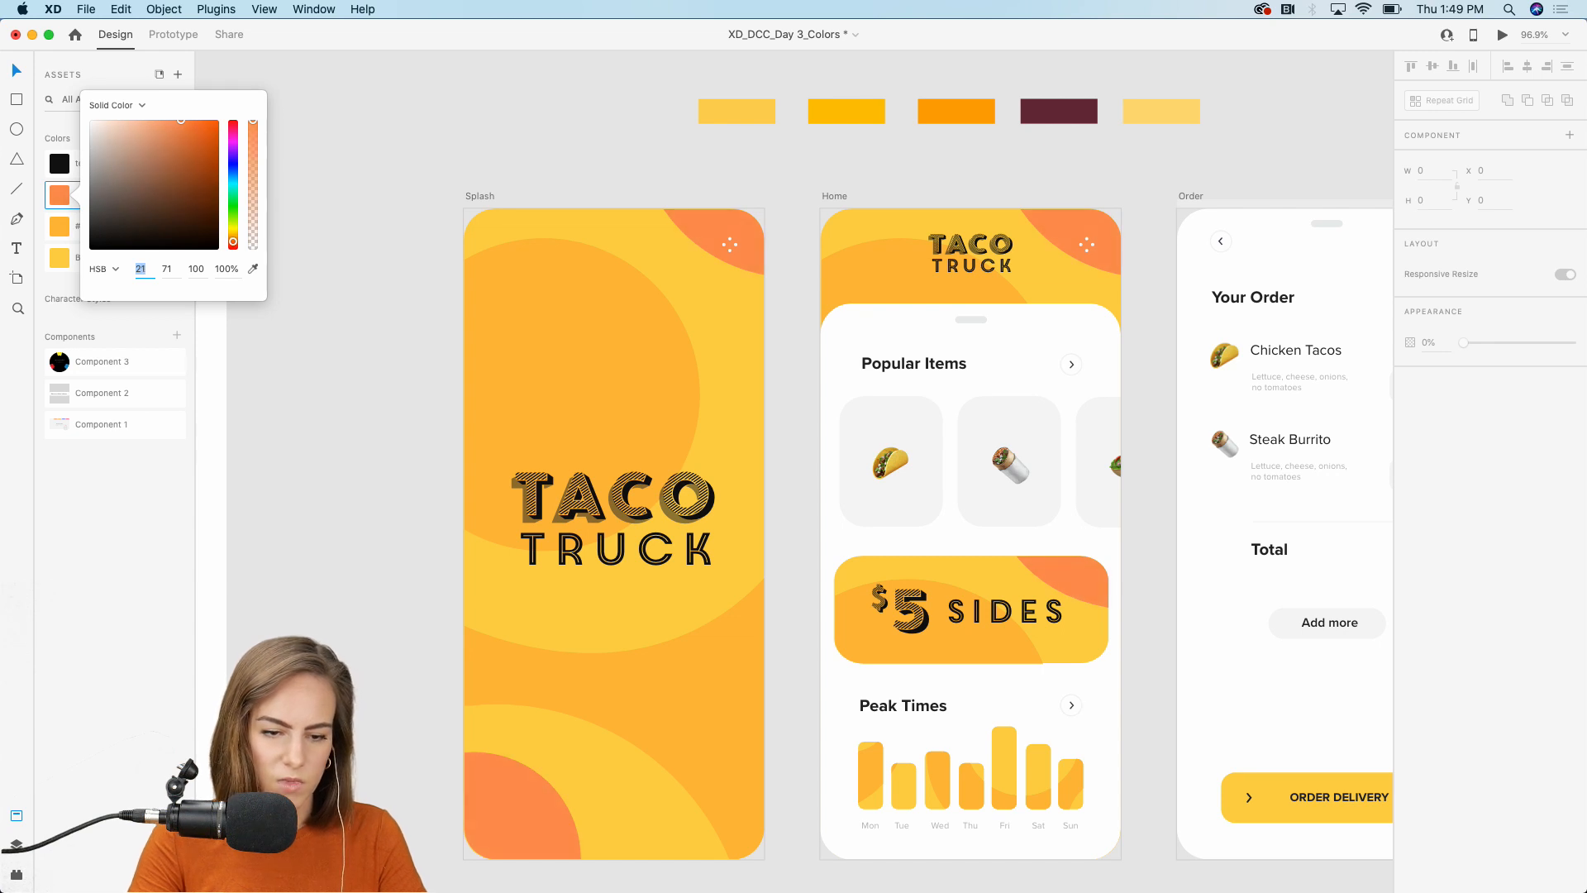
pyautogui.click(391, 261)
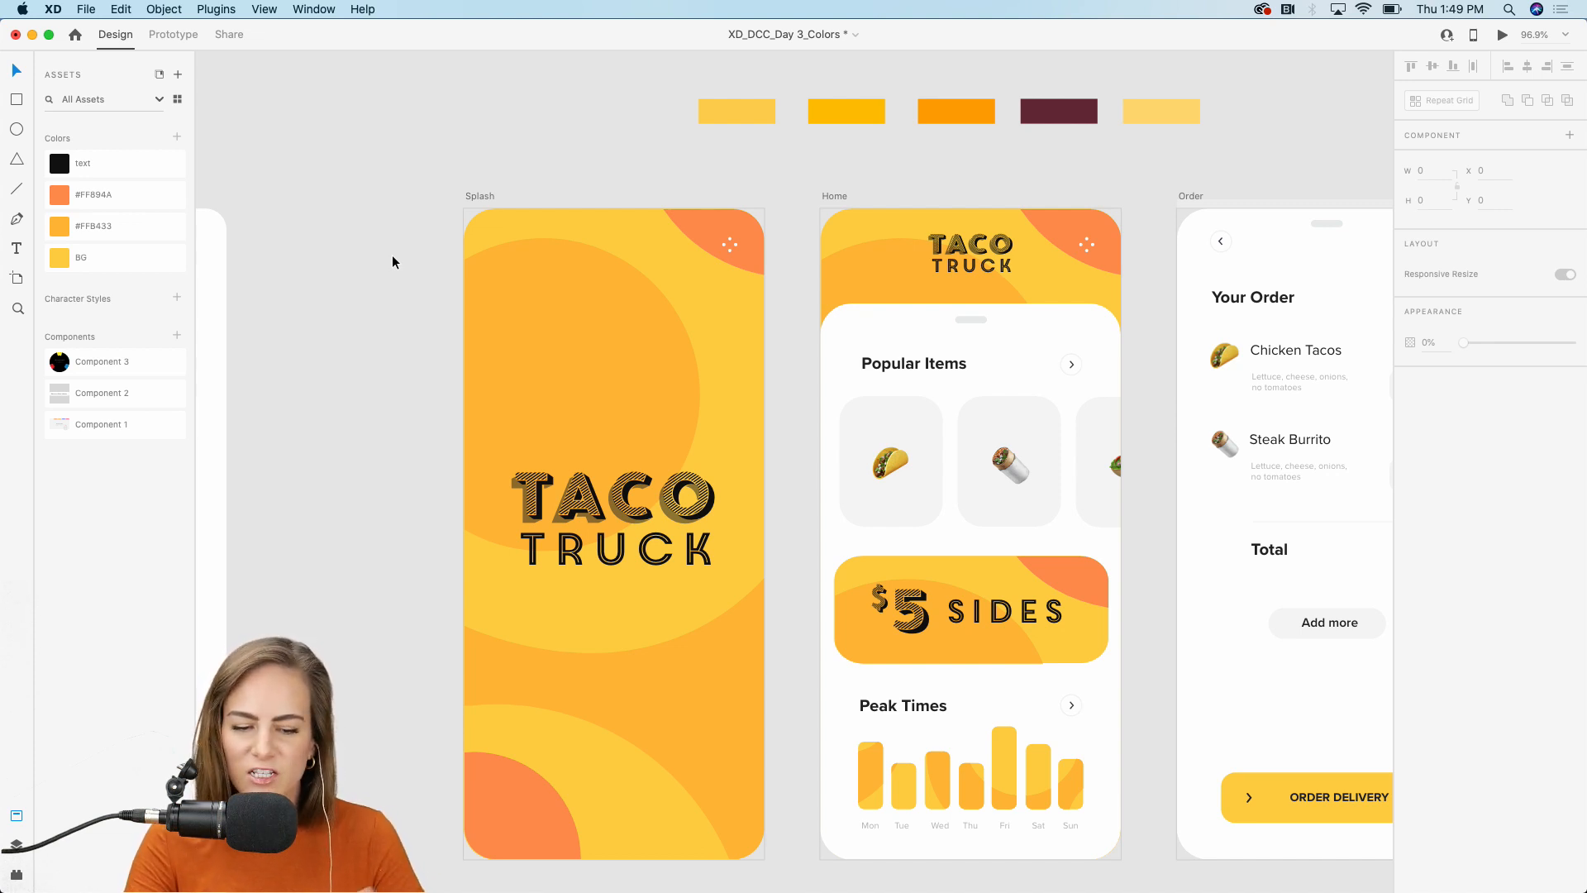
# Step: Edit the text color asset, trying the maroon swatch above the artboards and replacing it with the BG yellow
pyautogui.scroll(-2, 392, 261)
pyautogui.hscroll(2, 392, 261)
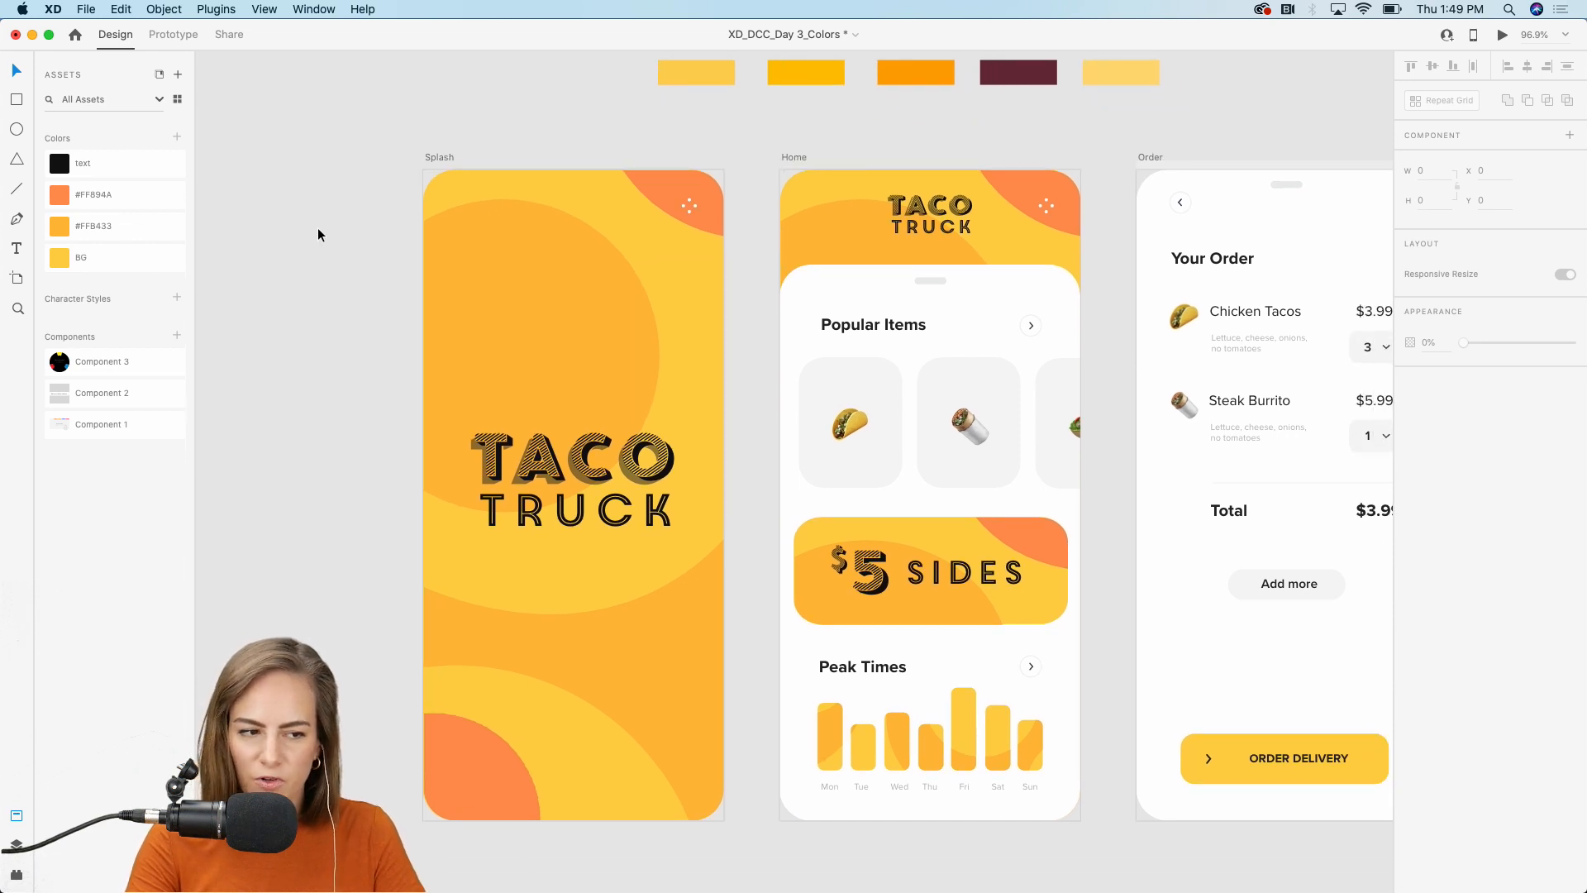
pyautogui.rightClick(122, 169)
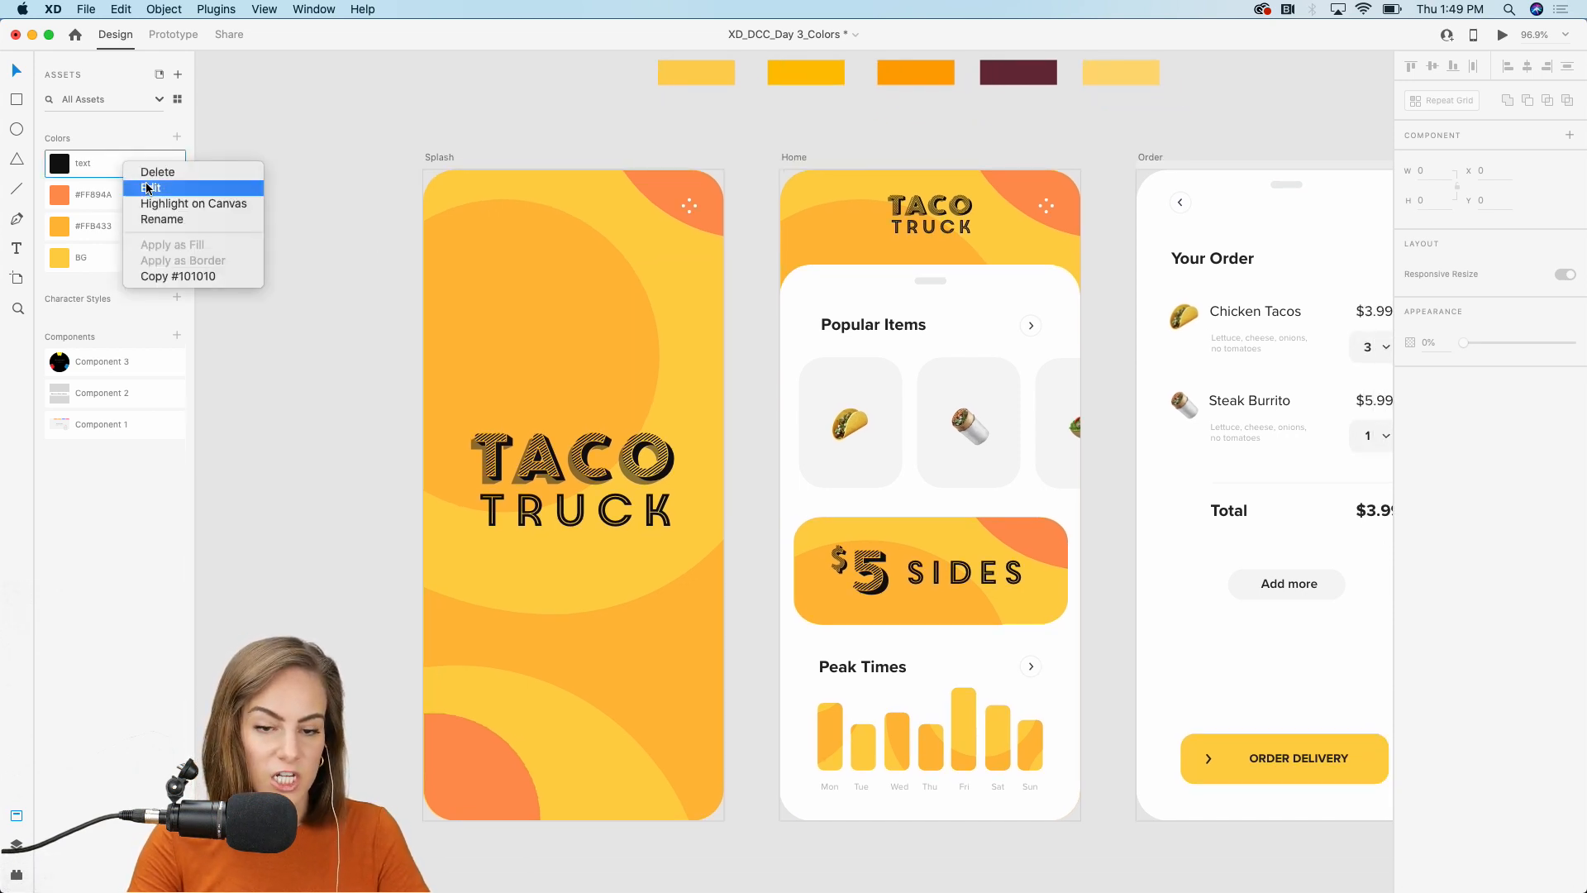
pyautogui.click(142, 185)
pyautogui.click(253, 237)
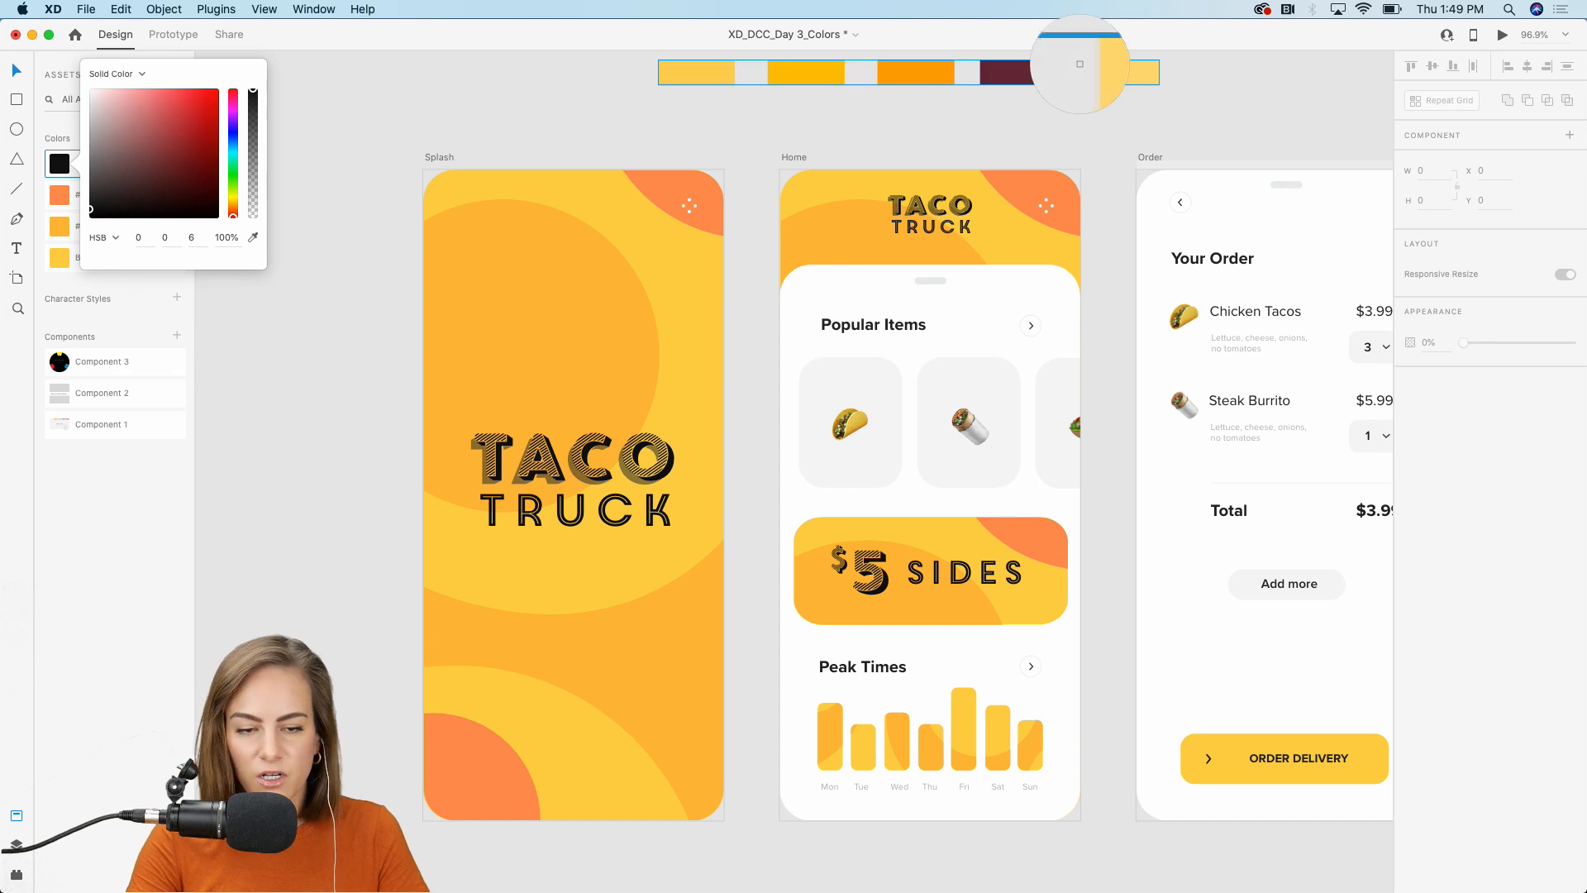
pyautogui.click(1026, 72)
pyautogui.moveTo(166, 170); pyautogui.dragTo(144, 159)
pyautogui.click(252, 237)
pyautogui.click(56, 261)
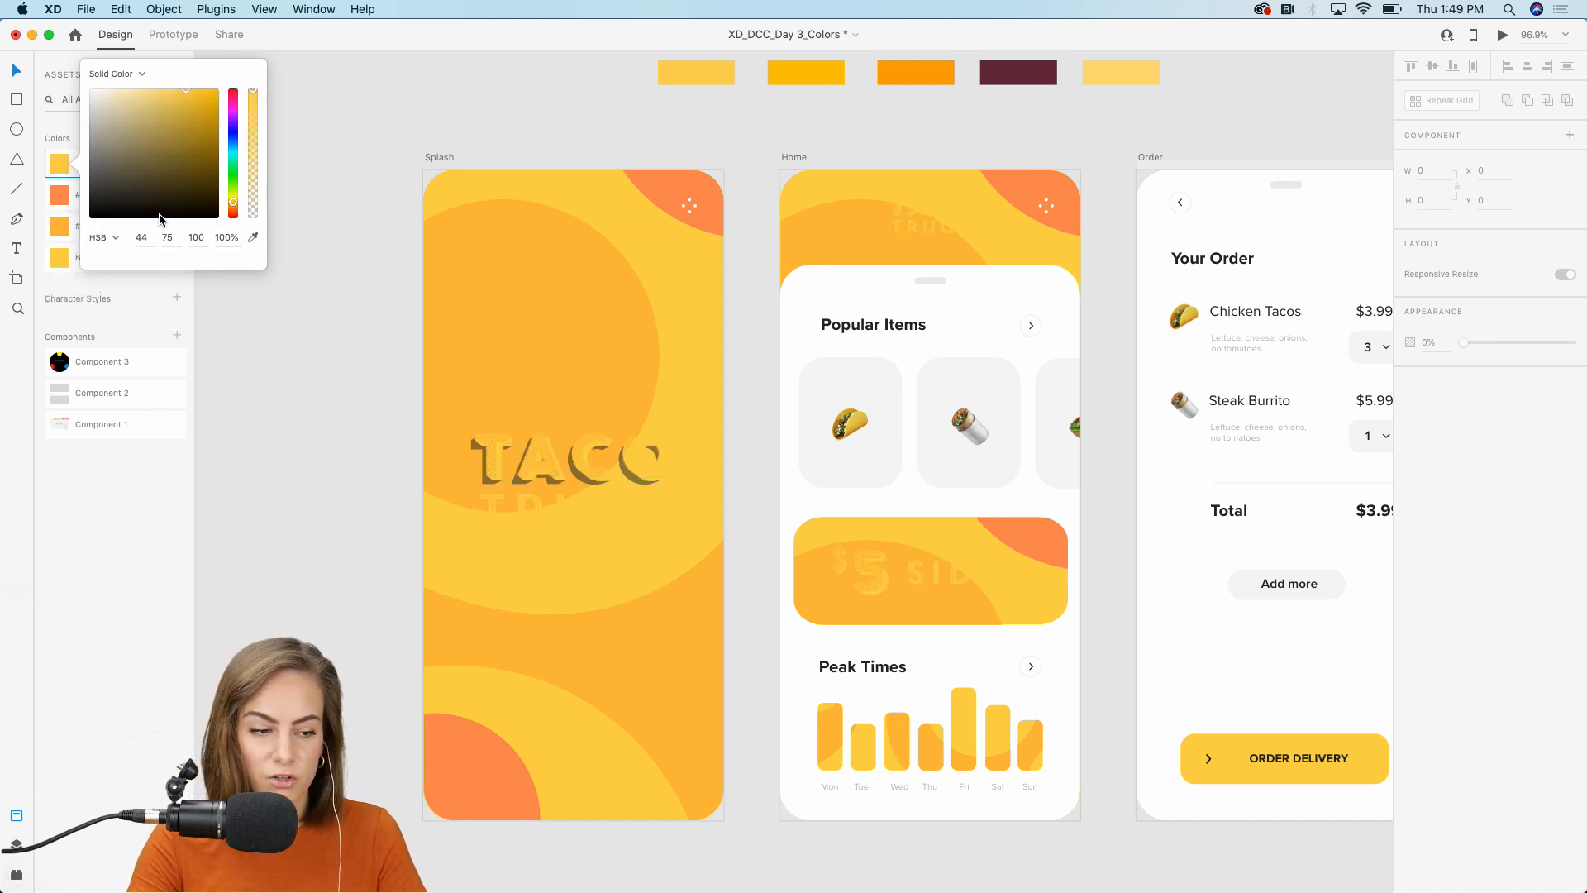
# Step: Turn the text color asset red with hue 0 and raise its saturation to 92
pyautogui.moveTo(232, 196)
pyautogui.mouseDown()
pyautogui.moveTo(232, 215)
pyautogui.moveTo(235, 97)
pyautogui.moveTo(233, 217)
pyautogui.mouseUp()
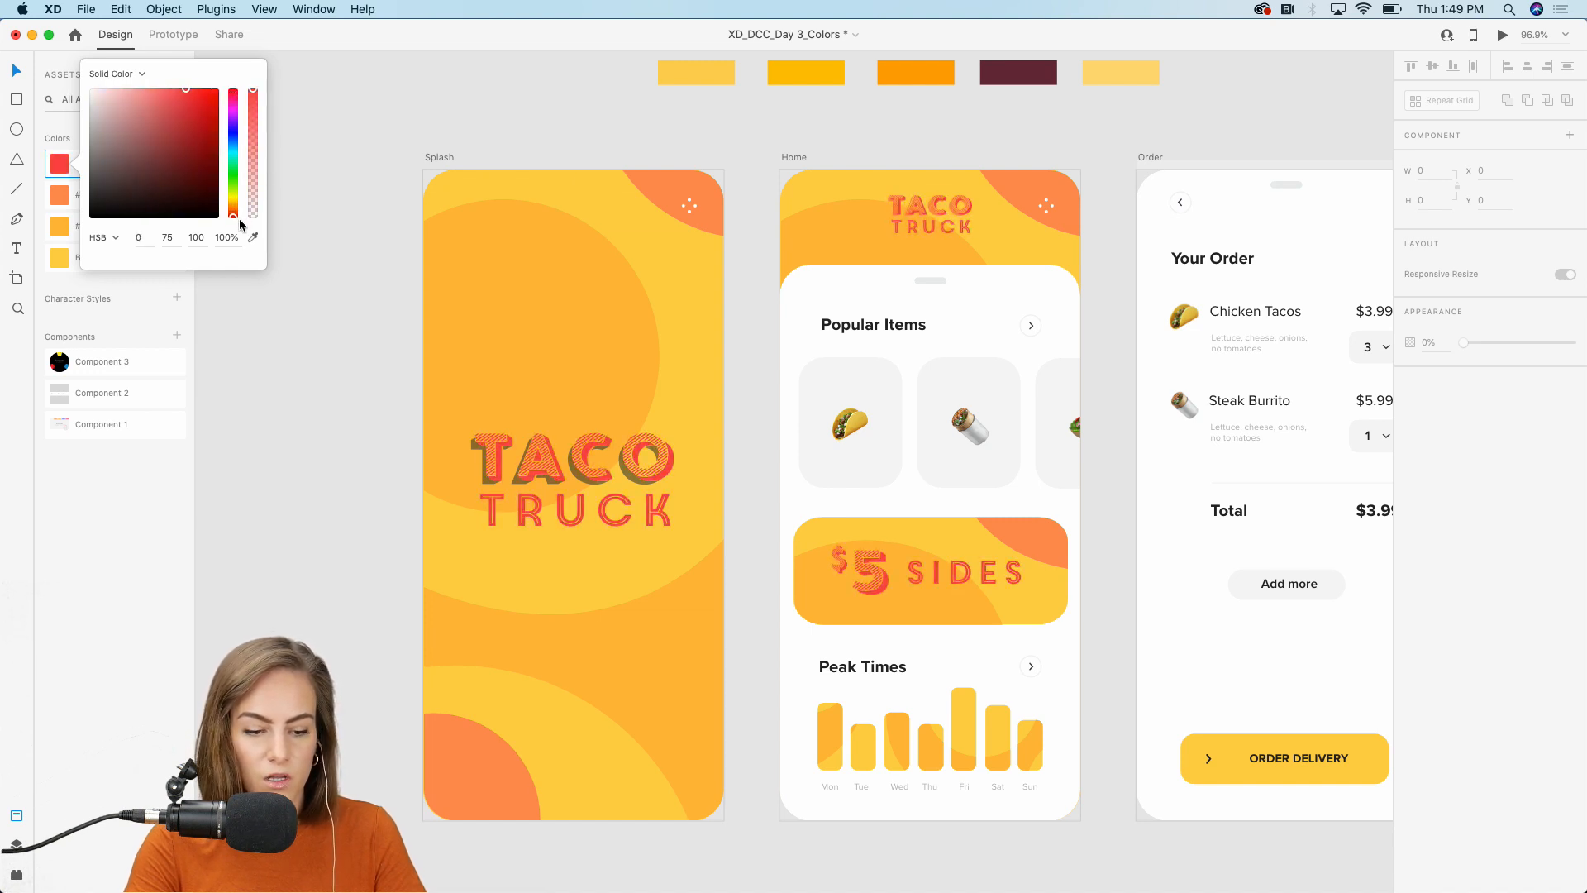
pyautogui.click(167, 237)
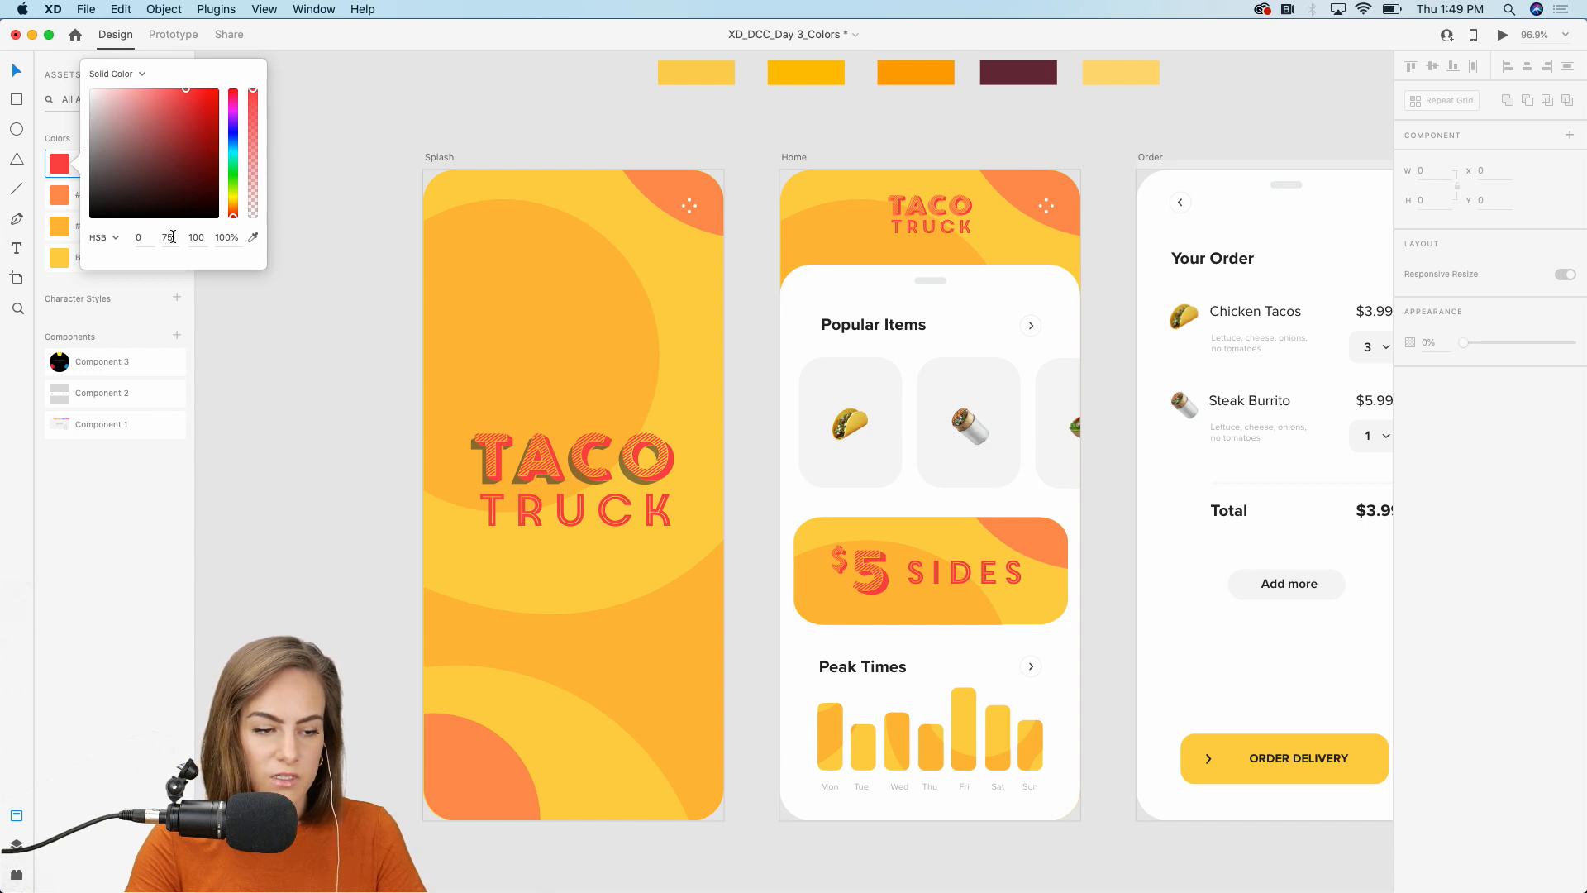
pyautogui.press('Up')
pyautogui.press('Up')
pyautogui.press('Up')
pyautogui.press('Up')
pyautogui.press('Up')
pyautogui.press('Up')
pyautogui.press('Up')
pyautogui.press('Up')
pyautogui.press('Up')
pyautogui.press('Up')
pyautogui.press('Up')
pyautogui.press('Up')
pyautogui.press('Up')
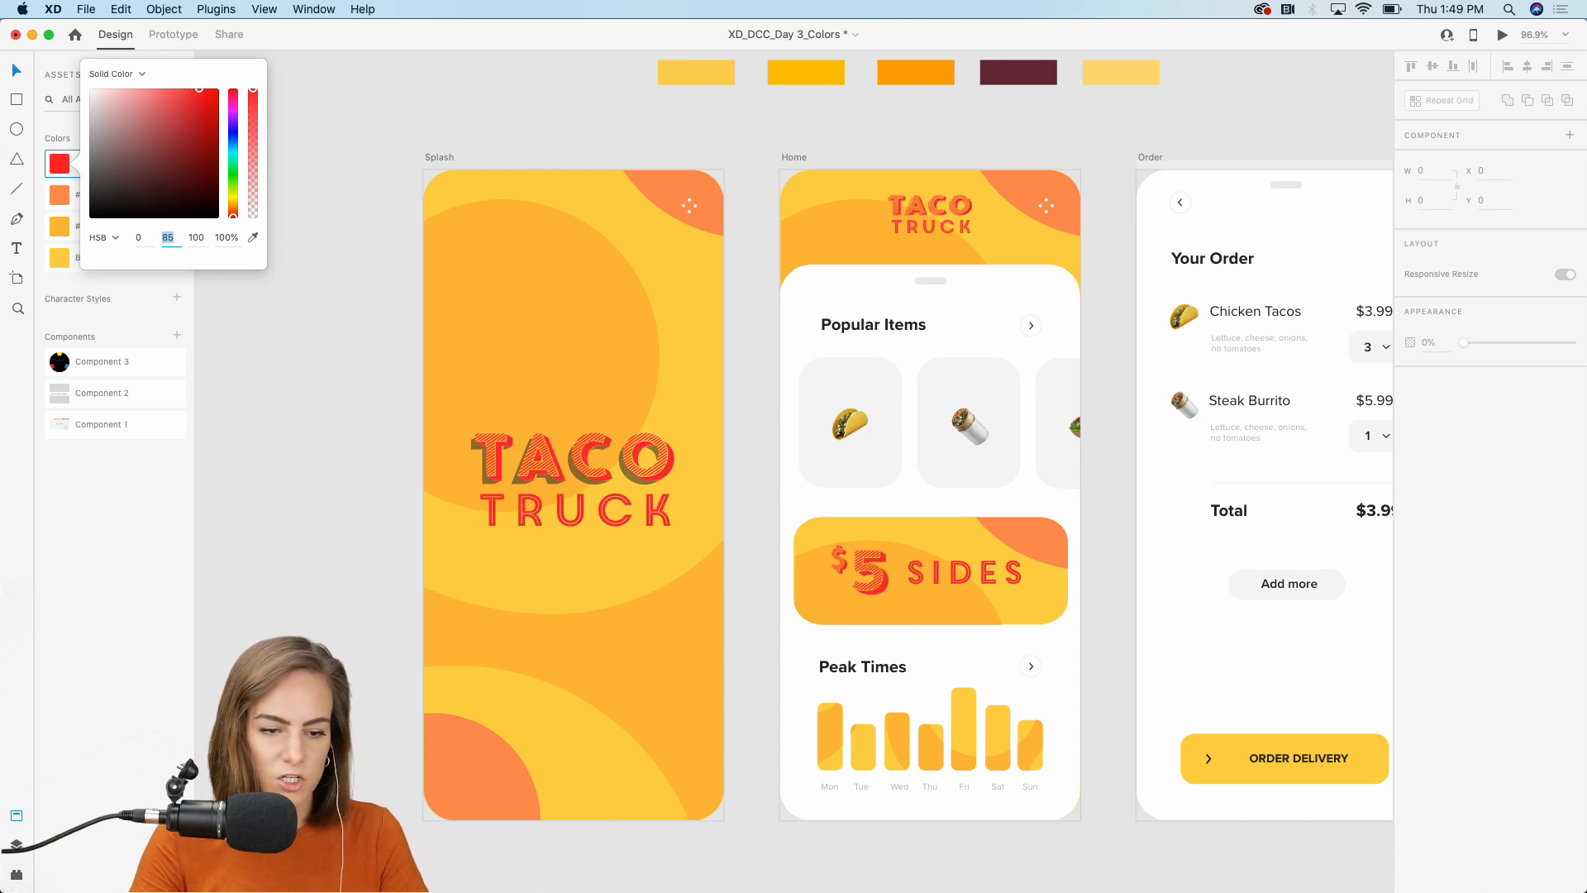
# Step: Darken the text color asset to a deep red by lowering its brightness to 47
pyautogui.click(198, 237)
pyautogui.press('Down')
pyautogui.press('Down')
pyautogui.press('Down')
pyautogui.press('Down')
pyautogui.press('Down')
pyautogui.press('Down')
pyautogui.press('Down')
pyautogui.press('Down')
pyautogui.press('Down')
pyautogui.press('Down')
pyautogui.press('Down')
pyautogui.press('Down')
pyautogui.press('Down')
pyautogui.press('Down')
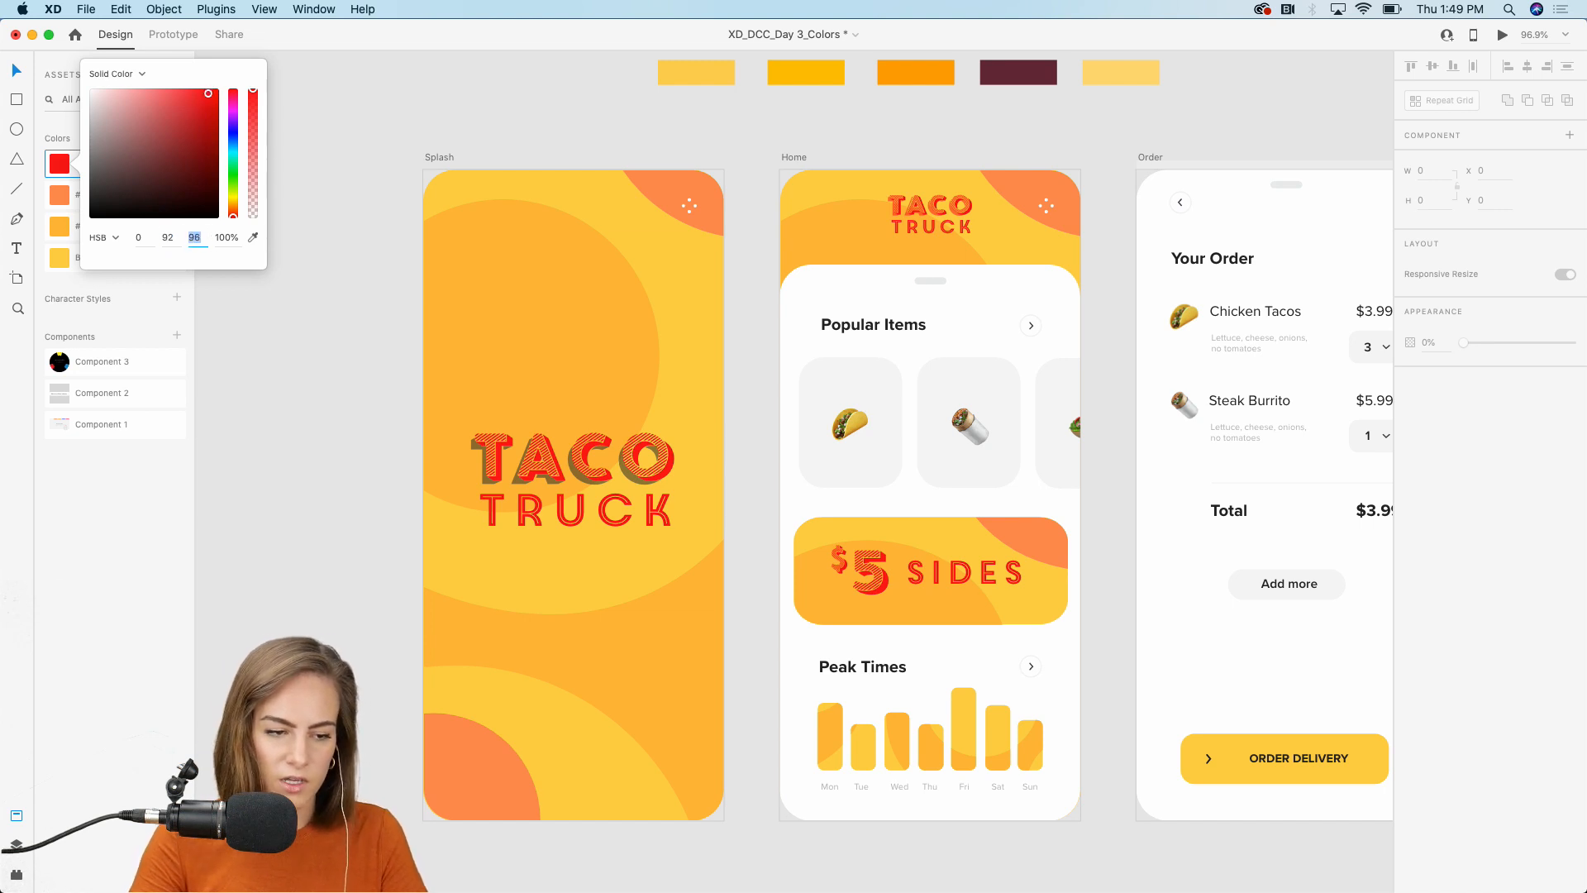
pyautogui.press('Down')
pyautogui.press('Down')
pyautogui.press('Down')
pyautogui.press('Down')
pyautogui.press('Down')
pyautogui.press('Down')
pyautogui.press('Down')
pyautogui.press('Down')
pyautogui.press('Down')
pyautogui.press('Down')
pyautogui.press('Down')
pyautogui.press('Down')
pyautogui.press('Down')
pyautogui.press('Down')
pyautogui.press('Down')
pyautogui.press('Down')
pyautogui.press('Down')
pyautogui.press('Down')
pyautogui.press('Down')
pyautogui.press('Down')
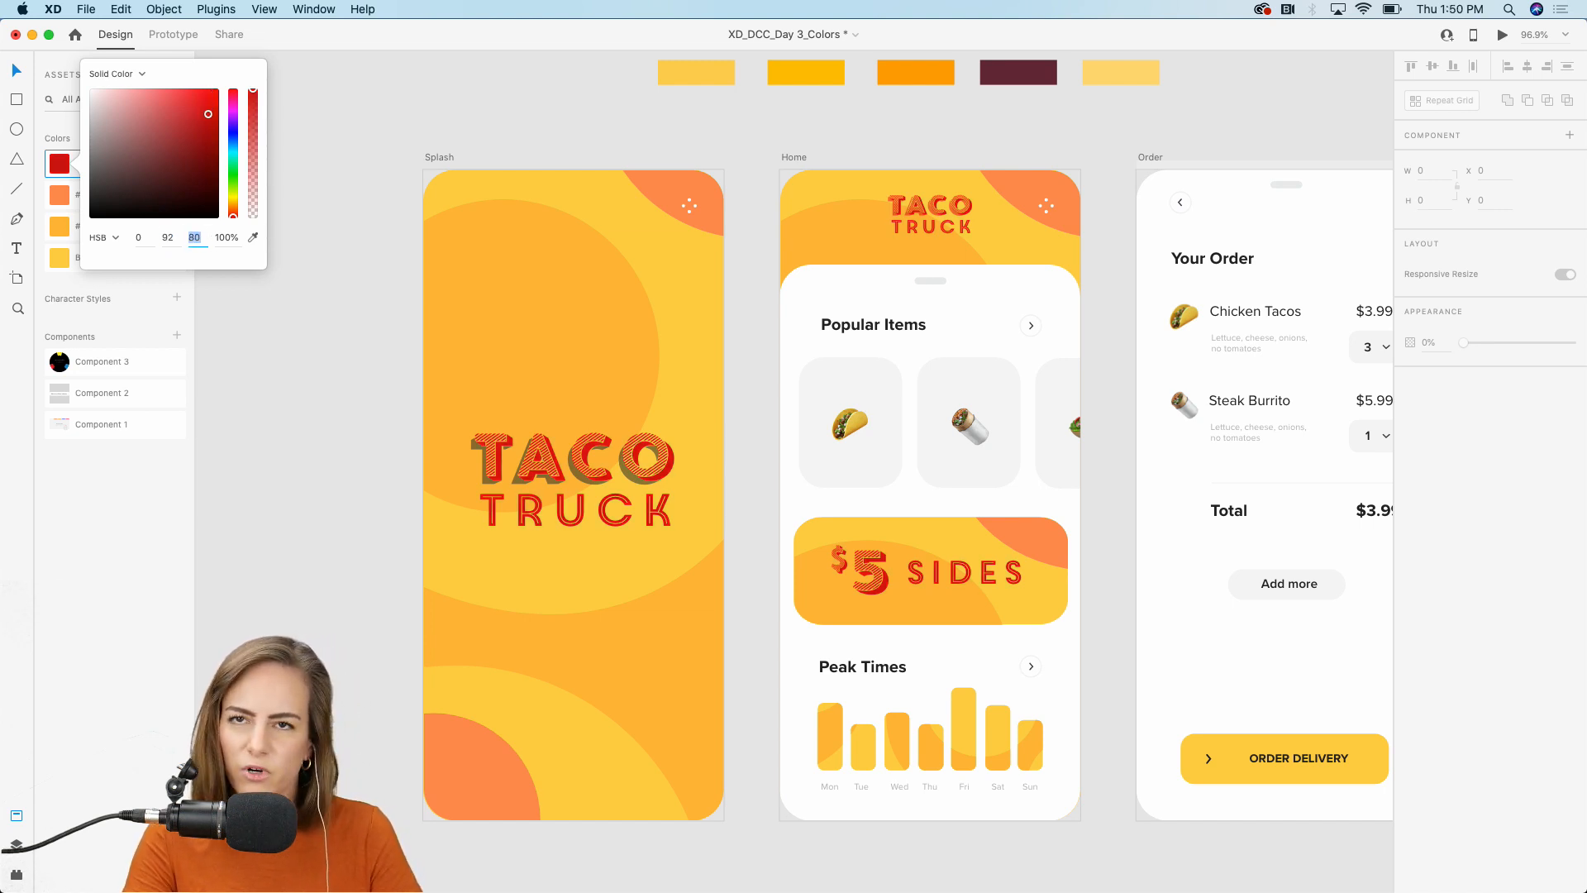
pyautogui.press('Down')
pyautogui.press('Down')
pyautogui.press('Down')
pyautogui.press('Down')
pyautogui.press('Down')
pyautogui.press('Down')
pyautogui.press('Down')
pyautogui.press('Down')
pyautogui.press('Down')
pyautogui.press('Down')
pyautogui.press('Down')
pyautogui.press('Down')
pyautogui.press('Down')
pyautogui.press('Down')
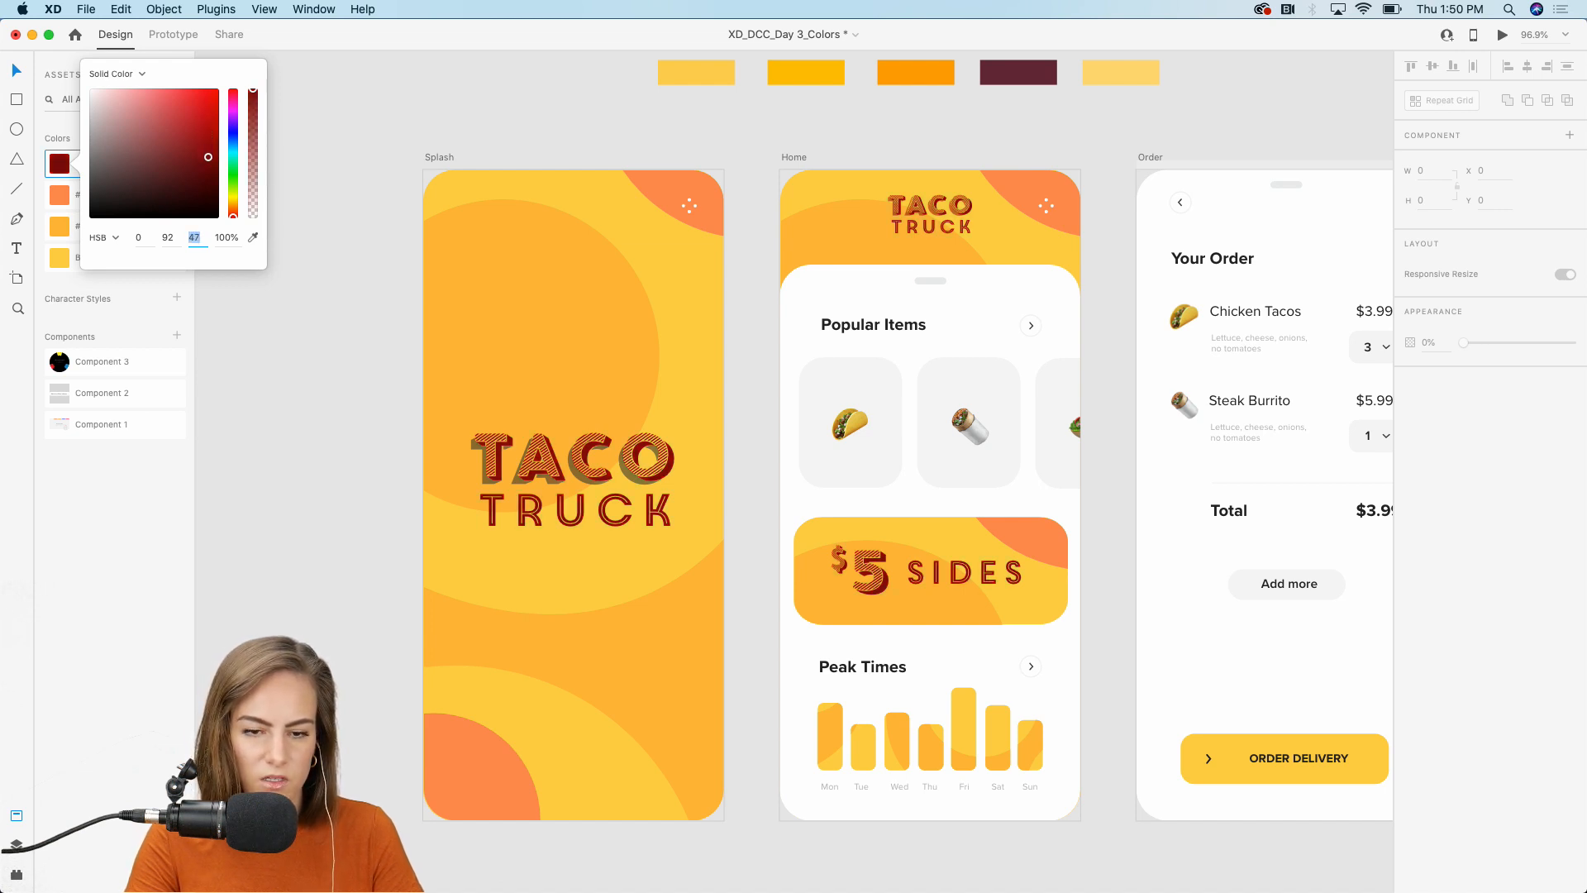
pyautogui.click(314, 349)
# Step: Review the recolored Taco Truck screens and read the five fictional company descriptions above the color wheel
pyautogui.scroll(-3, 314, 351)
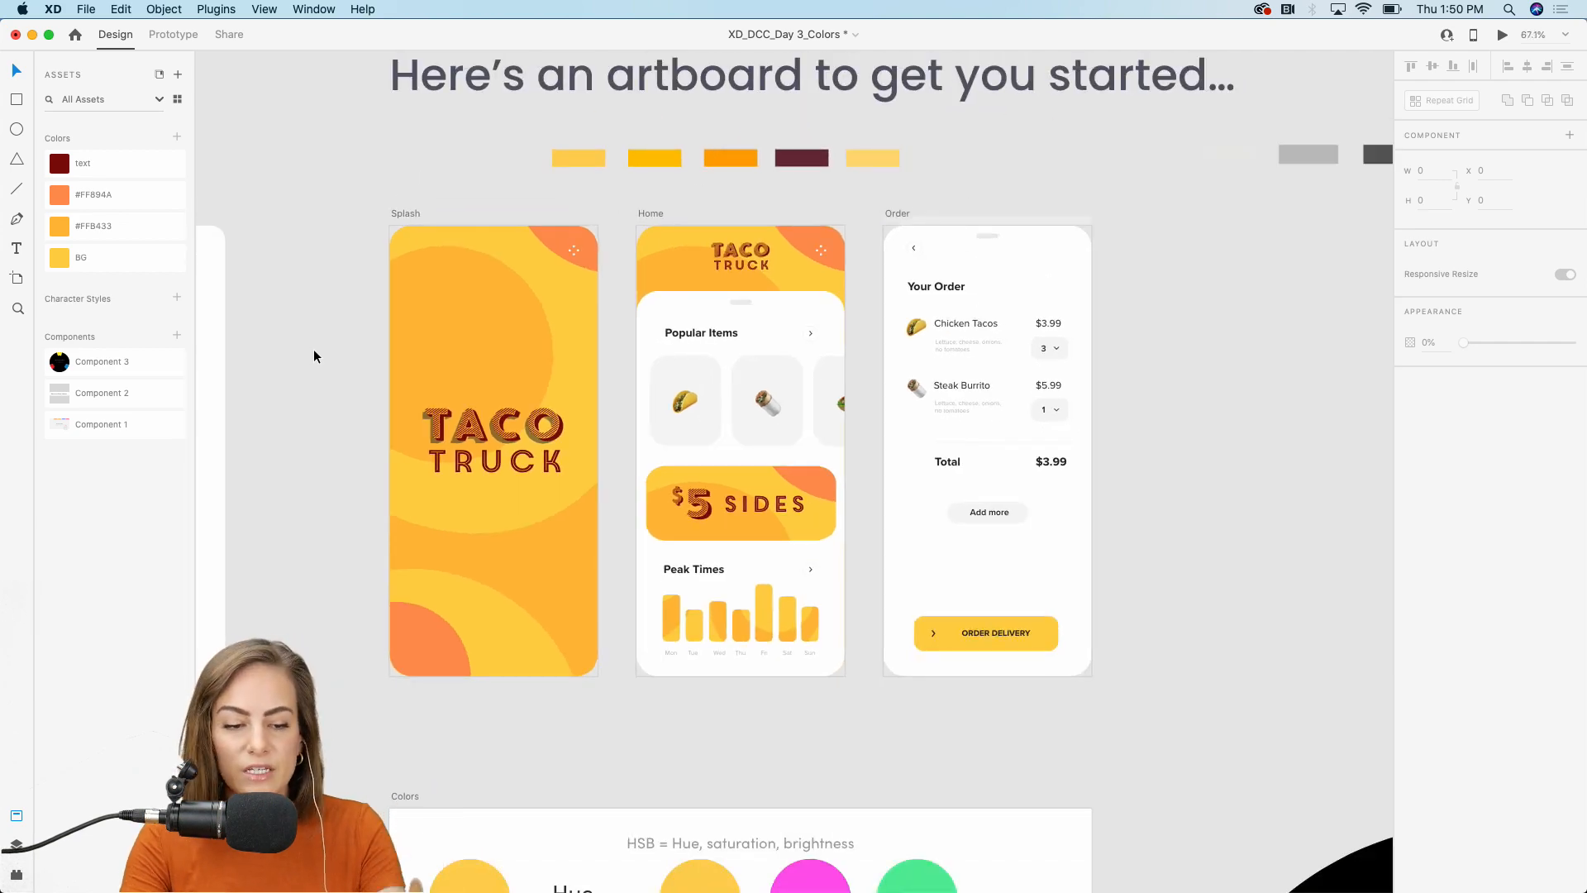
pyautogui.hscroll(-12, 314, 356)
pyautogui.scroll(-11, 314, 356)
pyautogui.hscroll(1, 313, 364)
pyautogui.scroll(-1, 311, 362)
pyautogui.hscroll(-4, 311, 362)
pyautogui.scroll(-3, 311, 362)
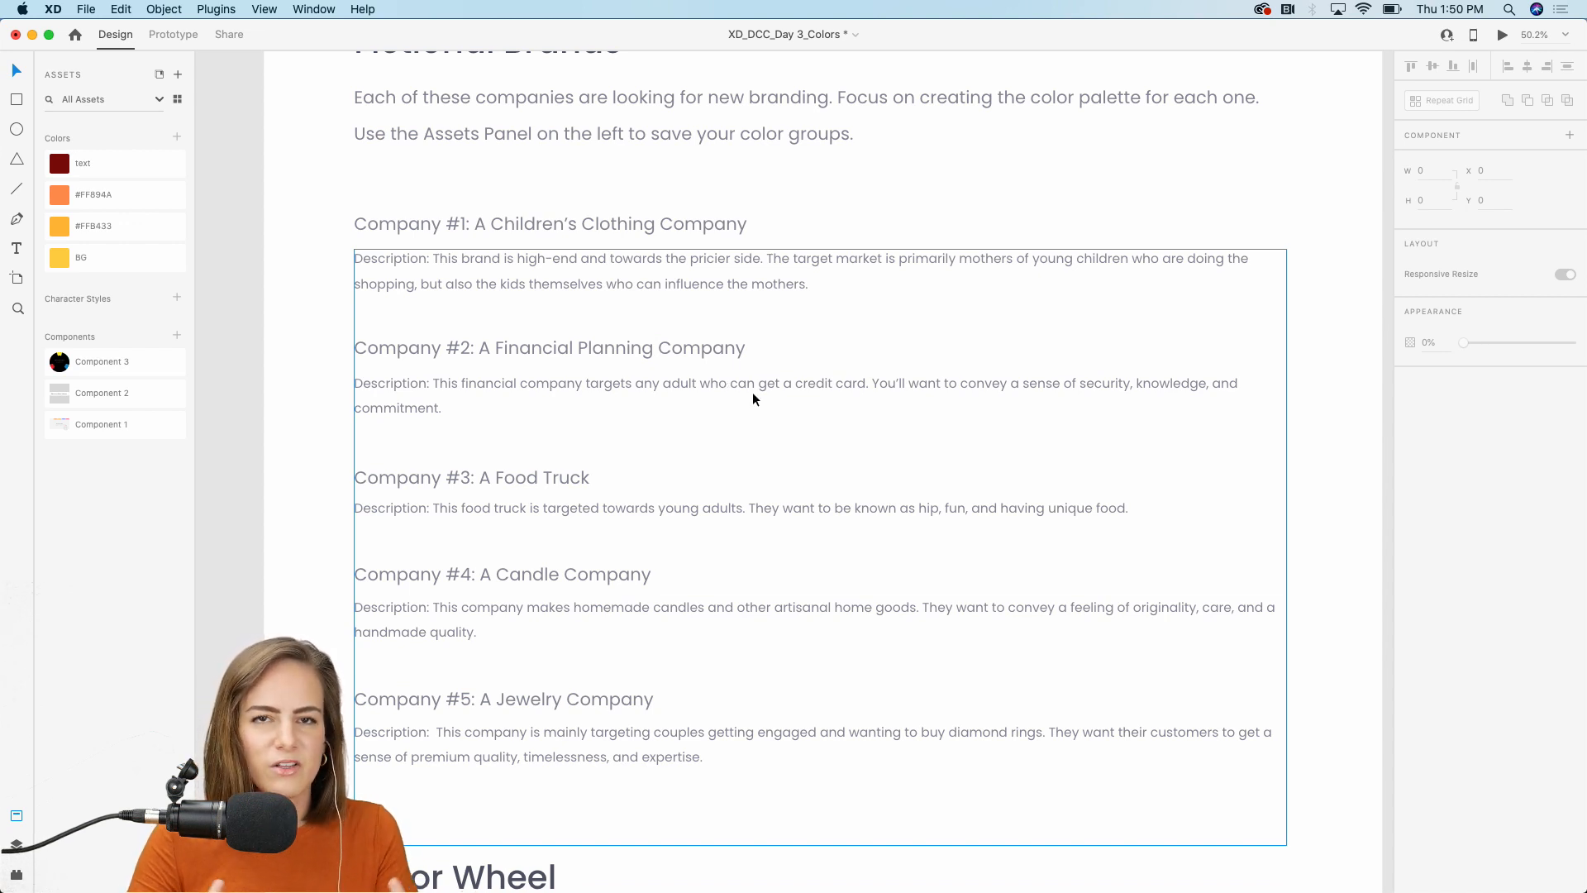
pyautogui.scroll(-15, 752, 392)
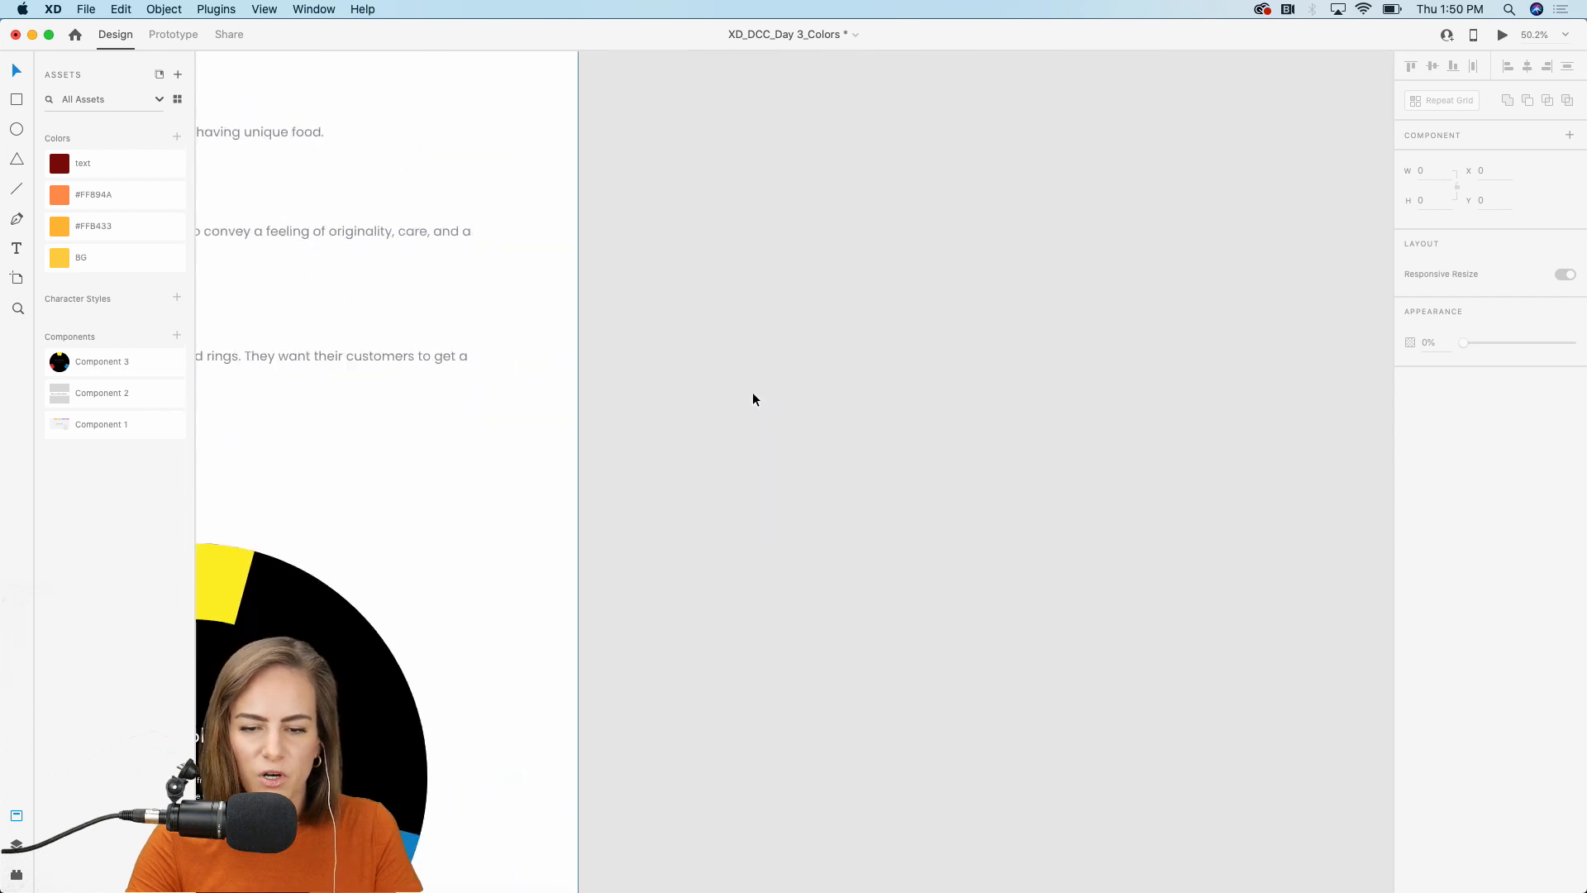
# Step: Examine the color meaning swatches and the Cool Colors wheel beside the Colors artboard
pyautogui.scroll(4, 752, 392)
pyautogui.scroll(5, 752, 397)
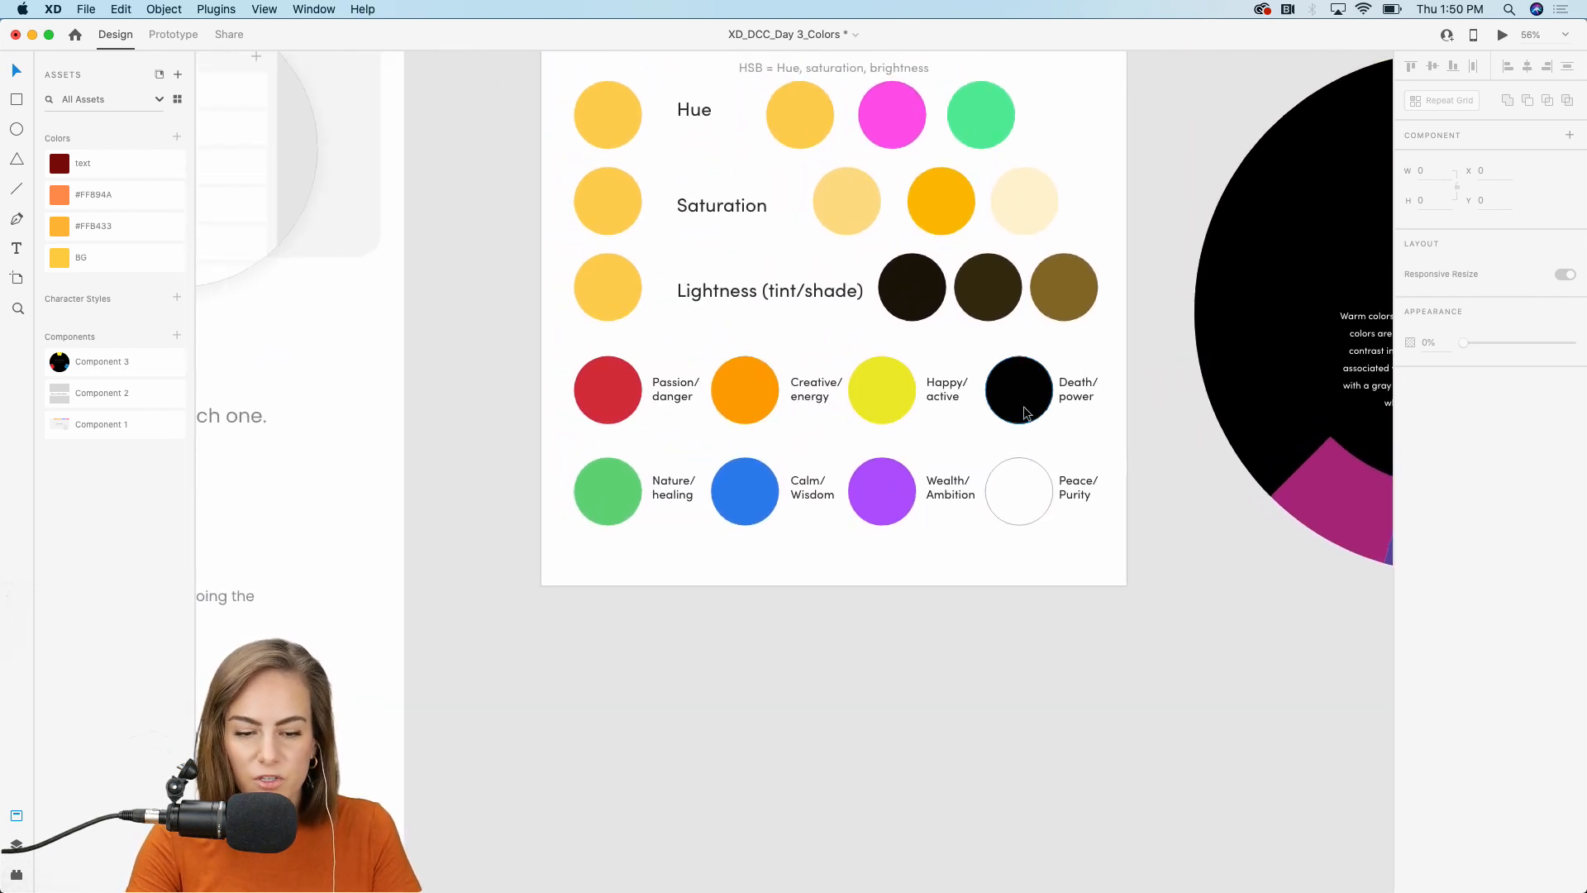
pyautogui.scroll(-3, 1025, 413)
pyautogui.hscroll(5, 963, 461)
pyautogui.scroll(3, 967, 462)
pyautogui.hscroll(1, 967, 462)
pyautogui.hscroll(-10, 1137, 182)
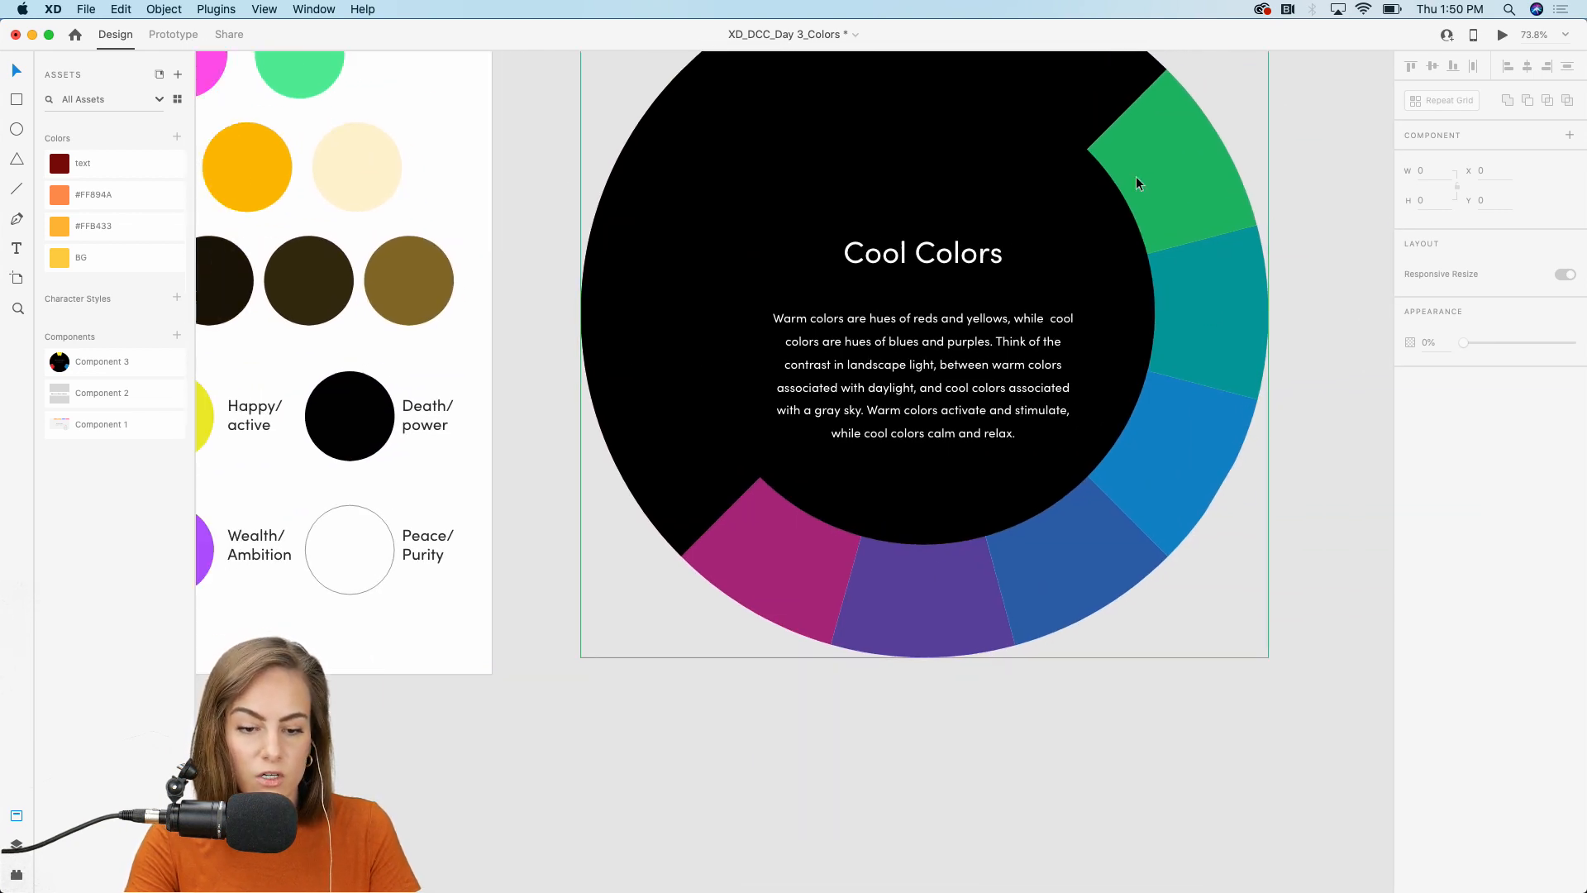
pyautogui.hscroll(-2, 1137, 181)
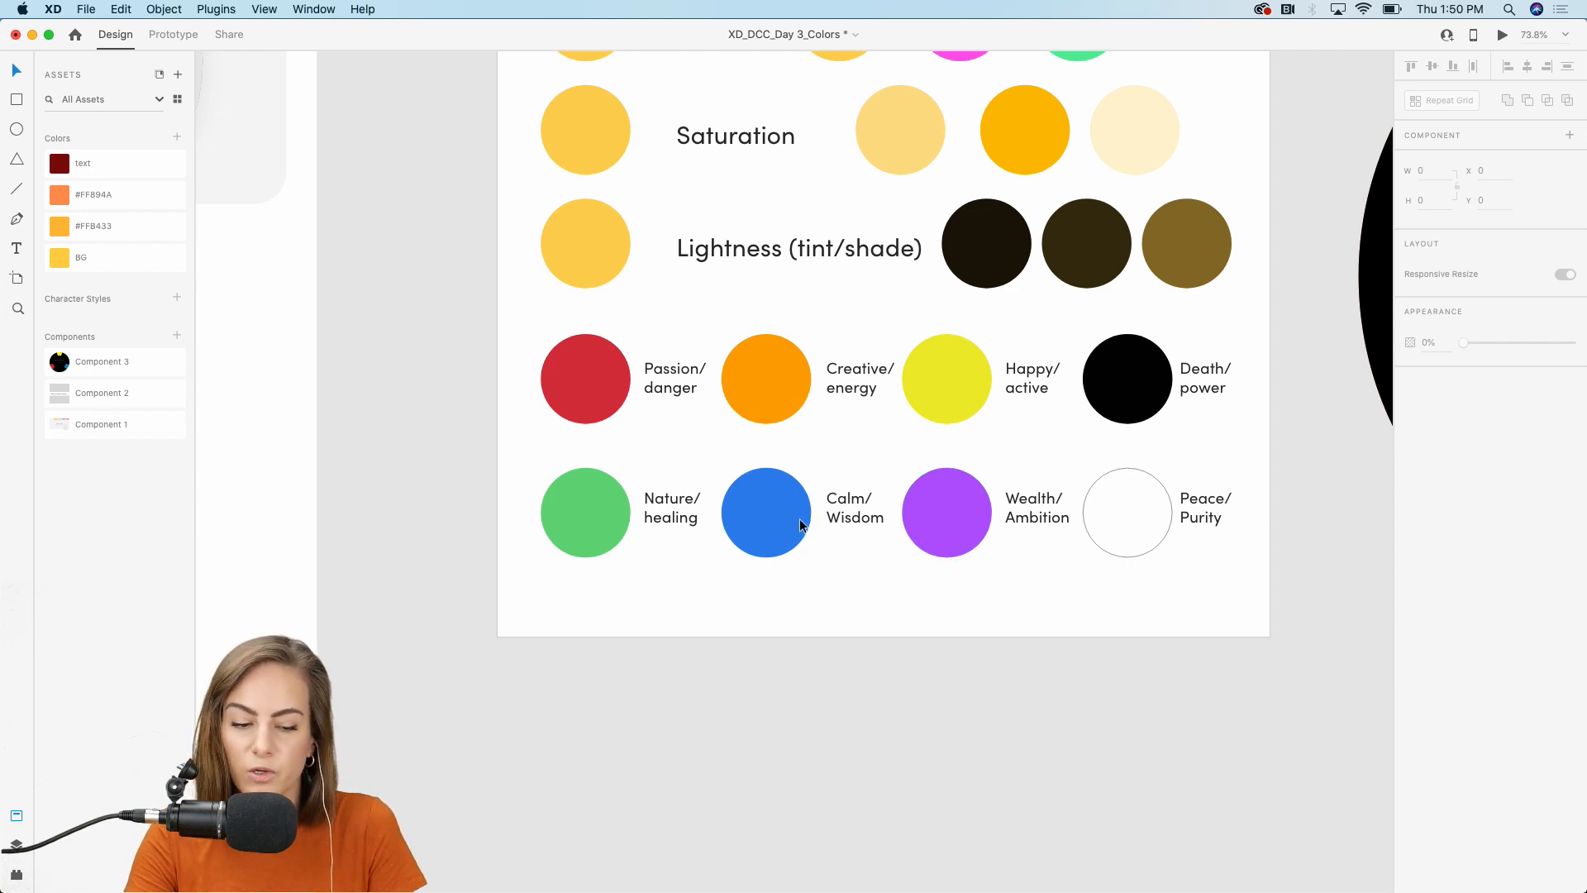
# Step: Read the five fictional company descriptions under the Fictional Brands heading again
pyautogui.hscroll(-12, 863, 522)
pyautogui.scroll(-2, 863, 522)
pyautogui.scroll(-3, 863, 522)
pyautogui.hscroll(-3, 862, 522)
pyautogui.scroll(-3, 863, 522)
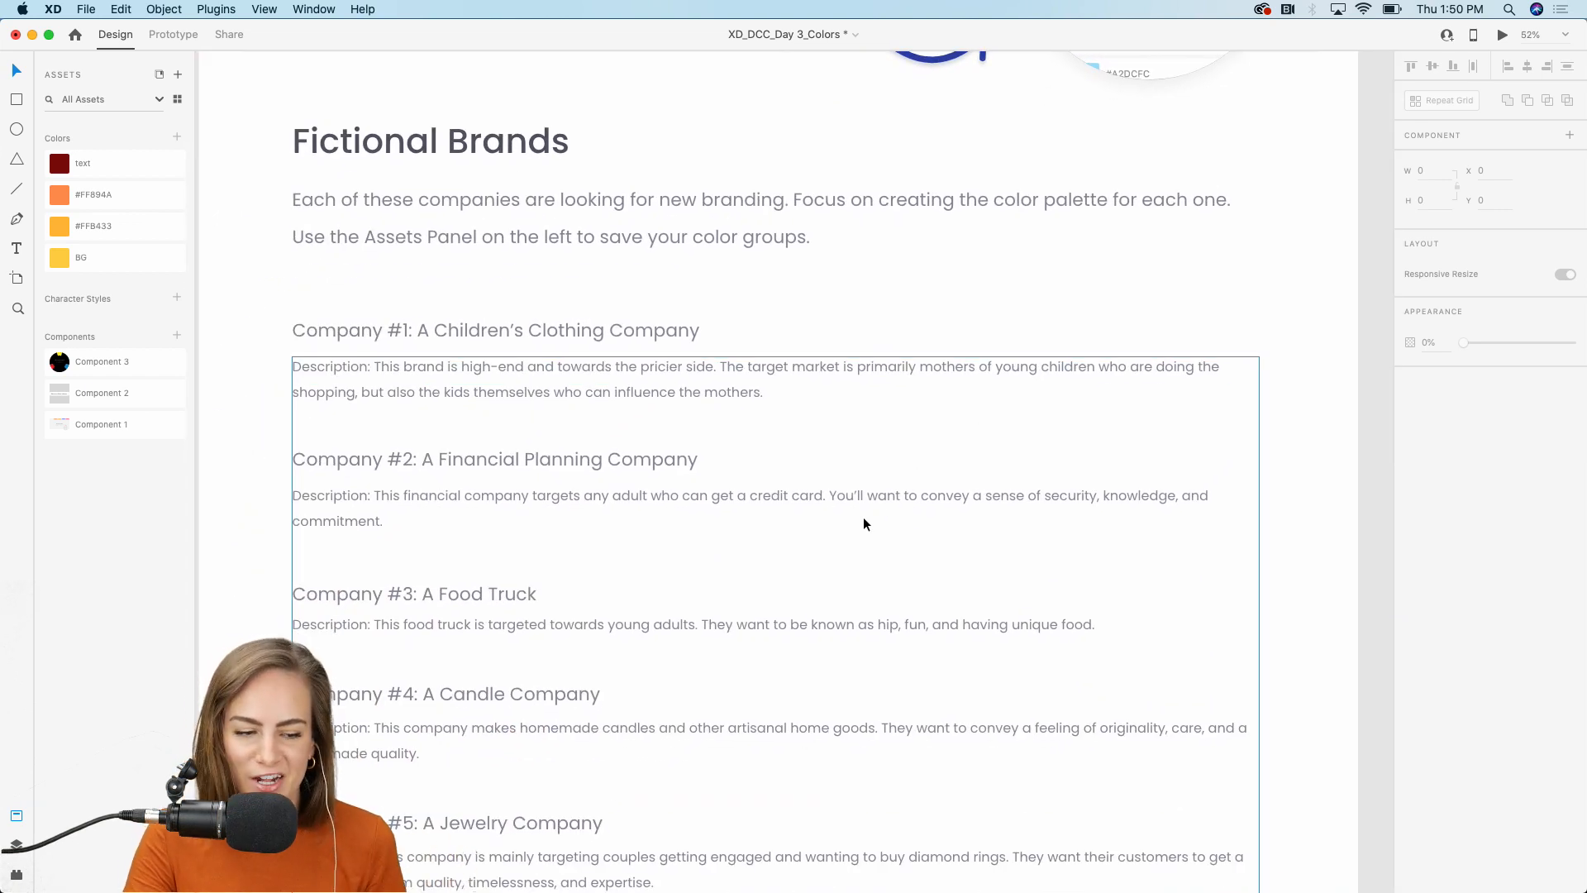
pyautogui.scroll(-5, 863, 522)
pyautogui.hscroll(-2, 863, 522)
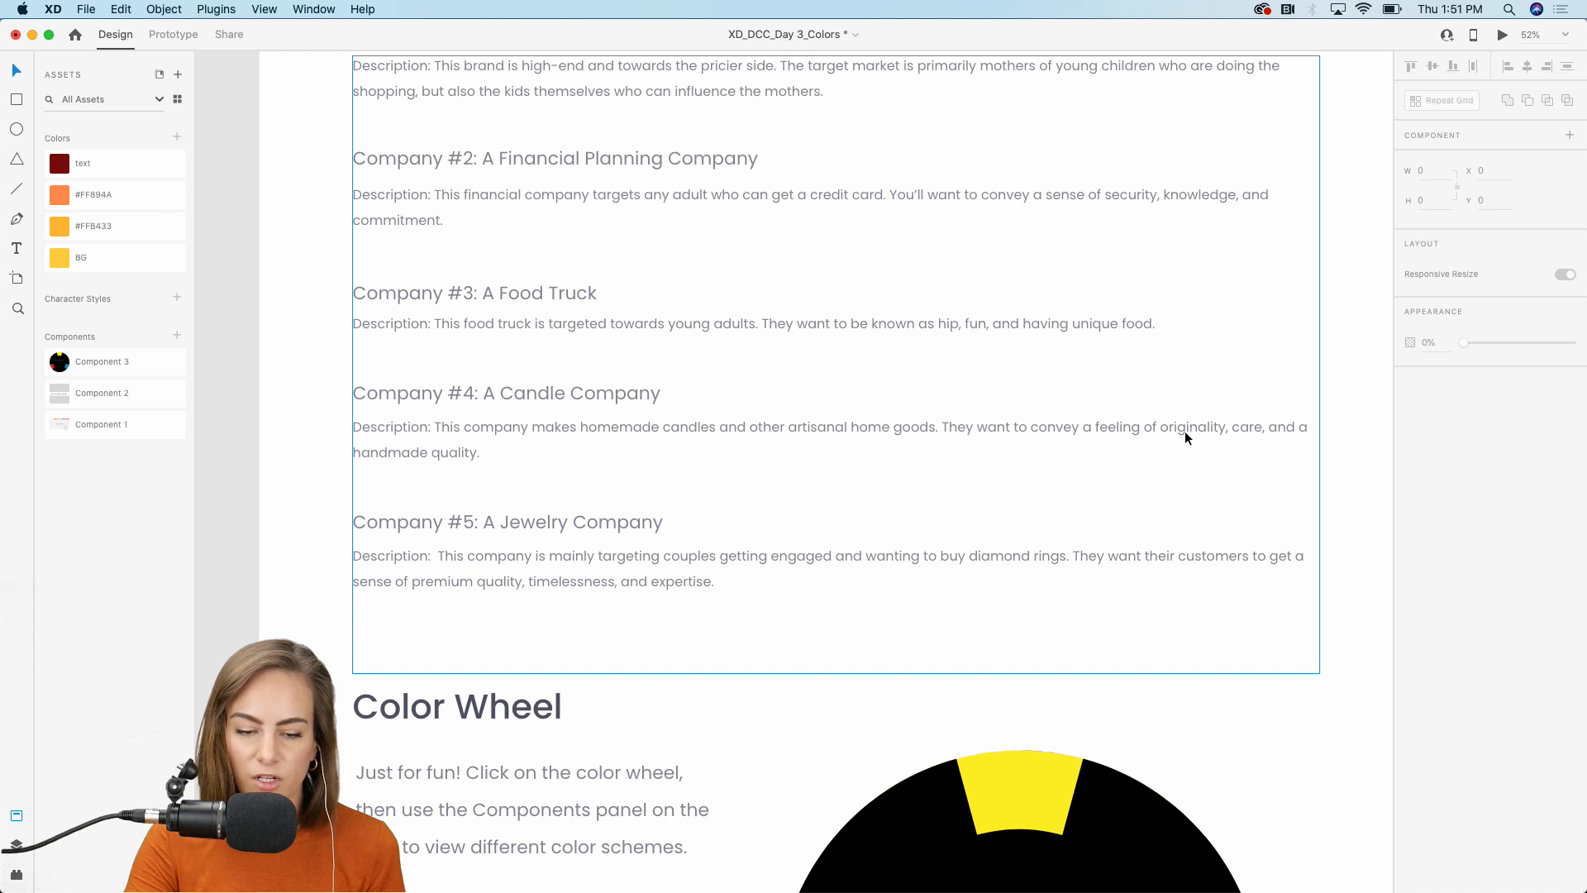
# Step: Compare the hue, saturation and lightness examples and the color meanings on the Colors artboard
pyautogui.scroll(10, 1184, 431)
pyautogui.hscroll(15, 1184, 431)
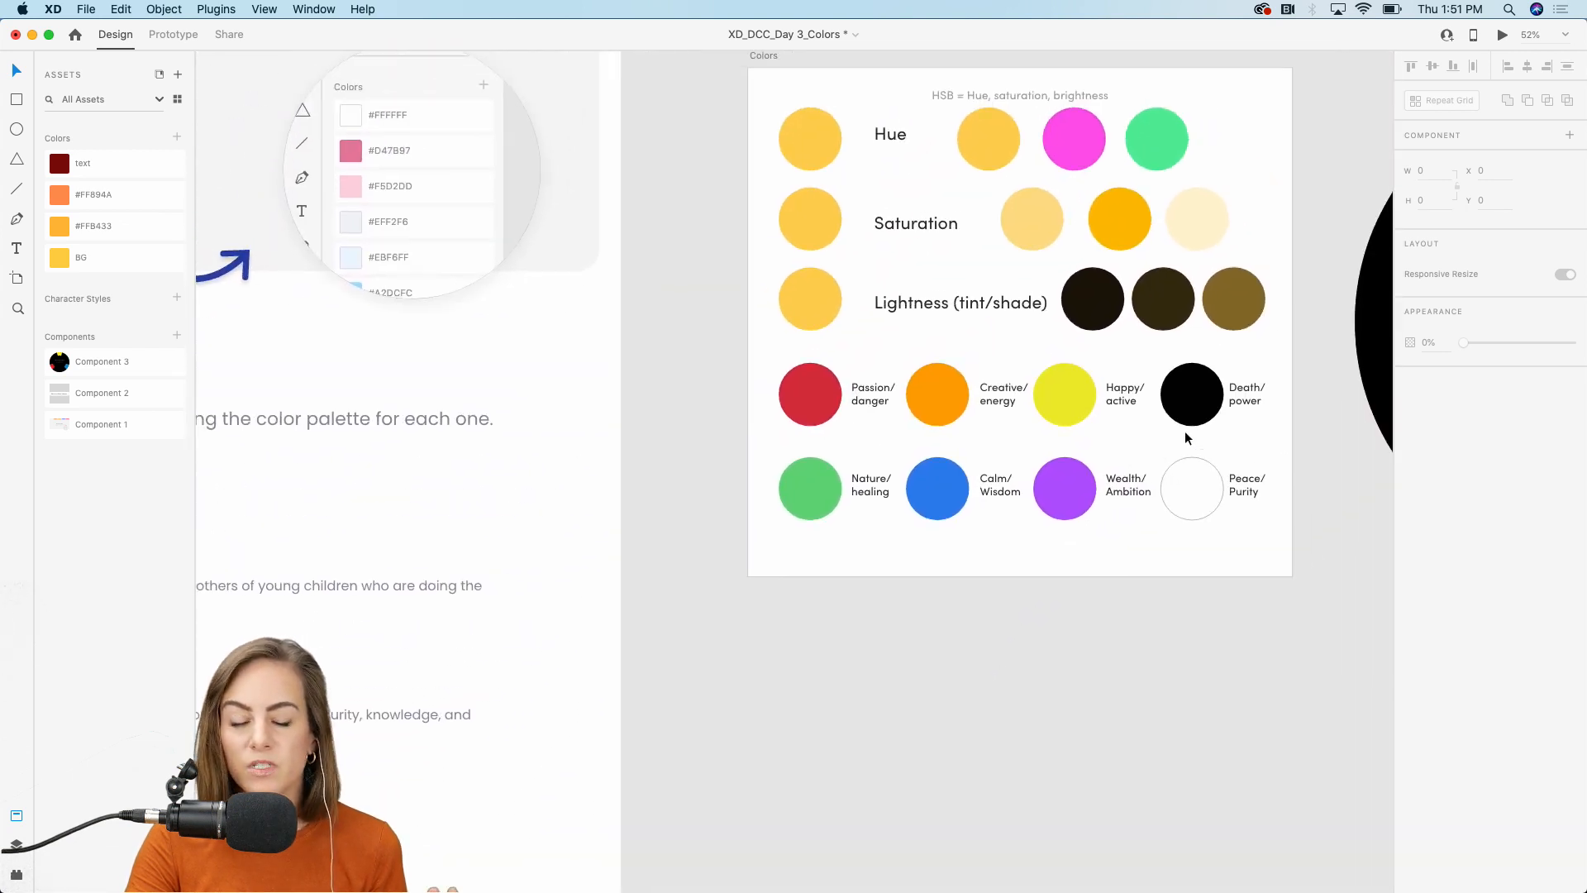
pyautogui.scroll(5, 1186, 436)
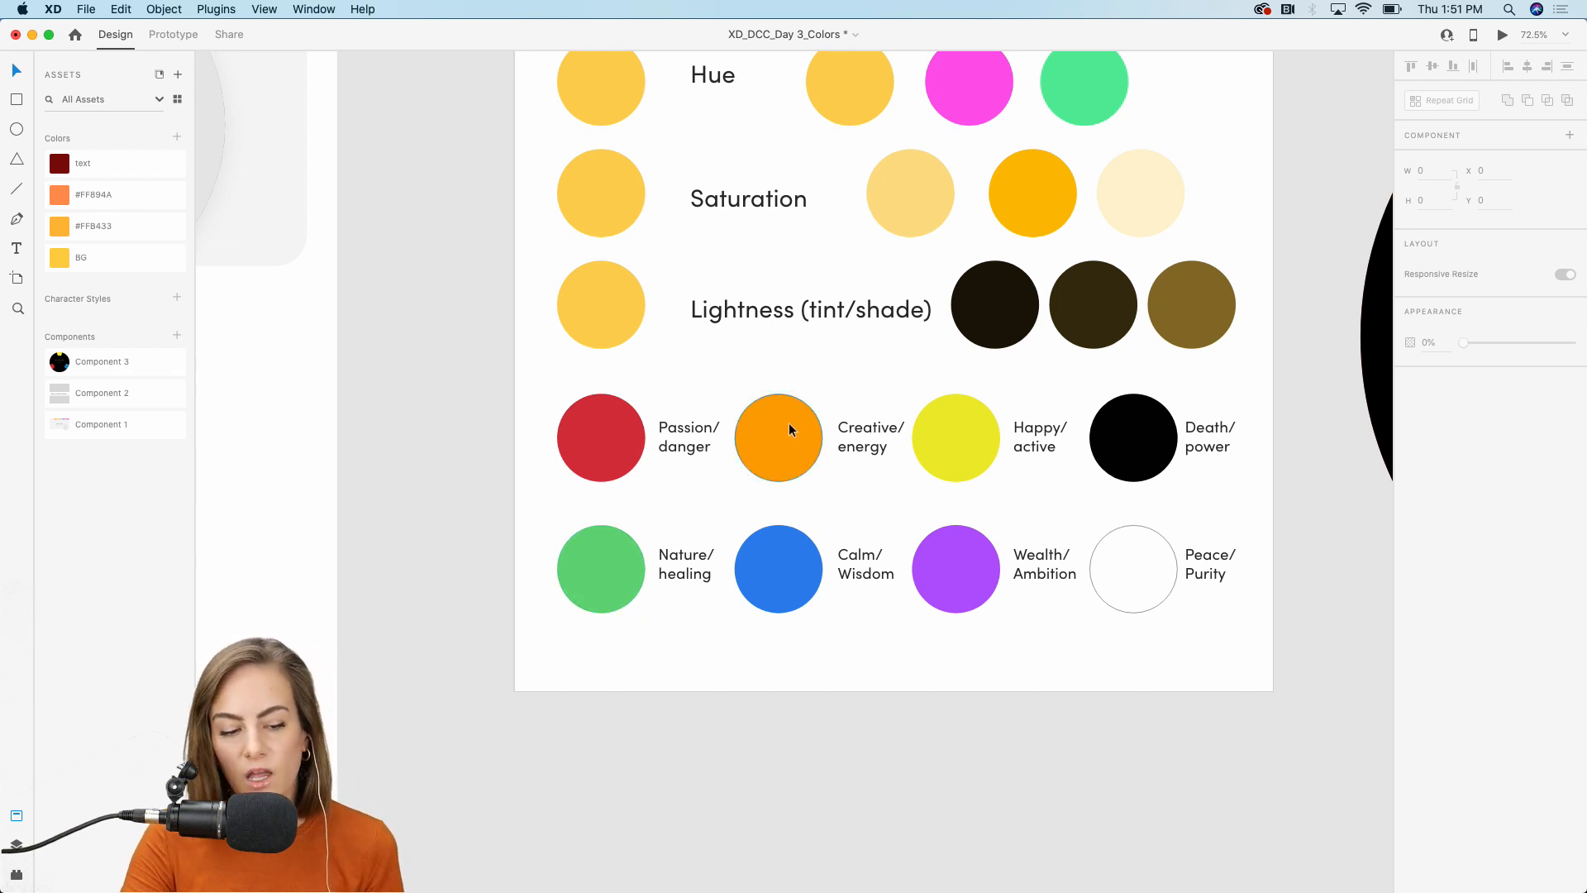
pyautogui.scroll(-5, 957, 400)
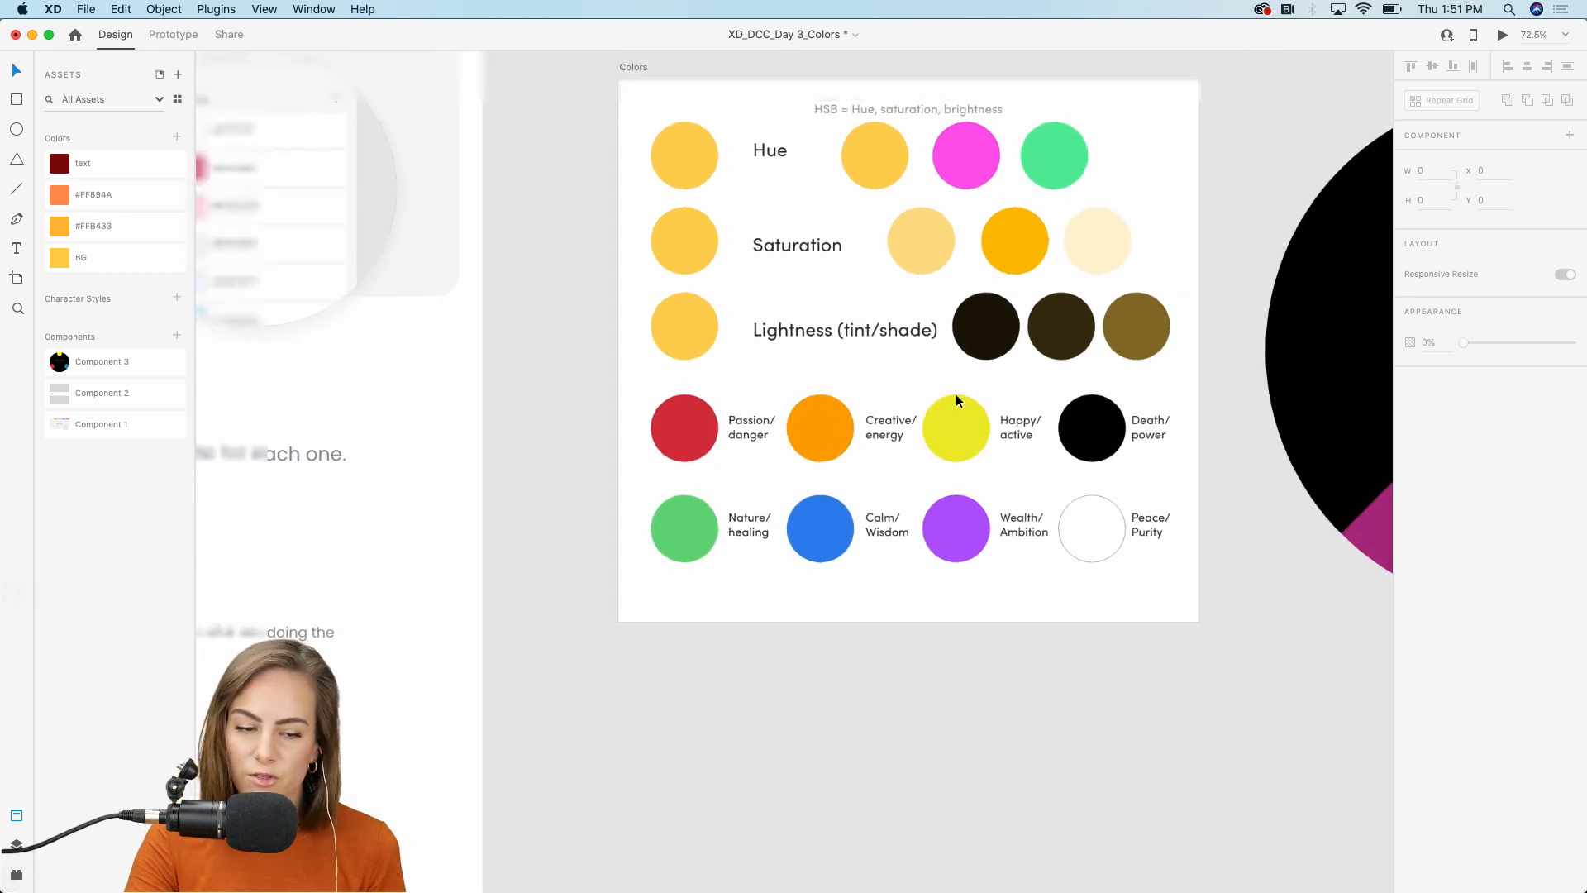
pyautogui.hscroll(2, 956, 400)
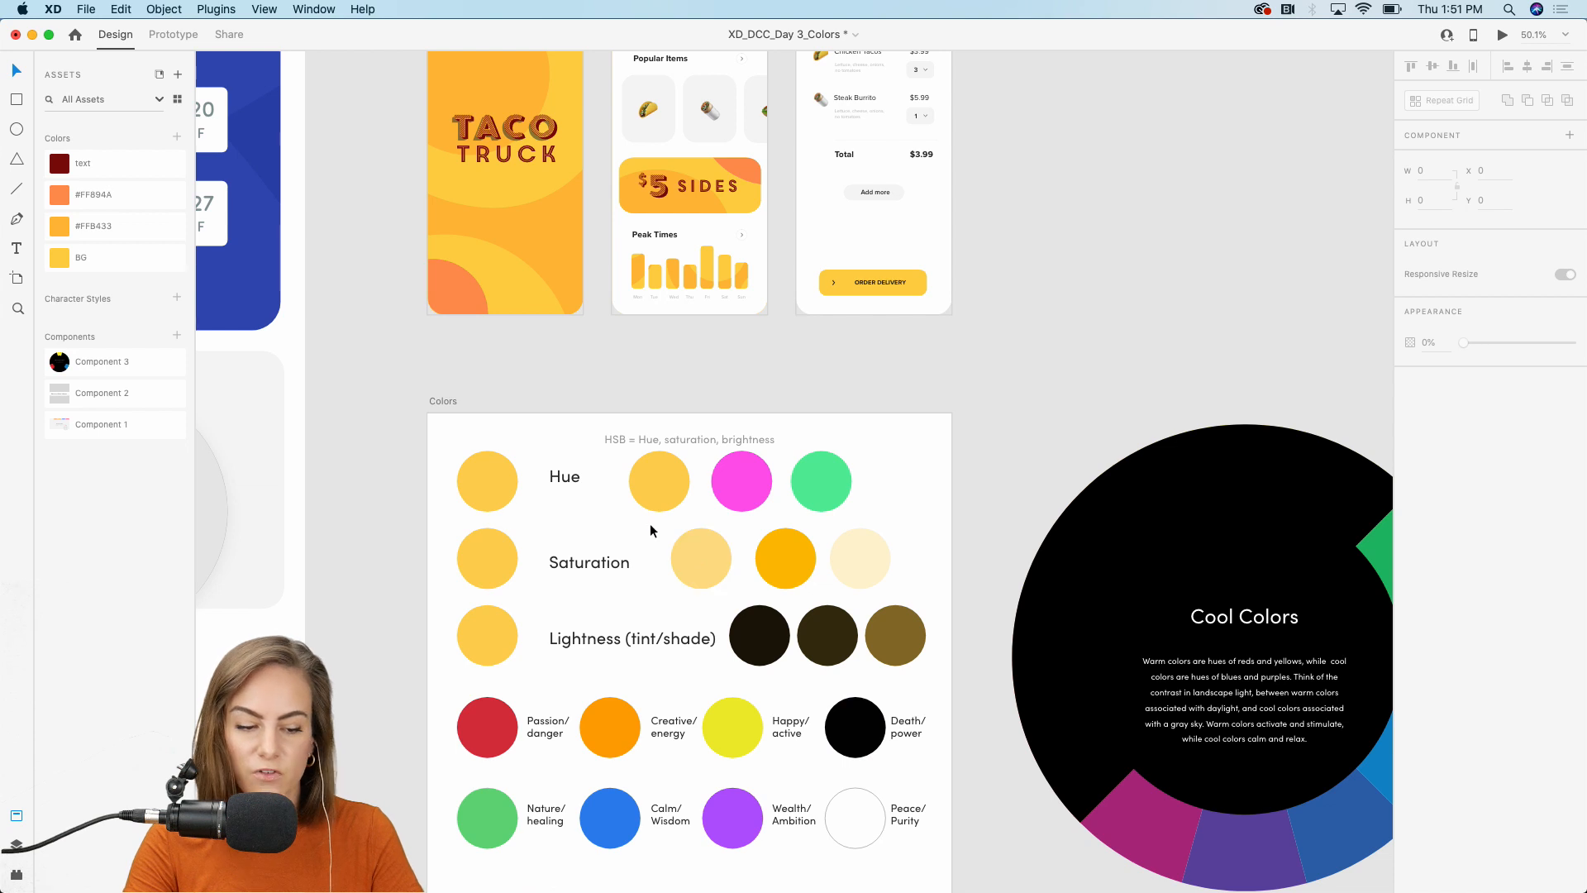
# Step: Inspect the fill of the first example circle in the Saturation row and select the Cool Colors wheel
pyautogui.click(695, 561)
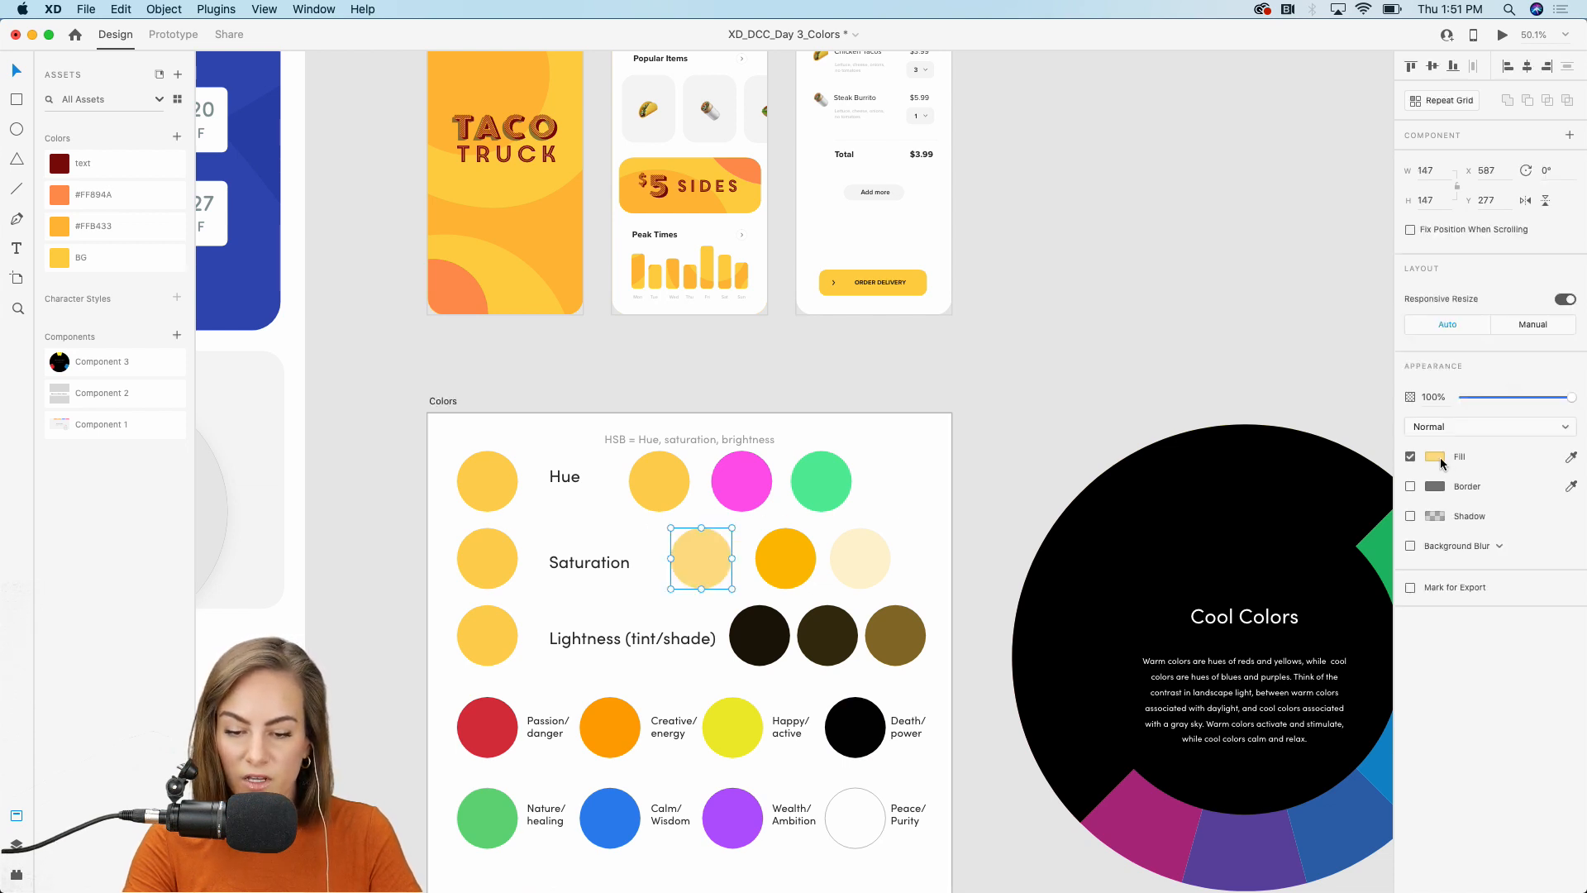
pyautogui.click(1438, 457)
pyautogui.click(1252, 523)
pyautogui.click(1252, 523)
pyautogui.hscroll(2, 1000, 339)
pyautogui.click(1074, 542)
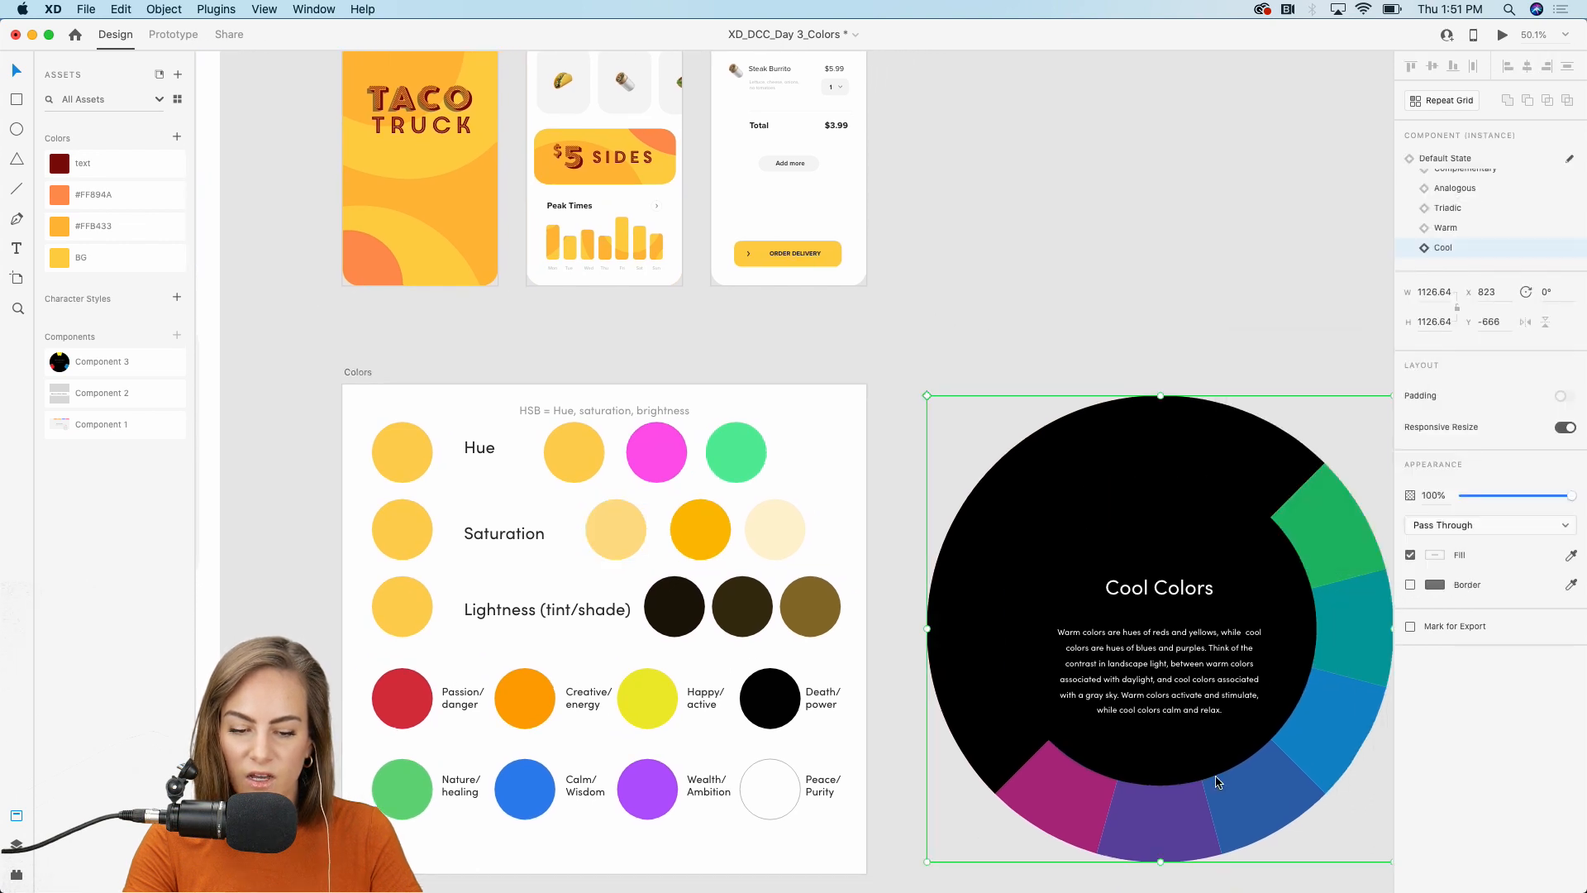
# Step: Return to the recolored Taco Truck artboards, clear the selection and save the document
pyautogui.scroll(5, 1131, 674)
pyautogui.hscroll(-5, 1131, 674)
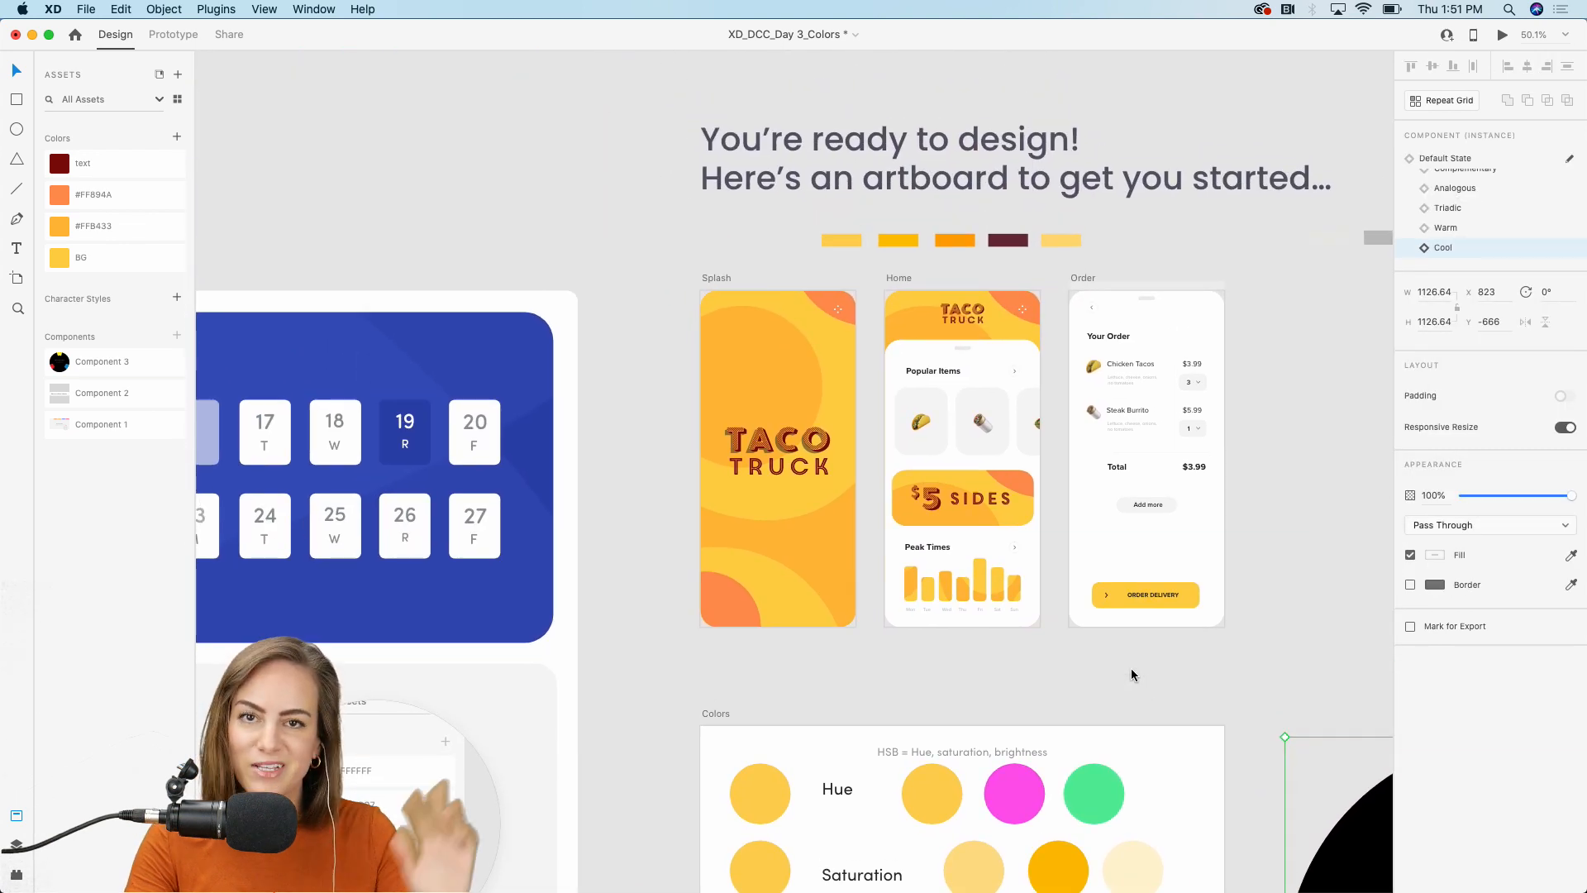
pyautogui.click(1225, 642)
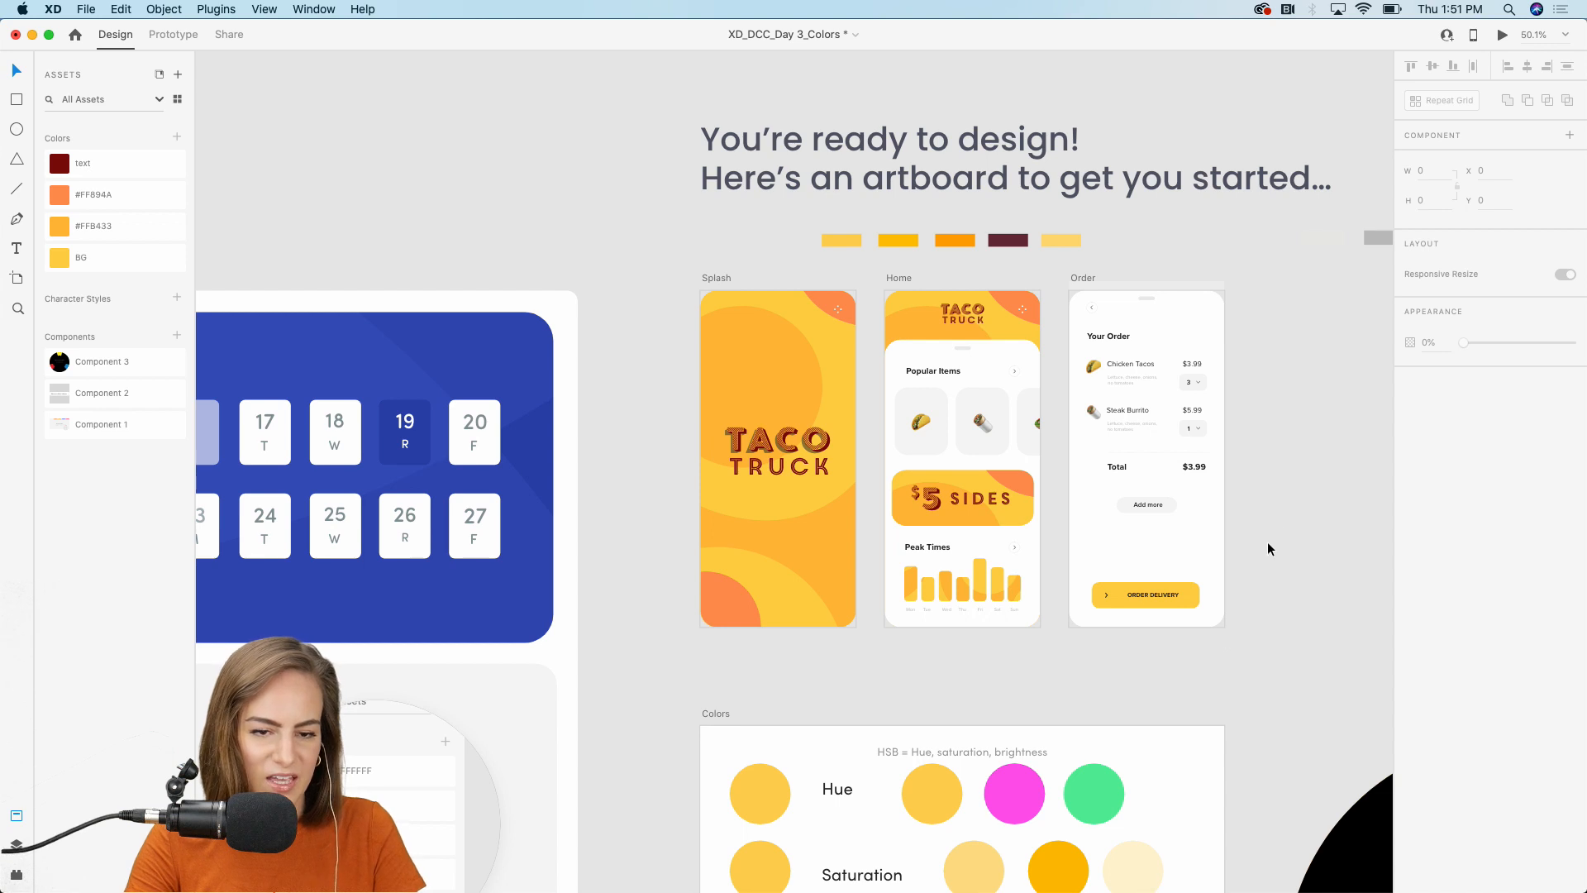
pyautogui.press('super+s')
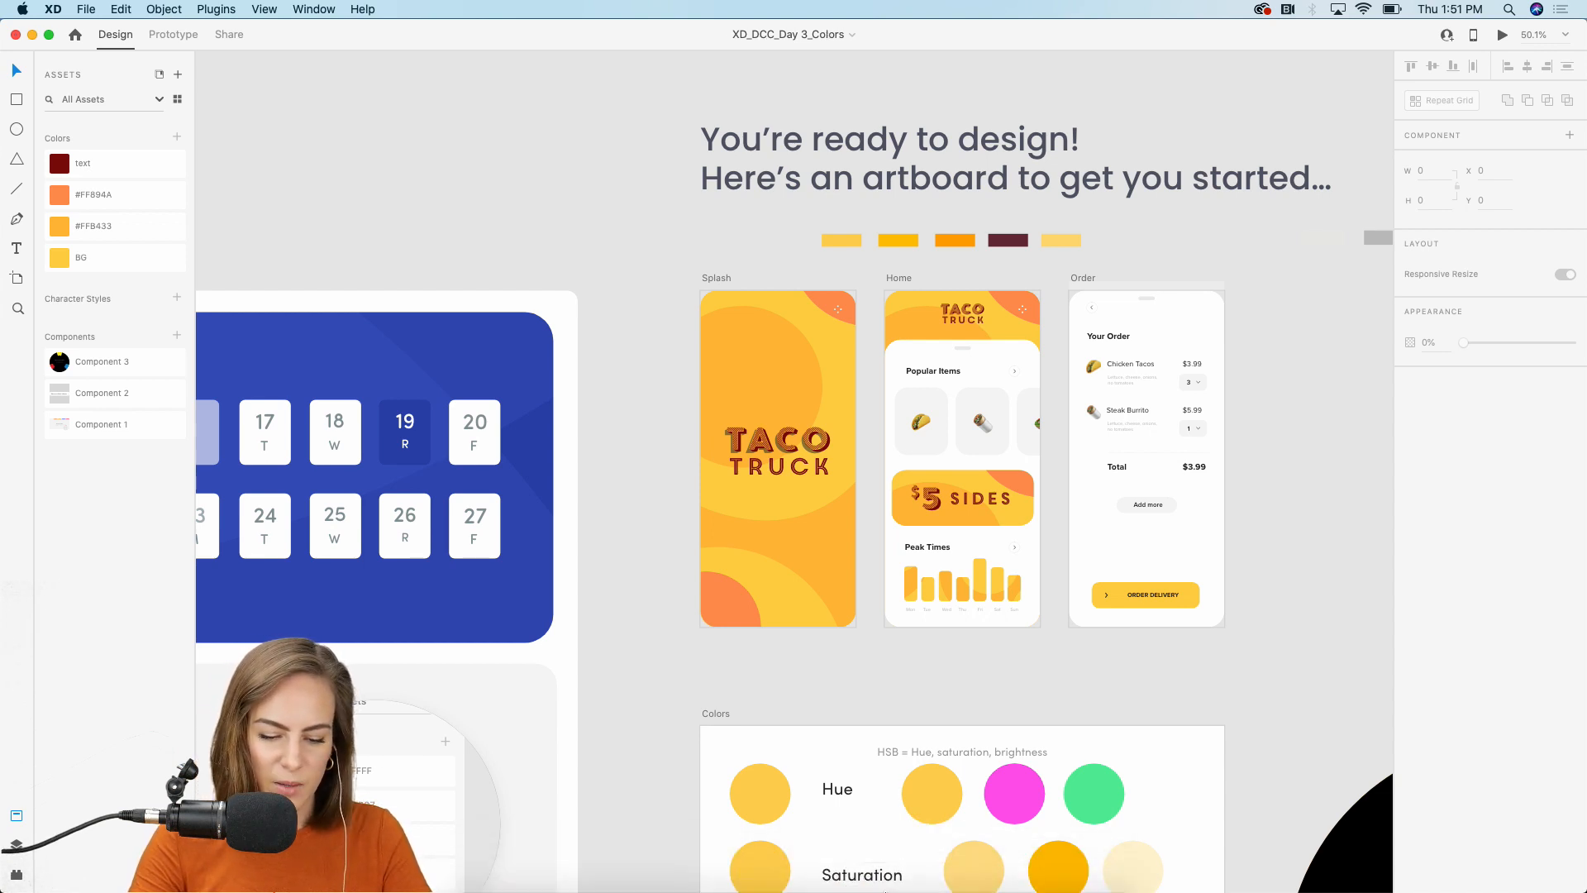
# Step: Switch to Chrome and open the newest XD Daily Creative Challenge project on the Behance profile for editing
pyautogui.click(894, 863)
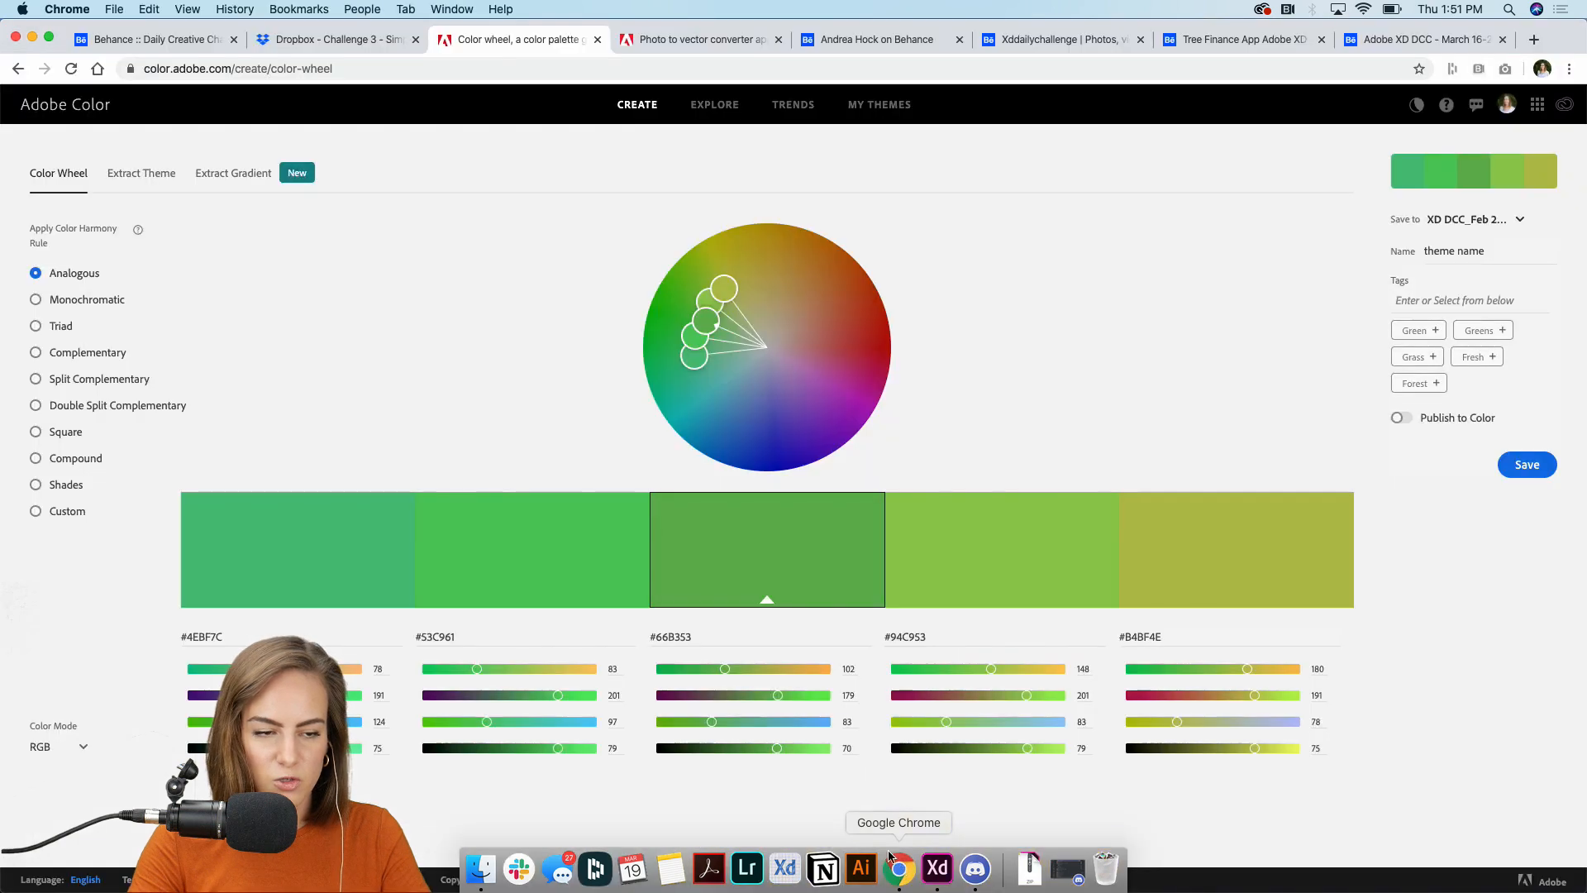
pyautogui.click(871, 43)
pyautogui.click(417, 435)
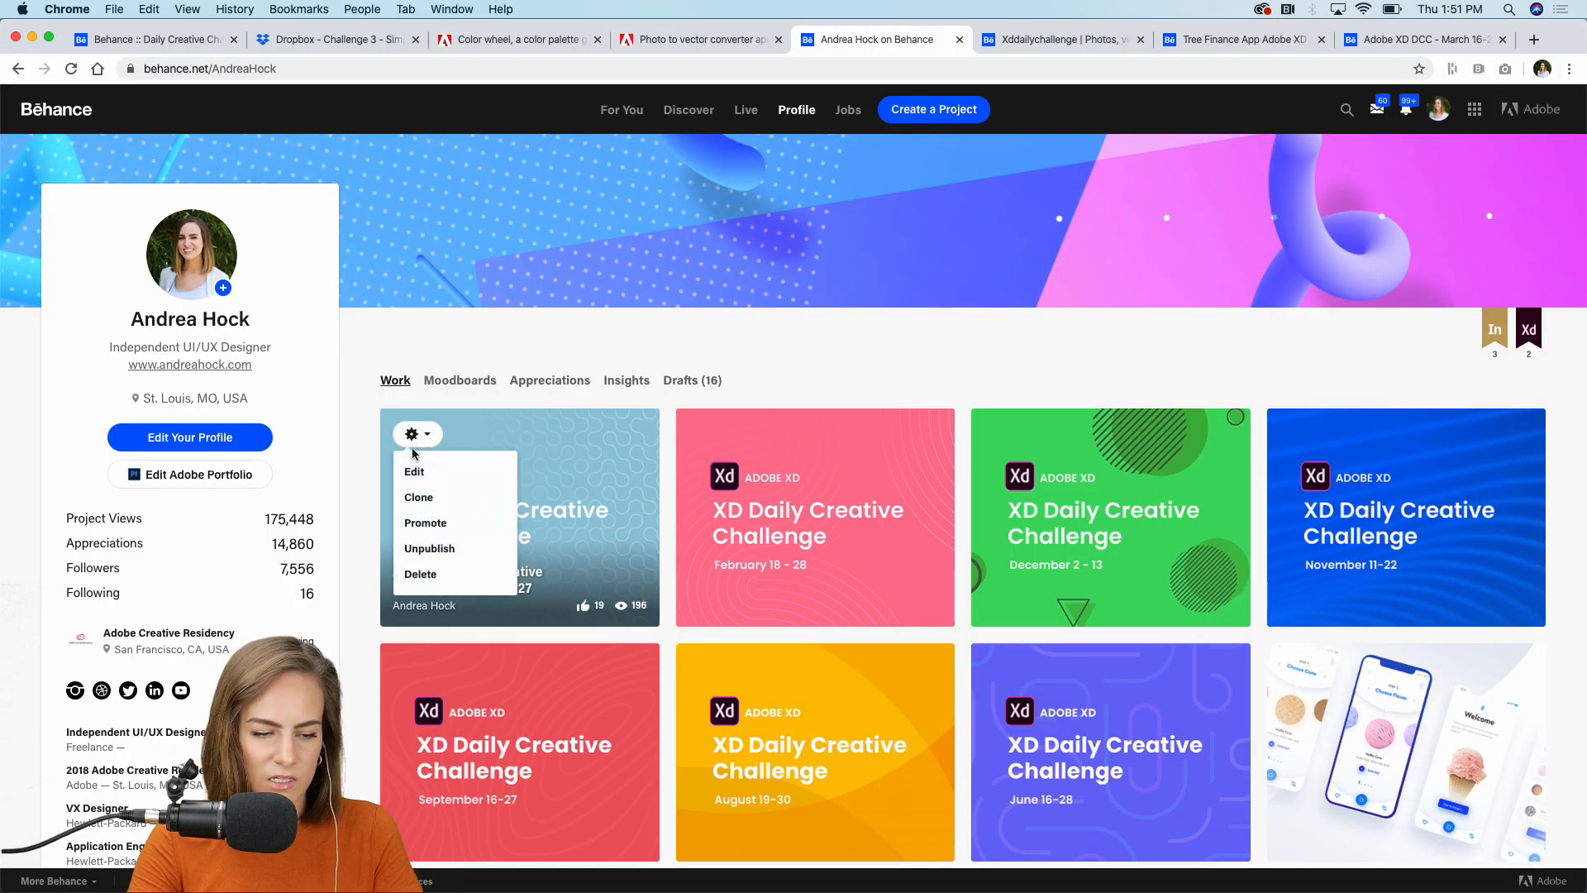
pyautogui.click(419, 472)
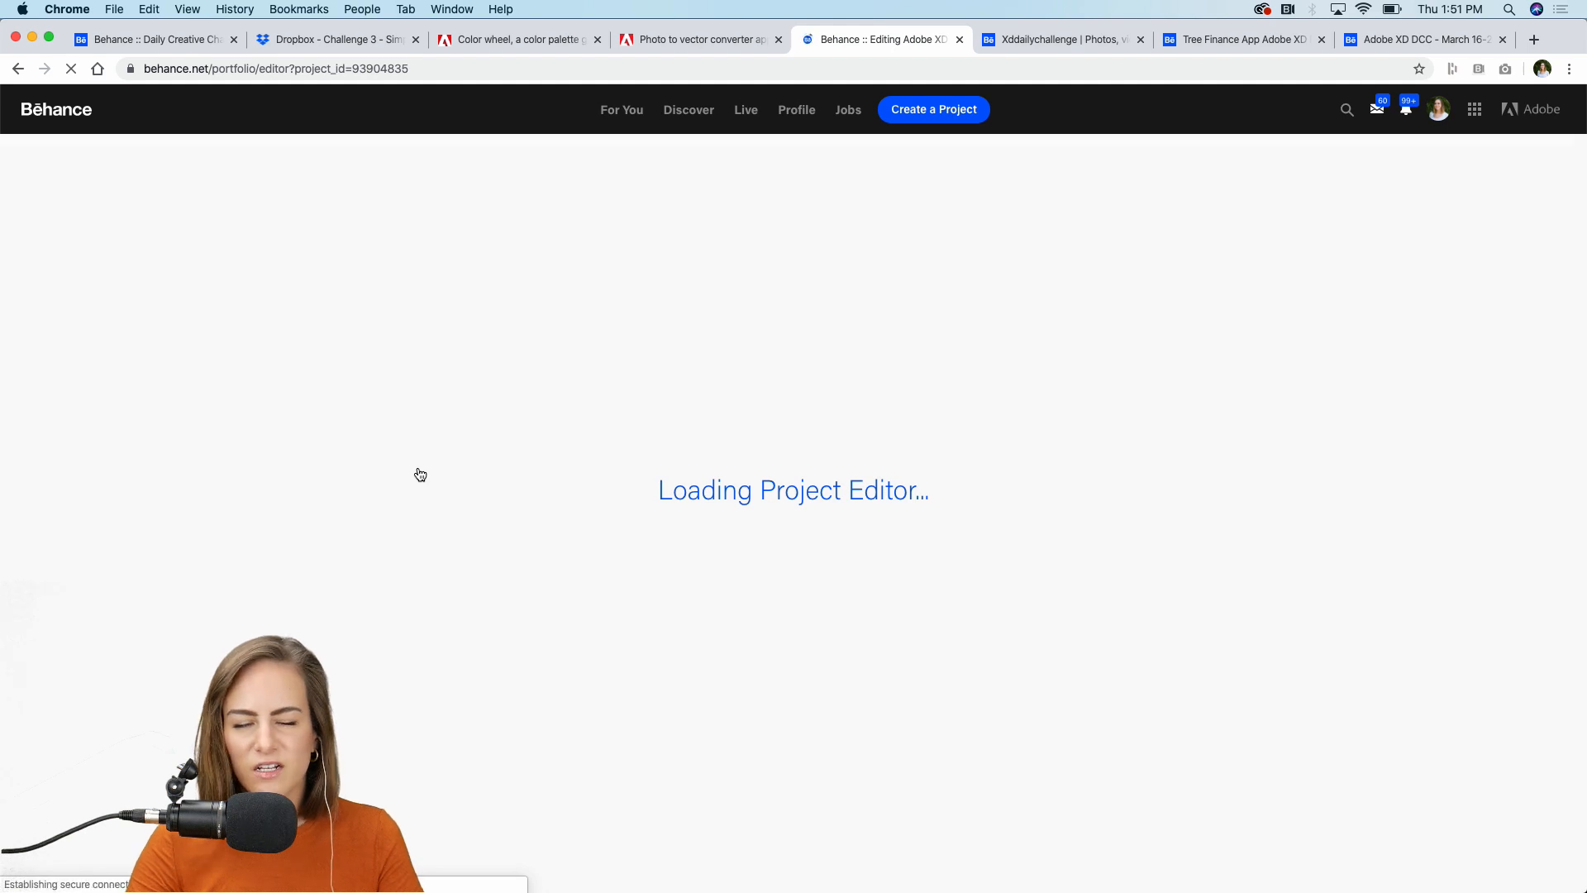
# Step: Play the Taco Truck video at the end of the project and exit its full-screen view
pyautogui.scroll(-15, 501, 496)
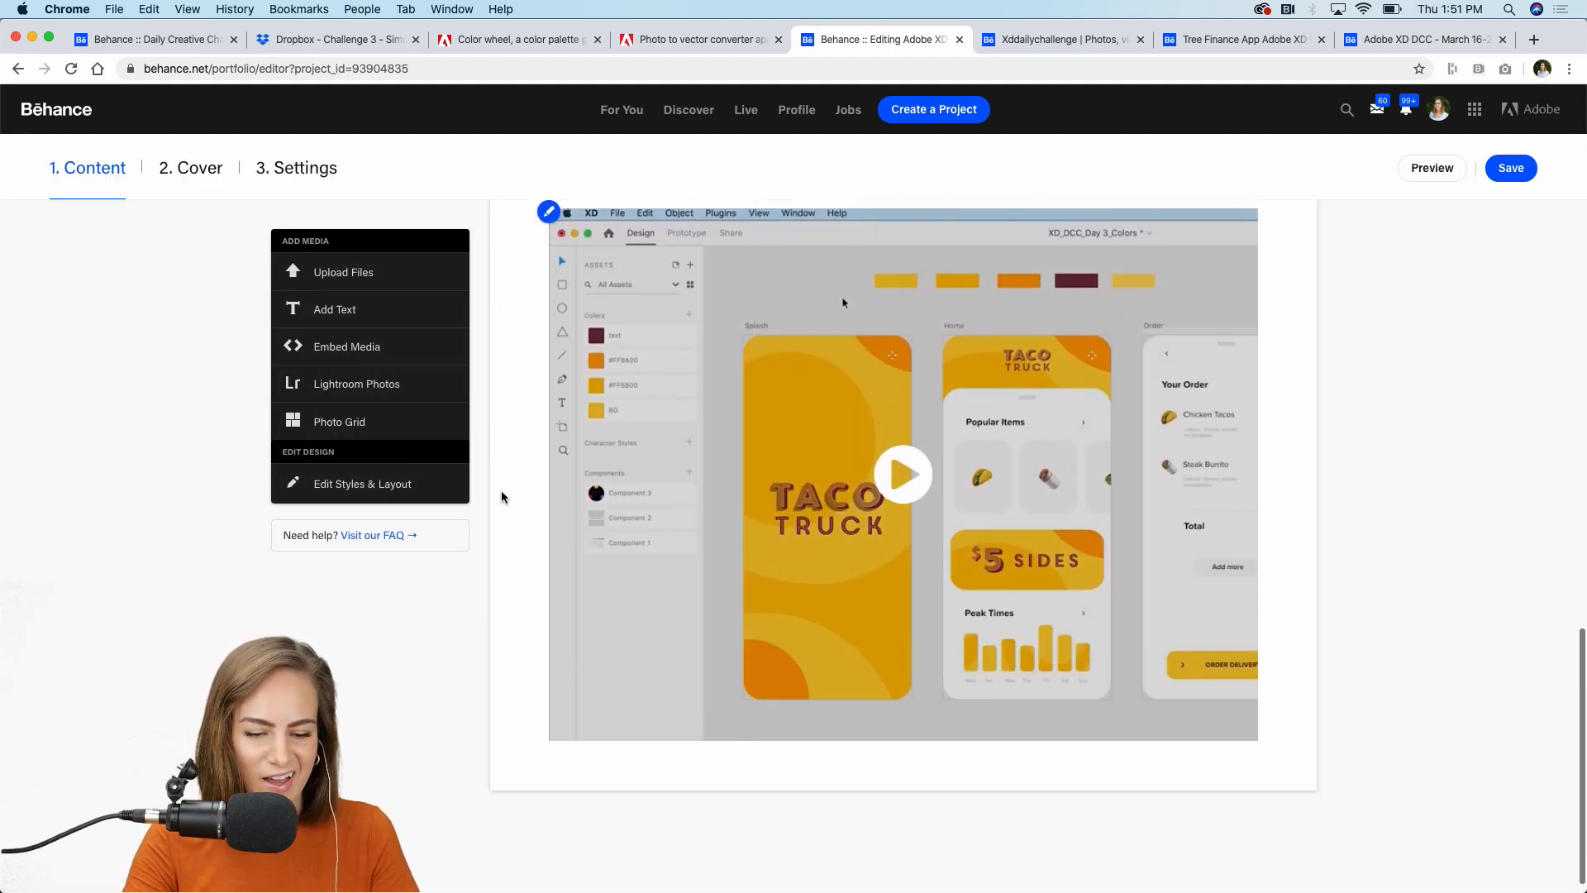
pyautogui.click(907, 472)
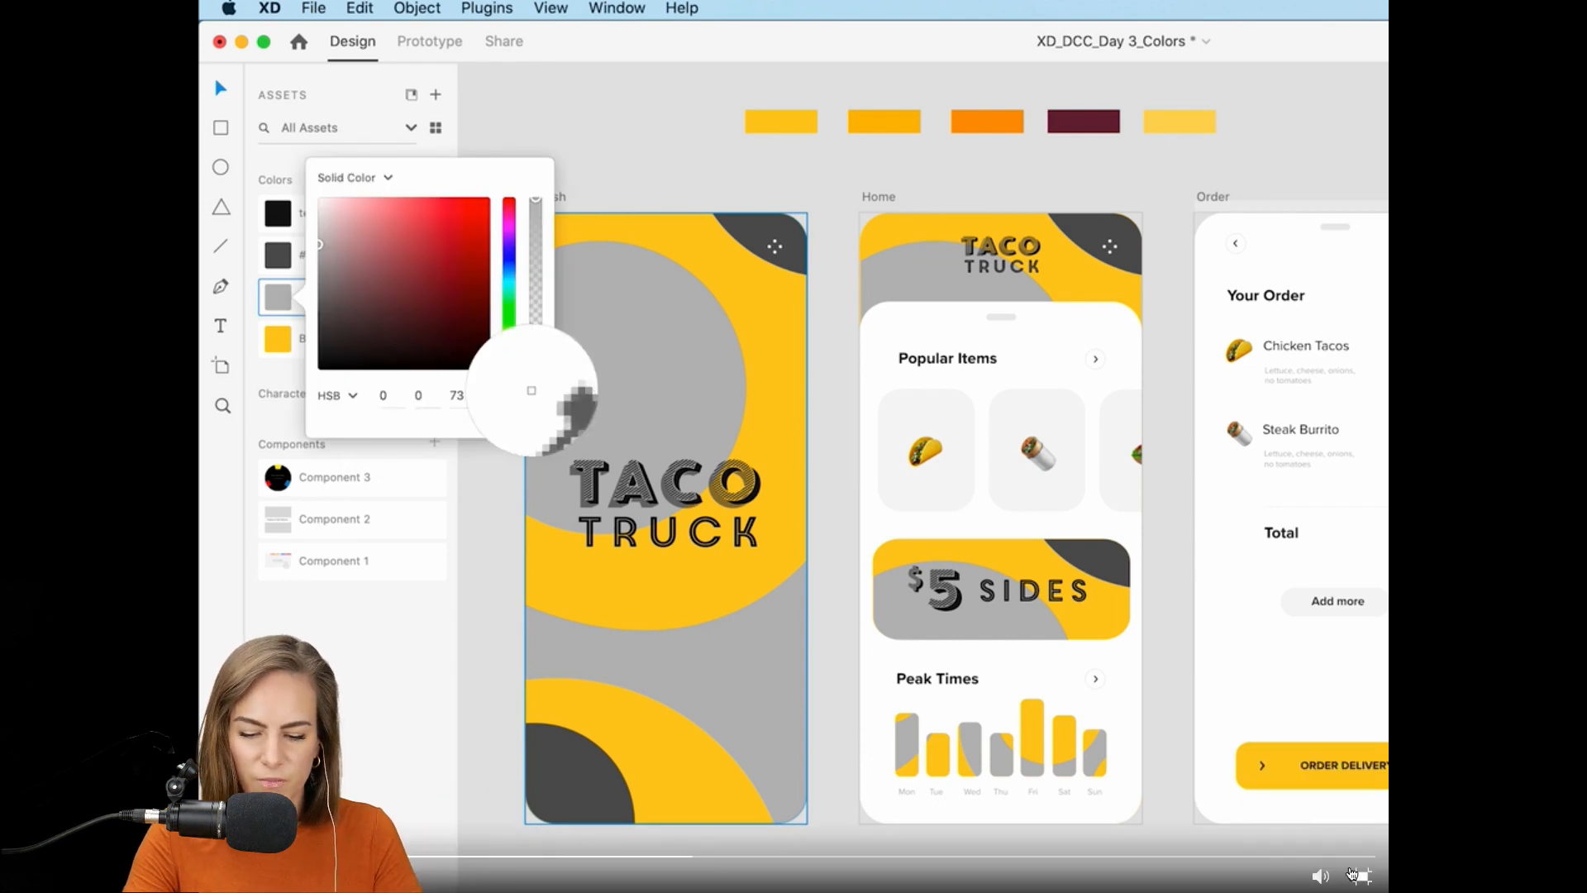
pyautogui.click(1362, 876)
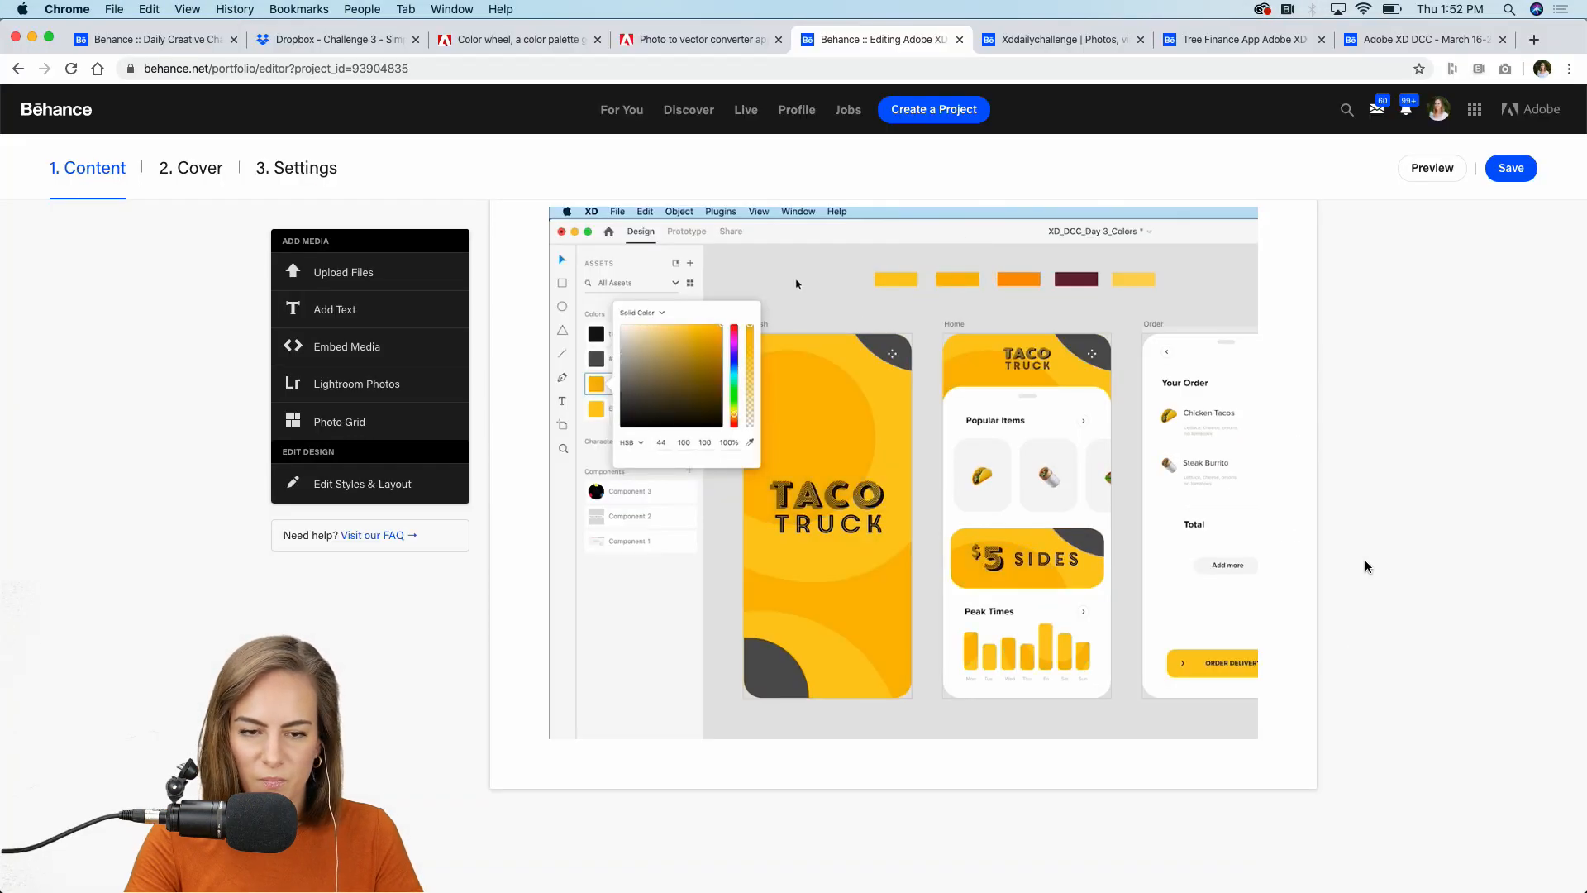
# Step: Check the project description and tags in the discoverability settings, save the settings and return to the start of the project
pyautogui.click(306, 169)
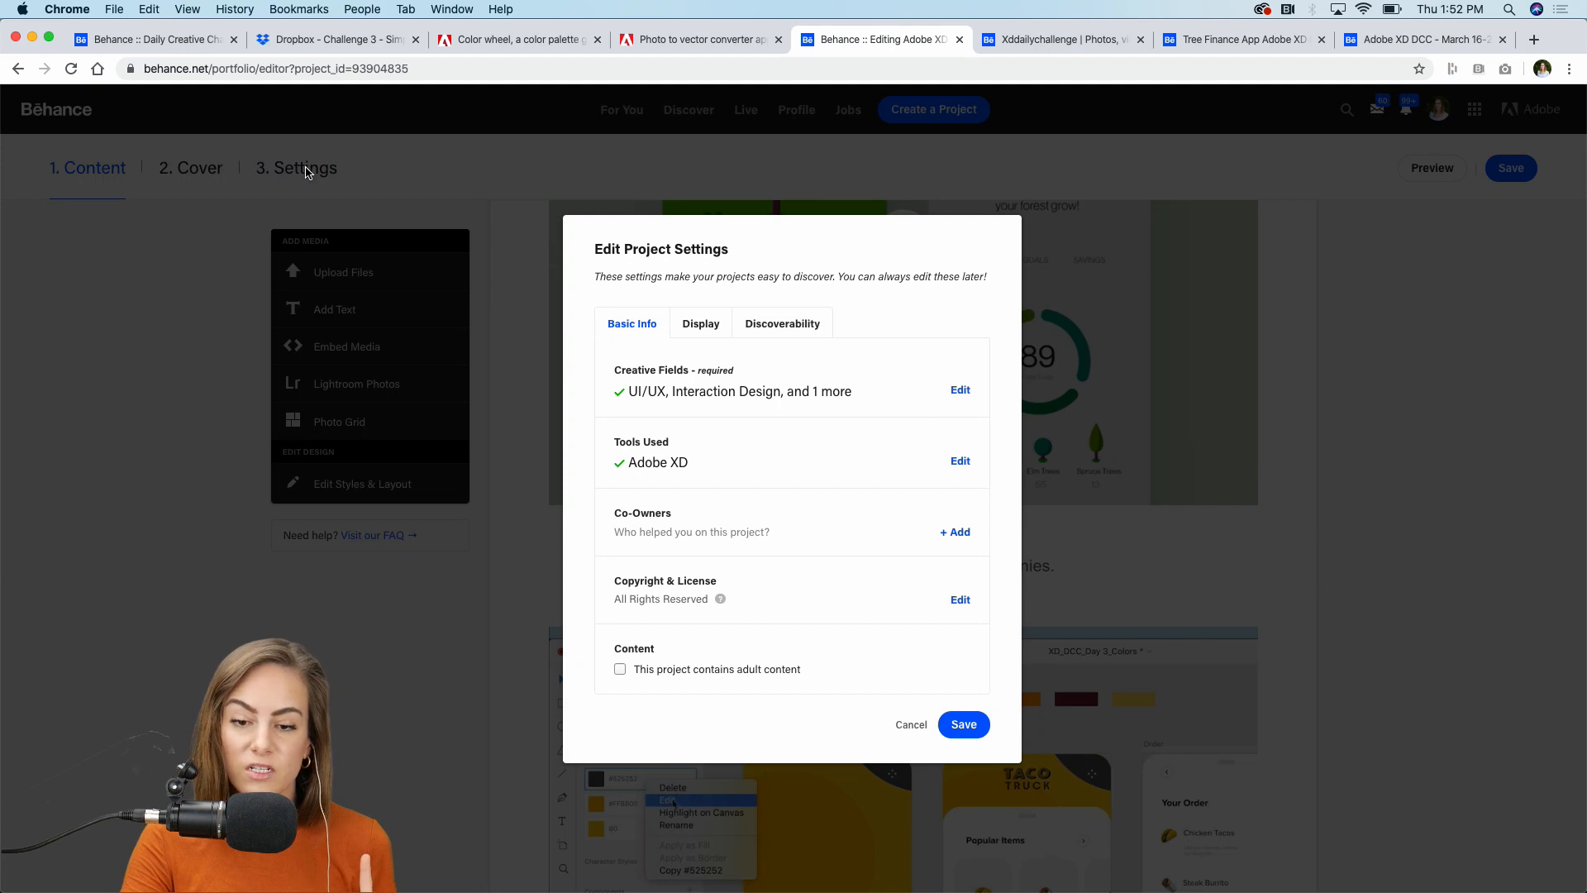
pyautogui.click(776, 323)
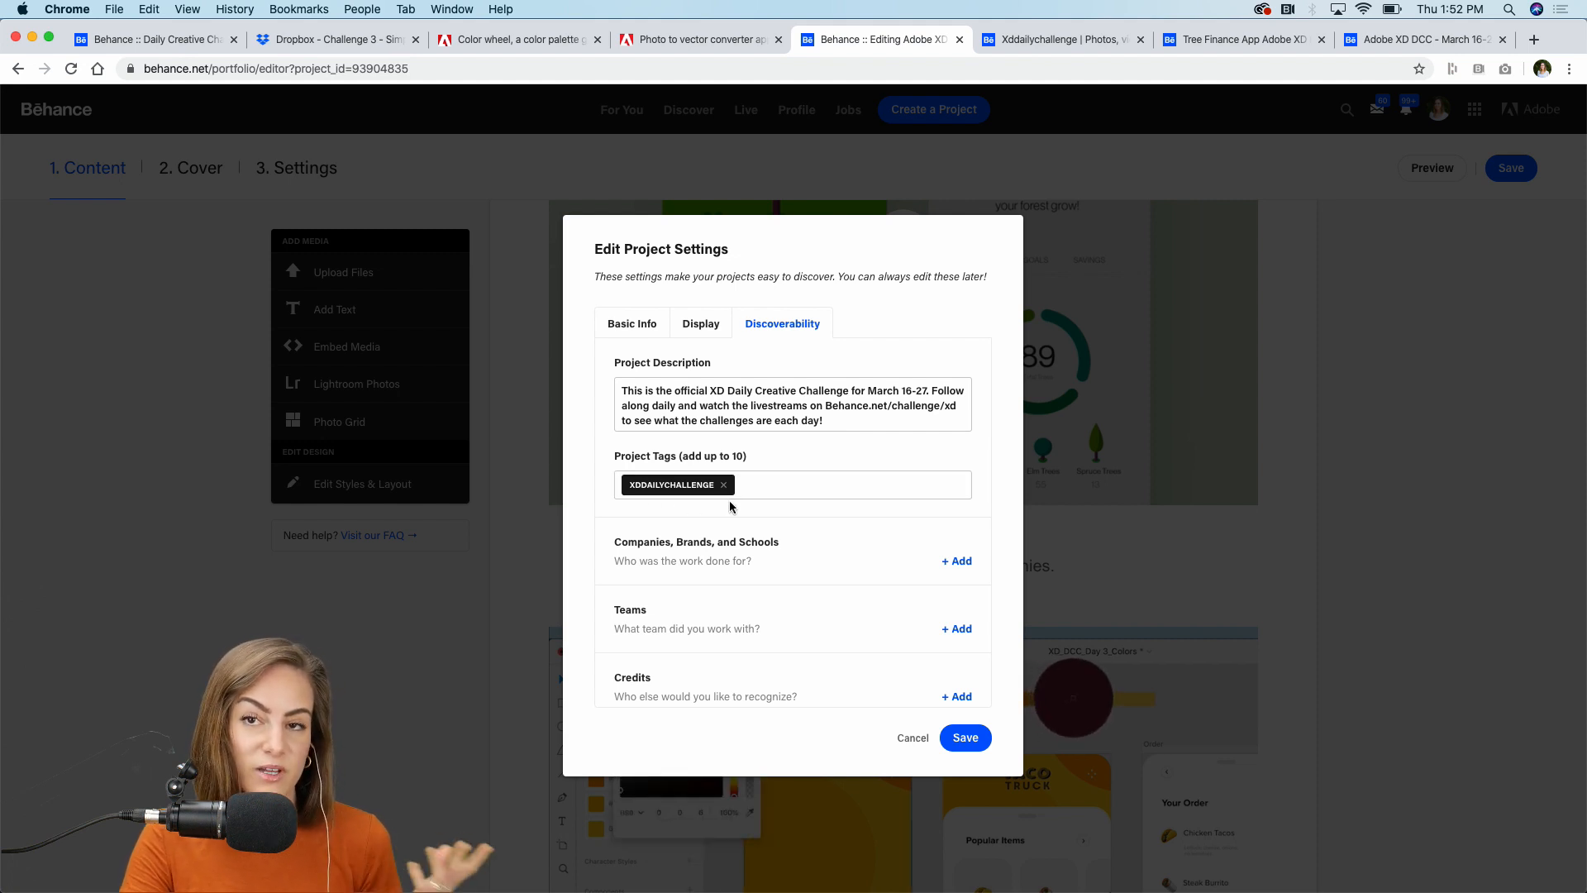
pyautogui.click(966, 738)
pyautogui.scroll(10, 1202, 617)
pyautogui.scroll(6, 1202, 616)
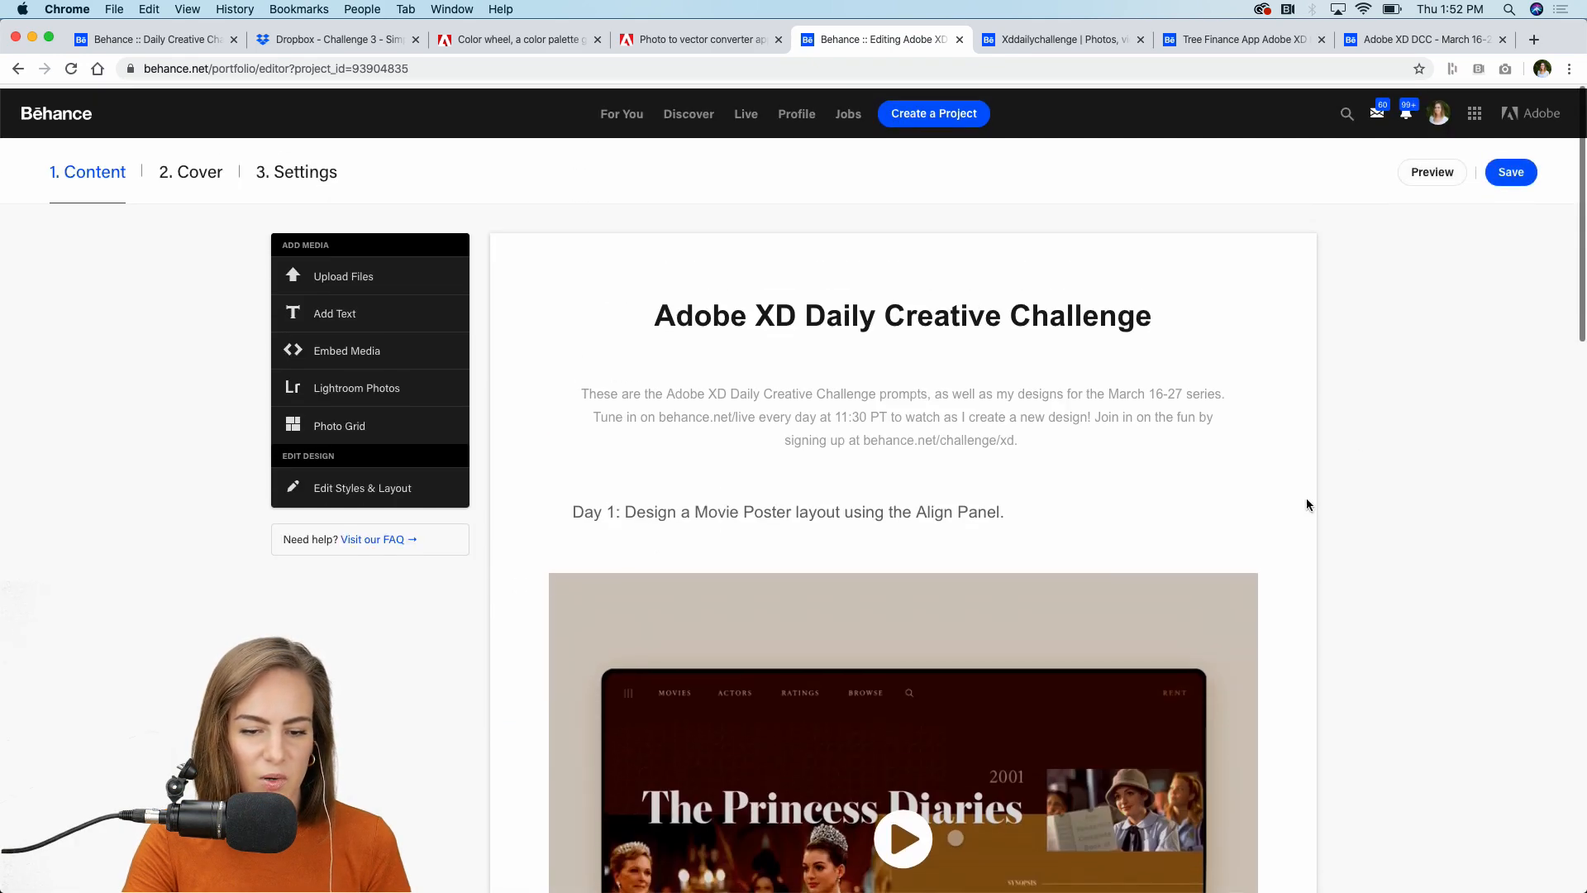
# Step: Refresh the xddailychallenge search results and open the Adobe XD Day 2 Challenge - 16-27 March 2020 project in a new tab
pyautogui.click(1067, 38)
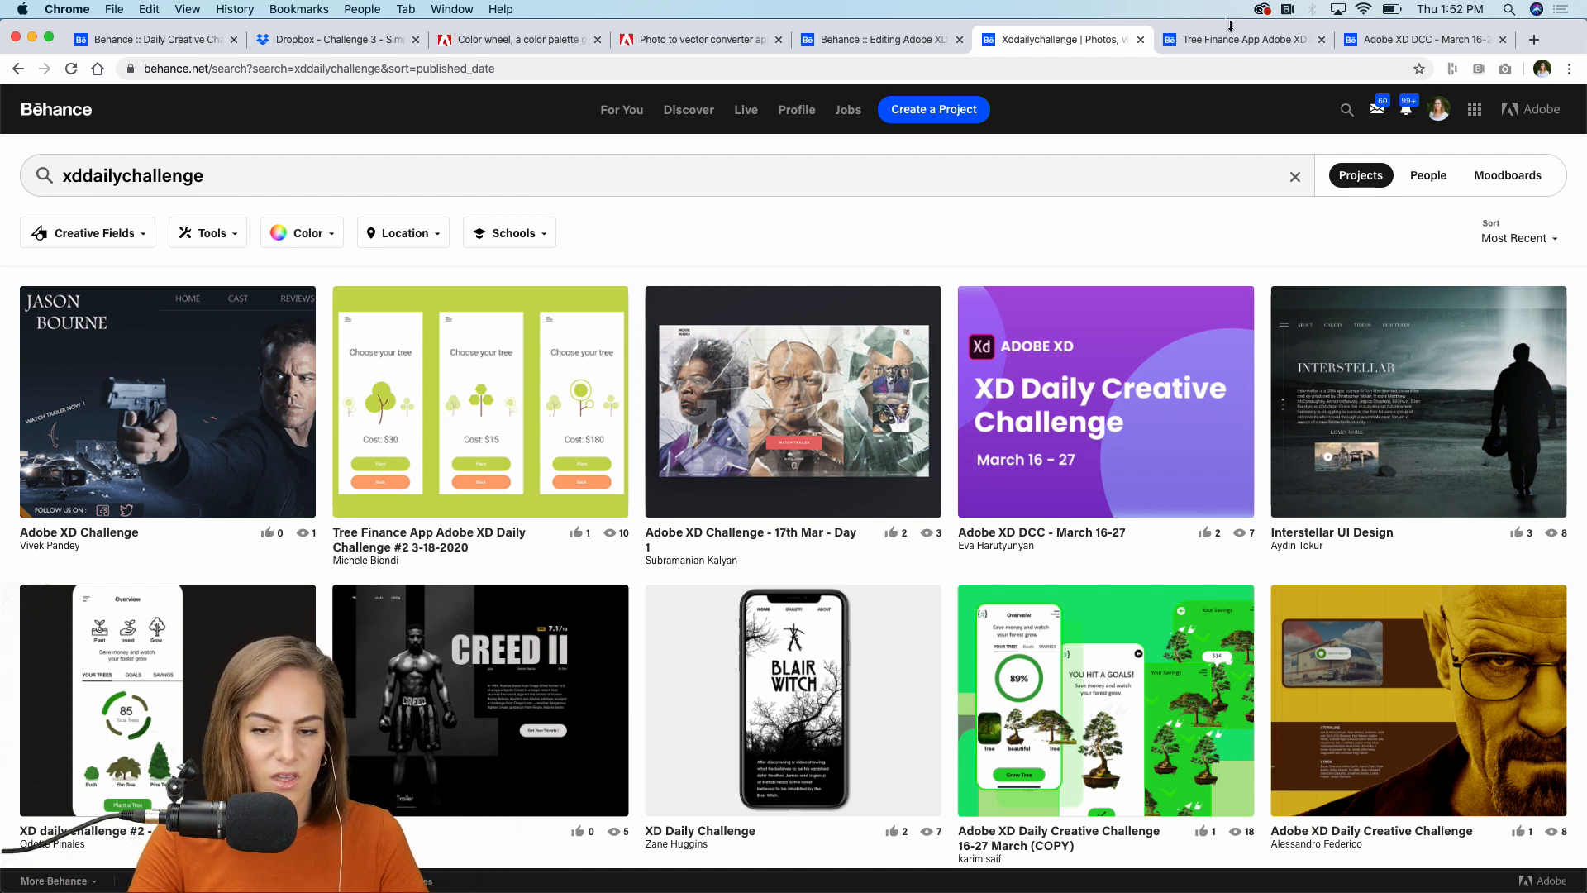
pyautogui.click(72, 68)
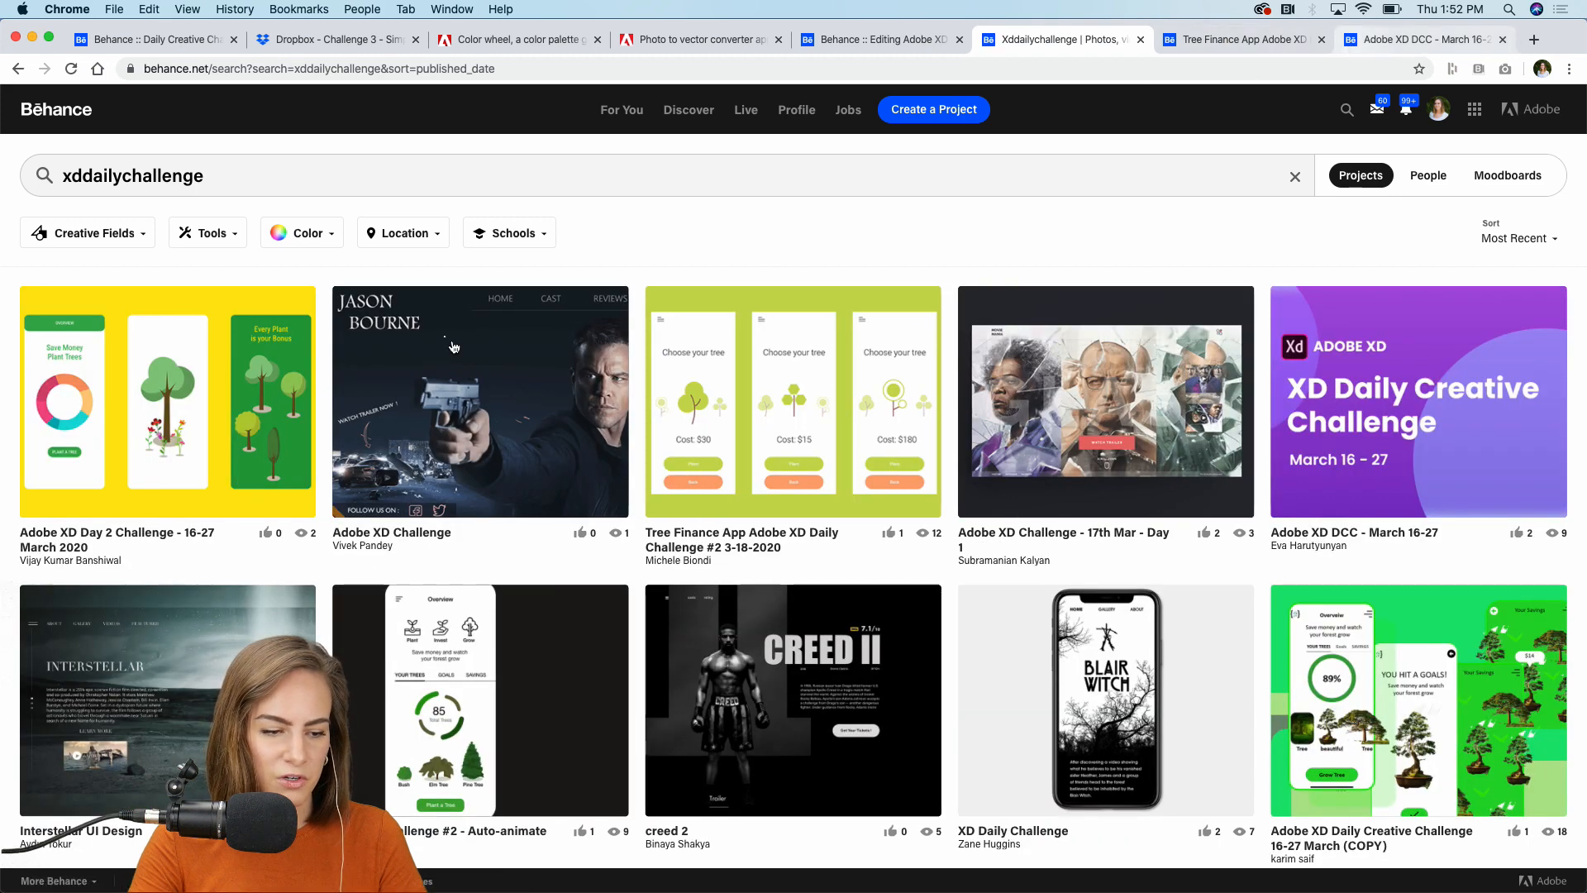
pyautogui.rightClick(92, 375)
pyautogui.click(173, 380)
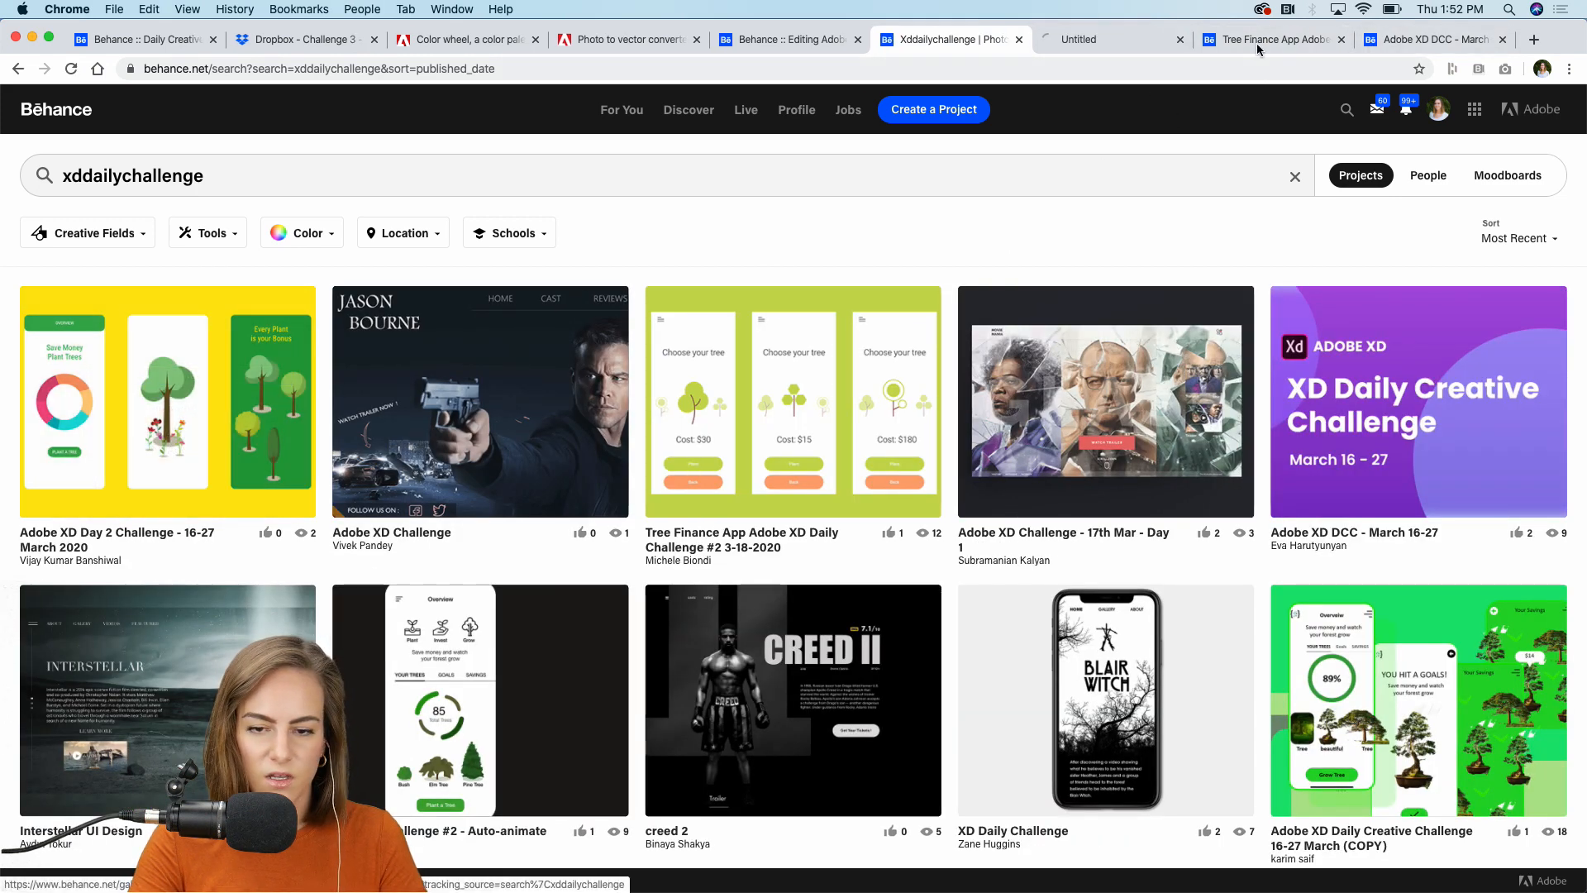
# Step: Watch the Tree Finance App prototype video in full screen and return to its project page
pyautogui.click(1273, 39)
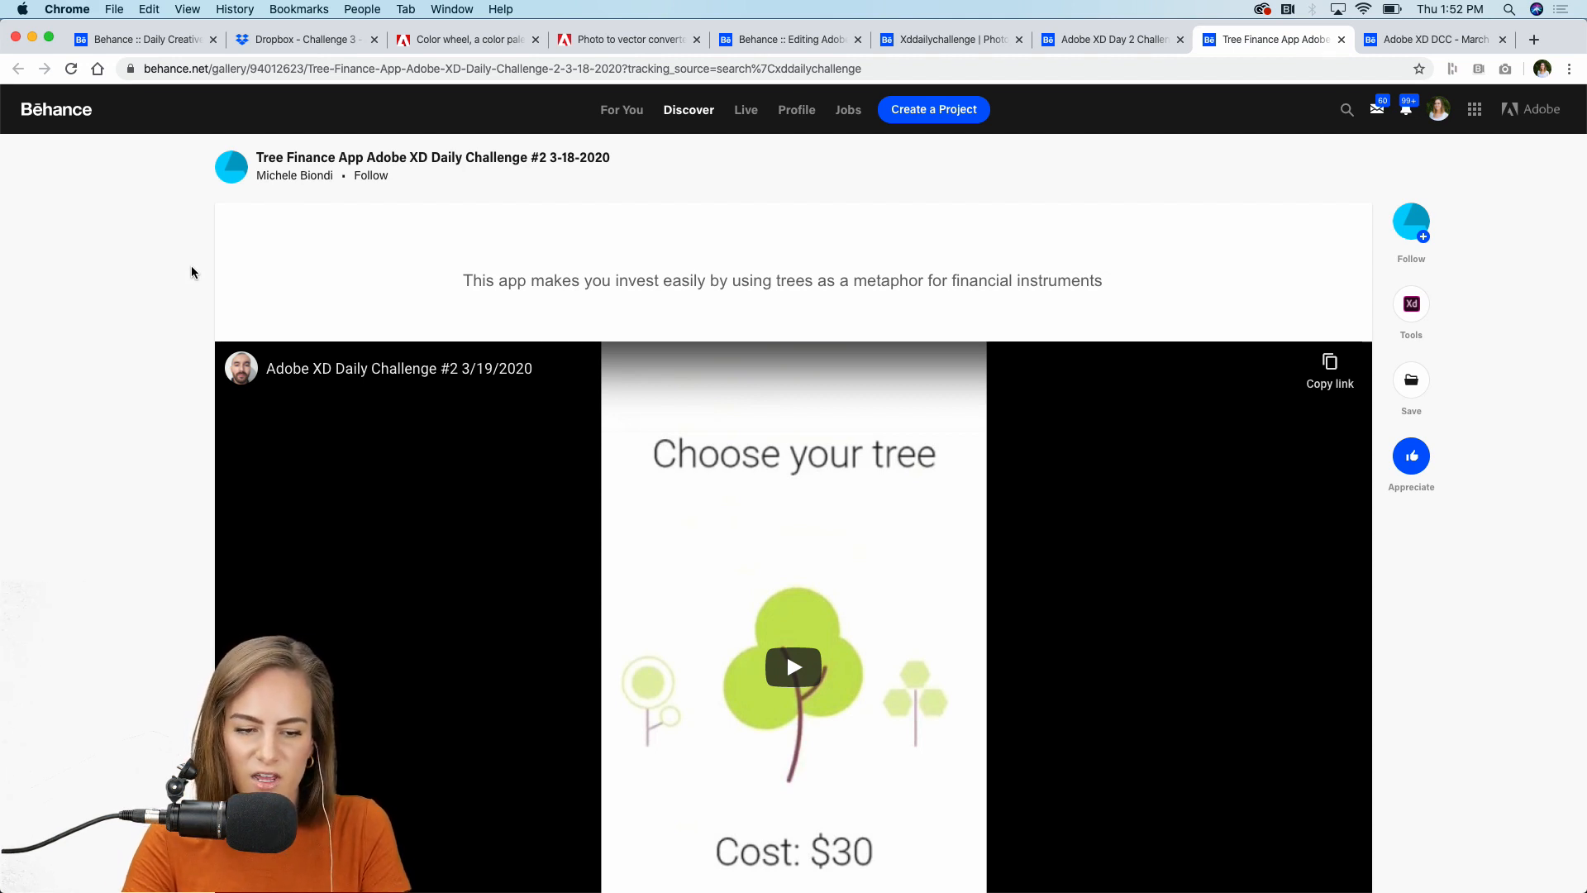
pyautogui.scroll(-3, 191, 272)
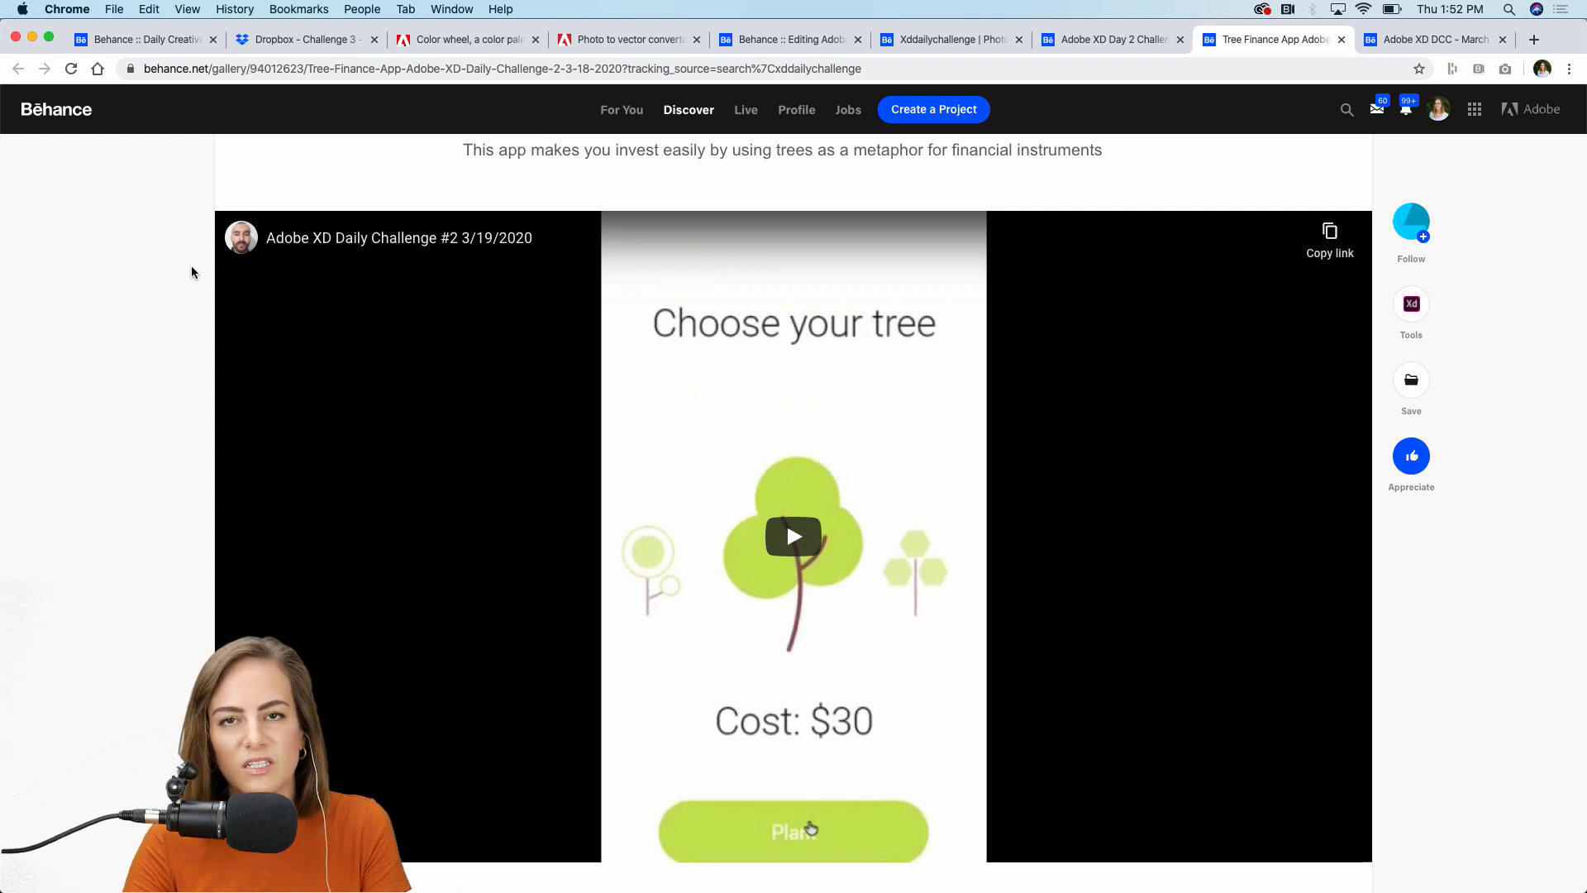
pyautogui.scroll(-3, 191, 272)
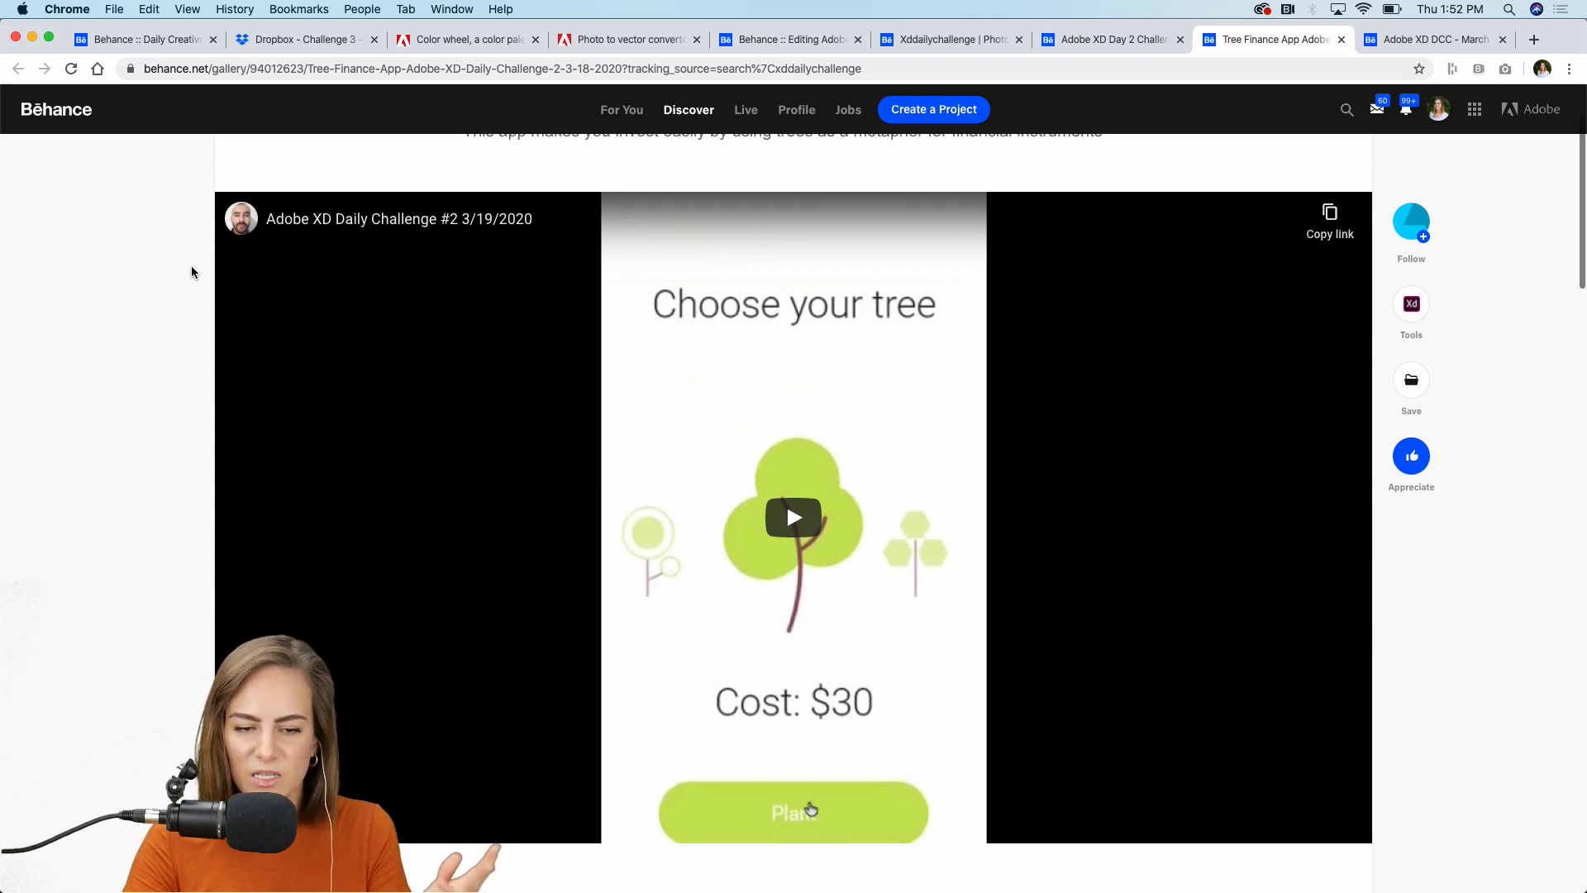
pyautogui.click(800, 422)
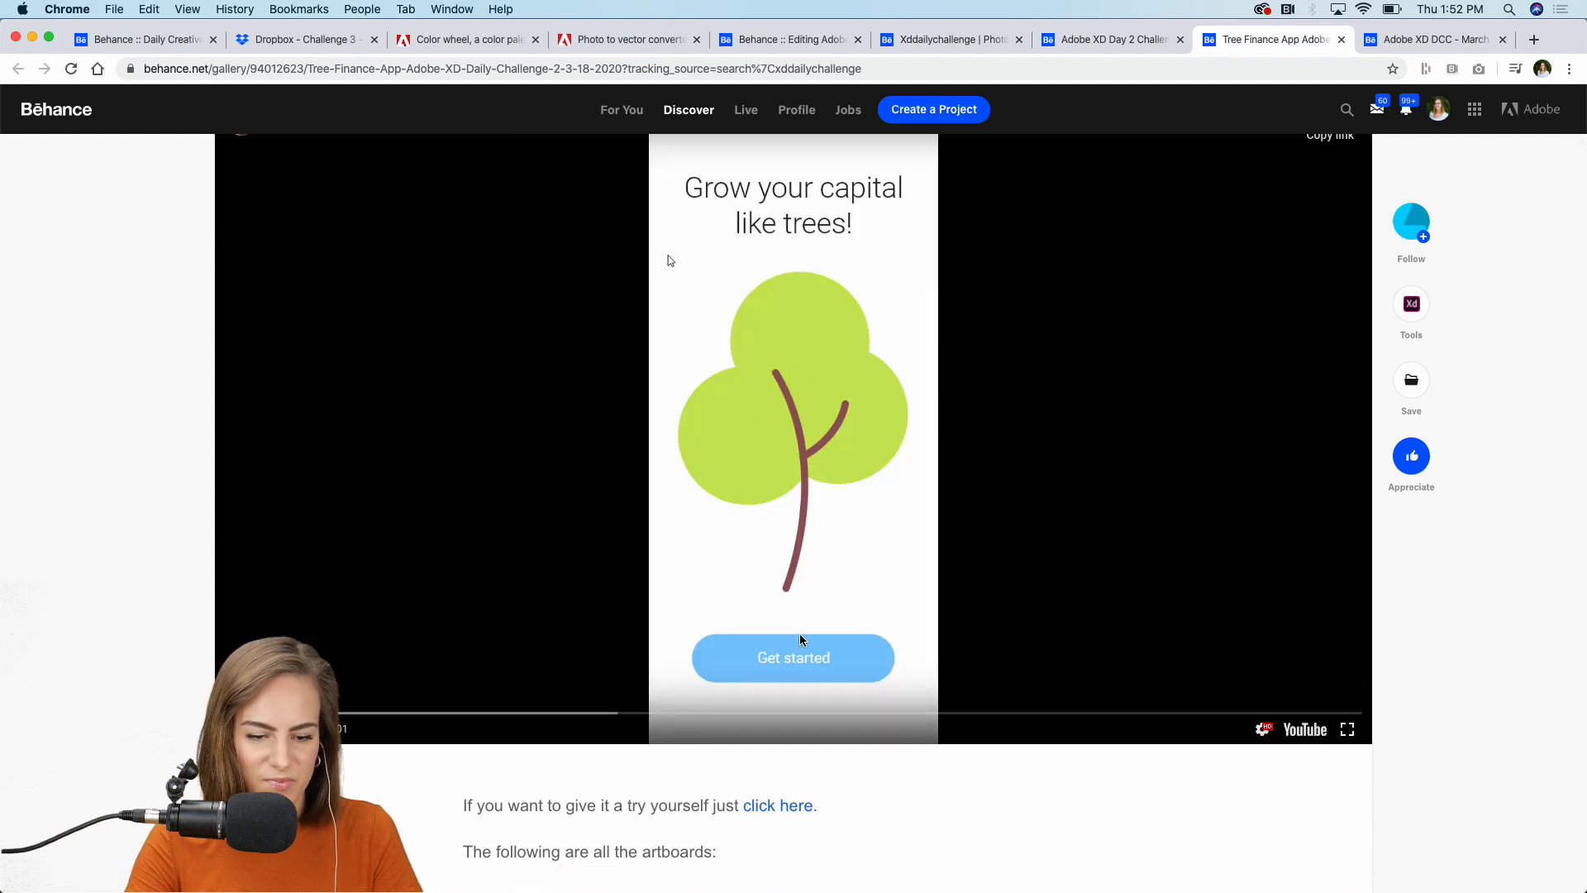
pyautogui.click(1347, 729)
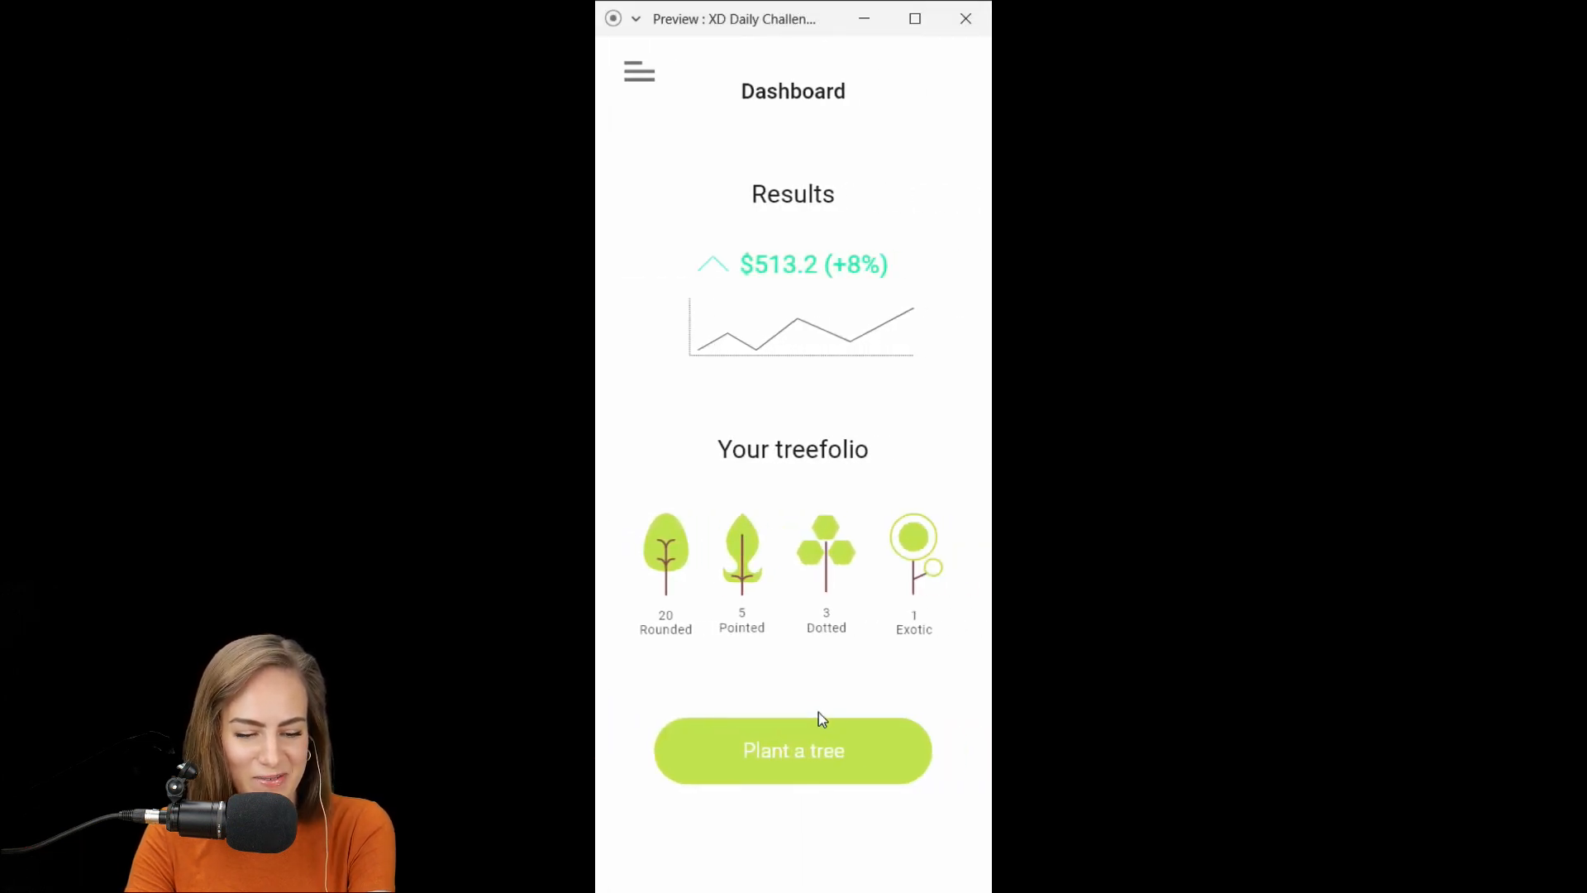
pyautogui.moveTo(1049, 586)
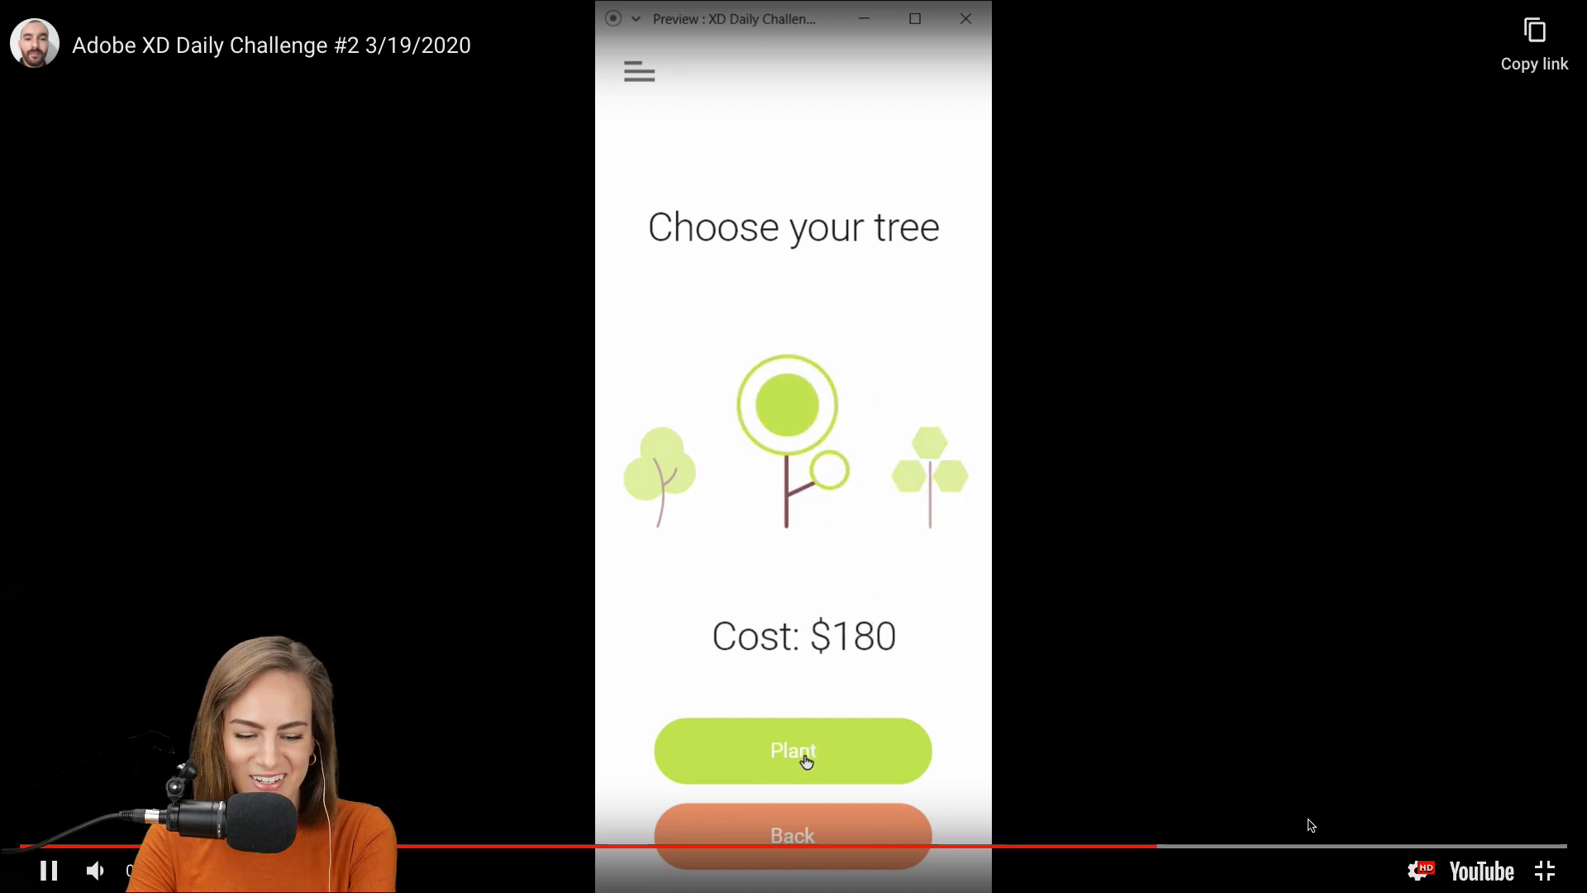
pyautogui.click(1545, 870)
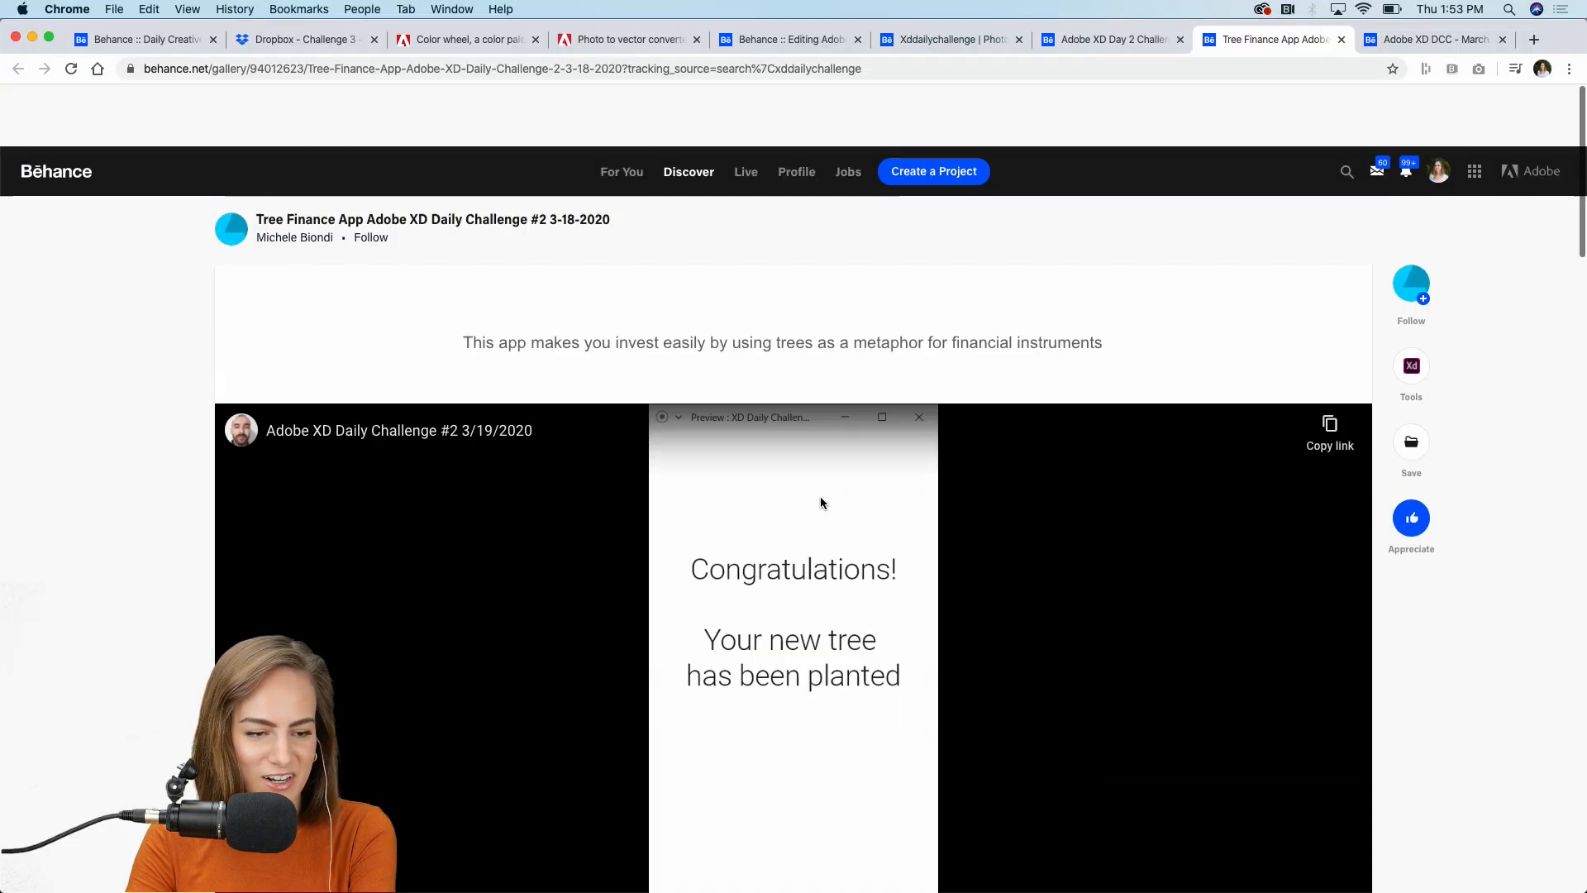
# Step: Switch to the Adobe XD DCC - March 16-27 project and show its Day 2 palm tree video in full screen
pyautogui.click(1397, 44)
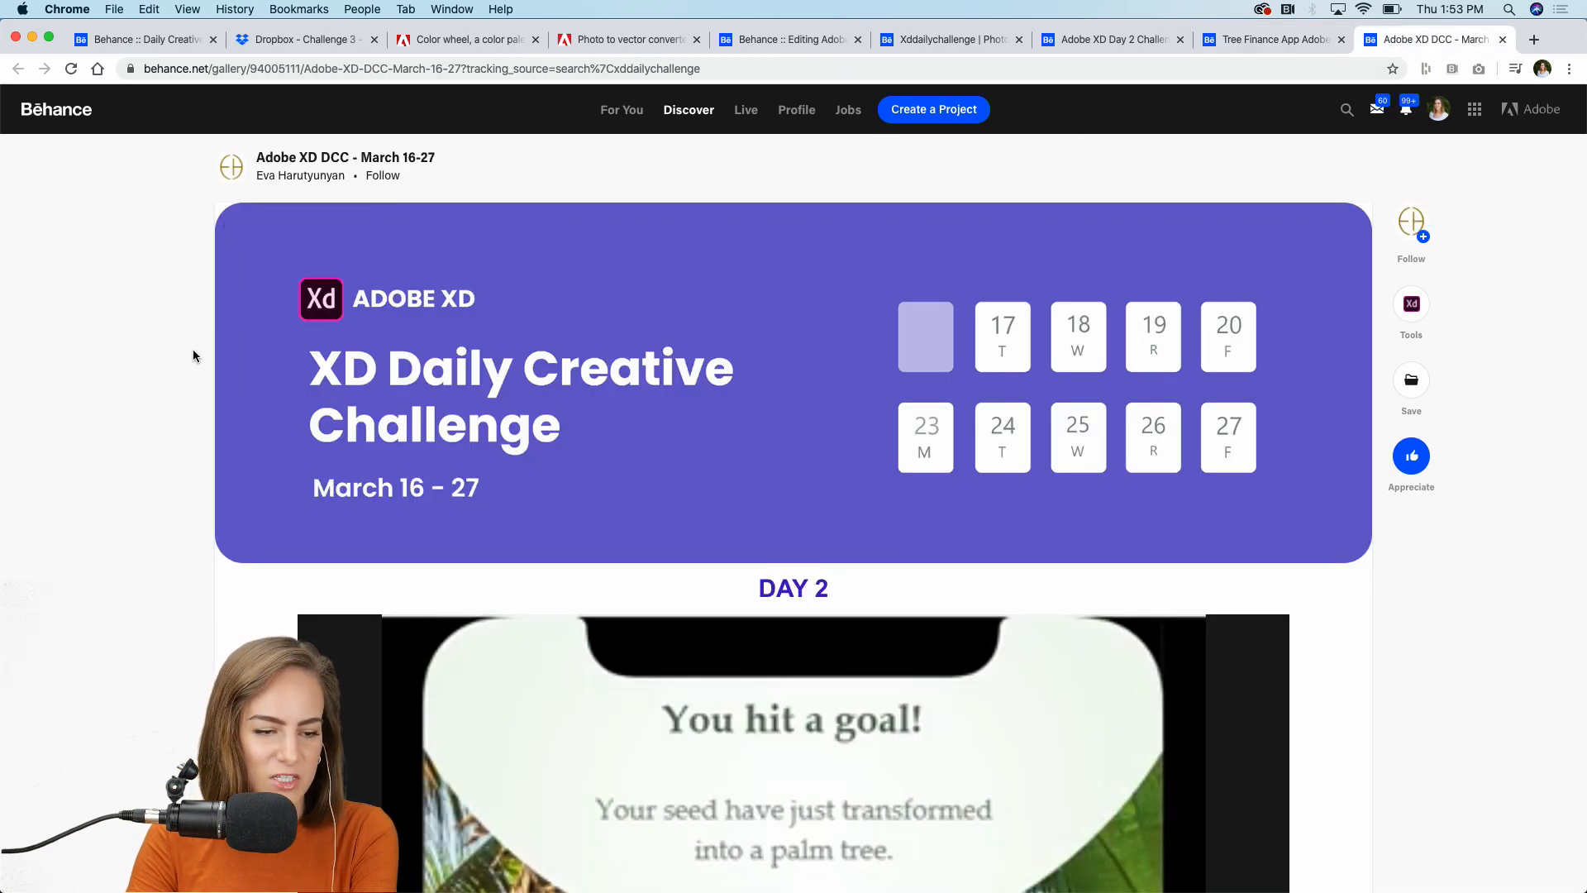
pyautogui.scroll(-6, 194, 355)
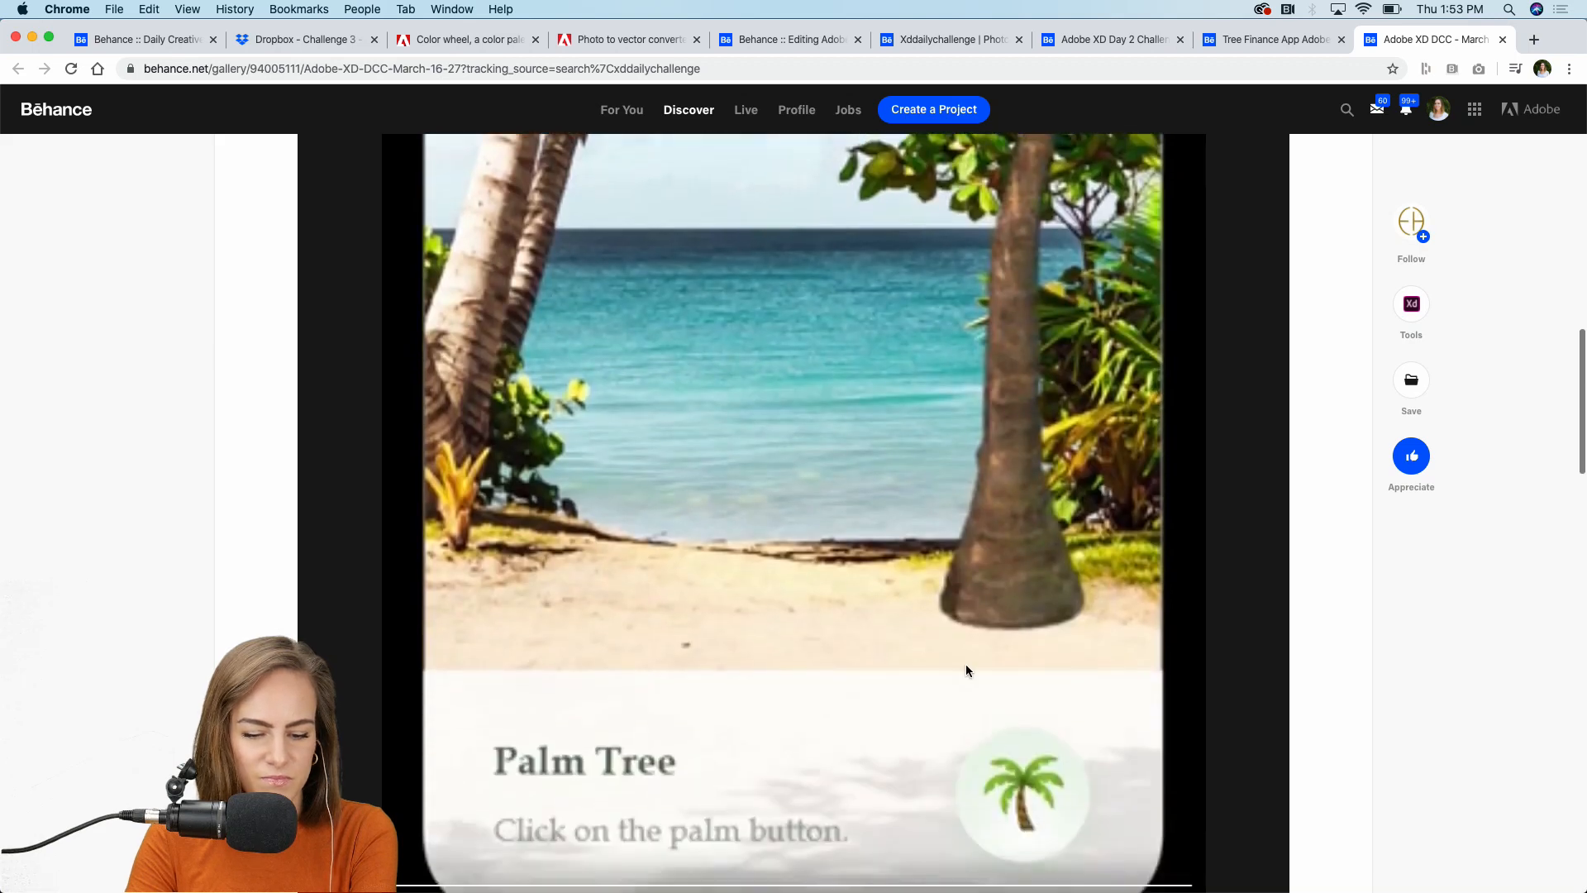
pyautogui.scroll(-3, 963, 666)
pyautogui.click(1185, 653)
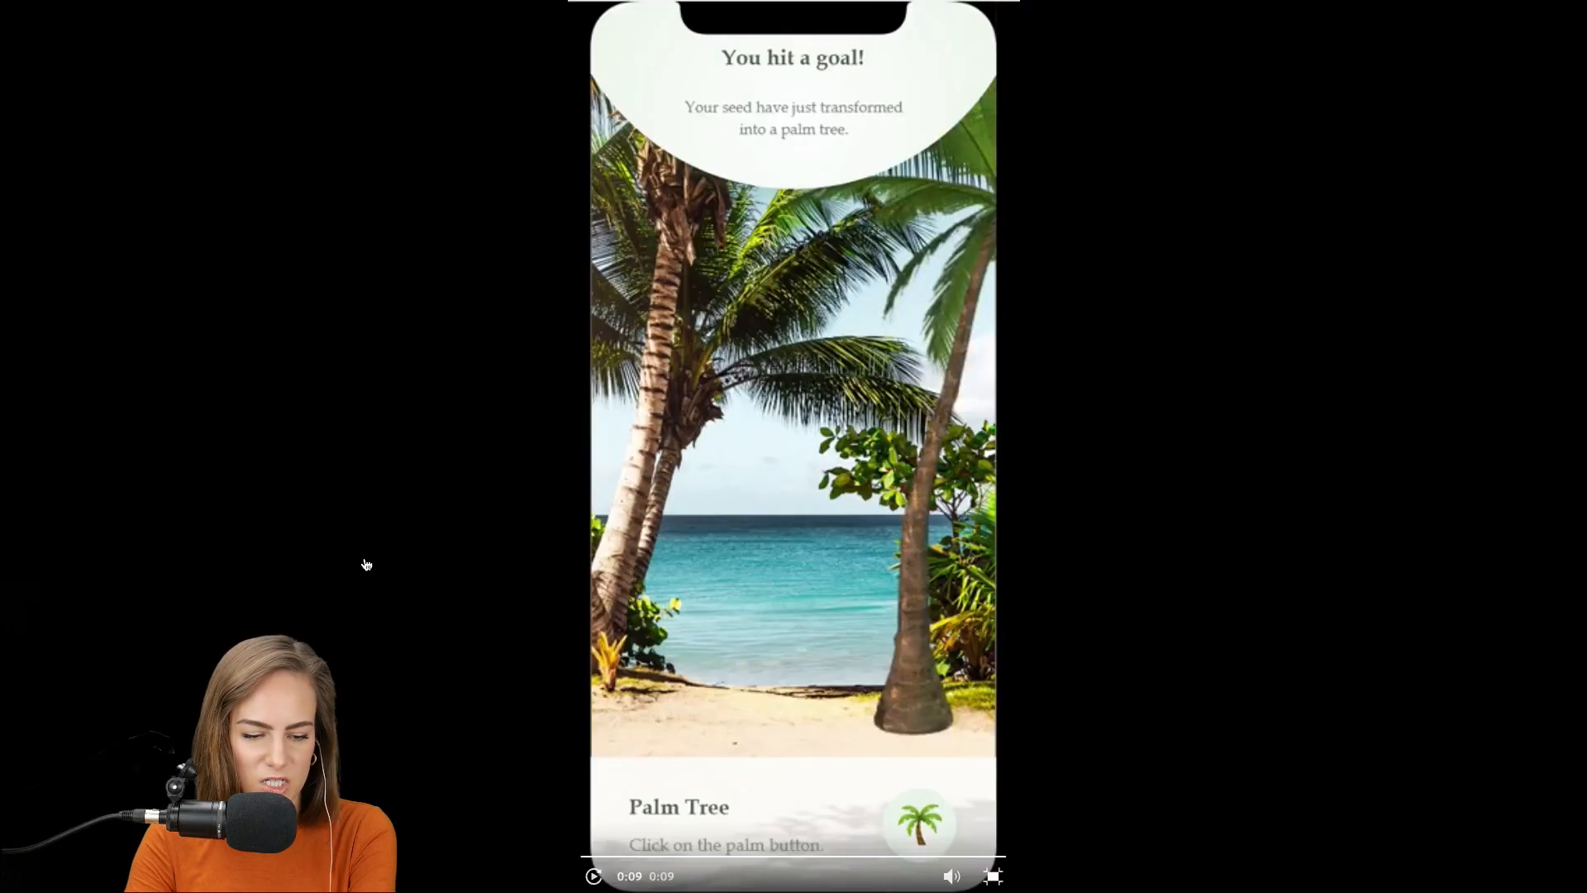
# Step: Replay the Day 2 video, including from about 0:02, exit full screen and return to the start of the project
pyautogui.click(592, 876)
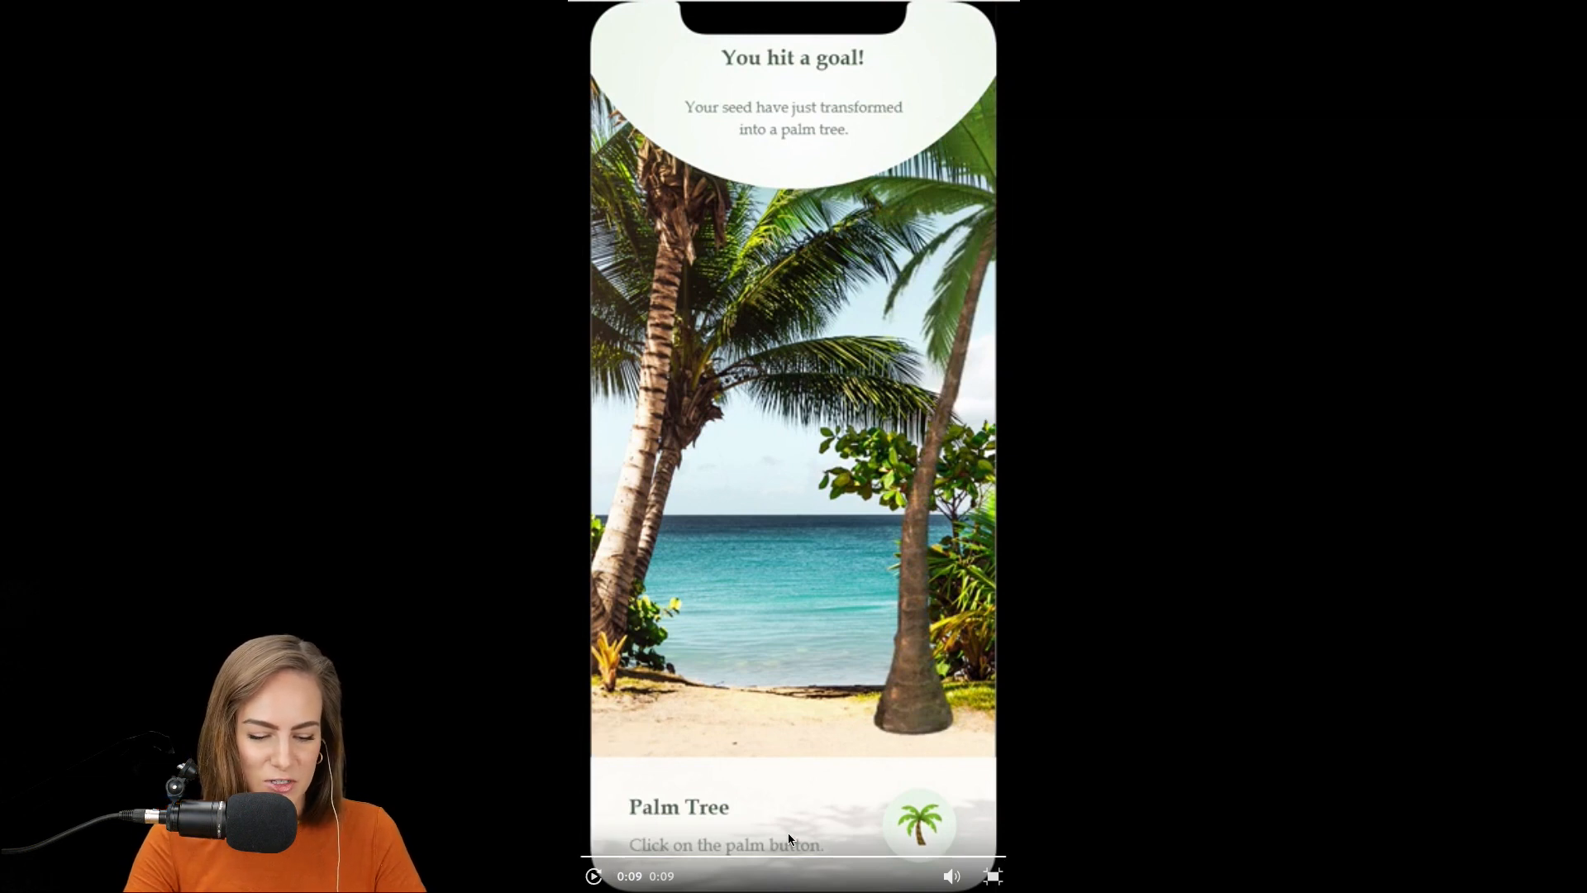
pyautogui.click(661, 858)
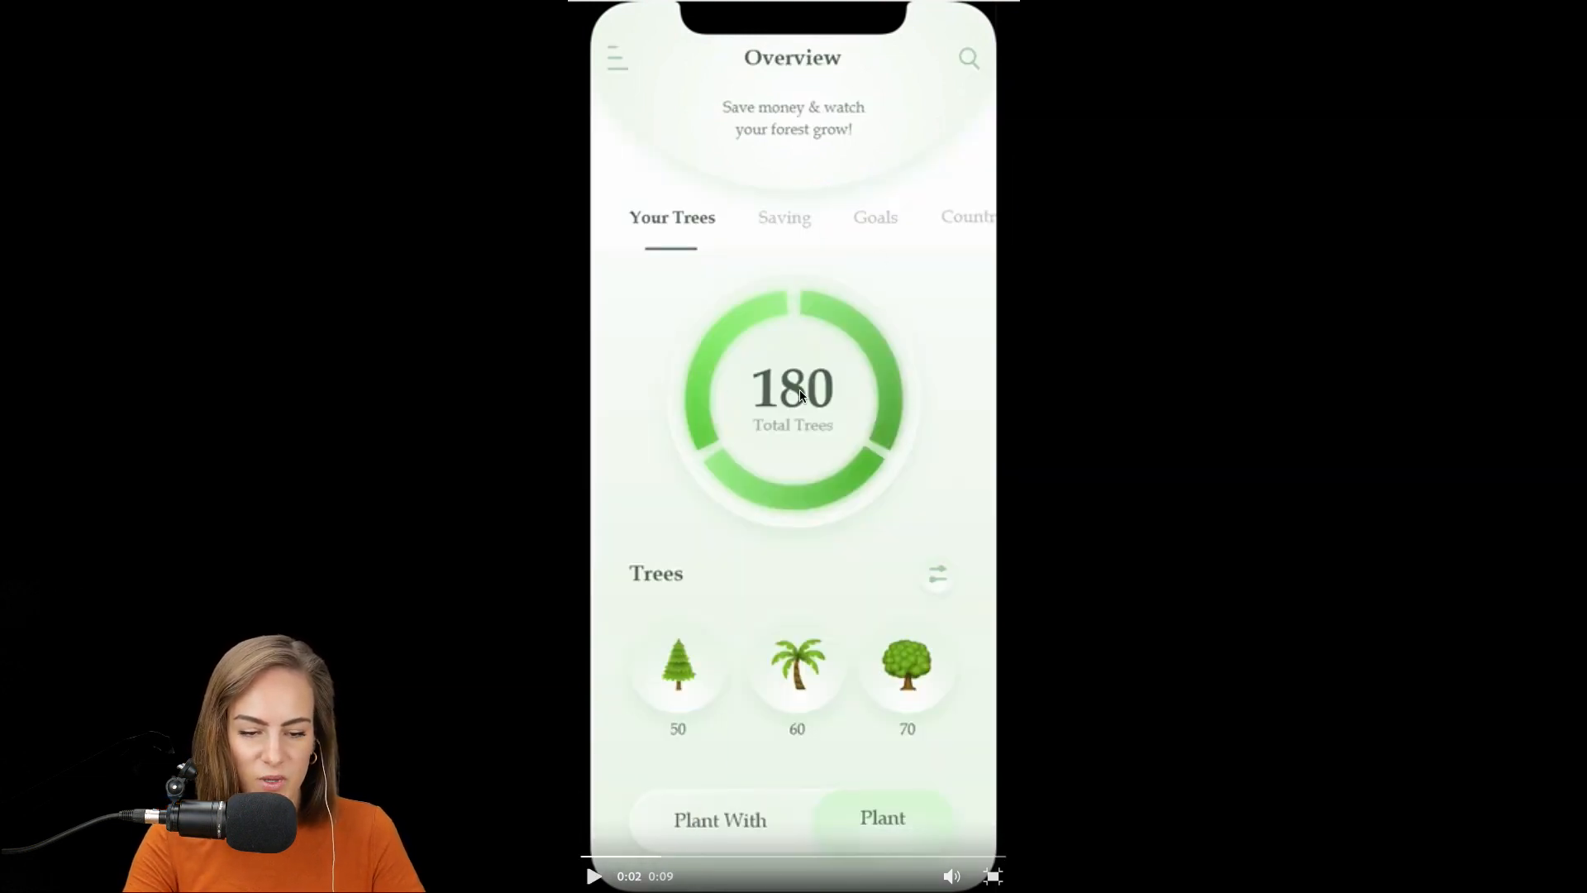
pyautogui.click(593, 878)
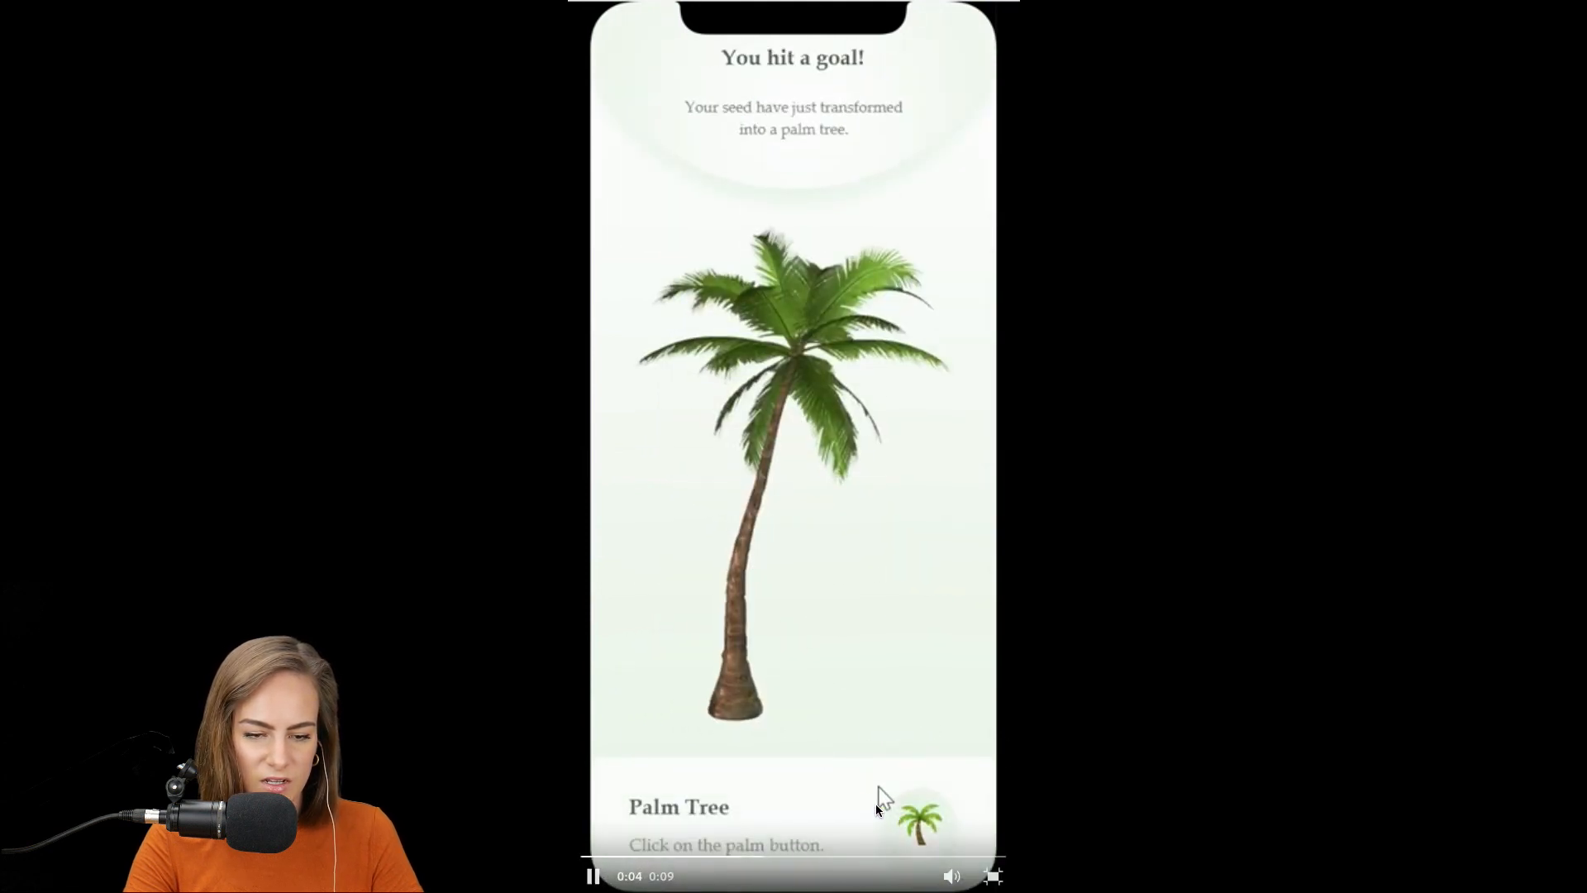
pyautogui.click(992, 877)
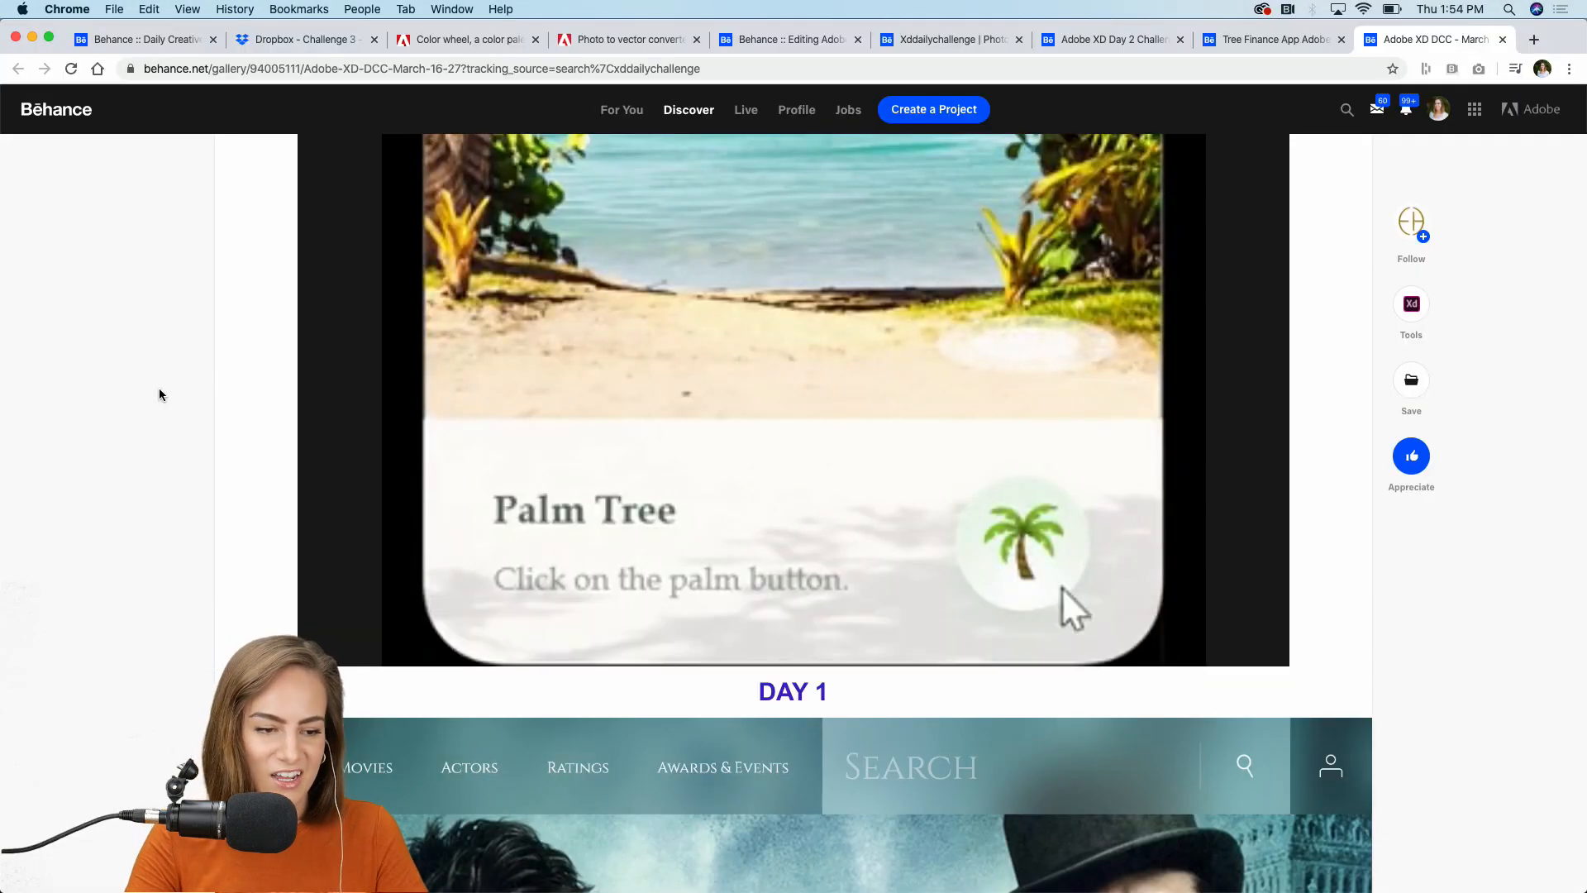
pyautogui.scroll(7, 160, 393)
pyautogui.scroll(6, 160, 393)
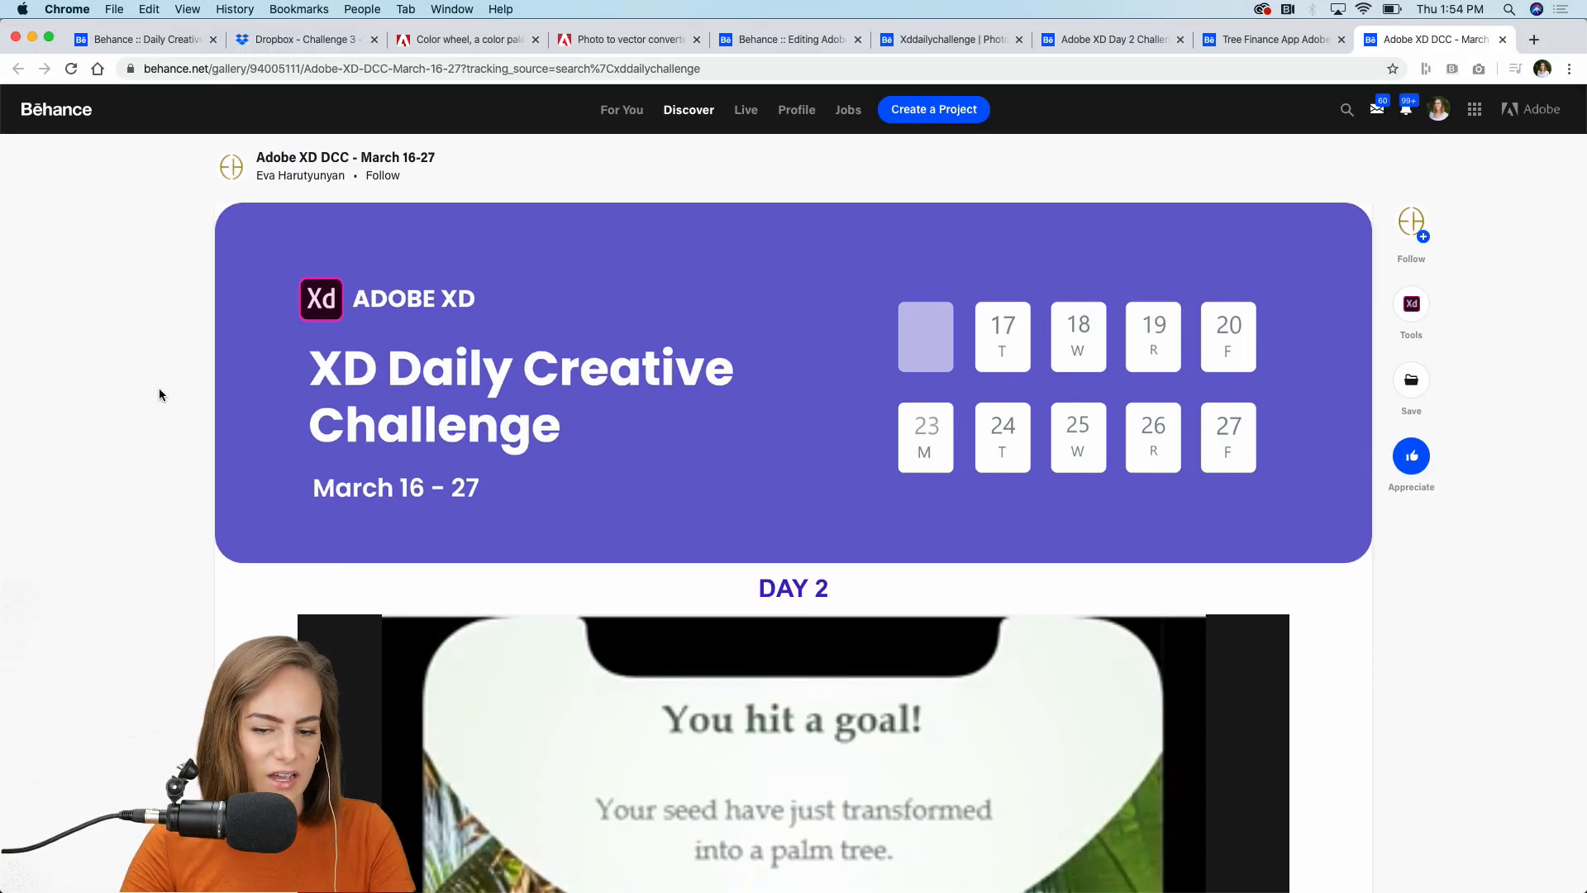